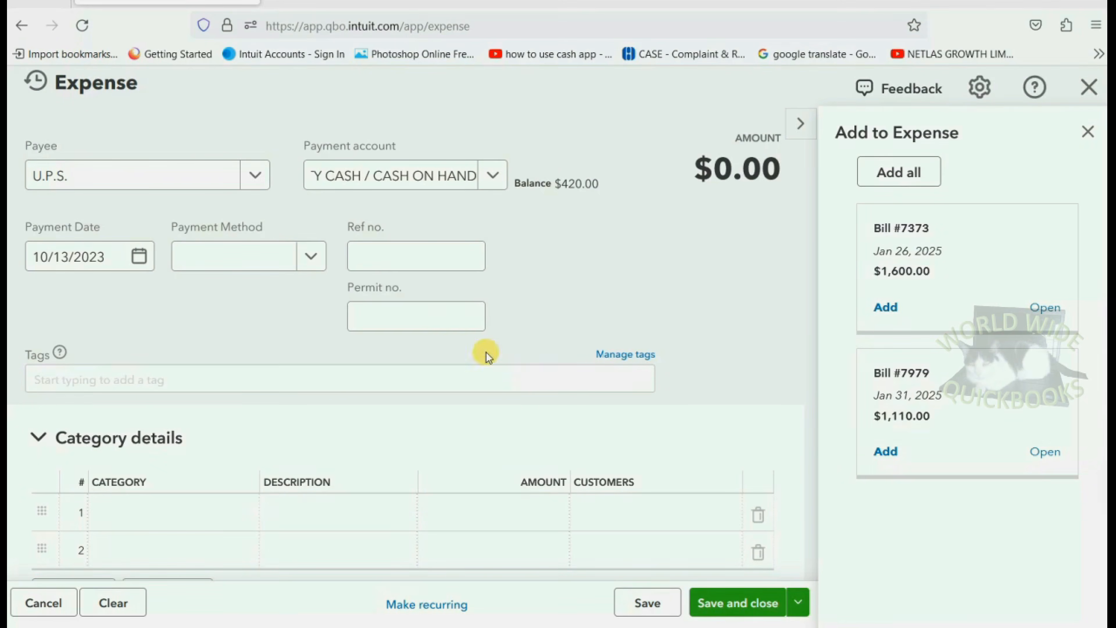
Dismiss the suggested bills for the U.P.S. expense and set the first category line to DELEVERY EXP.
click(424, 260)
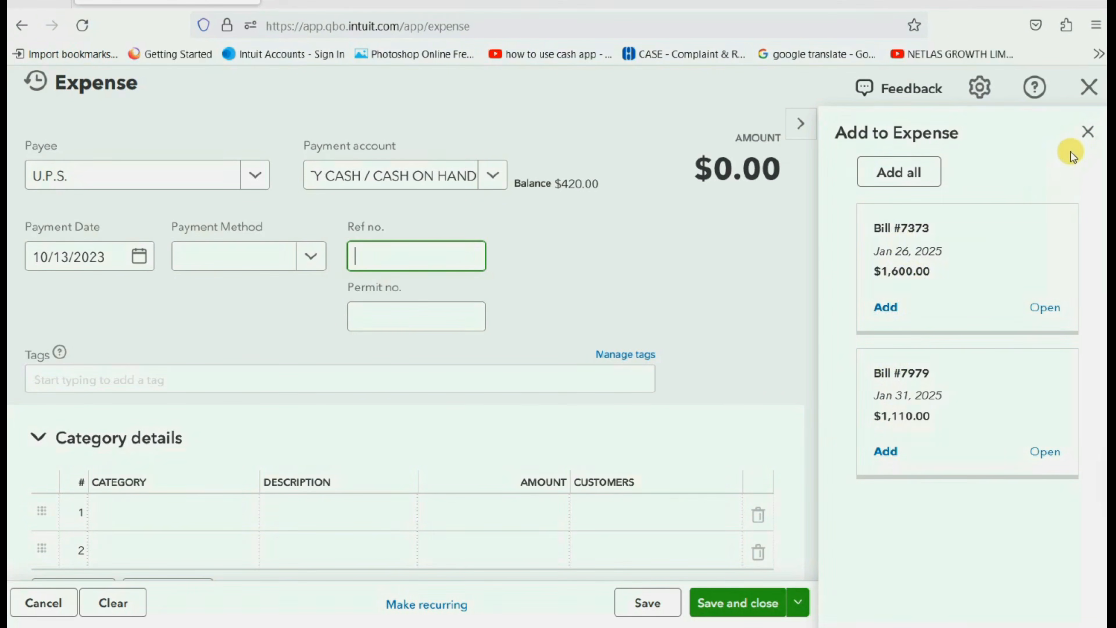
click(1087, 132)
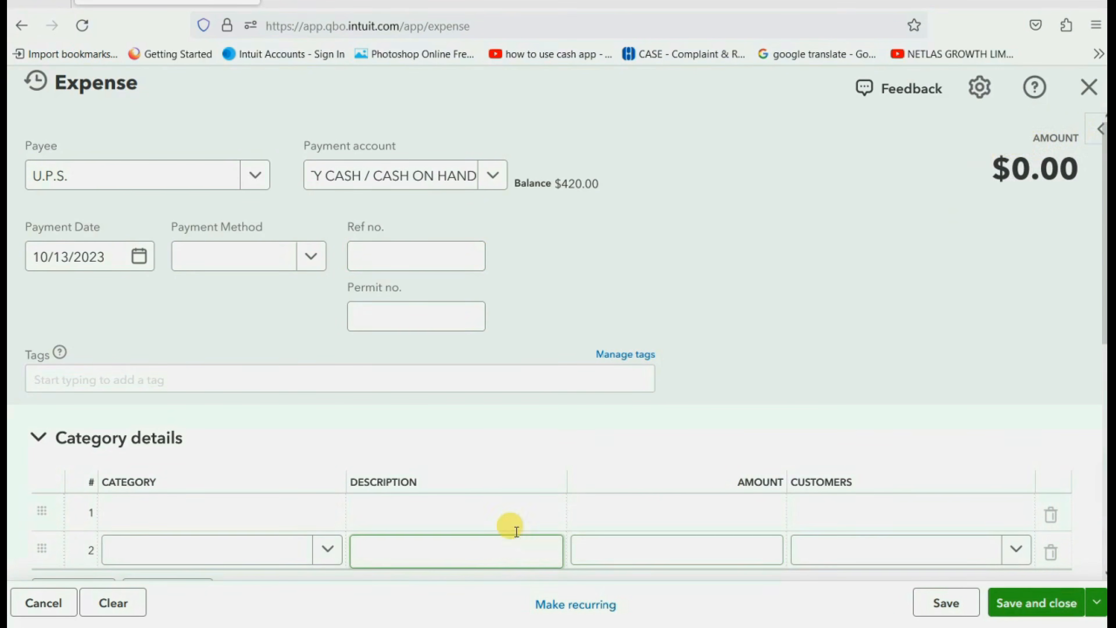
click(311, 511)
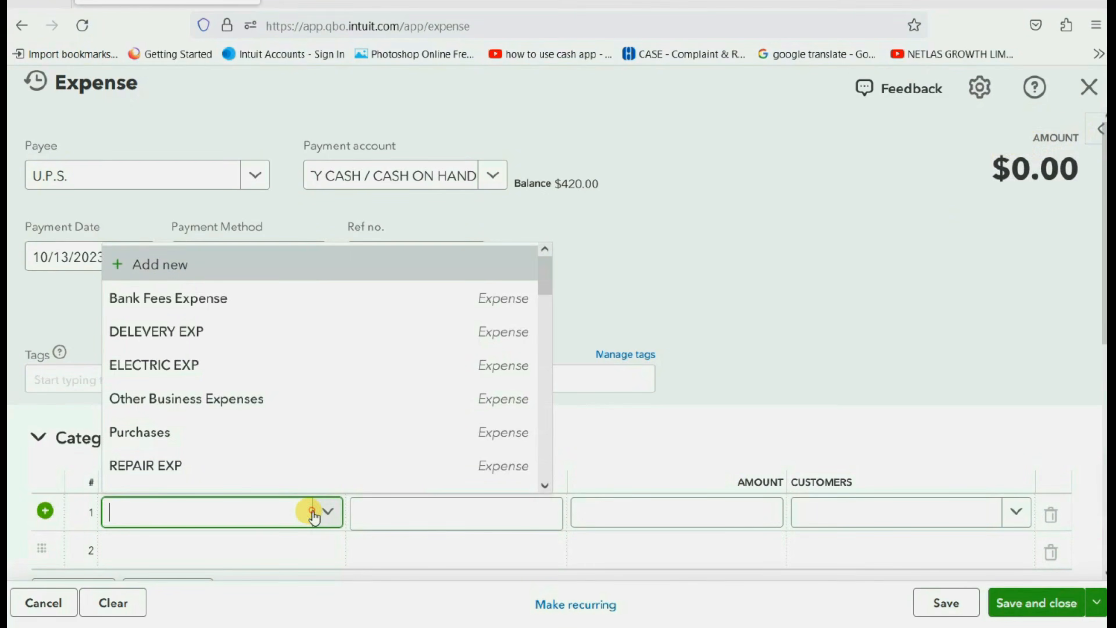
text(de)
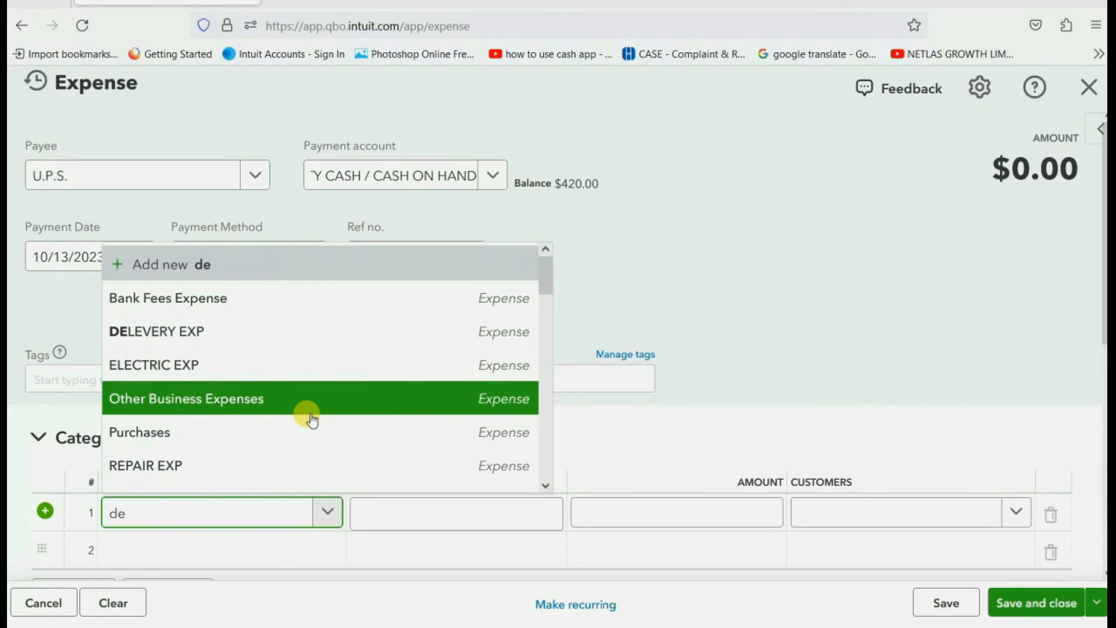
click(295, 413)
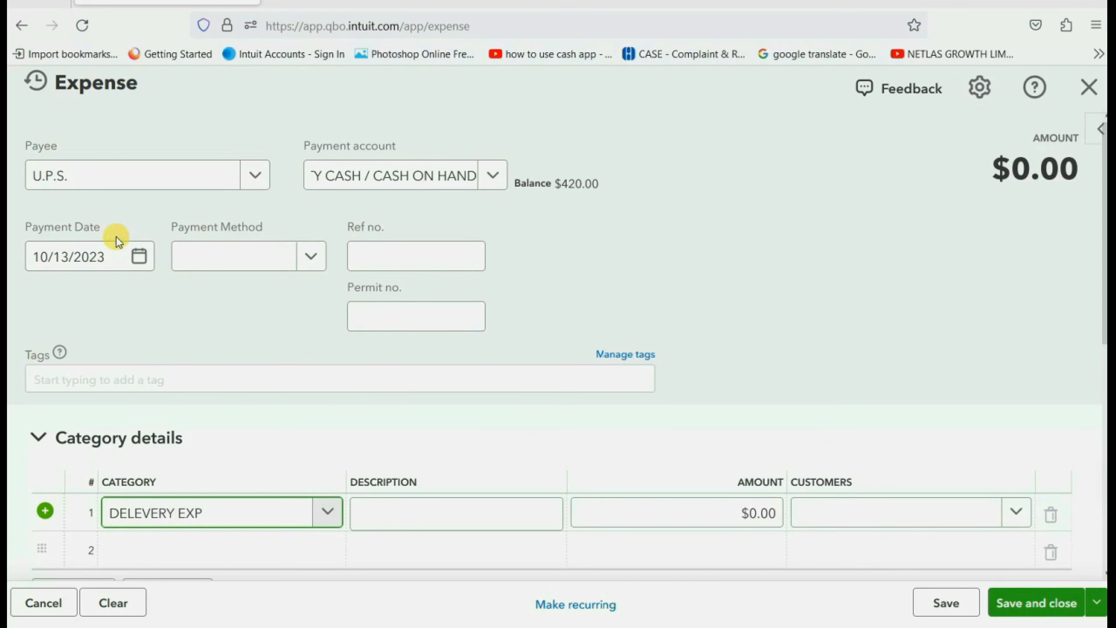
Set the expense's payment date to 04/06/2025 and the delivery line's amount to $80.
click(139, 256)
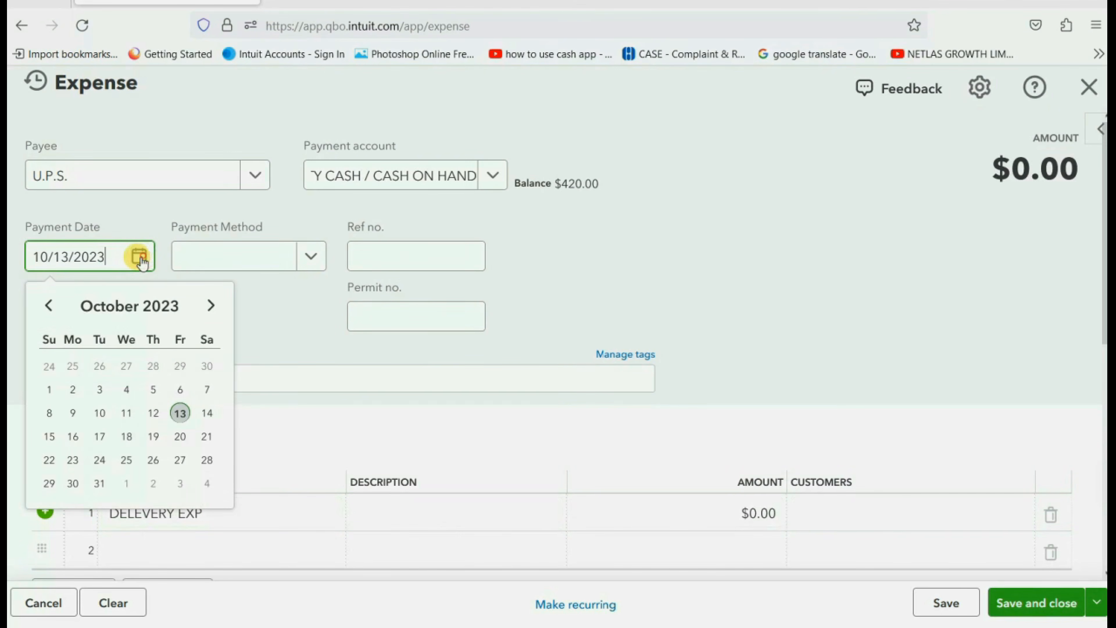
click(50, 305)
click(50, 305)
click(50, 305)
click(50, 304)
click(50, 305)
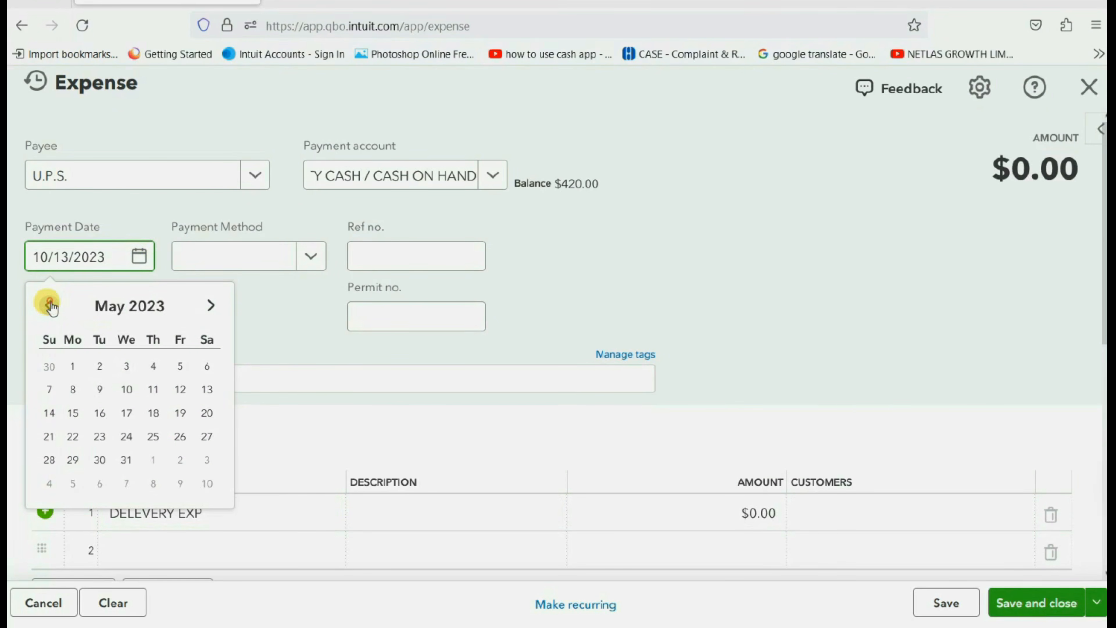
click(50, 304)
click(153, 389)
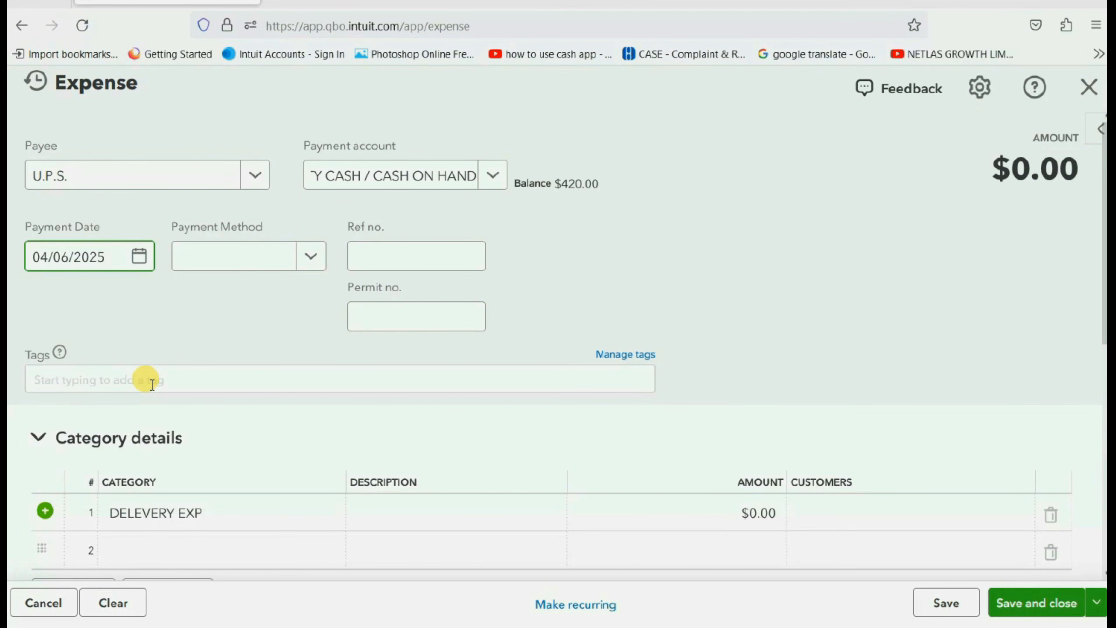
key(Tab)
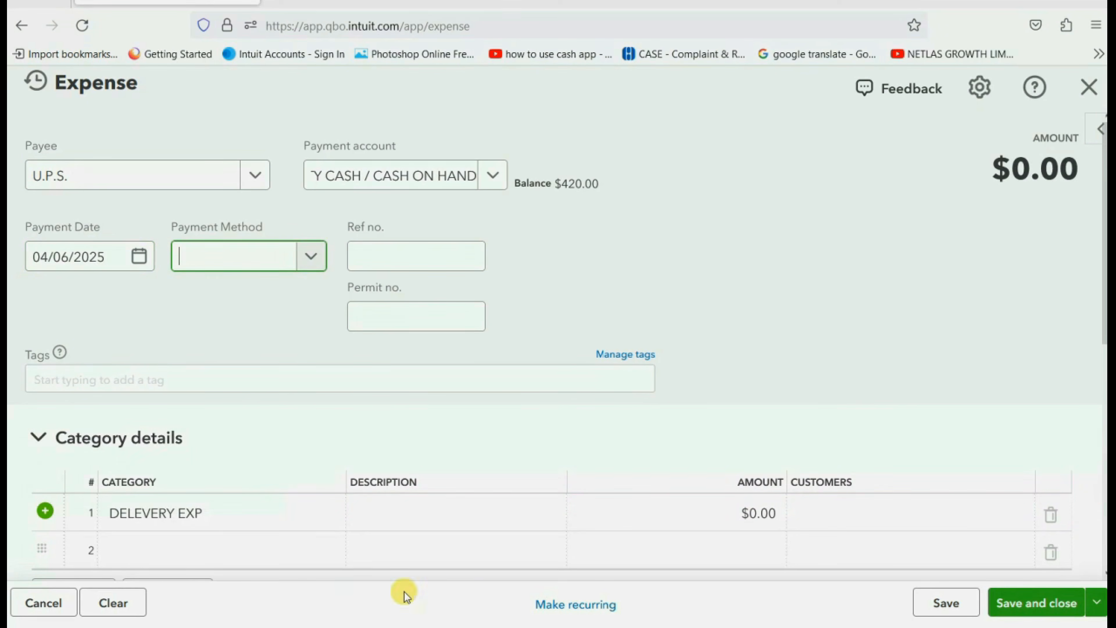
click(708, 510)
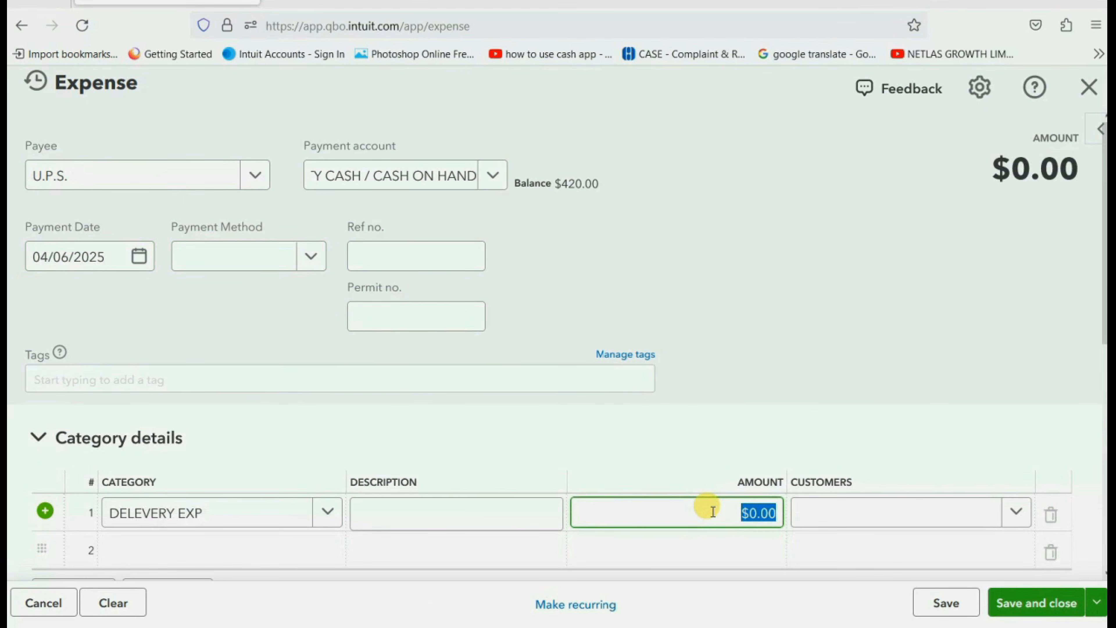
text(80)
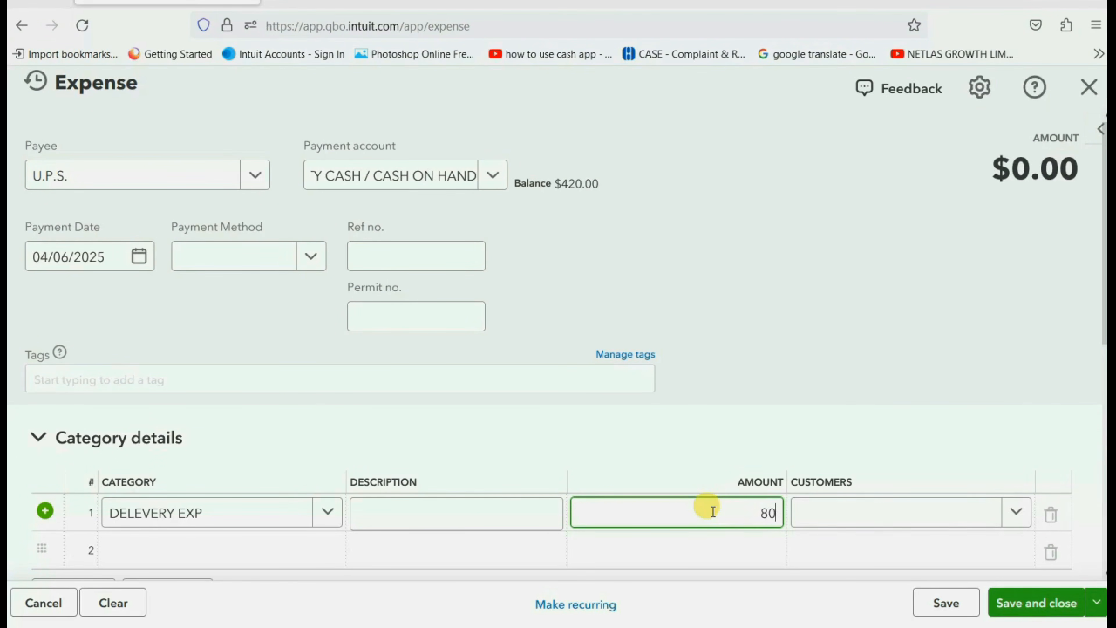
Attach the U.P.S. RECEIPT image from the Desktop folder ADVANCED QBO COURSE > REVISED ADVANCED COURSE 2023 to the expense.
drag(1105, 326, 1105, 549)
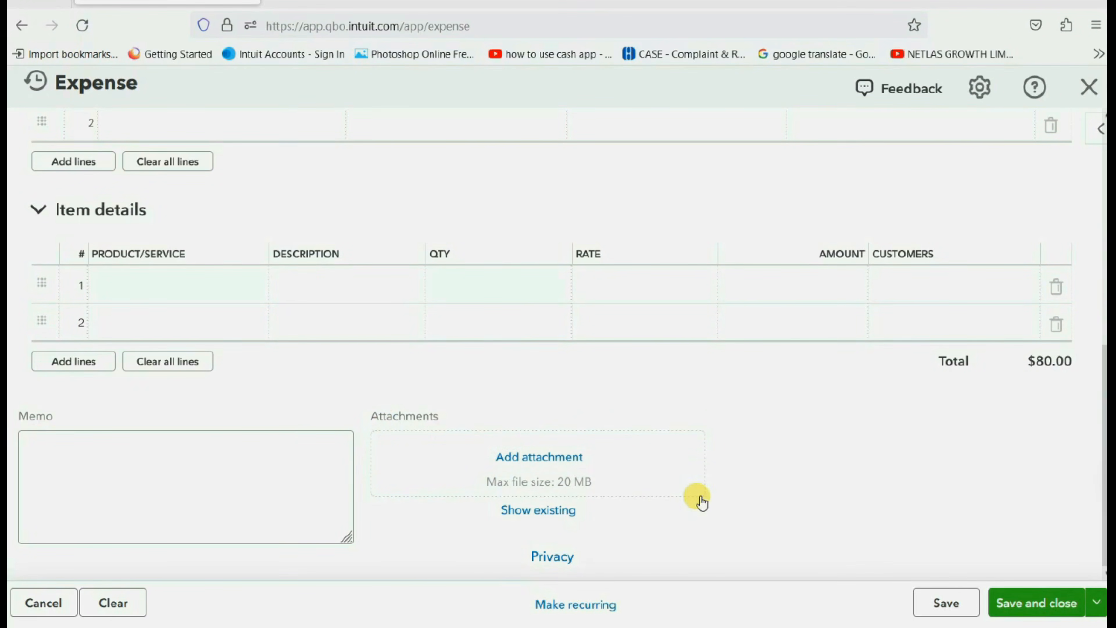
click(568, 459)
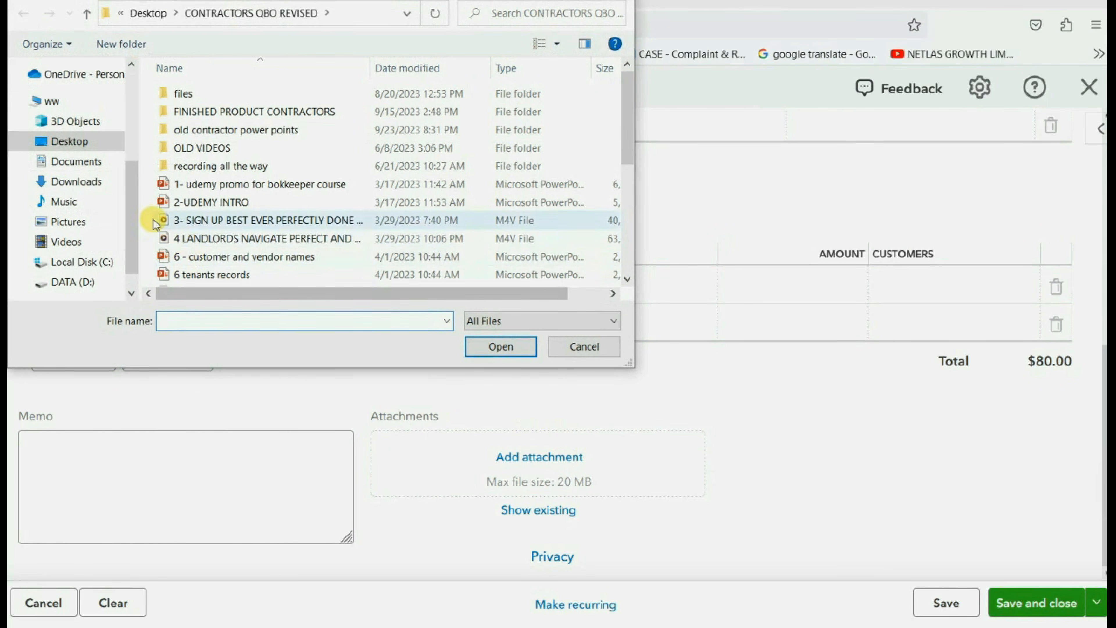
click(78, 140)
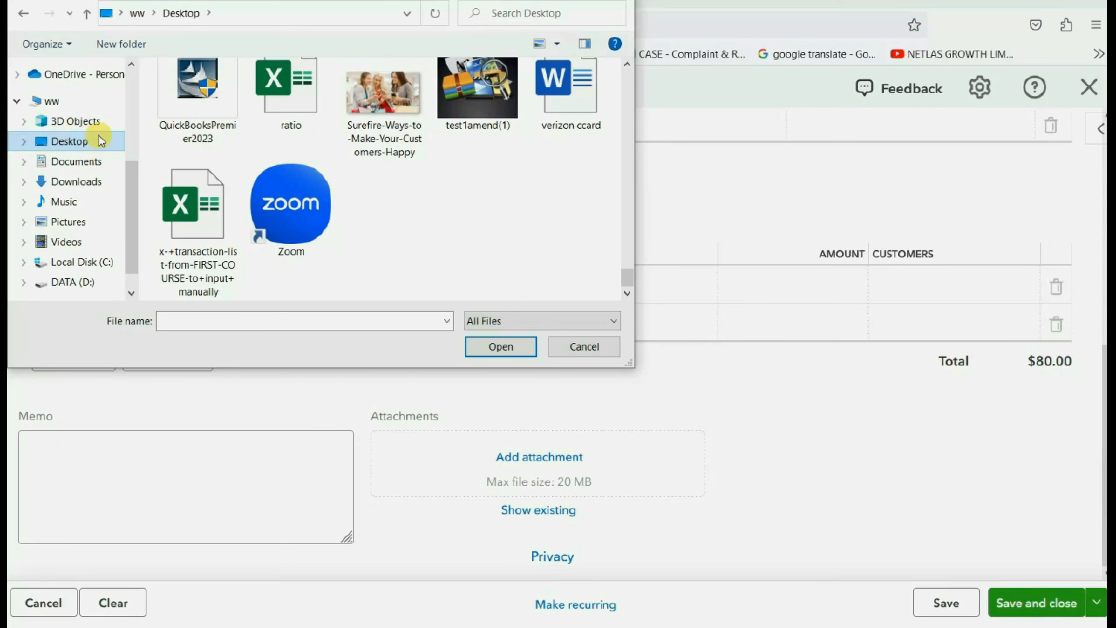
click(196, 107)
key(a)
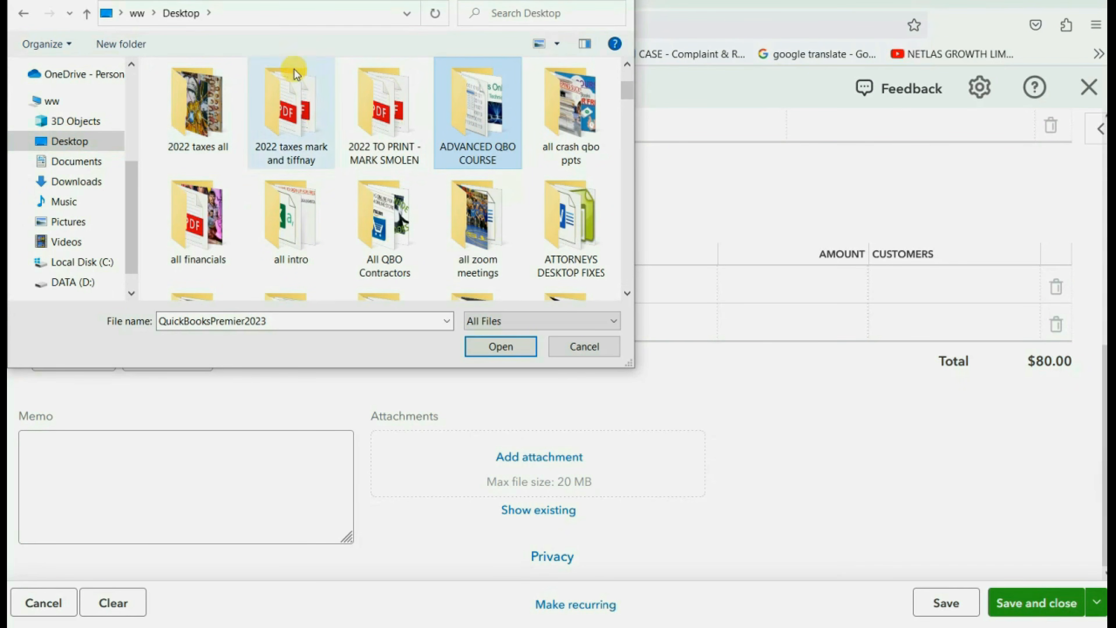
double_click(473, 108)
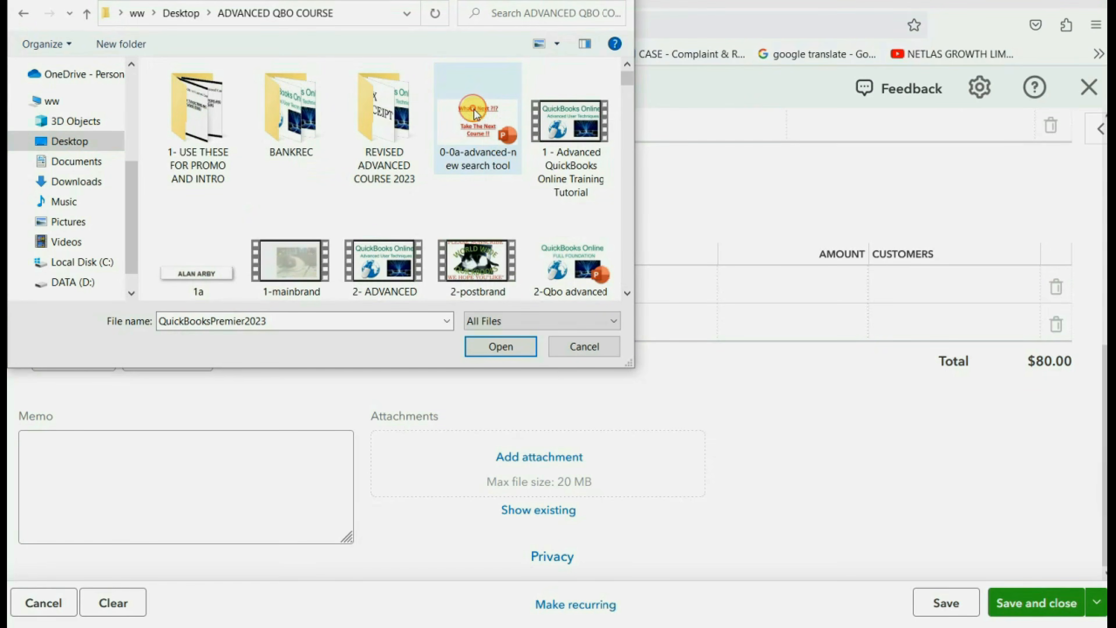
double_click(385, 117)
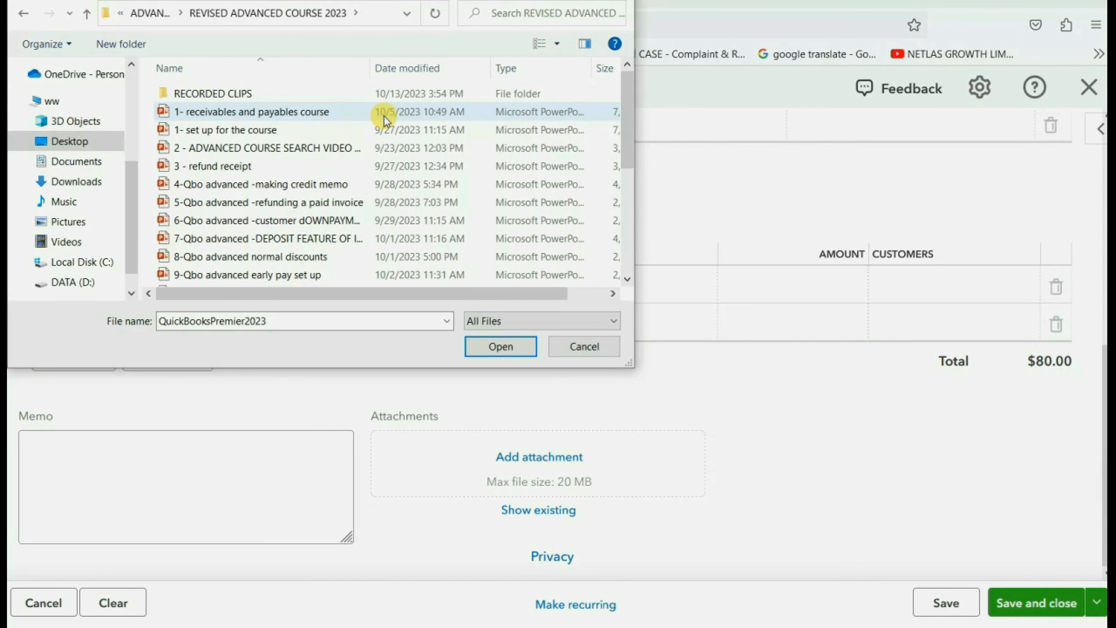
scroll(387, 116, down, 4)
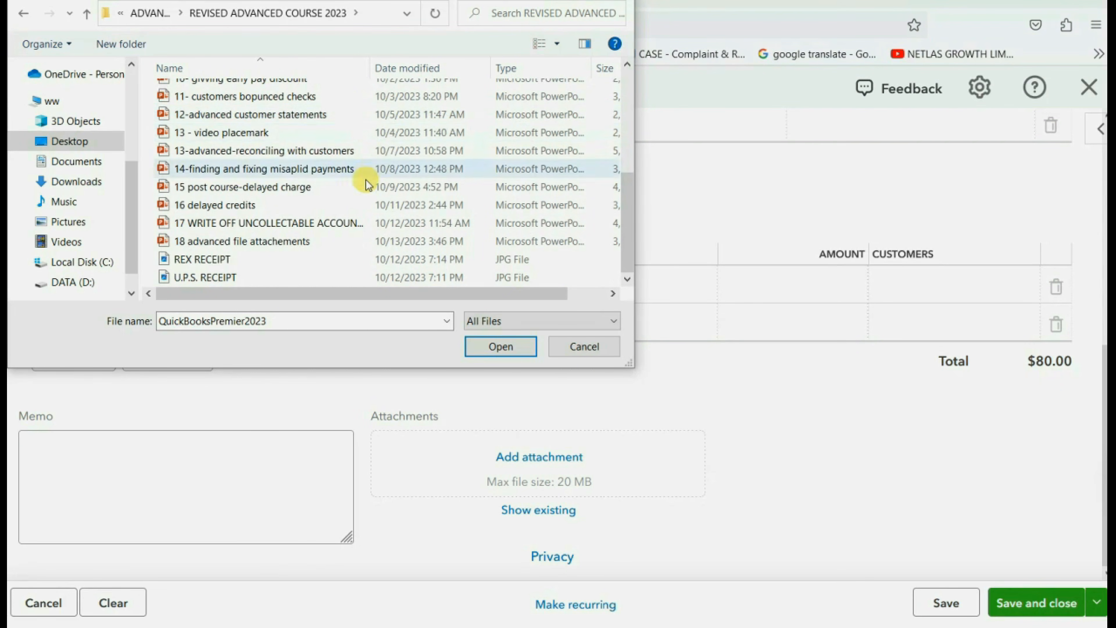
double_click(220, 280)
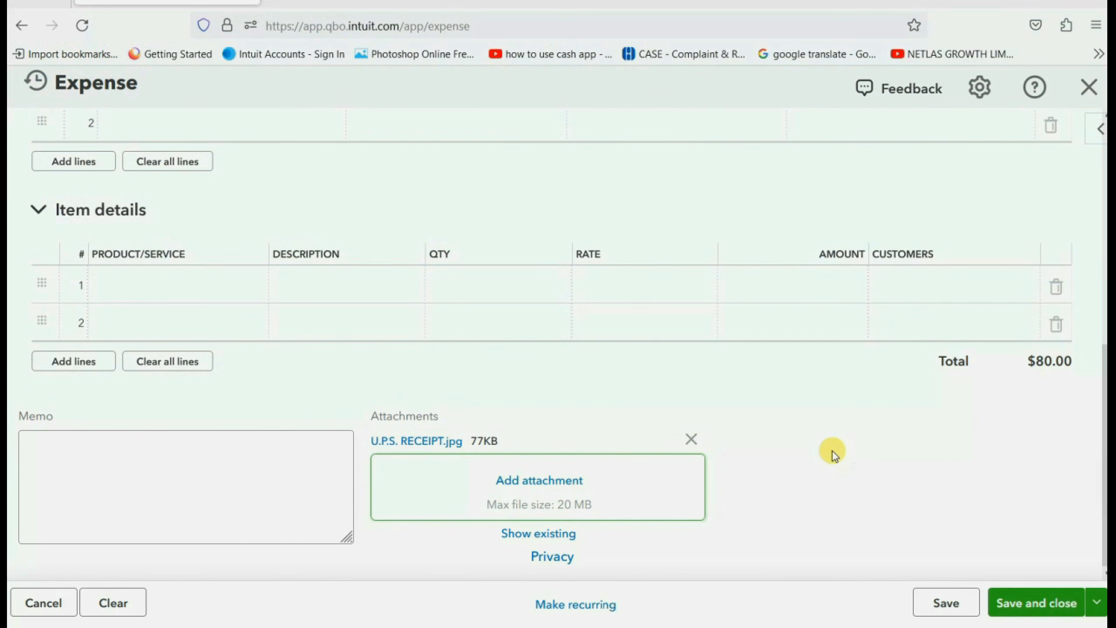
Preview the attached U.P.S. receipt and save and close the expense.
click(409, 441)
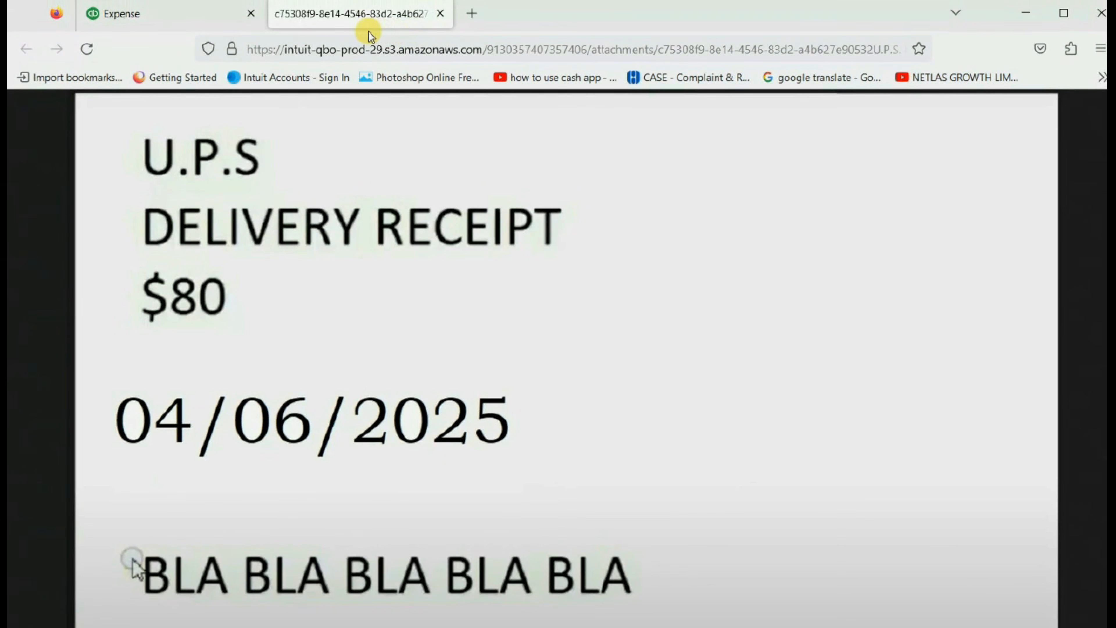
click(440, 14)
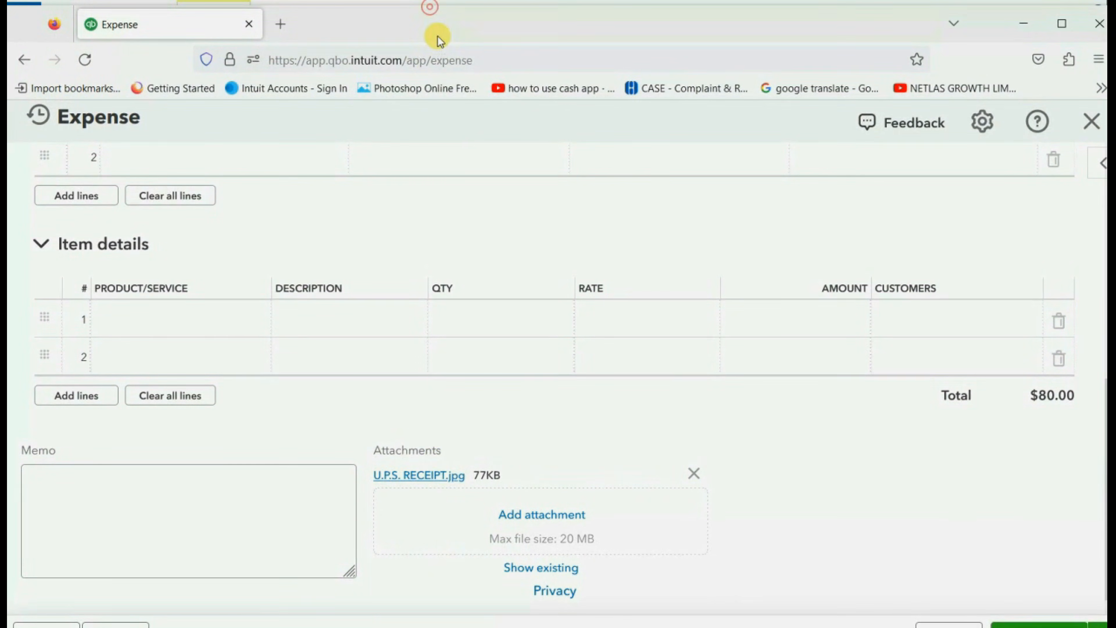
click(431, 476)
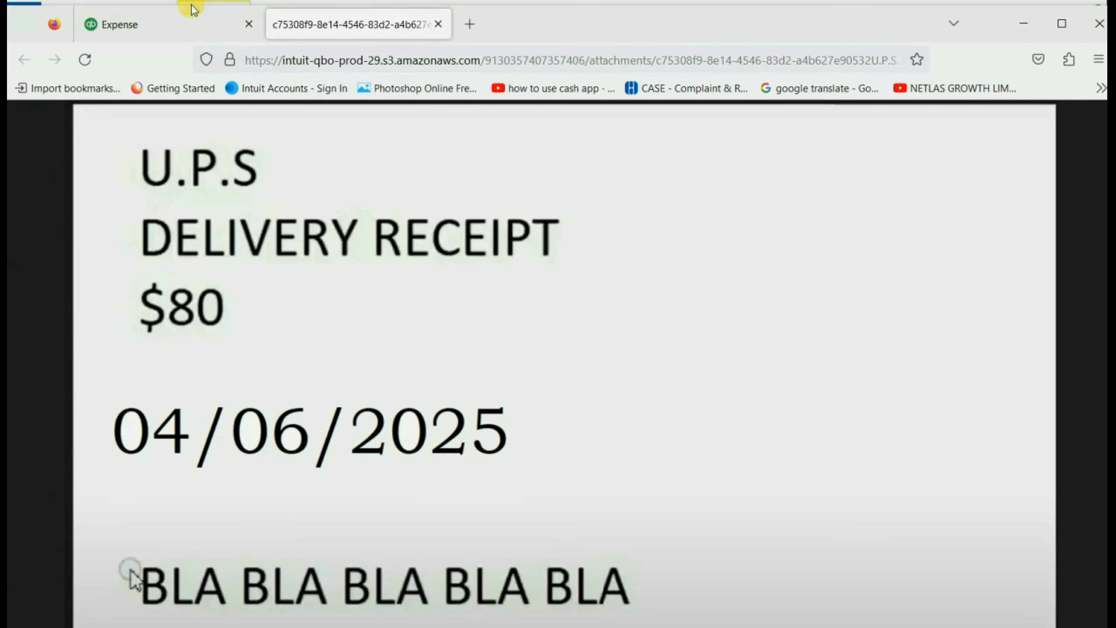
click(438, 24)
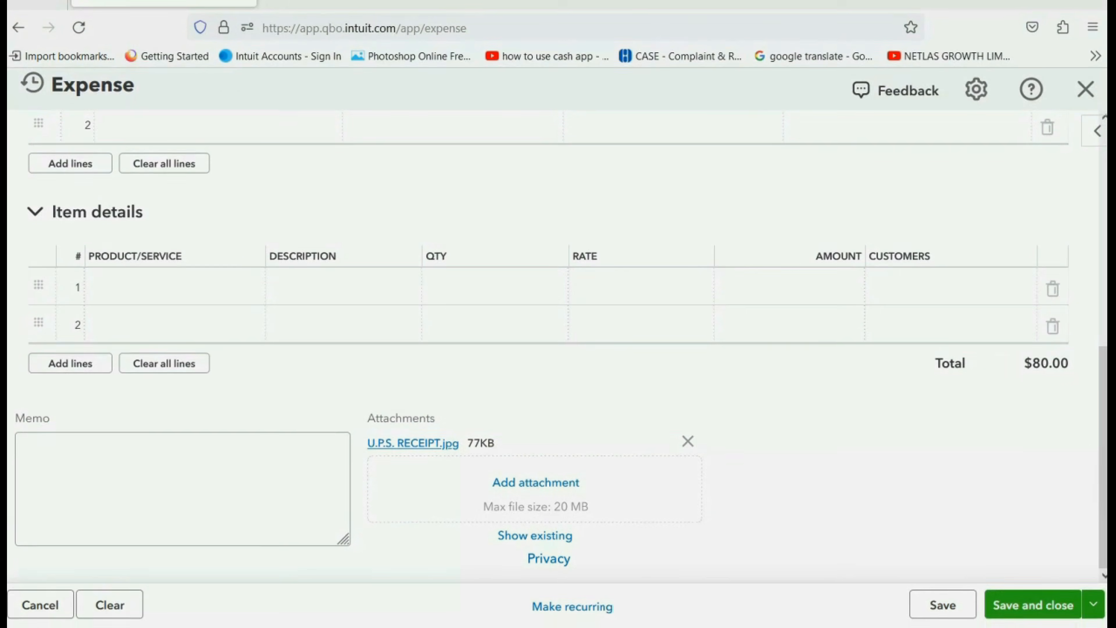
click(1043, 605)
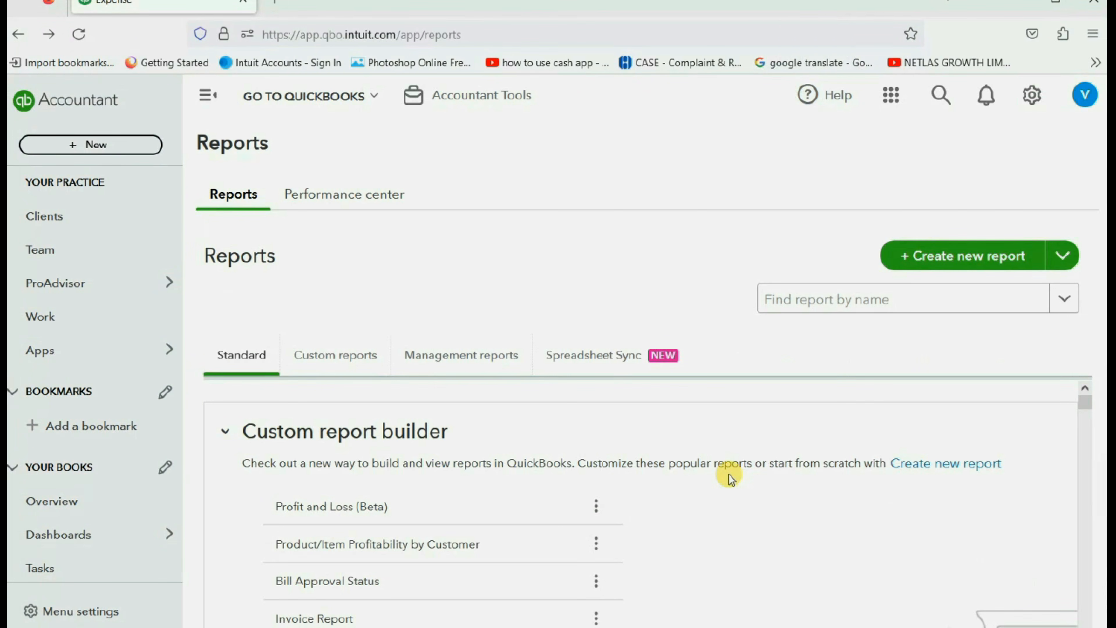
Reopen the $80 U.P.S. expense from the recent transactions and view its attached receipt.
click(935, 96)
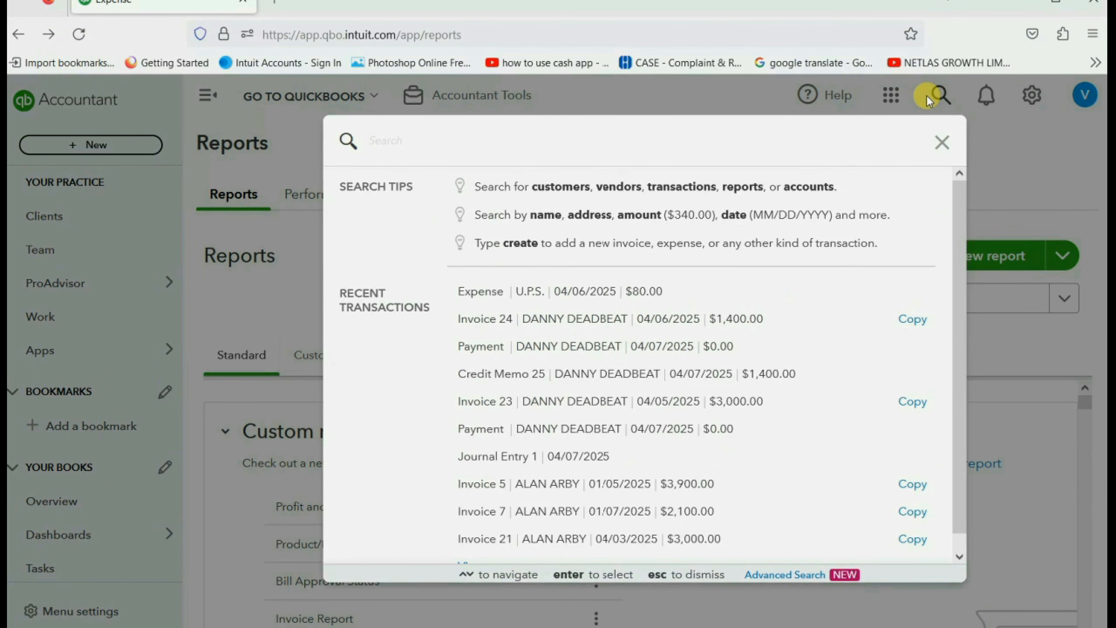
click(646, 291)
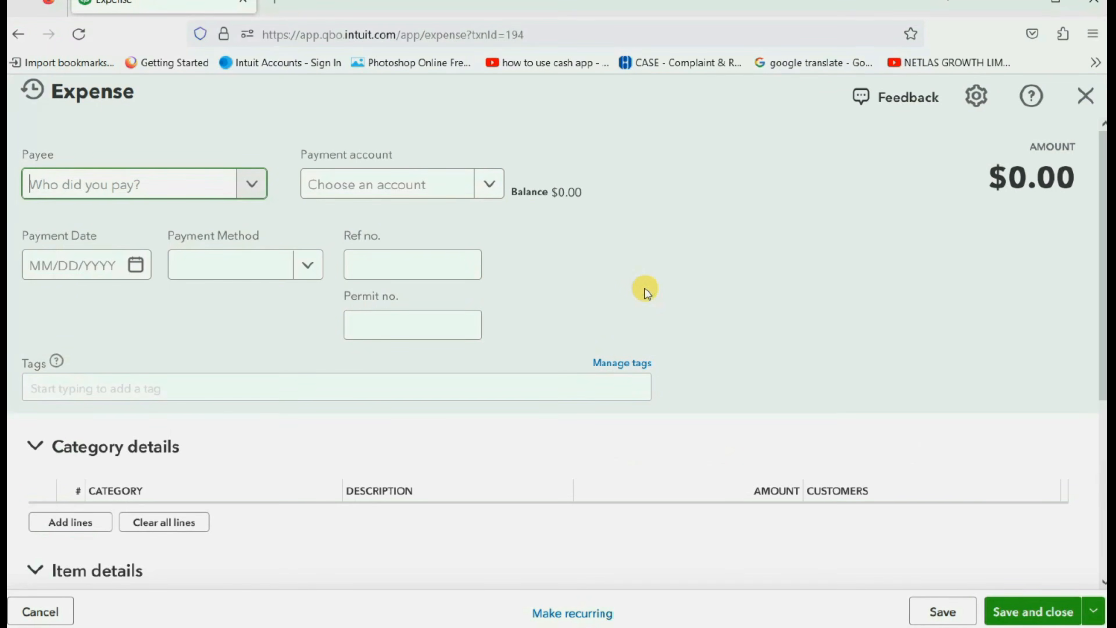
scroll(644, 288, down, 5)
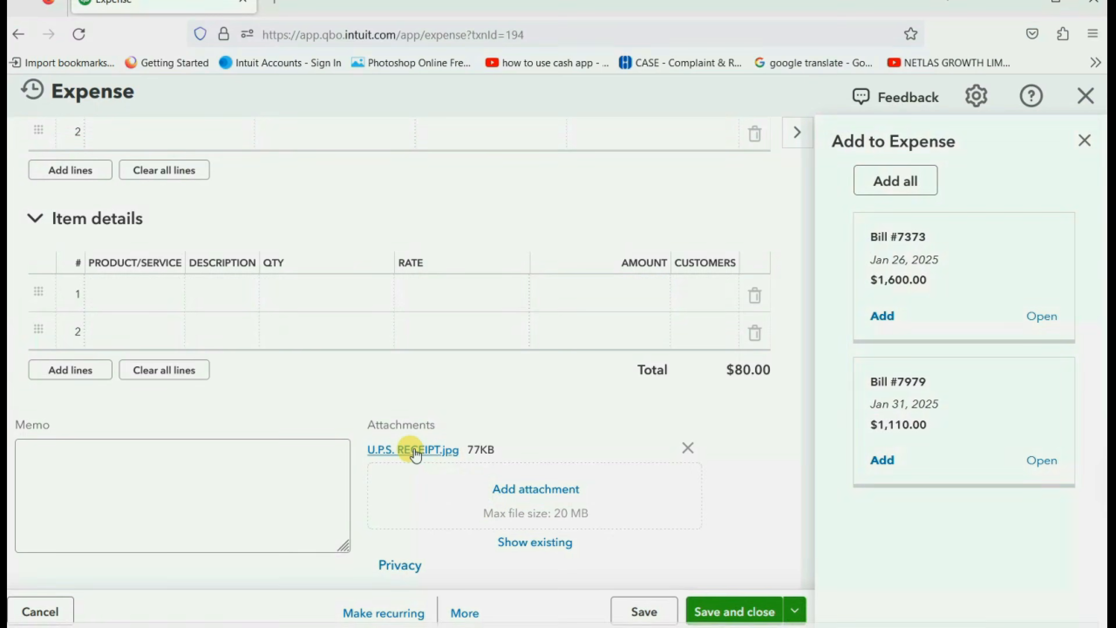
click(405, 450)
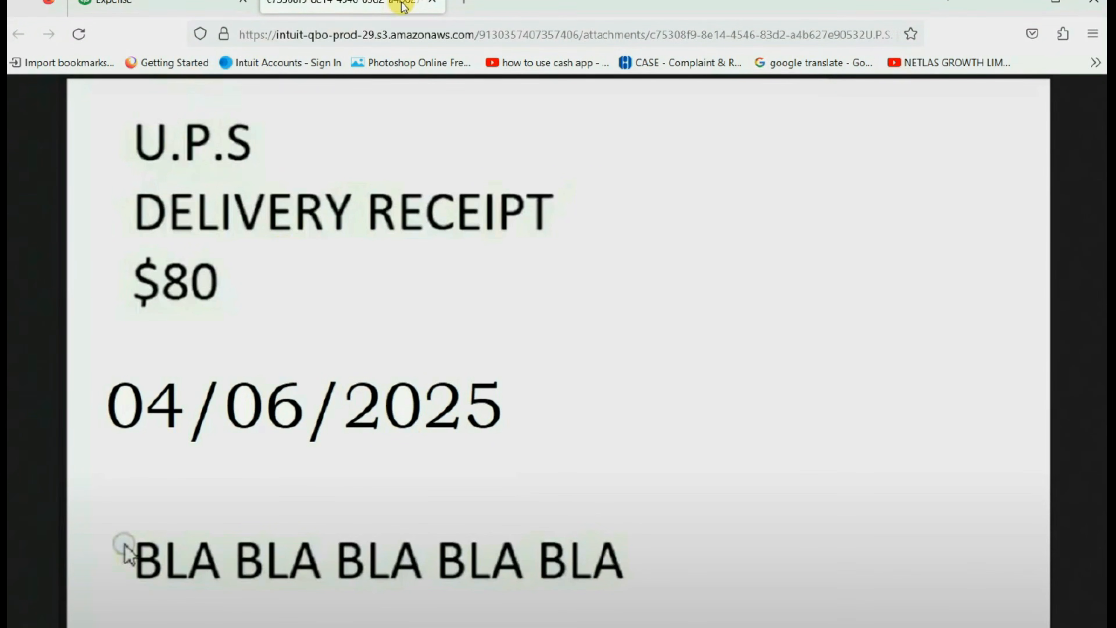
click(432, 2)
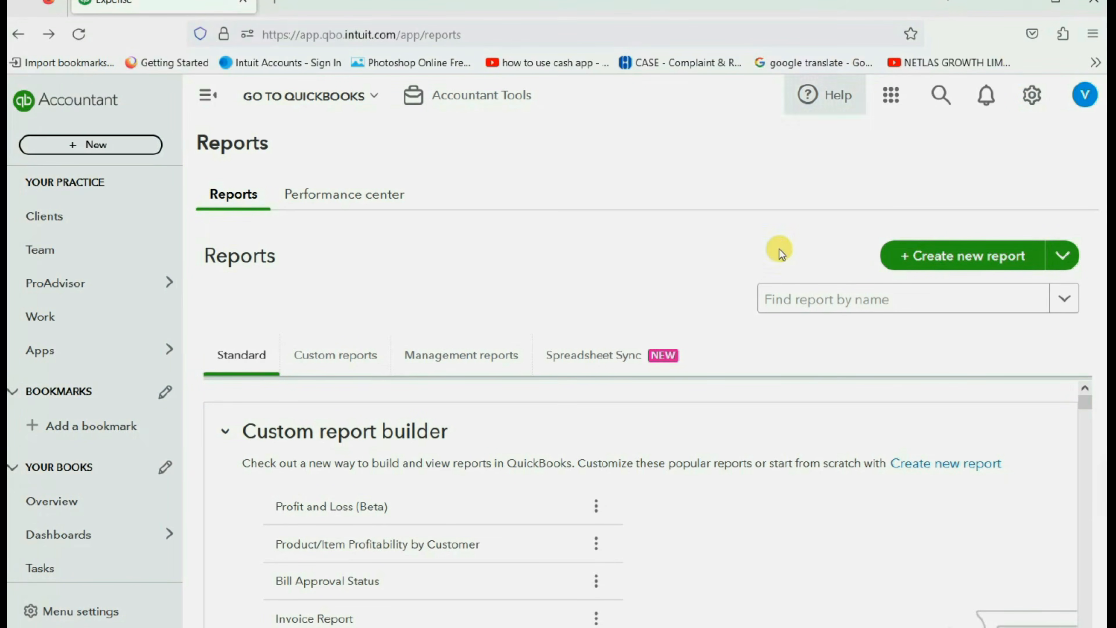
Open the company's Attachments list, follow the U.P.S. receipt's link to its expense, and view the attached image.
click(1031, 100)
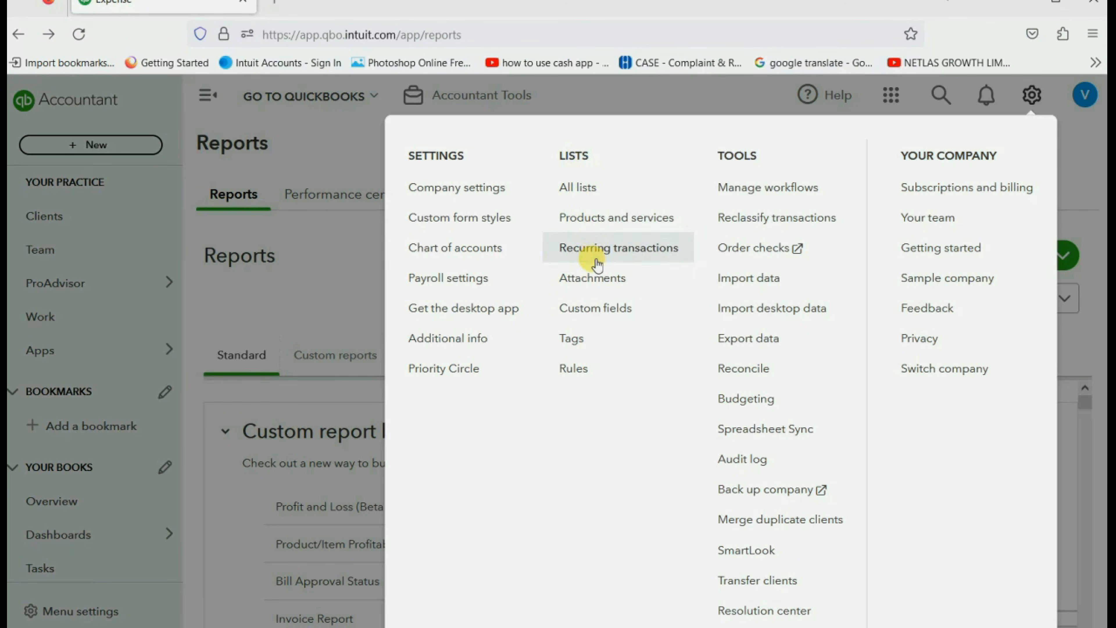
click(602, 286)
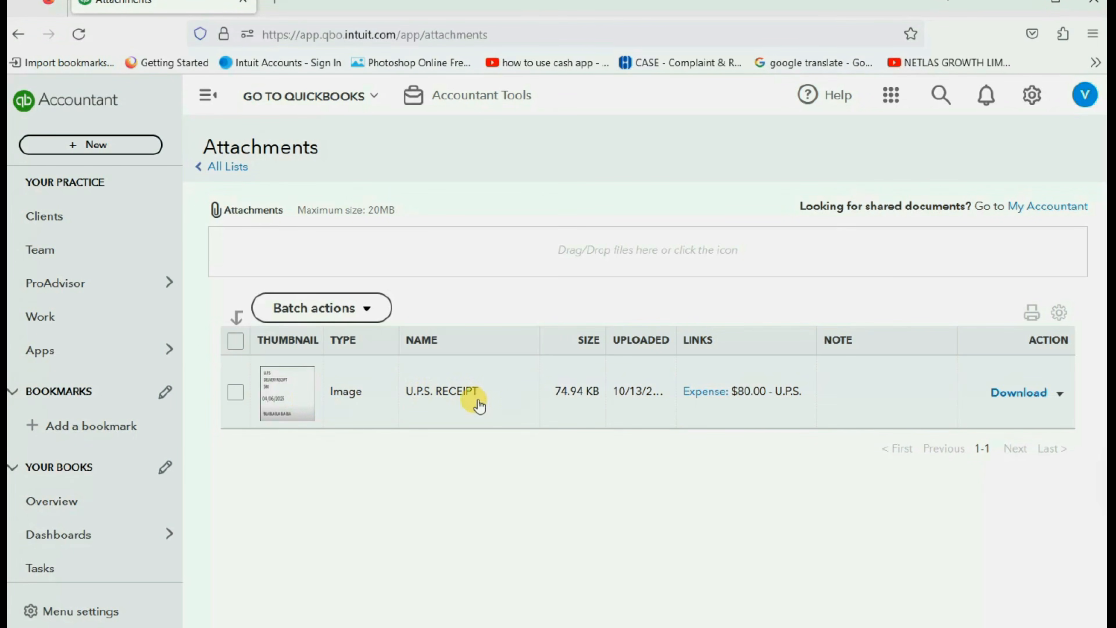
click(697, 397)
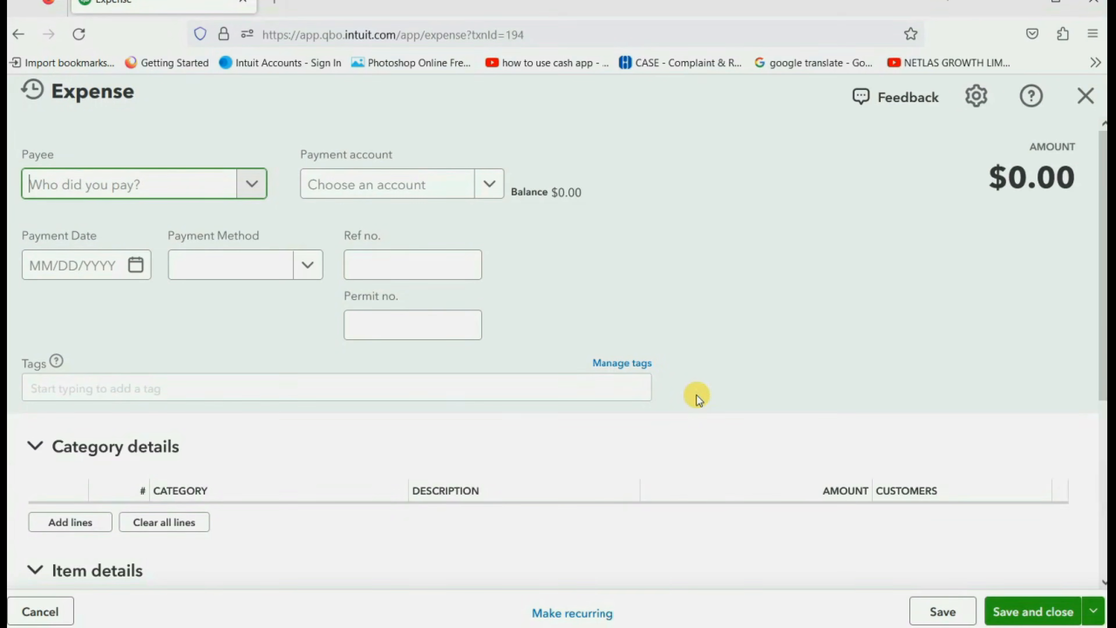
scroll(696, 399, down, 8)
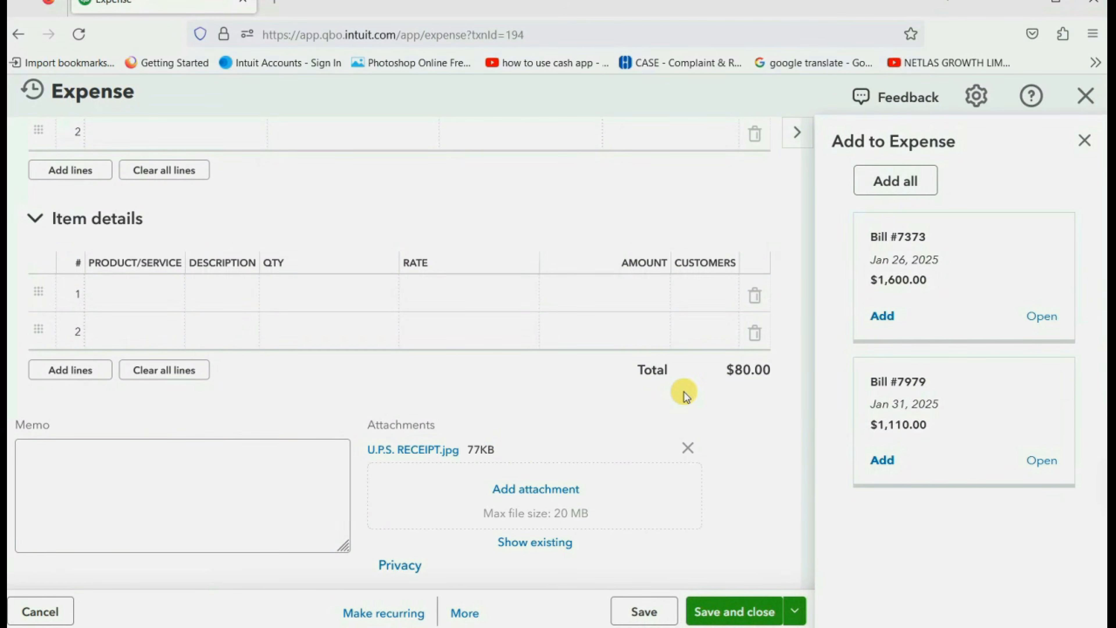
click(438, 449)
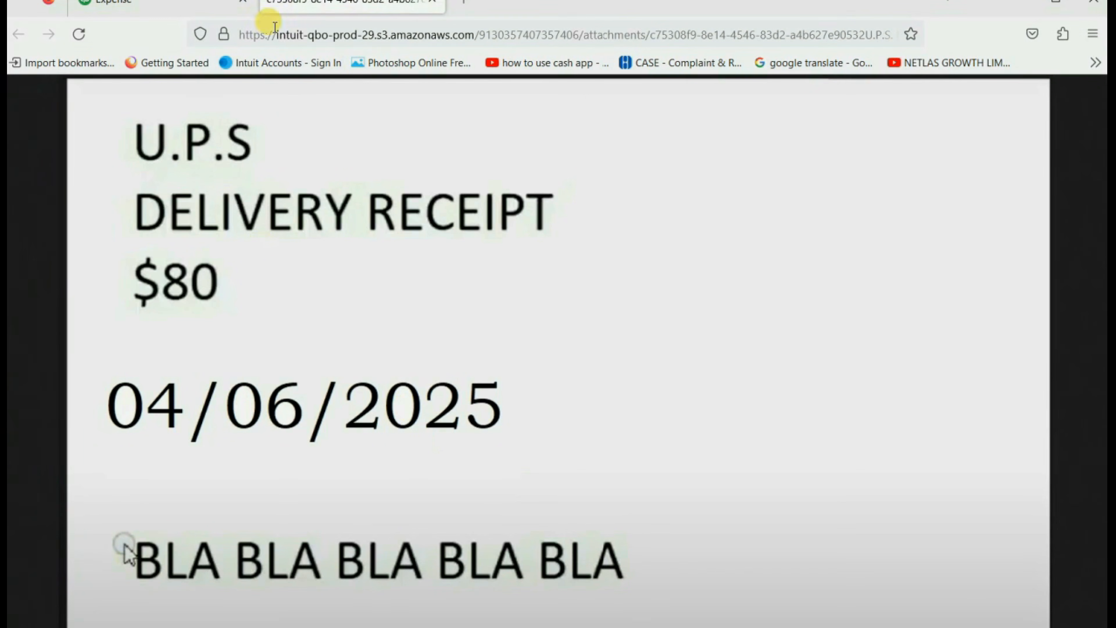
click(432, 3)
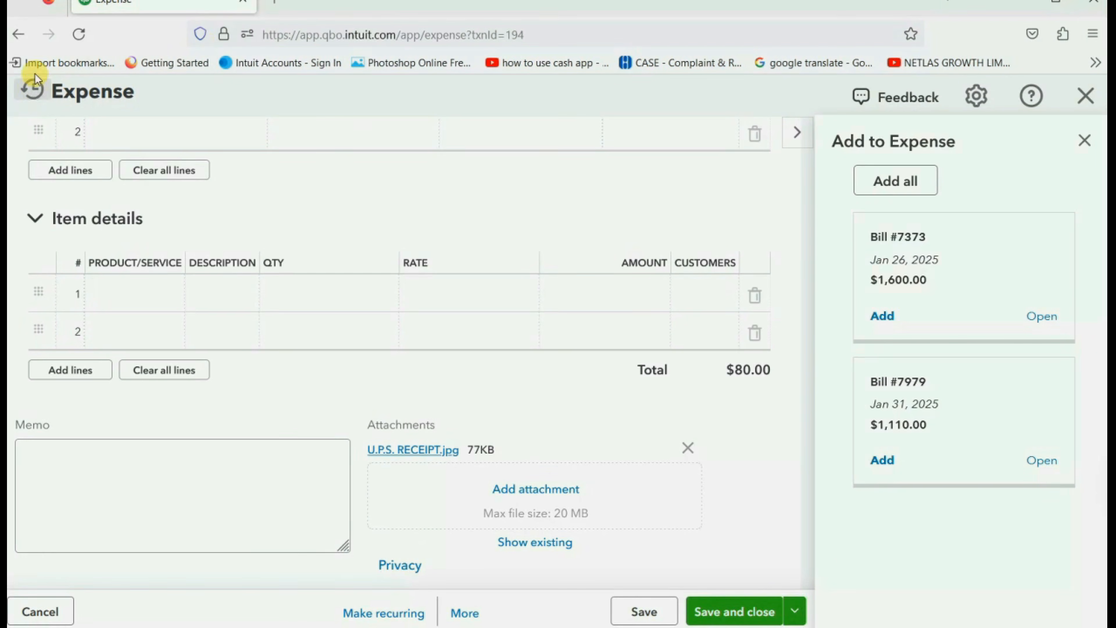
Return from the U.P.S. expense to the company's Attachments list.
click(23, 34)
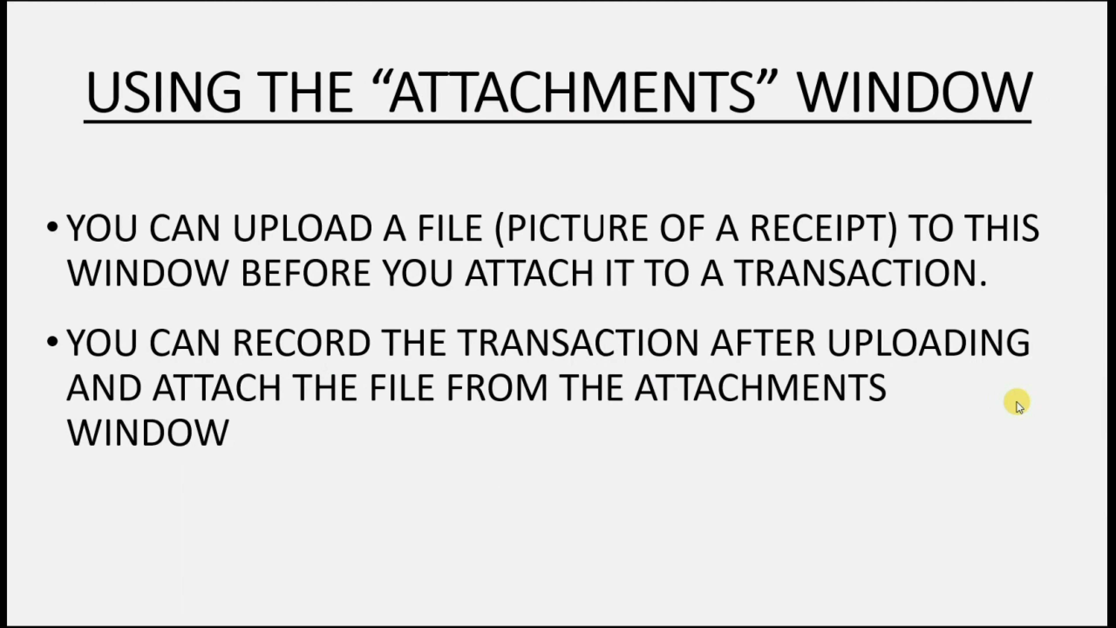
key(Right)
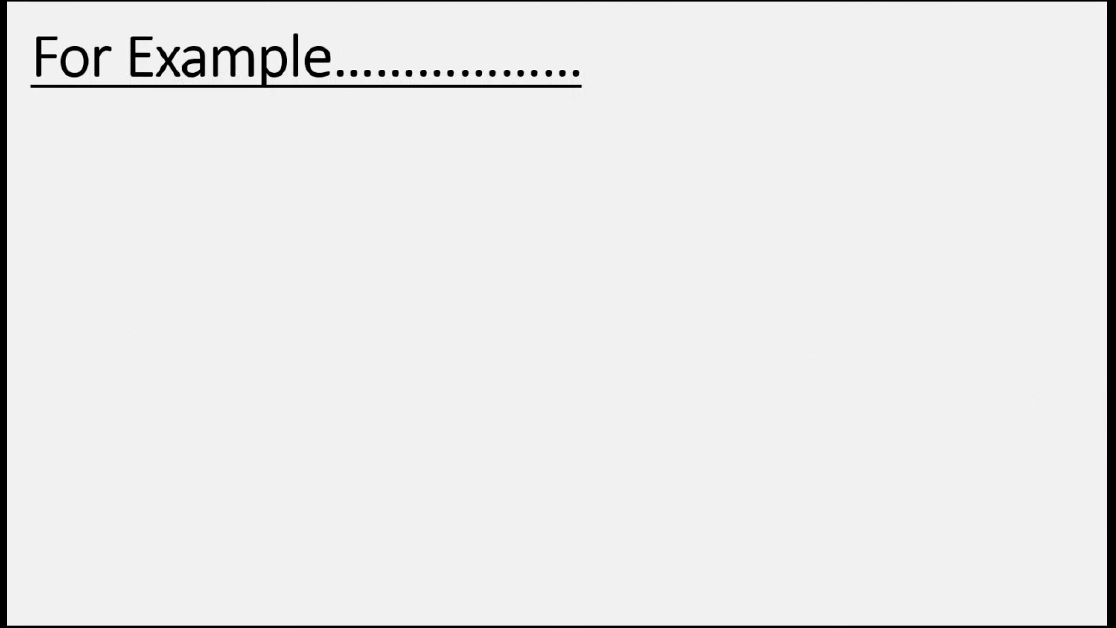
key(Right)
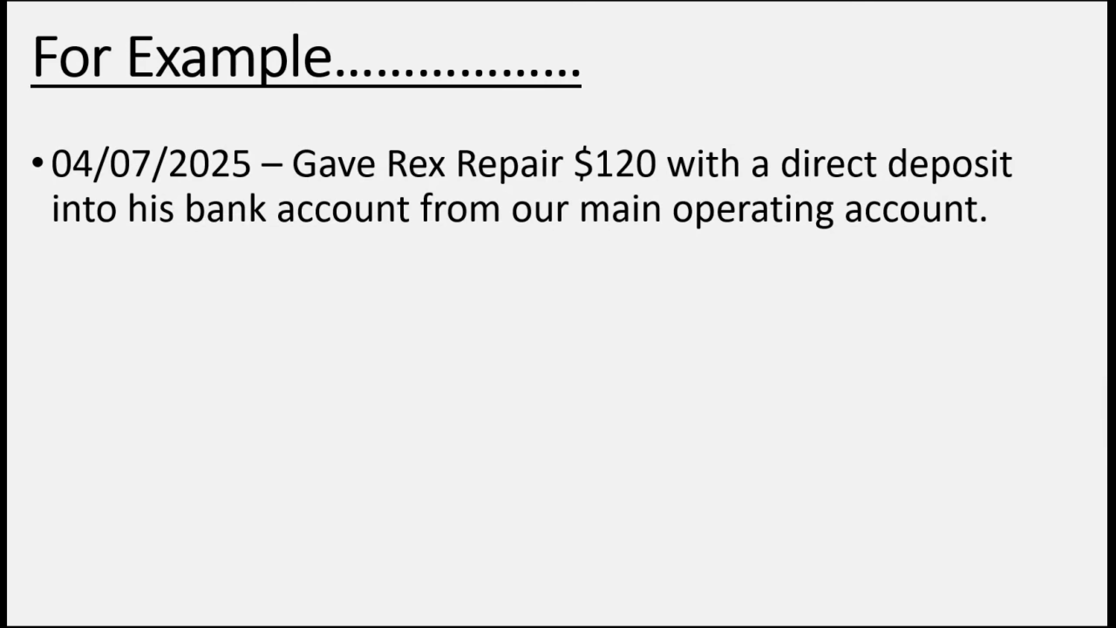
key(Right)
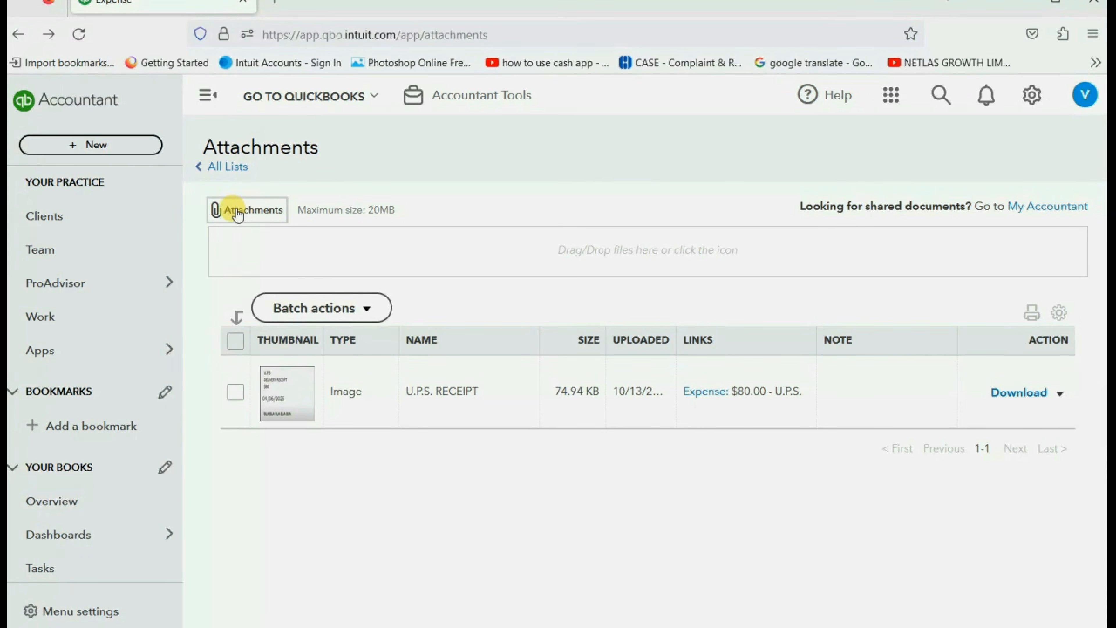
Upload the REX RECEIPT image from the REVISED ADVANCED COURSE 2023 folder to the Attachments list.
click(257, 212)
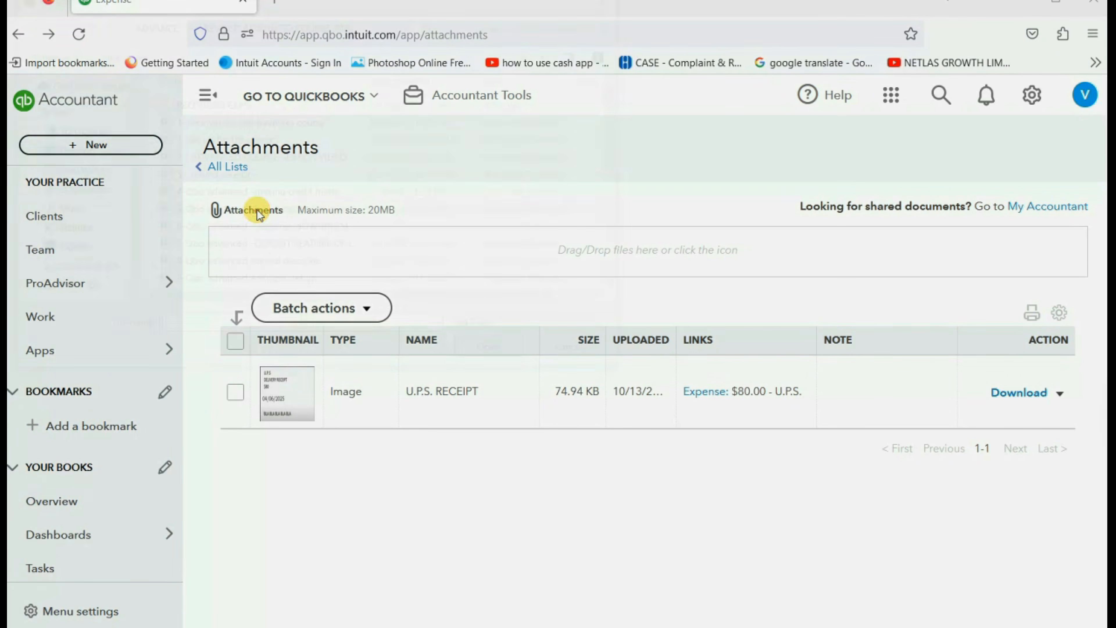
scroll(244, 212, down, 4)
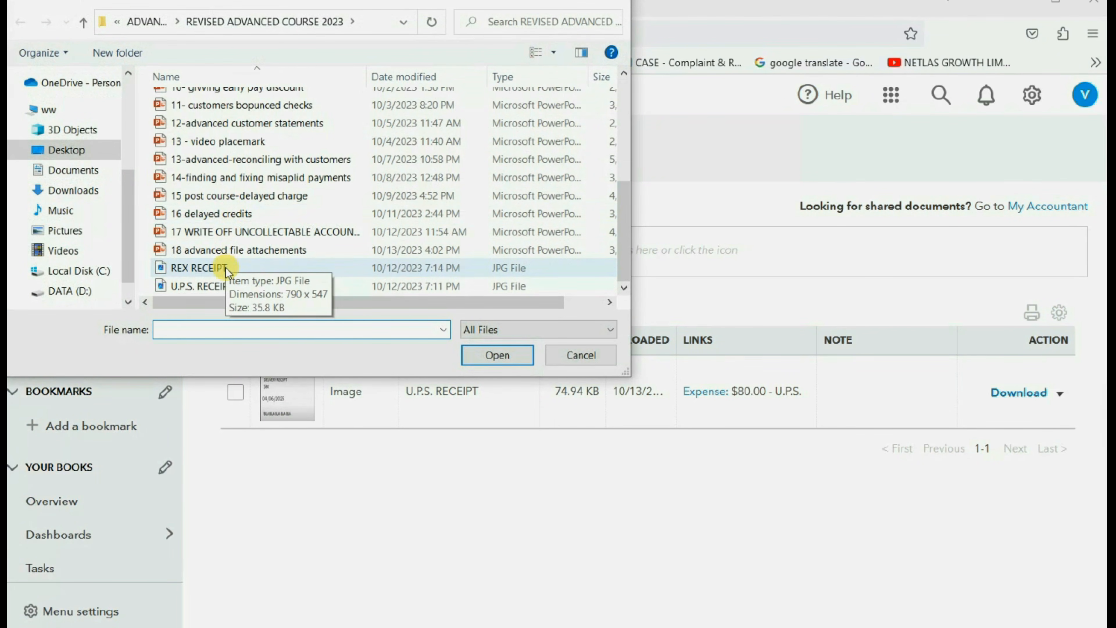
double_click(199, 268)
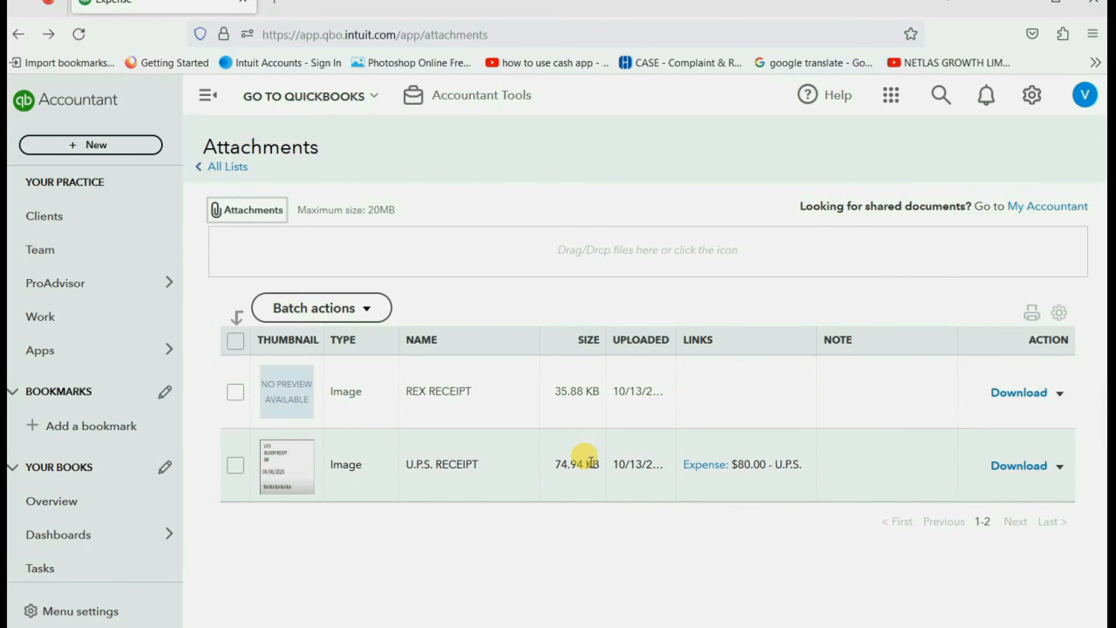
Start a new expense dated 04/08/2025 for payee REX REPAIR SHOP, paid from the CASH IN BANK account.
click(102, 147)
click(176, 240)
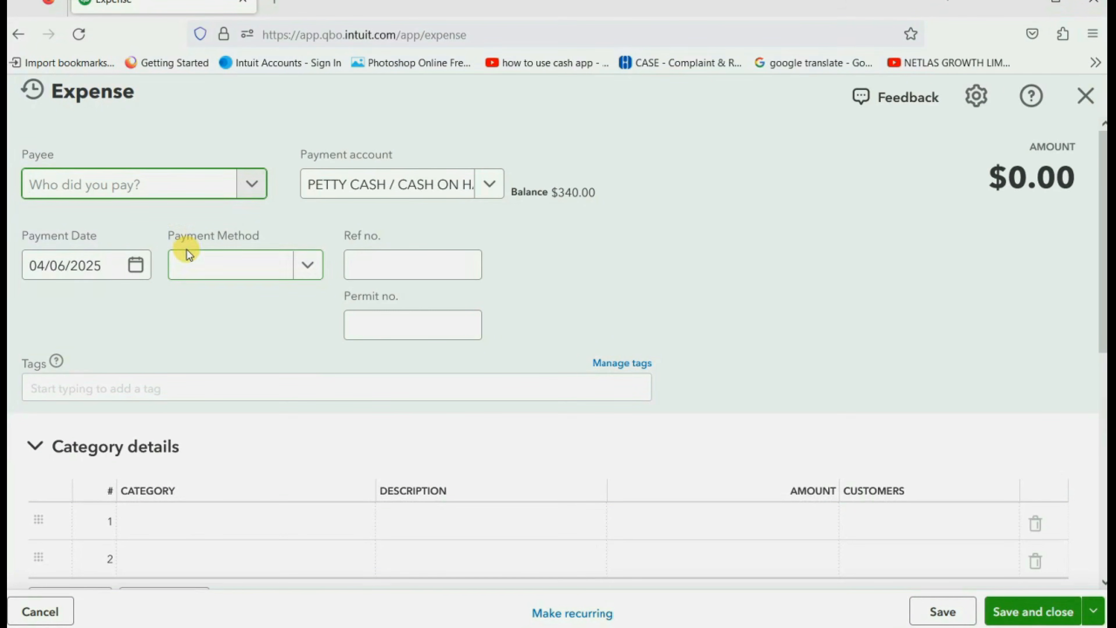
click(135, 265)
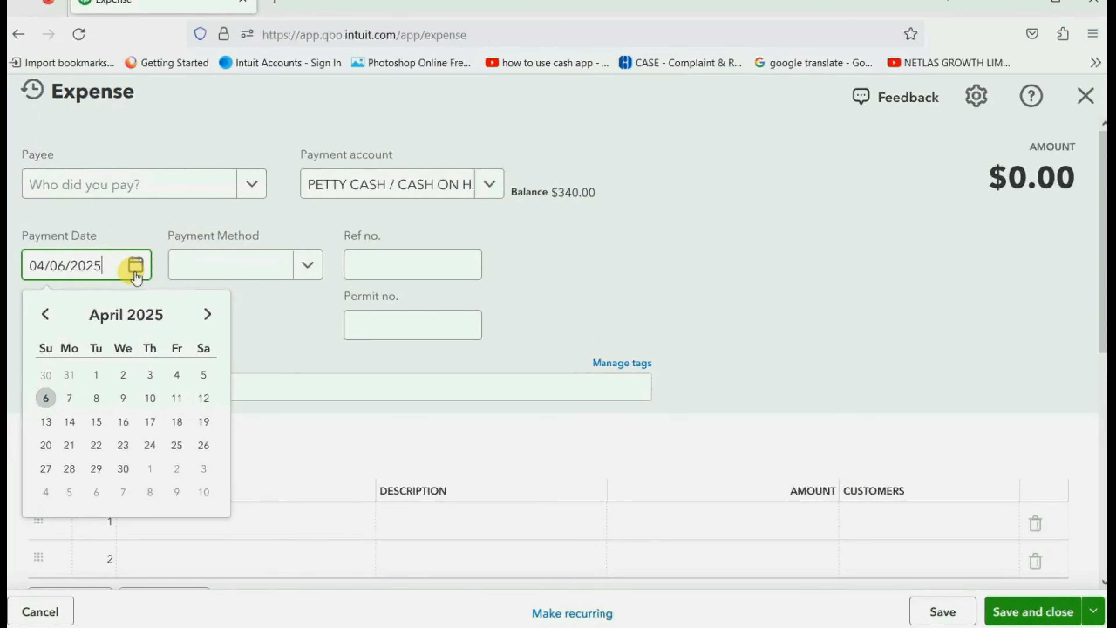
click(97, 399)
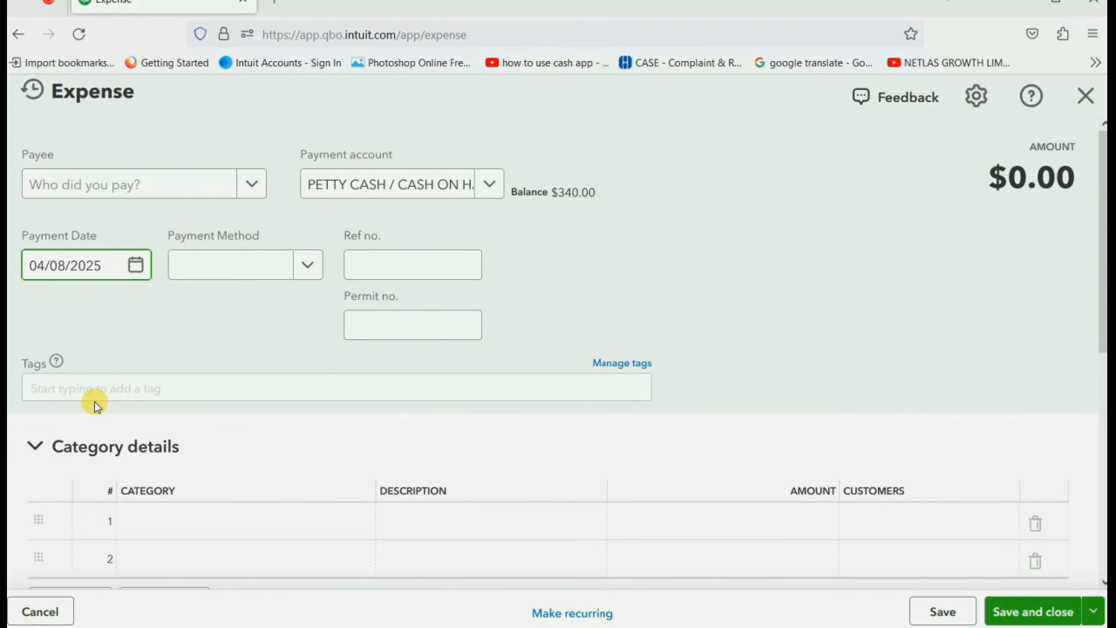
click(253, 189)
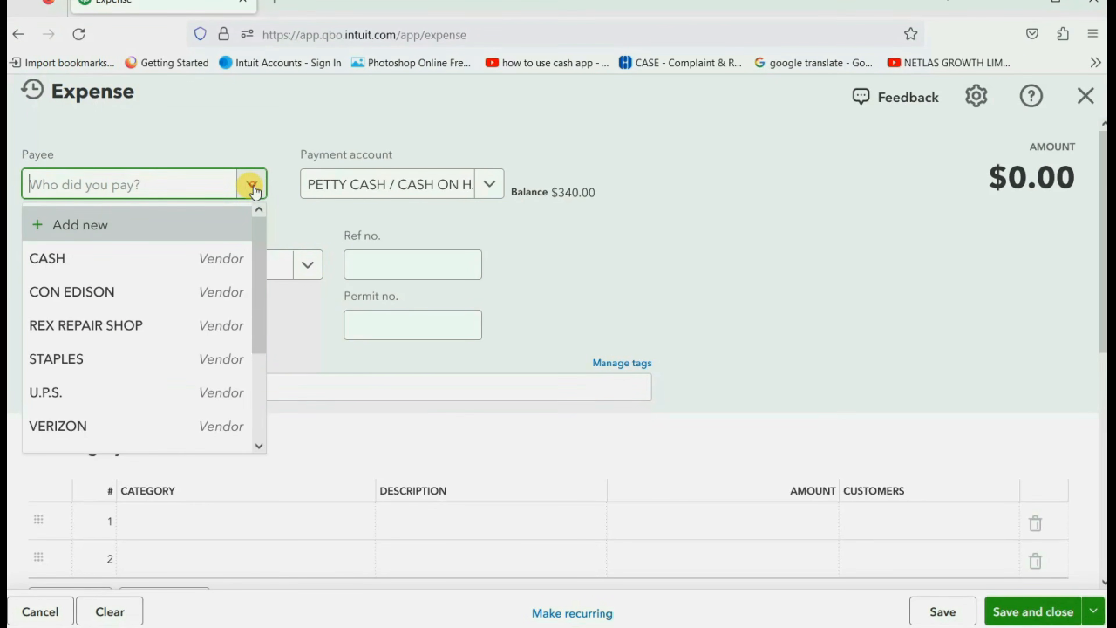
click(181, 323)
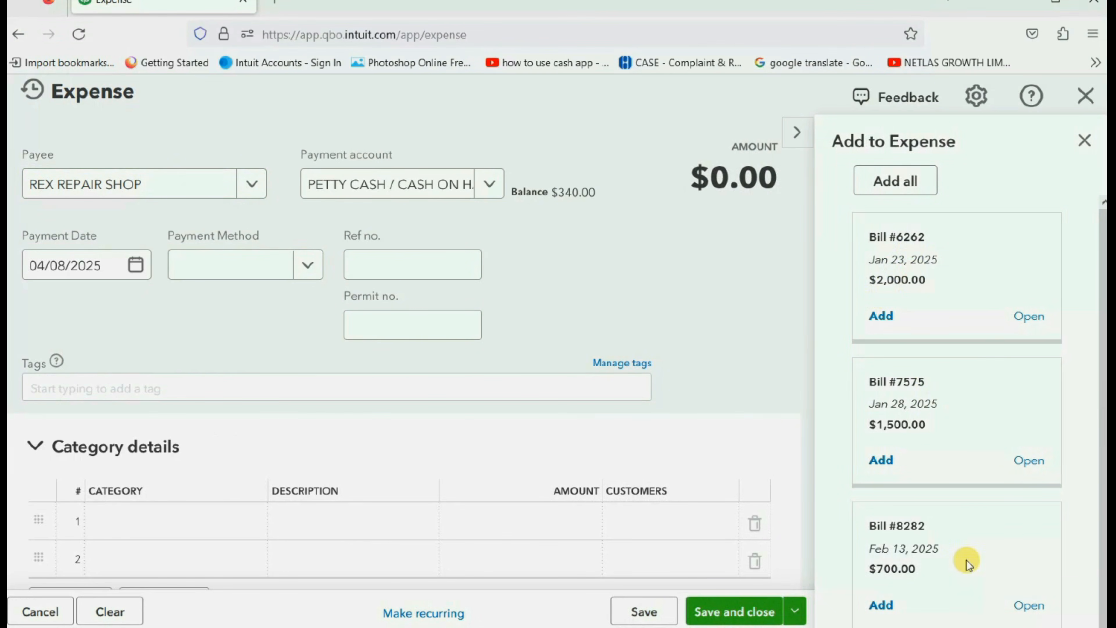
click(1085, 141)
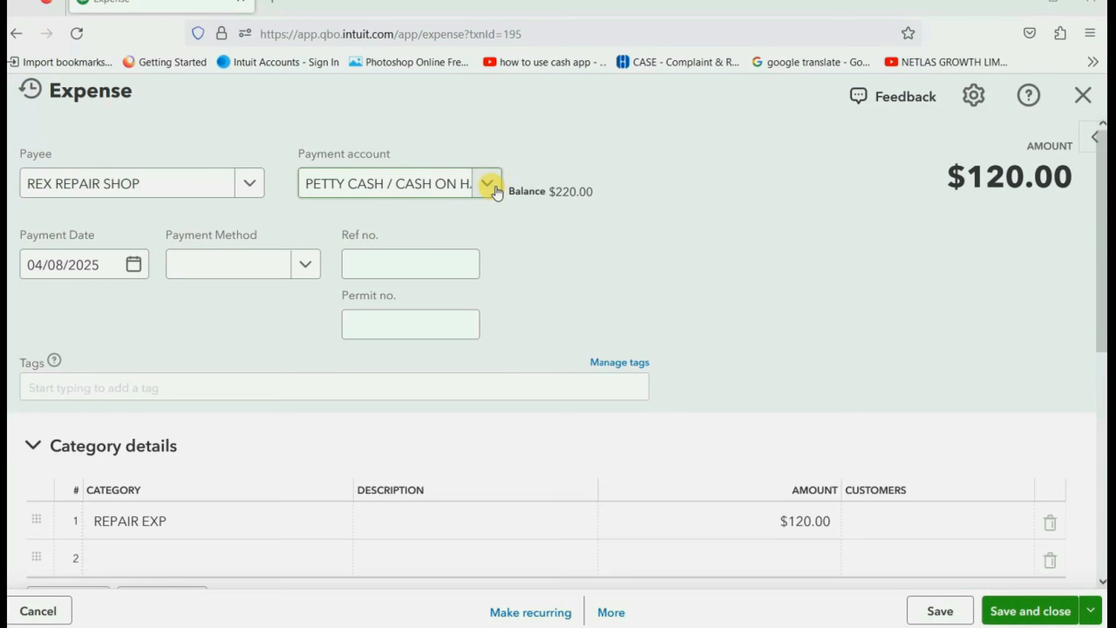
click(498, 192)
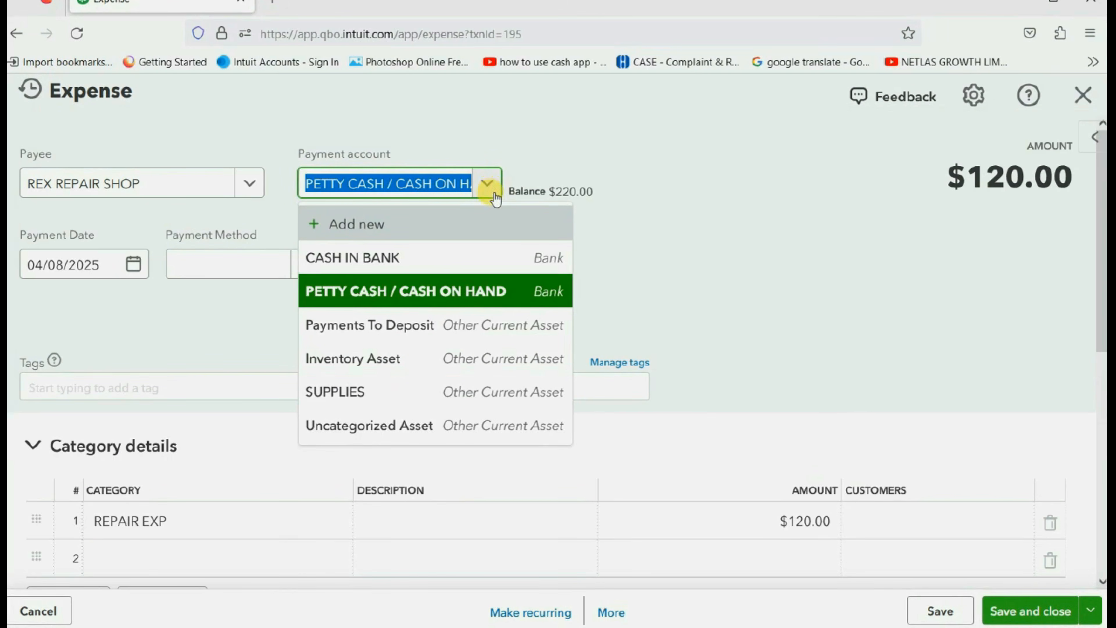
click(492, 258)
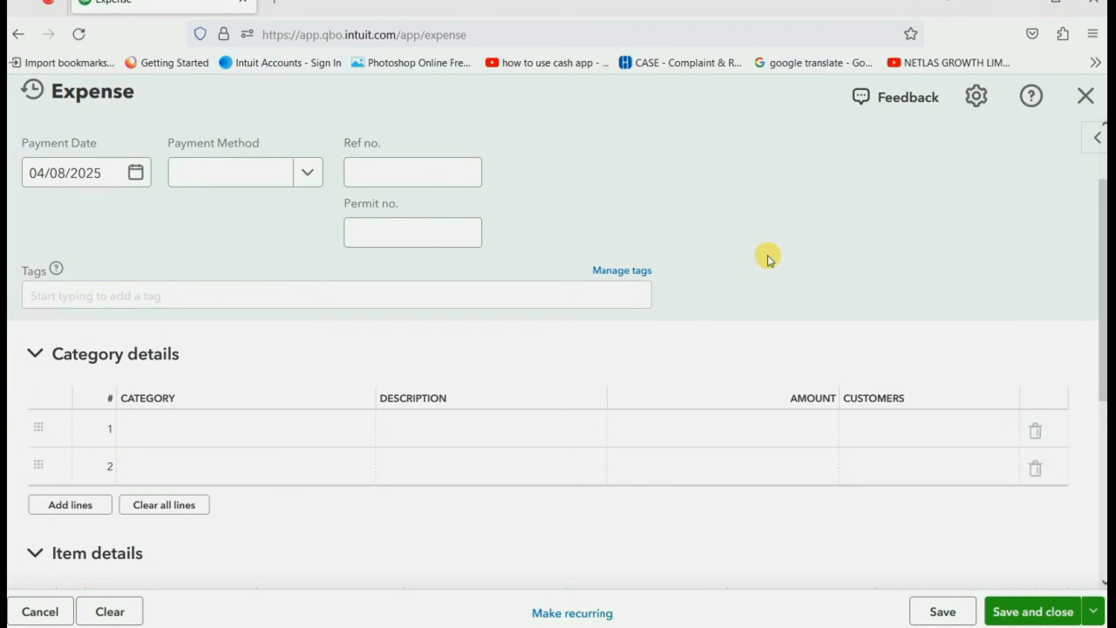
Enter a REPAIR EXP category line of $120 on the first row of the expense.
click(336, 435)
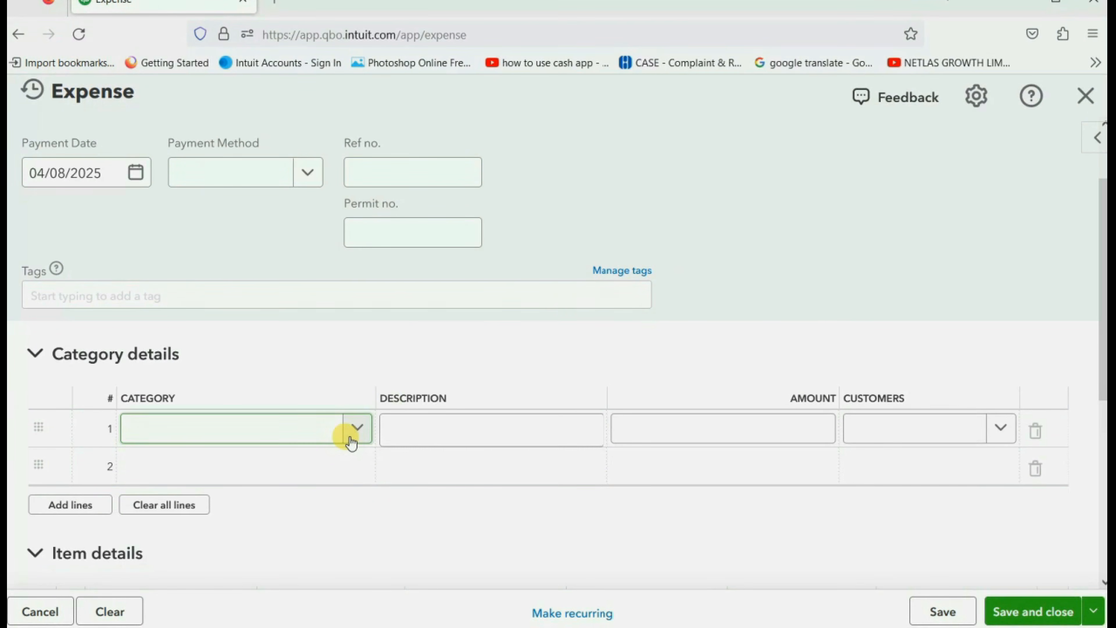
click(350, 435)
click(287, 384)
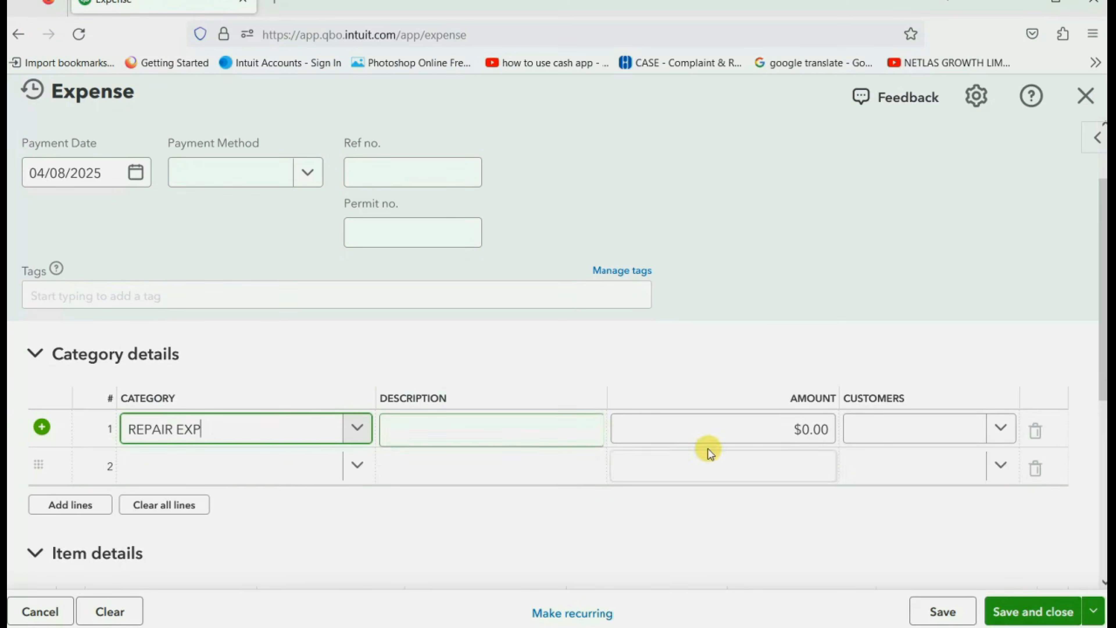
click(758, 433)
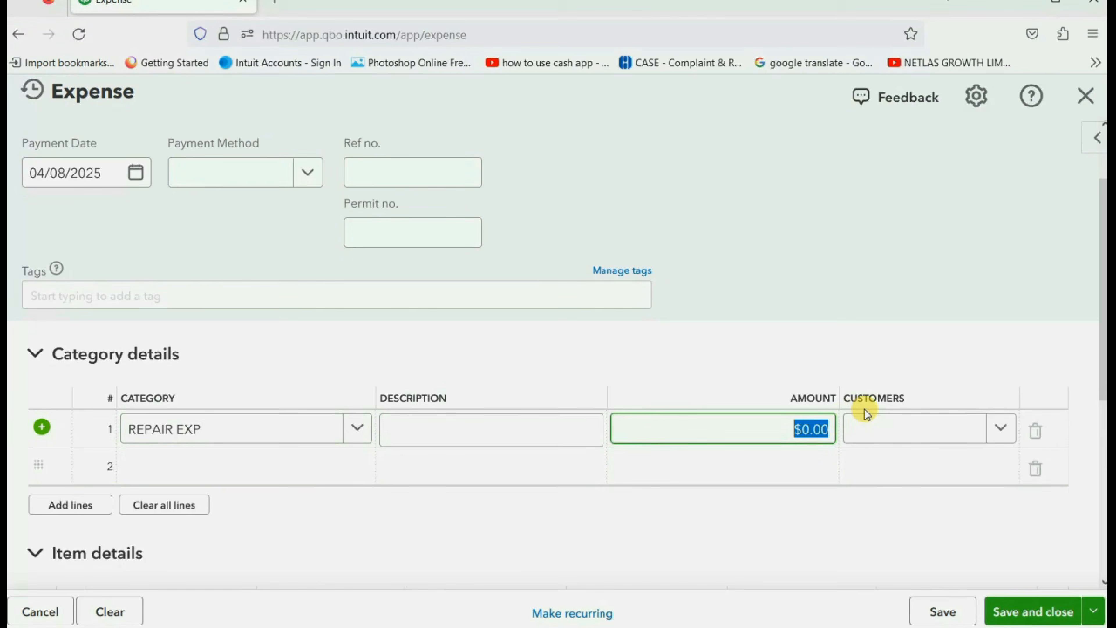
text(120)
key(Tab)
scroll(761, 380, down, 5)
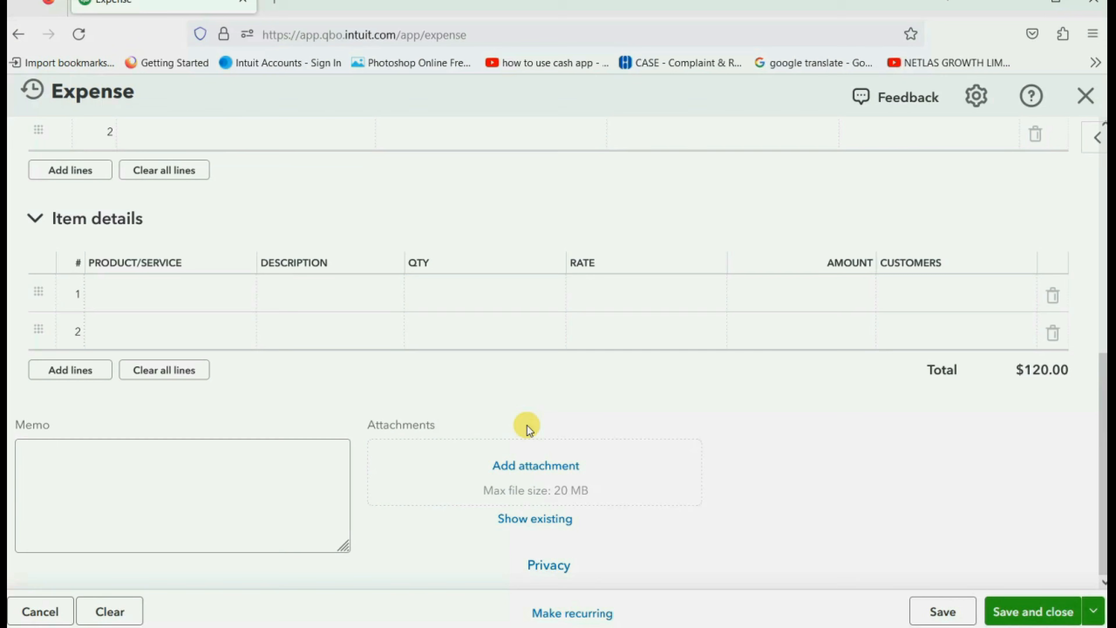
click(533, 467)
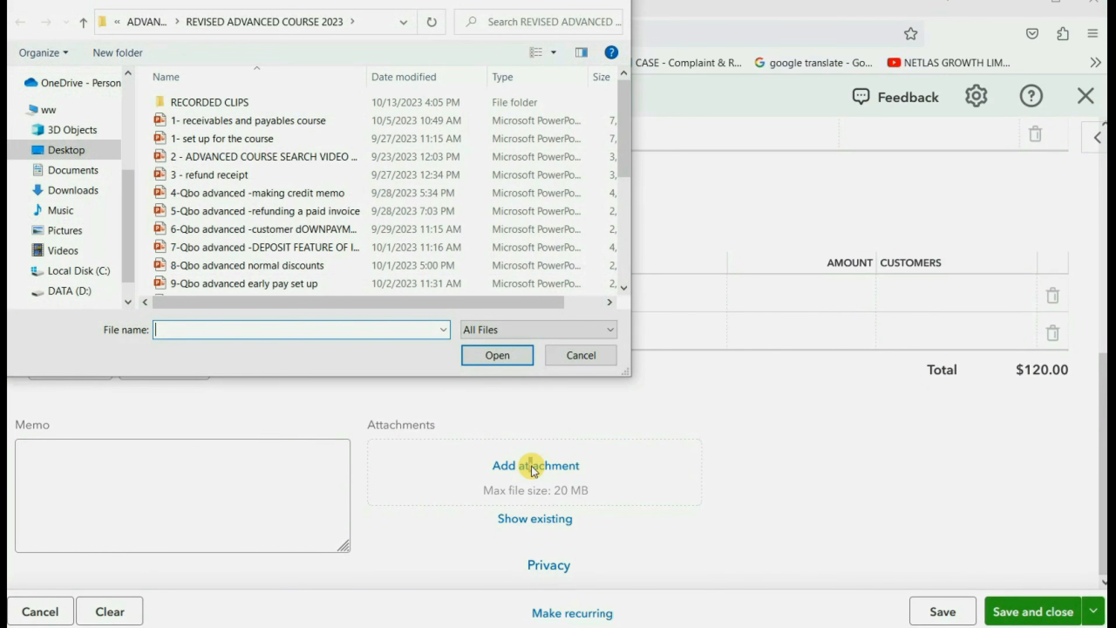
click(578, 355)
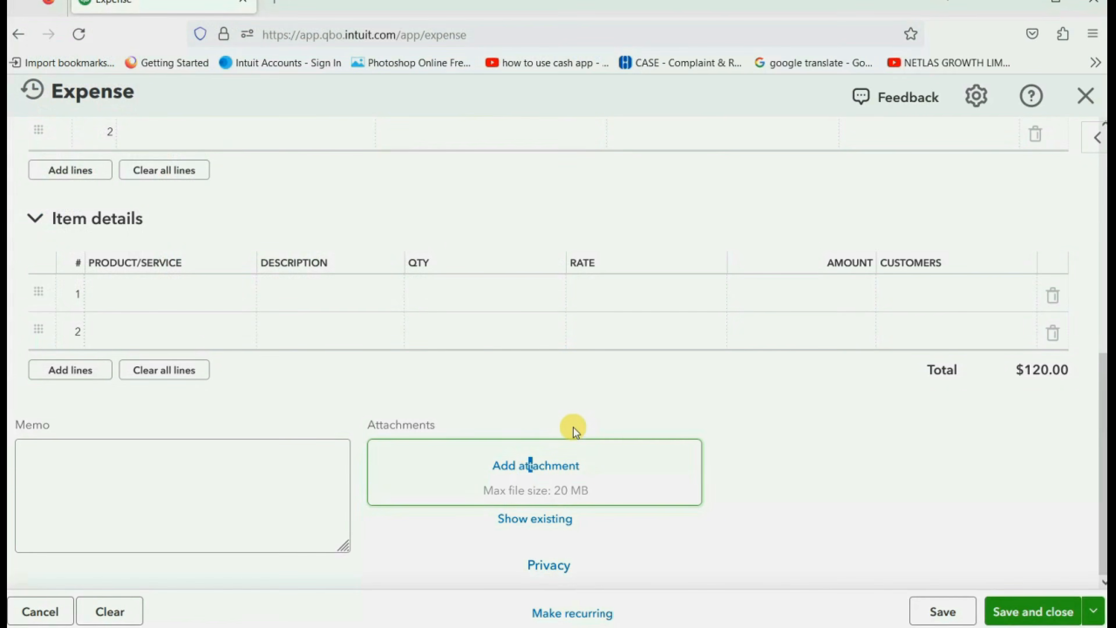
click(565, 467)
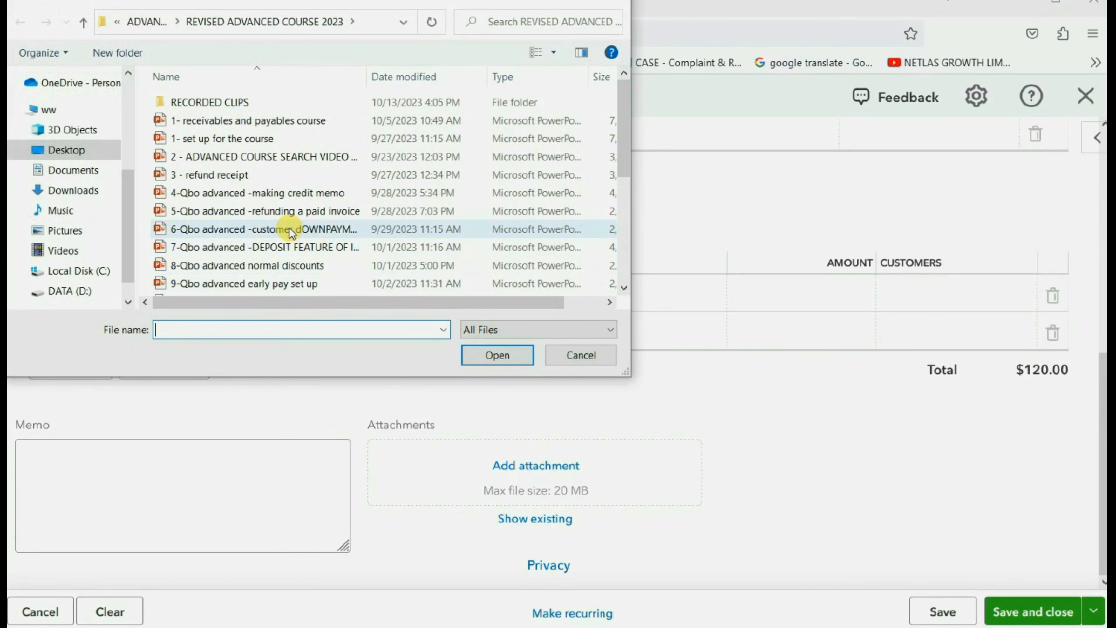
click(576, 355)
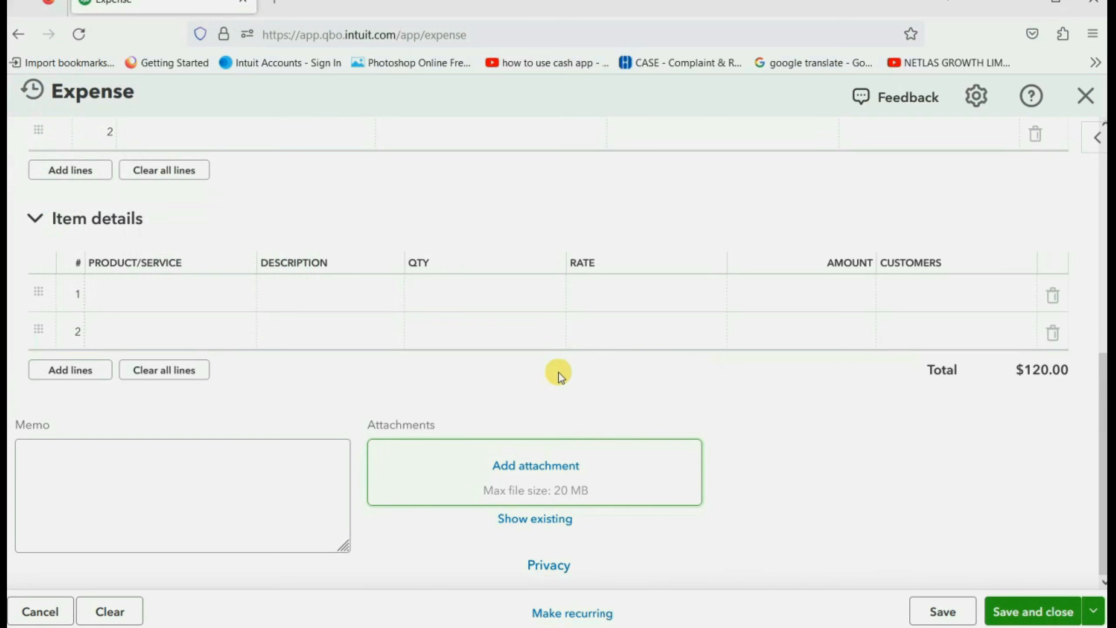
Attach the already uploaded, unlinked REX RECEIPT.jpg to the expense from the existing attachments.
click(545, 520)
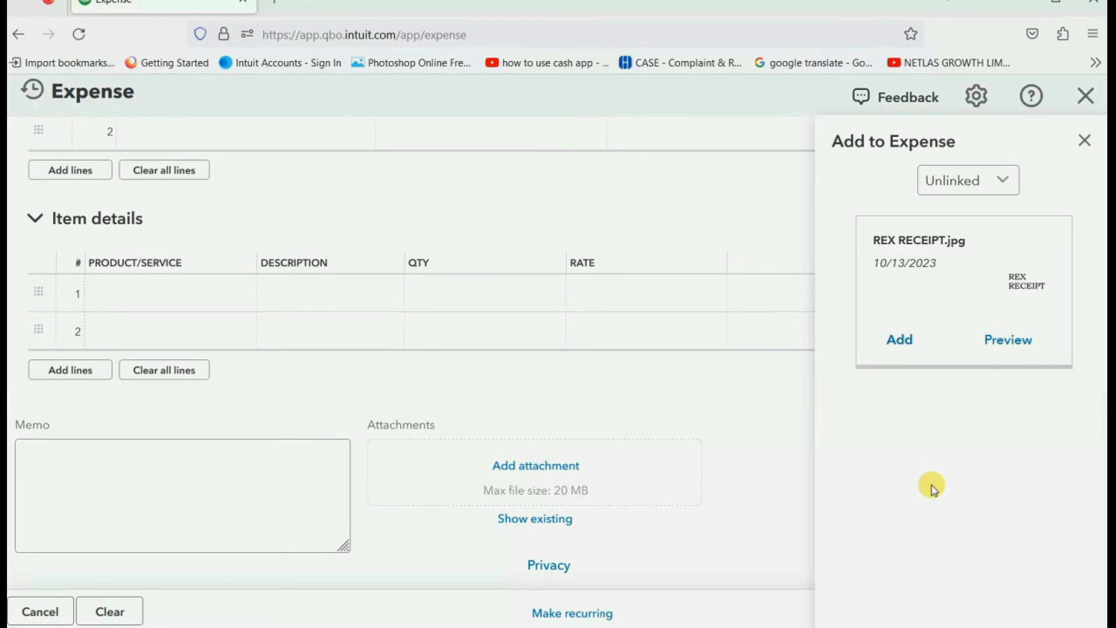
click(900, 339)
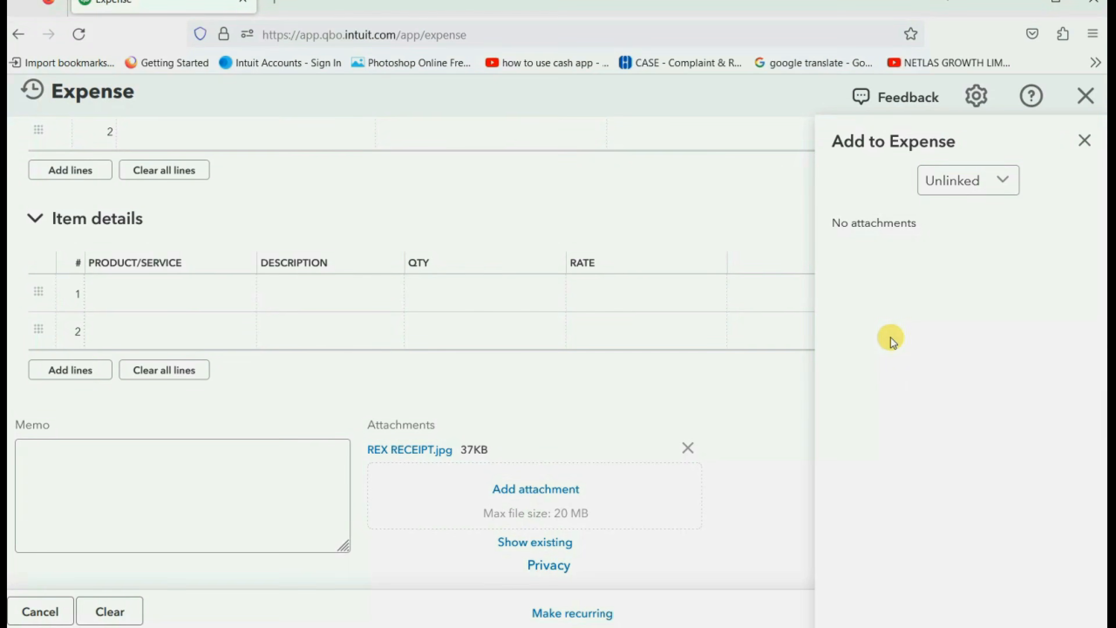
click(1085, 141)
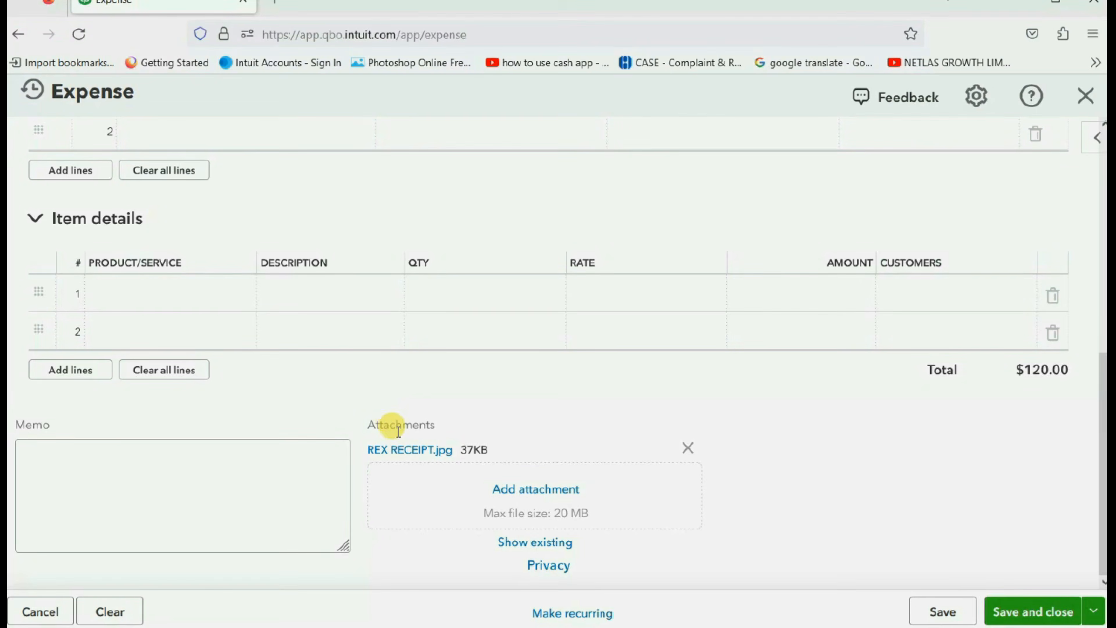
Preview the attached REX RECEIPT.jpg and save and close the expense.
click(404, 448)
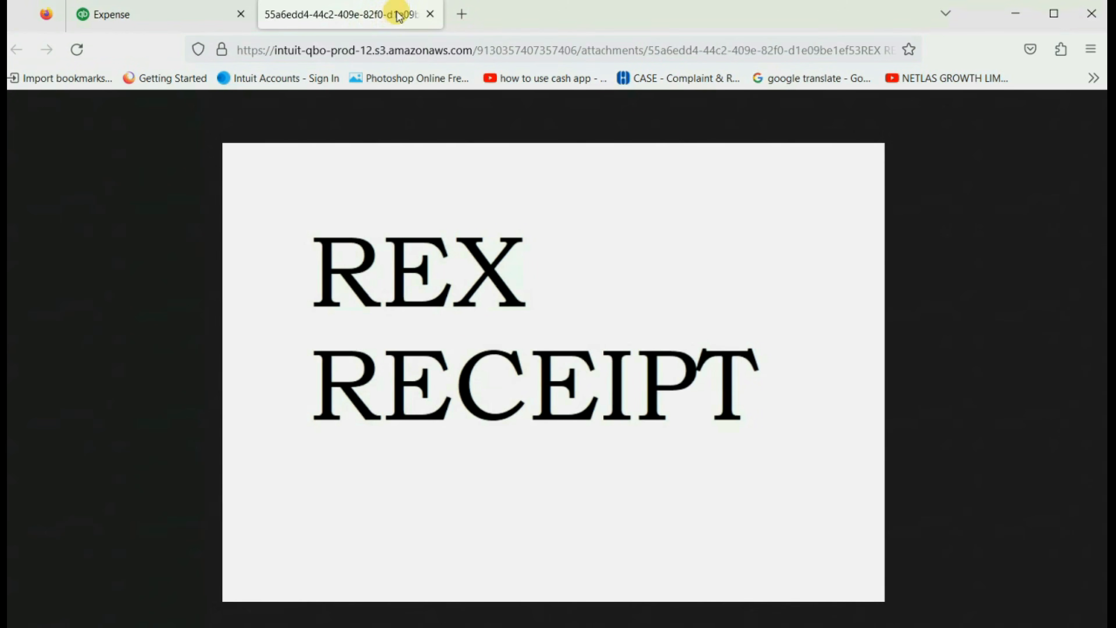
click(427, 14)
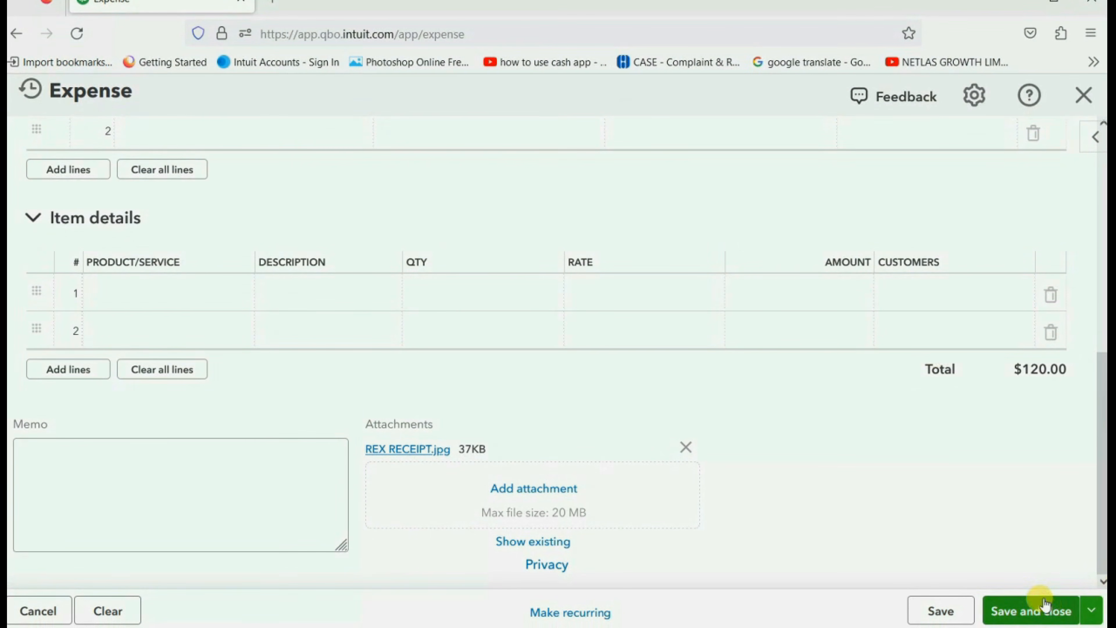
click(1034, 609)
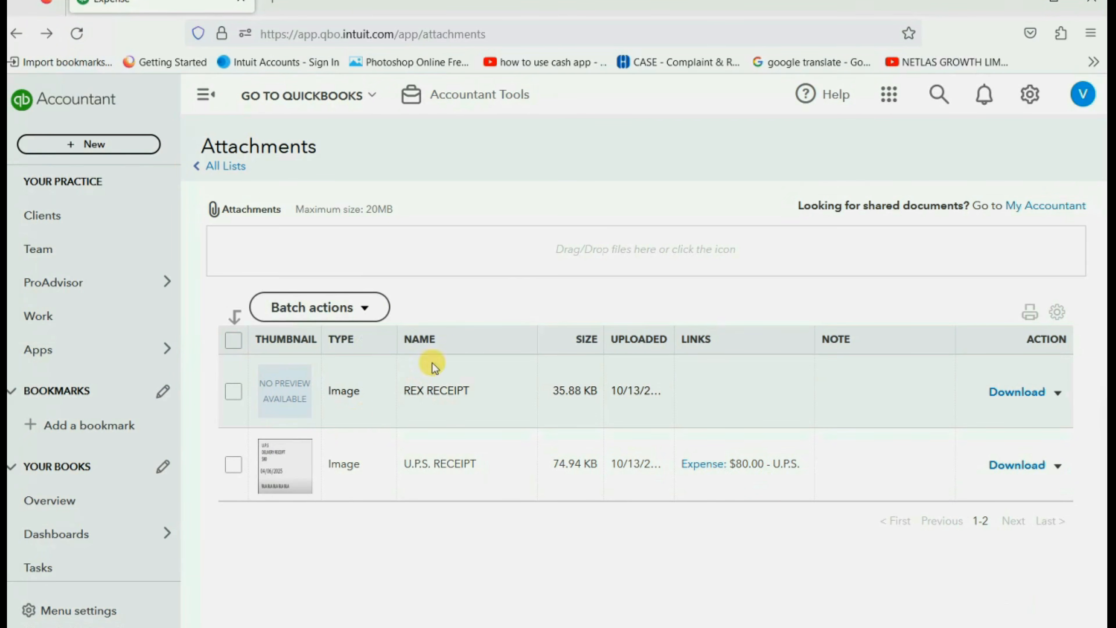
Reopen the $120 REX REPAIR SHOP expense from the recent transactions and view its attached receipt.
click(939, 94)
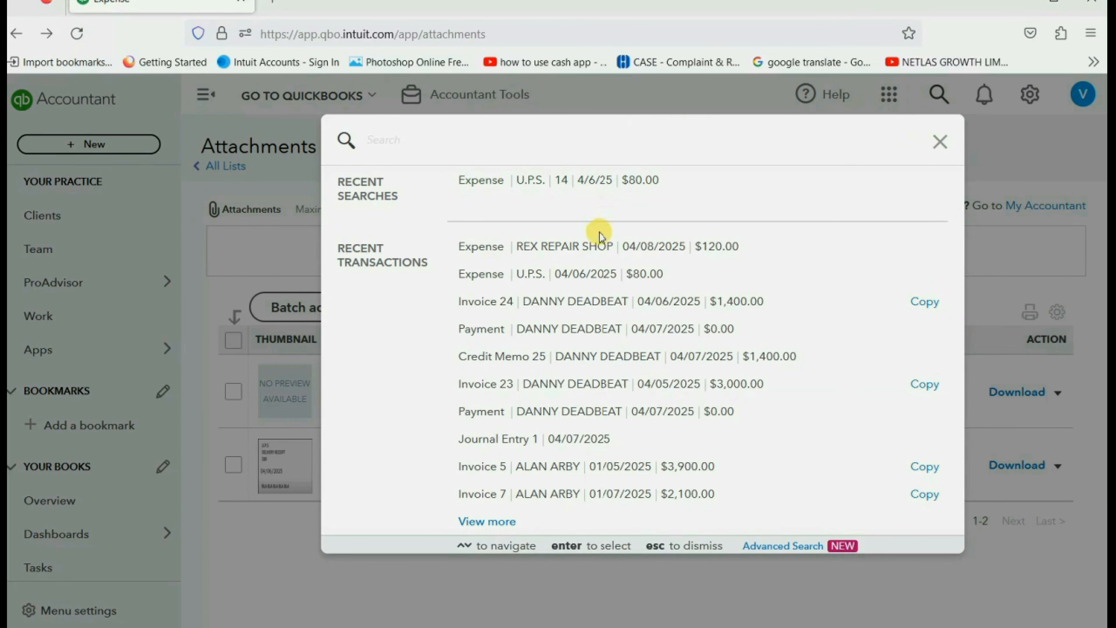
click(599, 246)
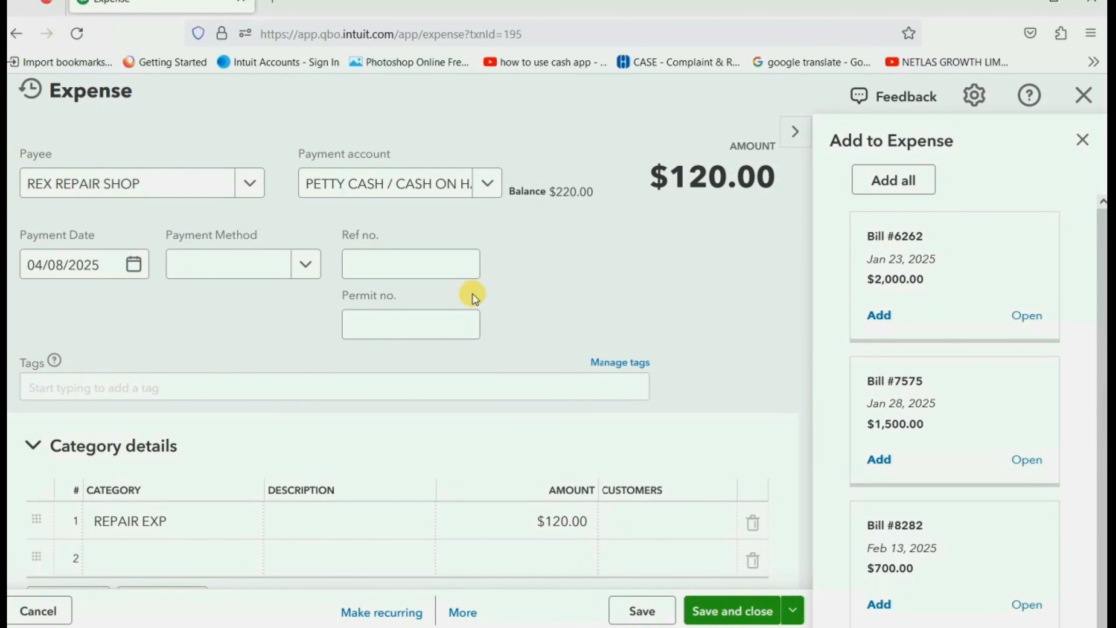
scroll(472, 293, down, 5)
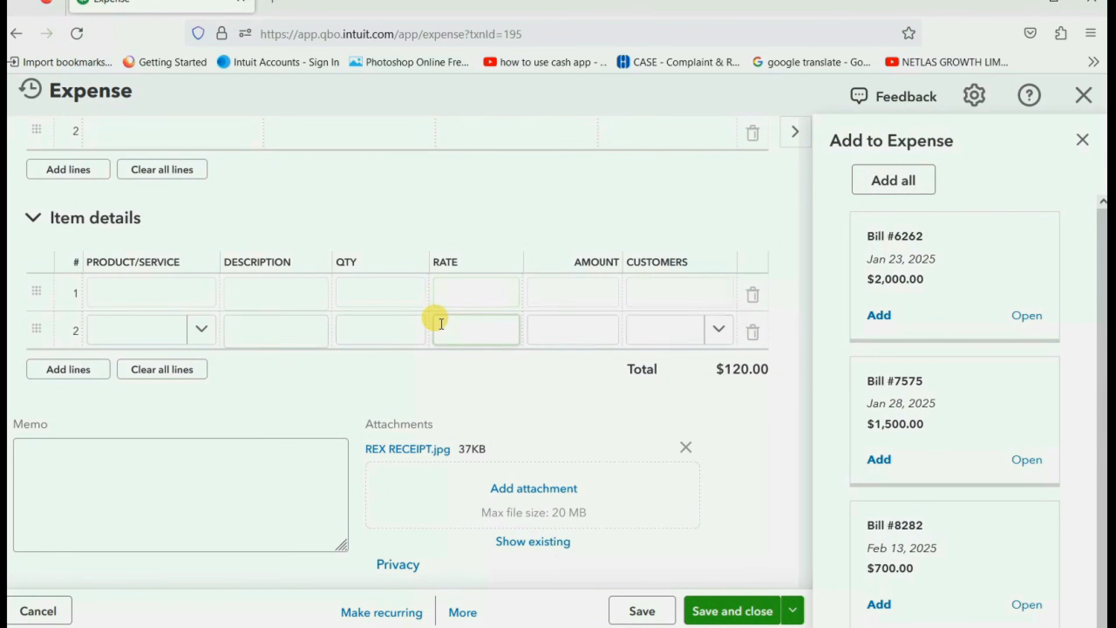
click(413, 448)
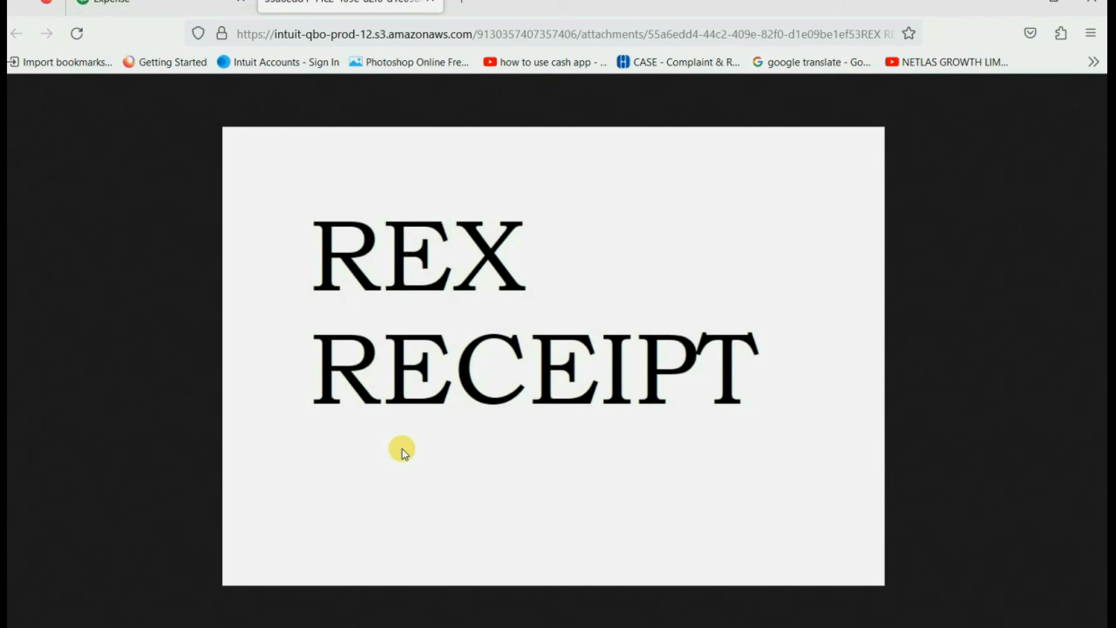
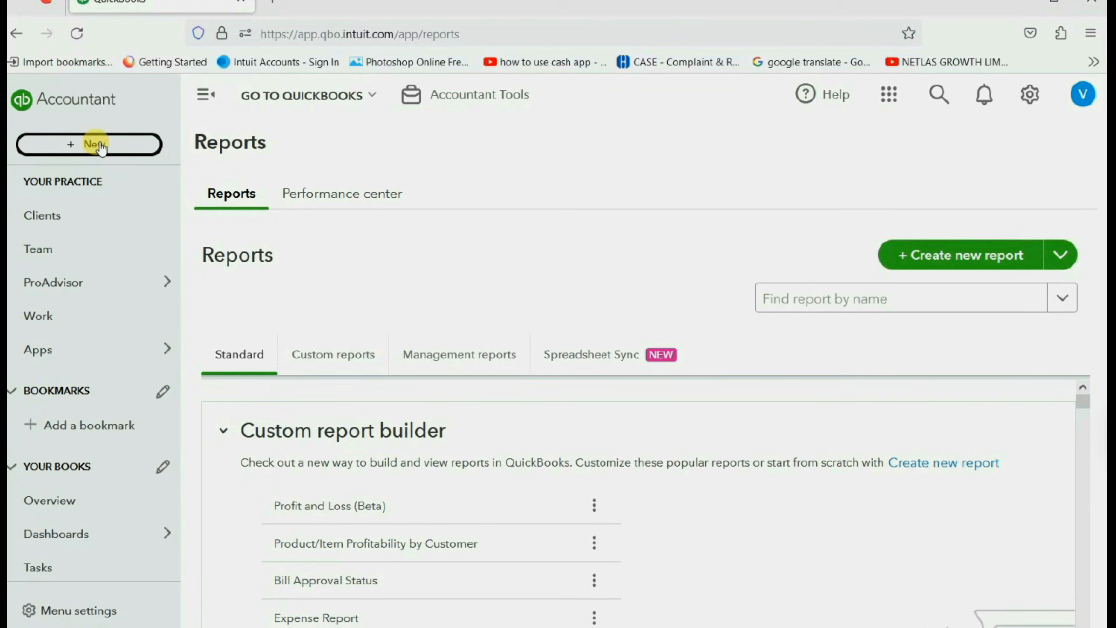
Start a new check from CASH IN BANK, mark it to print later, and choose STAPLES as the payee.
click(101, 147)
click(192, 271)
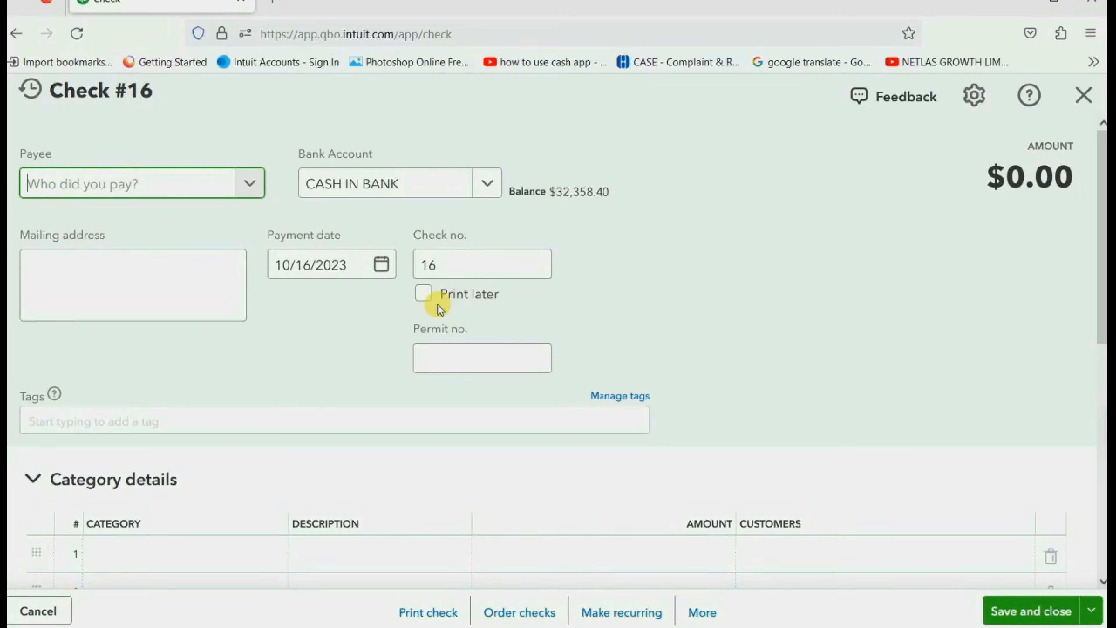
click(422, 297)
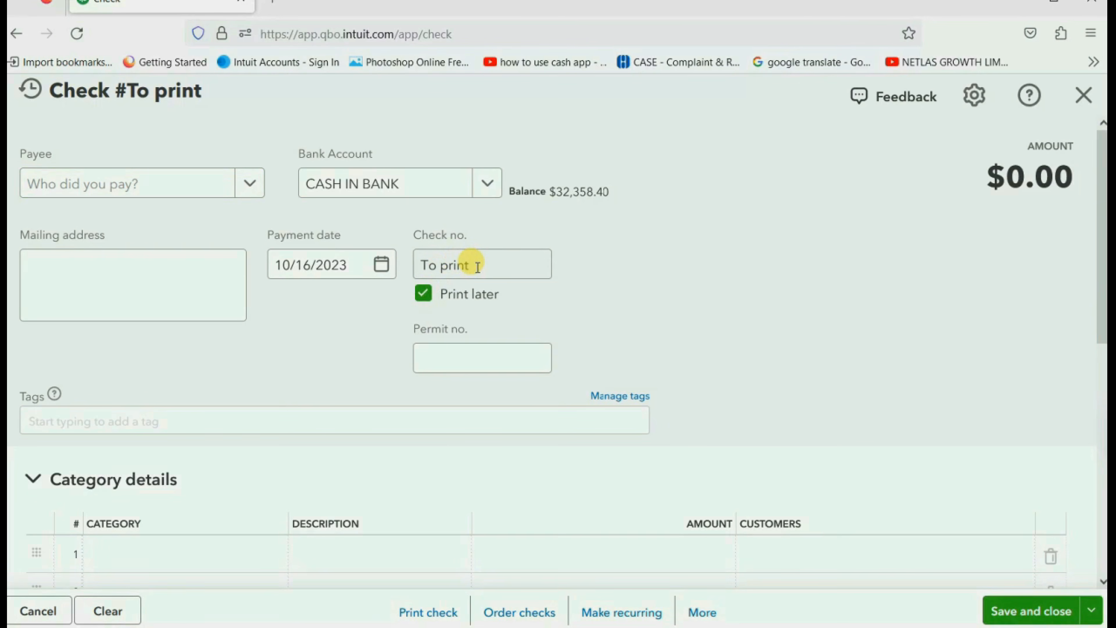
click(486, 183)
click(486, 184)
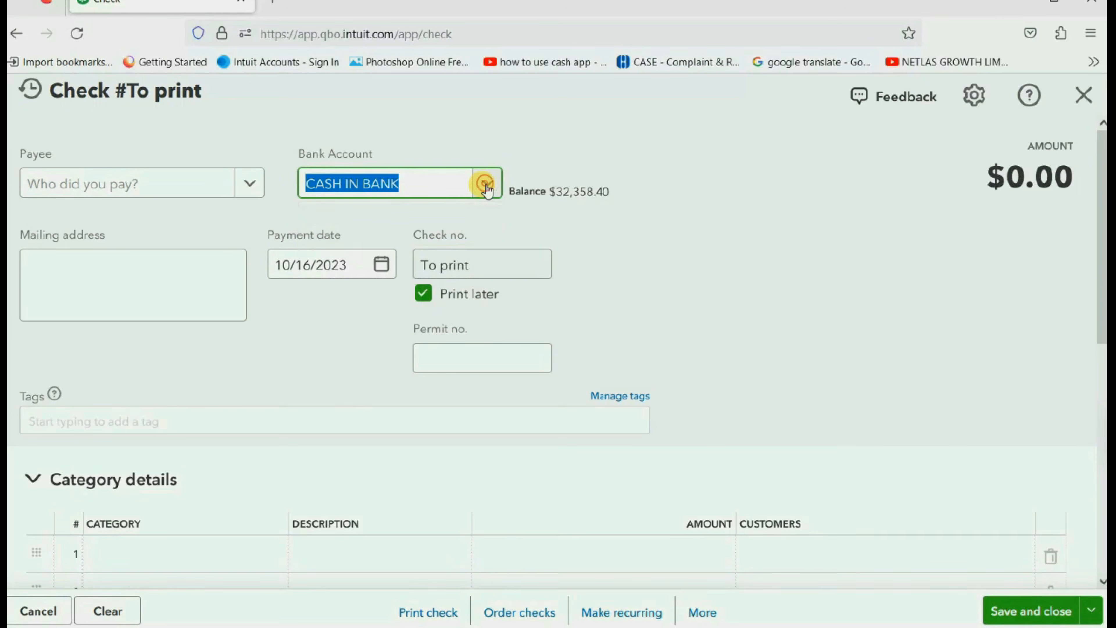
click(249, 184)
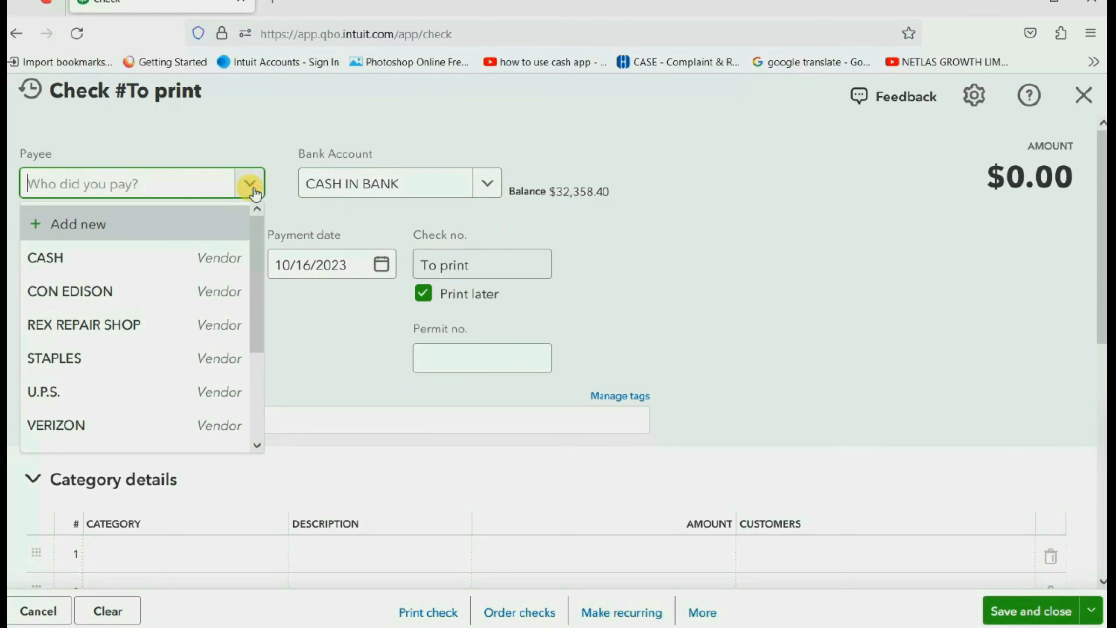
click(176, 352)
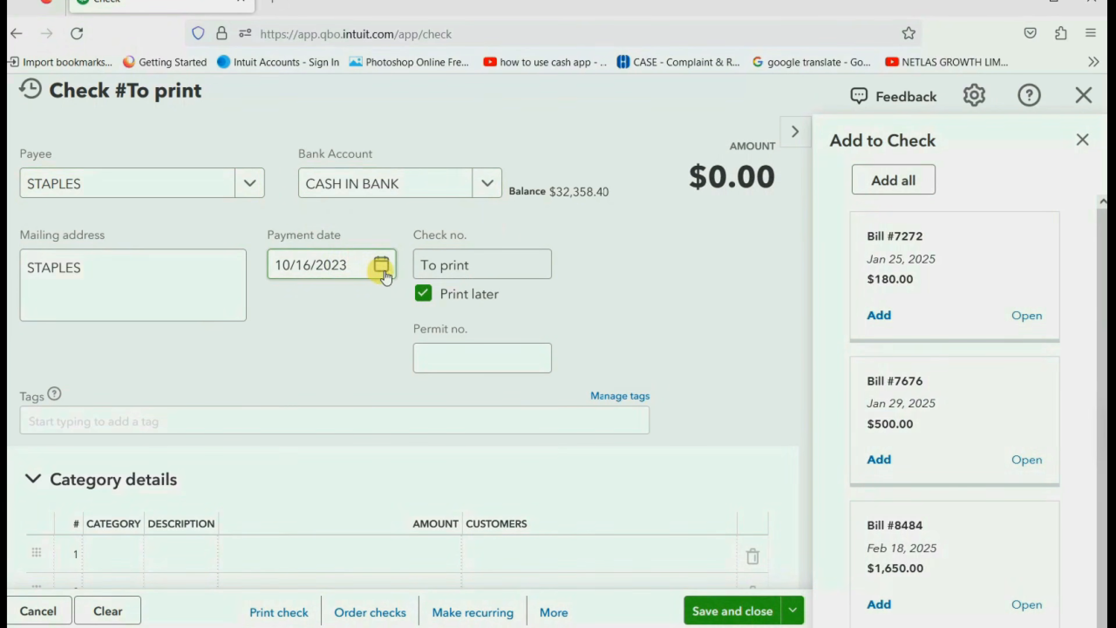
Set the check's payment date to 04/05/2023 and dismiss the suggested STAPLES bills.
click(386, 277)
click(290, 312)
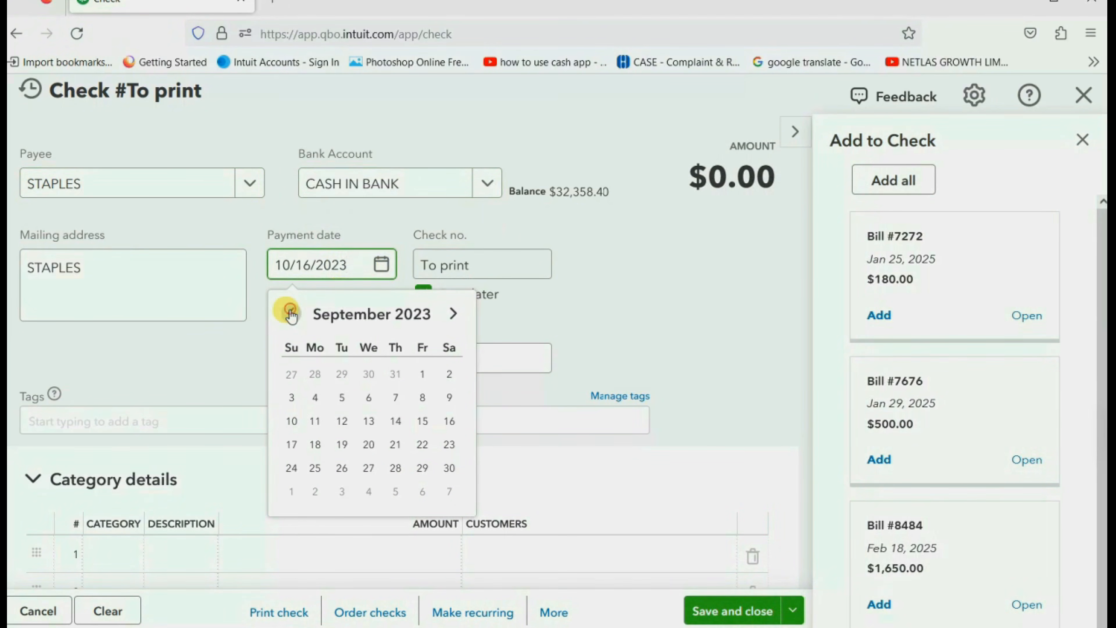
click(290, 312)
click(291, 312)
click(290, 312)
click(290, 312)
click(290, 313)
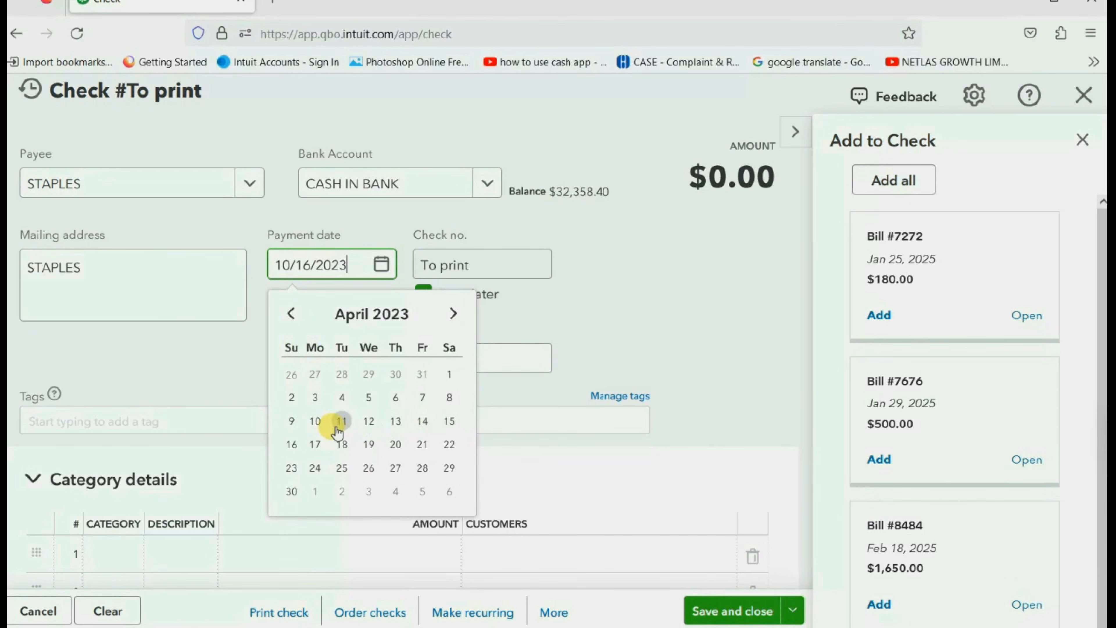
click(365, 396)
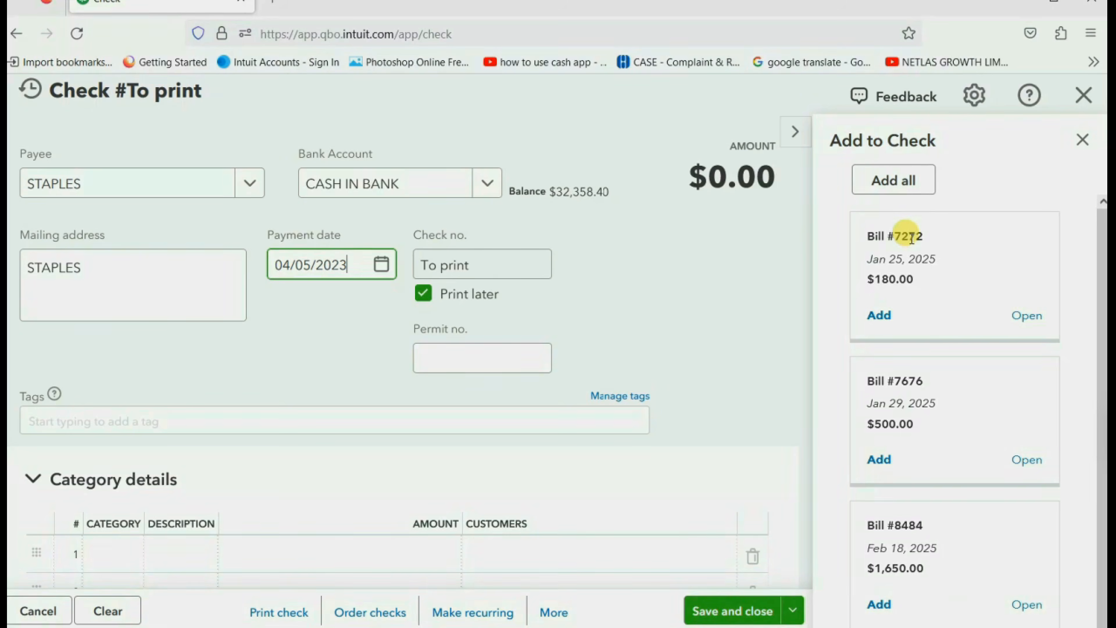
click(1082, 140)
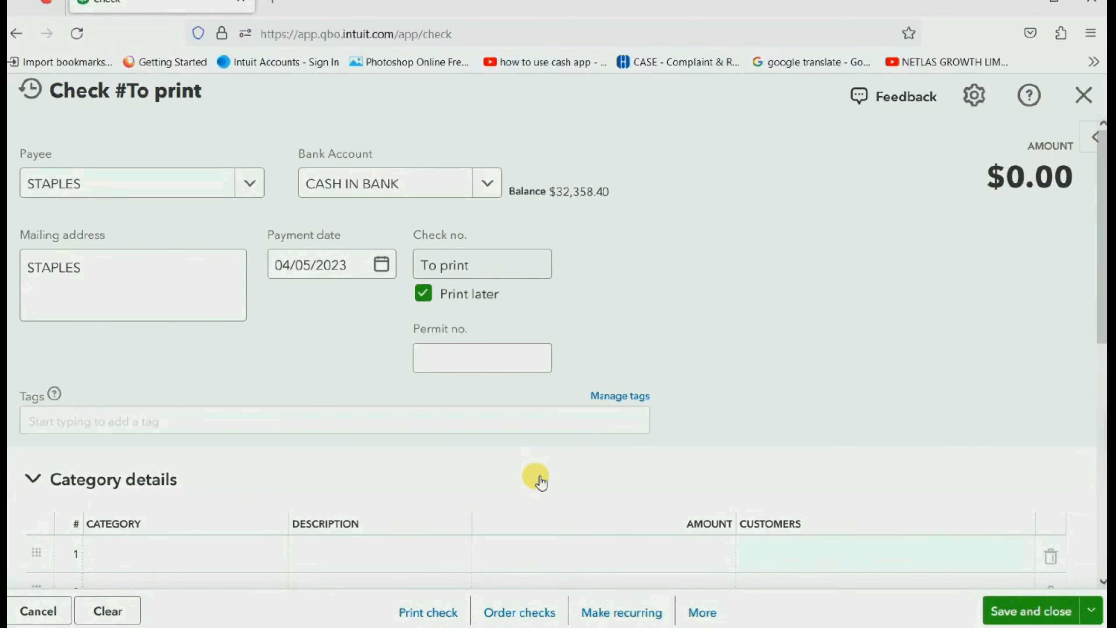
Enter an EQUIPMENT category line of $100 on the first row and save and close the check.
click(310, 551)
click(269, 553)
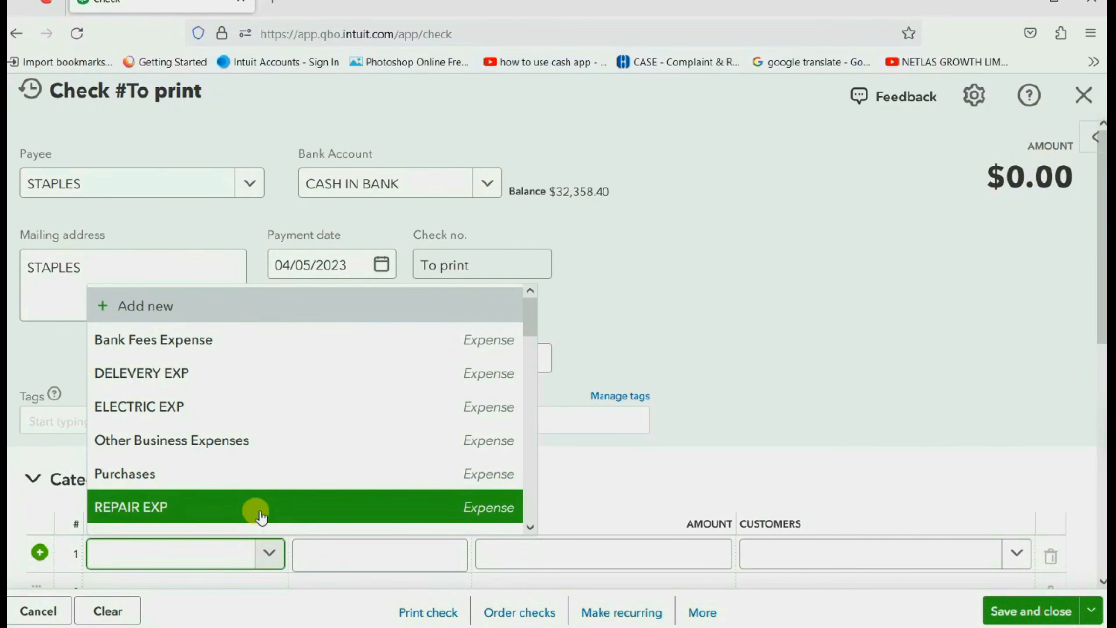
text(eq)
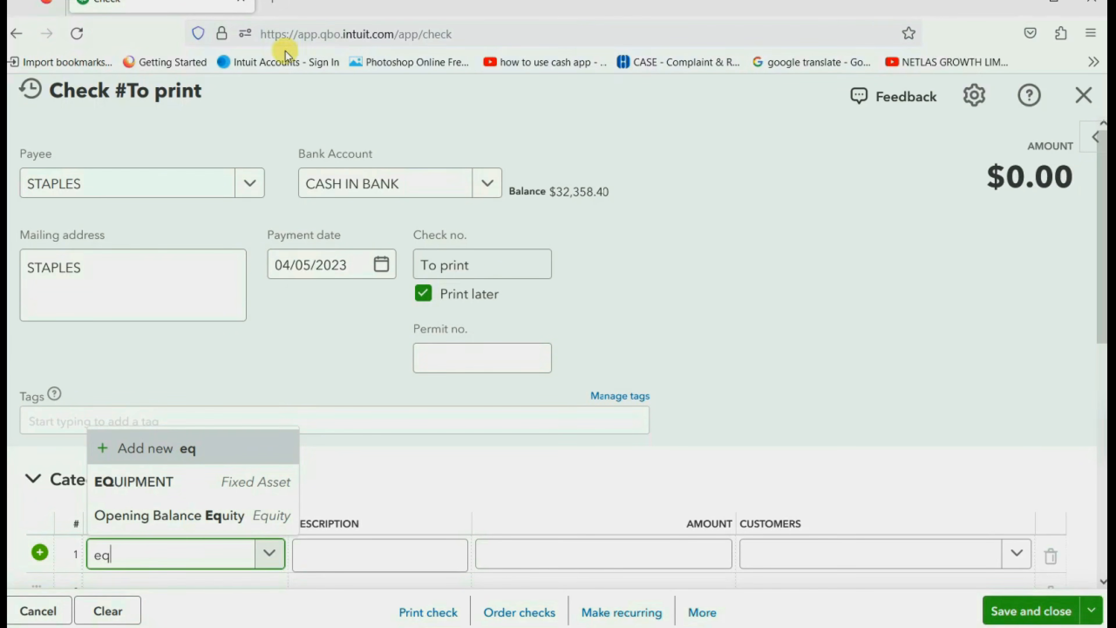
click(168, 484)
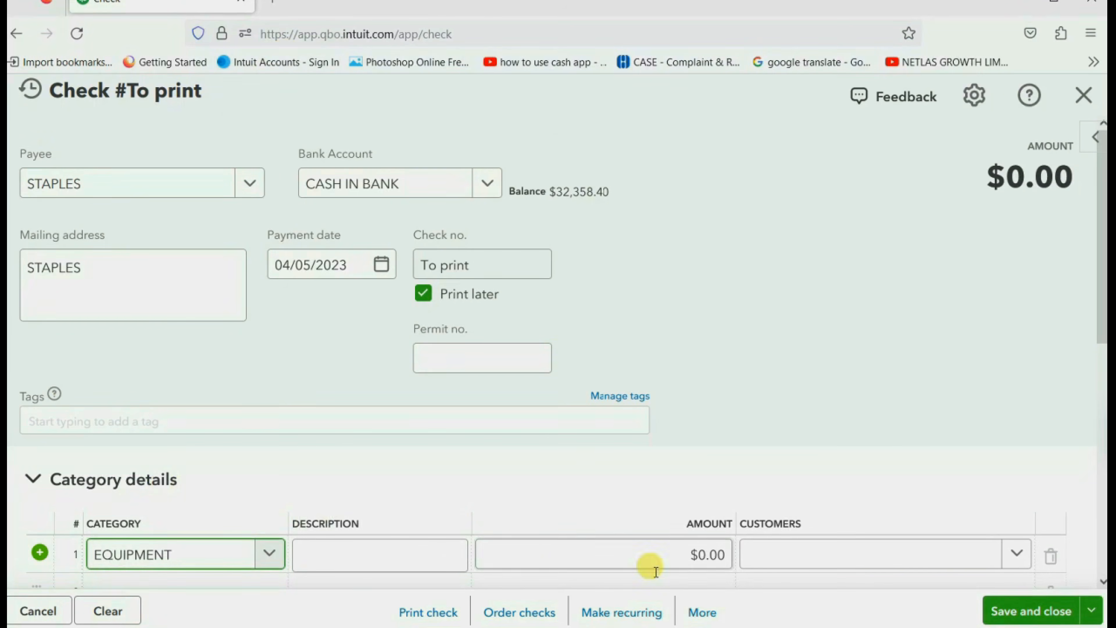
click(680, 554)
text(1)
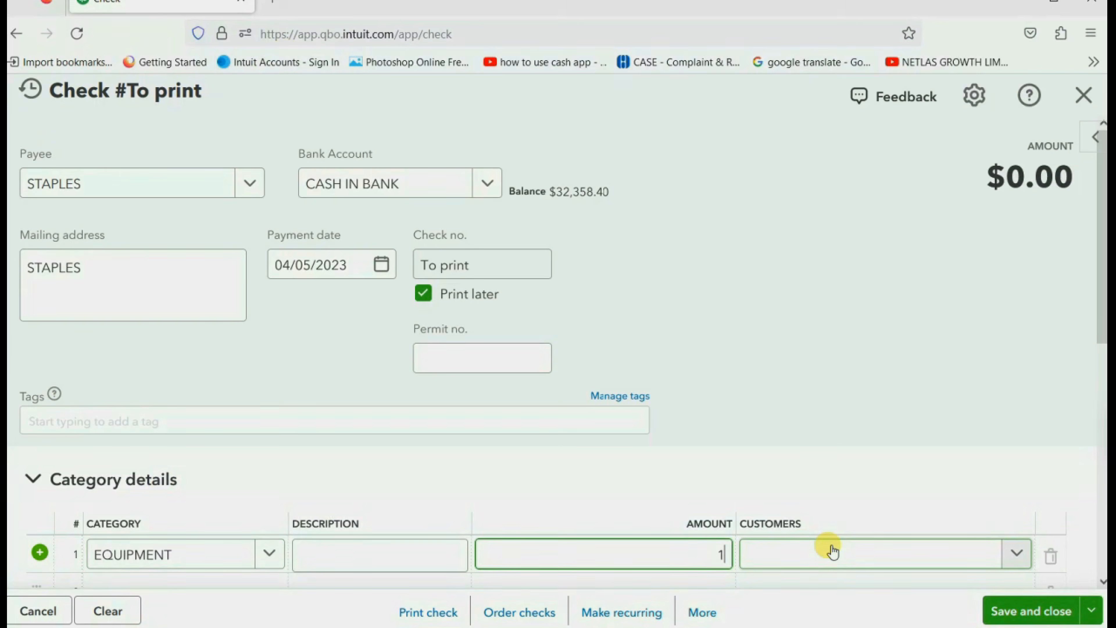
text(00)
click(833, 552)
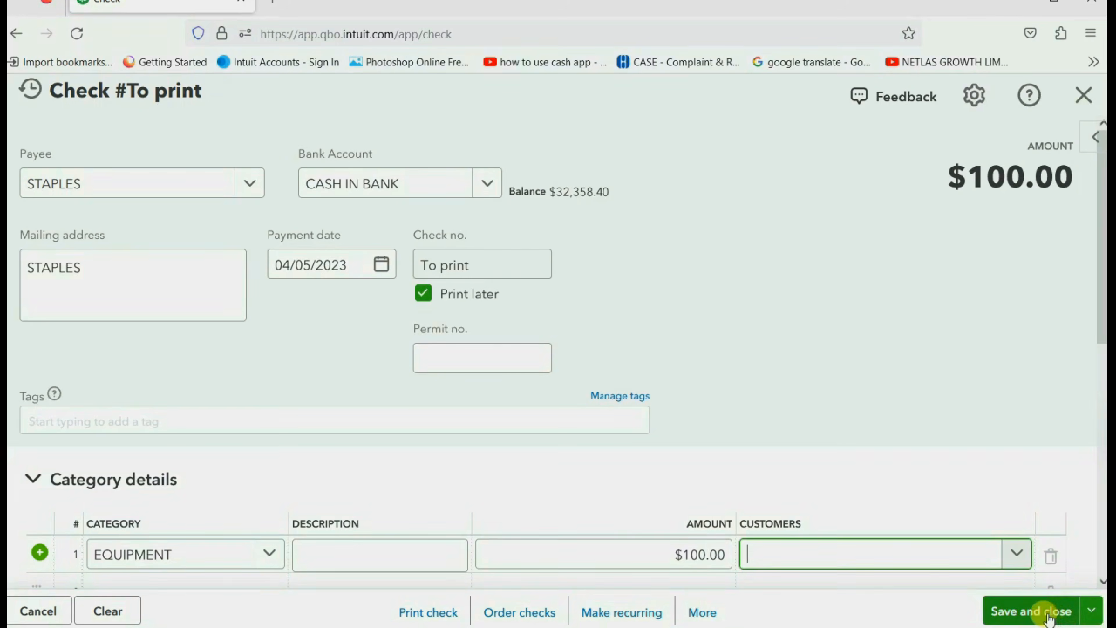
click(1040, 615)
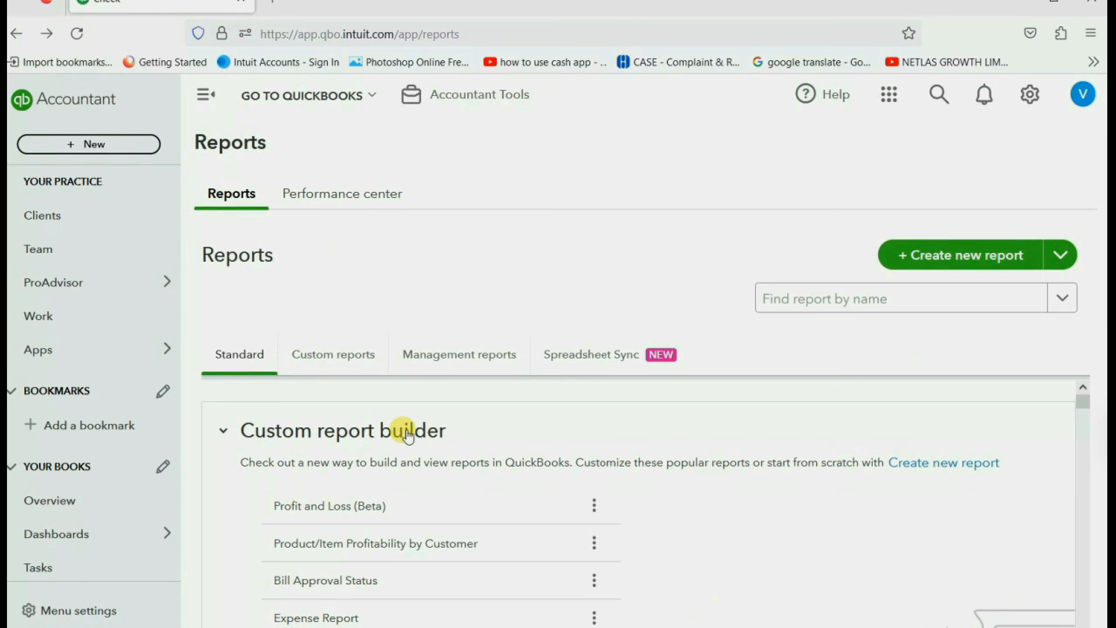
Open the Trial Balance report from the custom reports.
scroll(66, 501, down, 5)
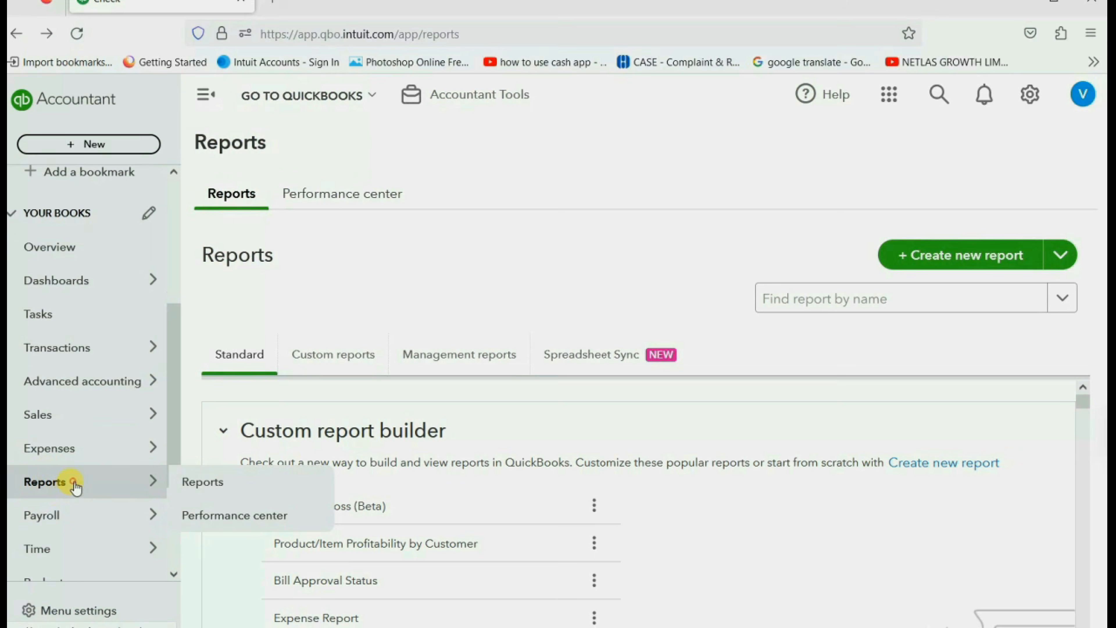
click(336, 356)
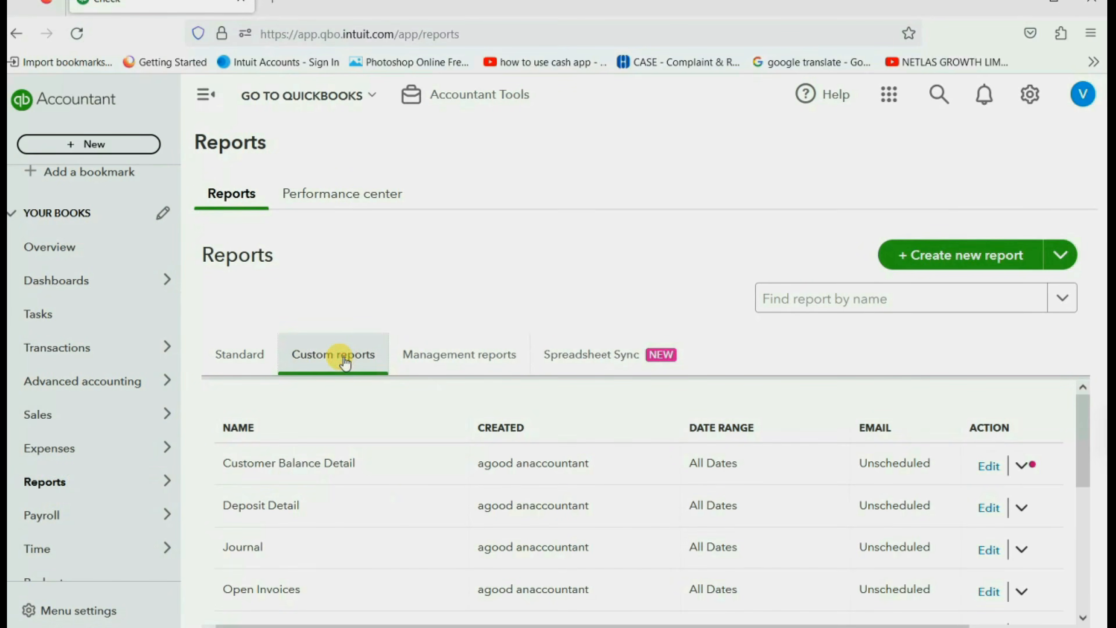
scroll(291, 529, down, 2)
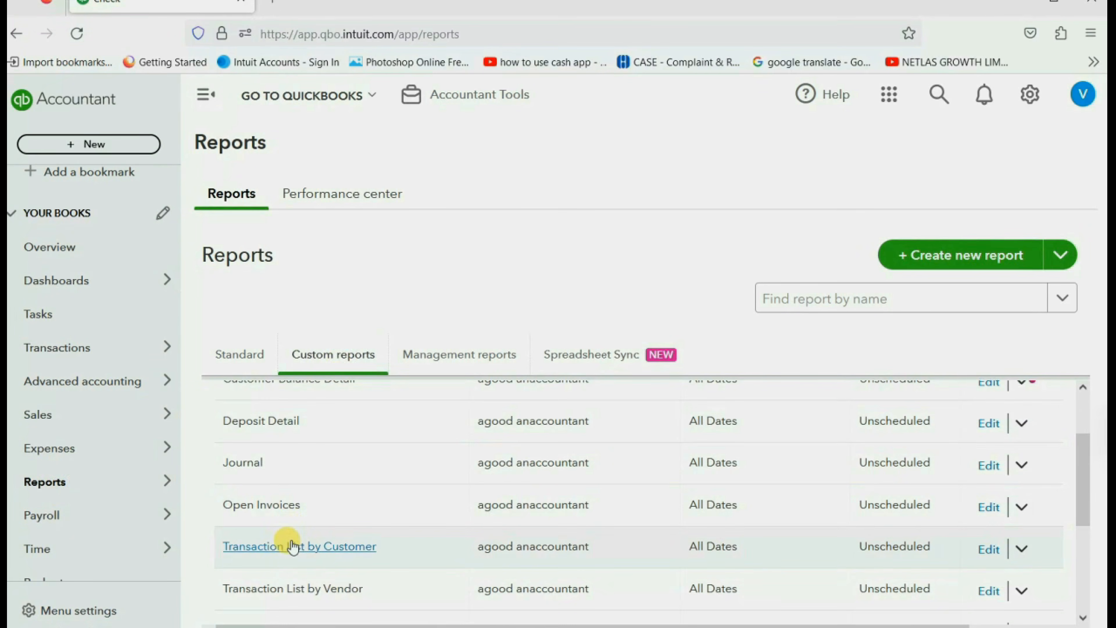
scroll(291, 572, down, 5)
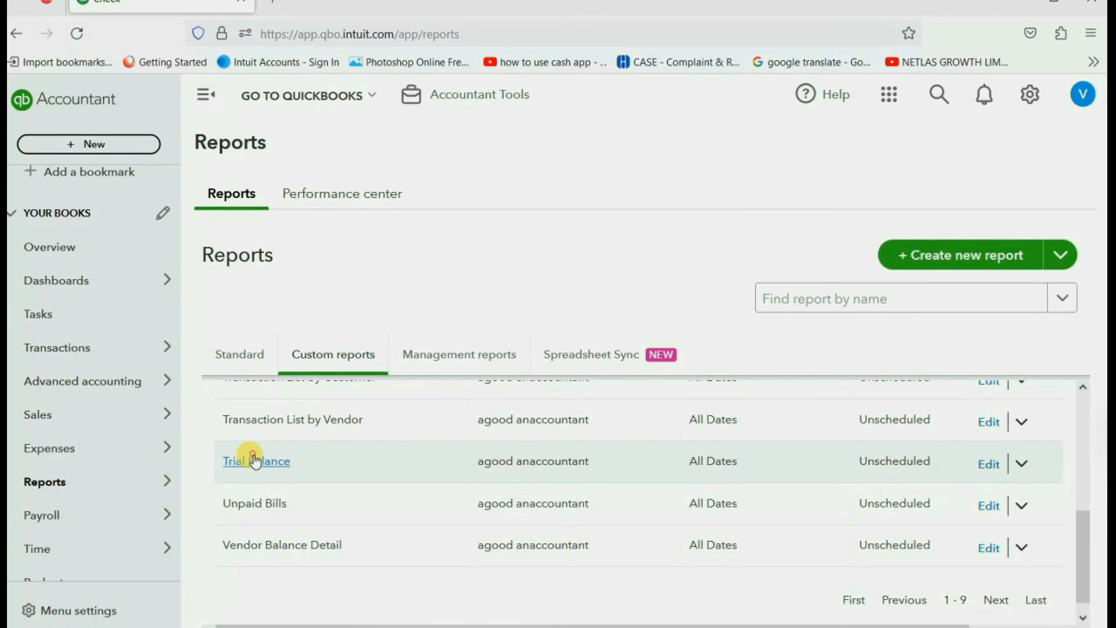
click(252, 460)
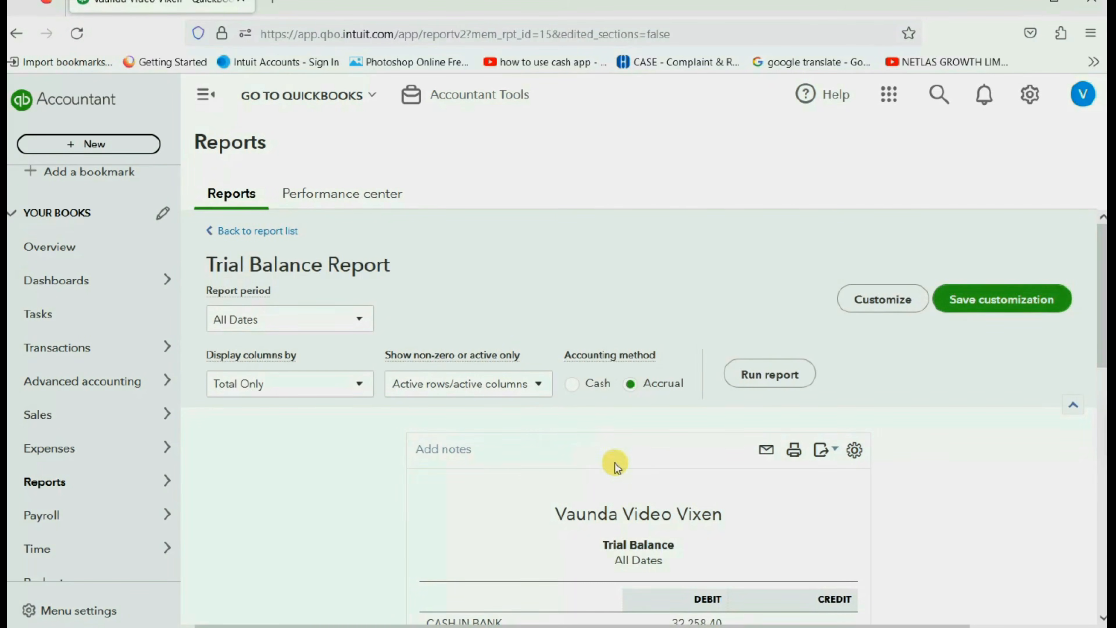
Open the CASH IN BANK transaction detail from the trial balance and locate the STAPLES equipment check.
scroll(647, 483, down, 4)
click(682, 455)
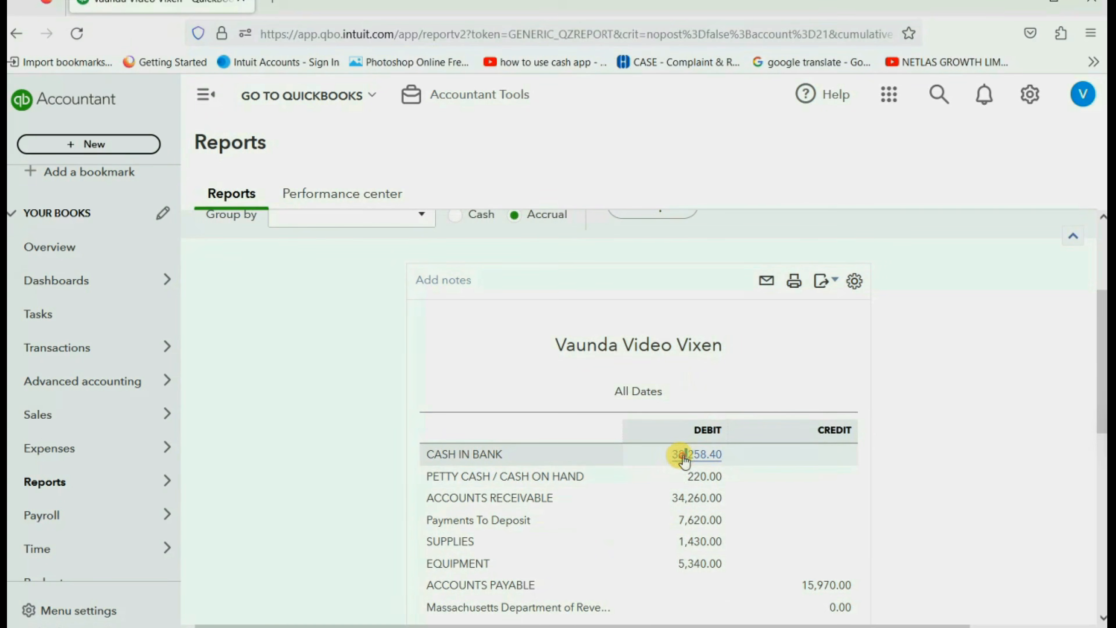
scroll(668, 399, down, 10)
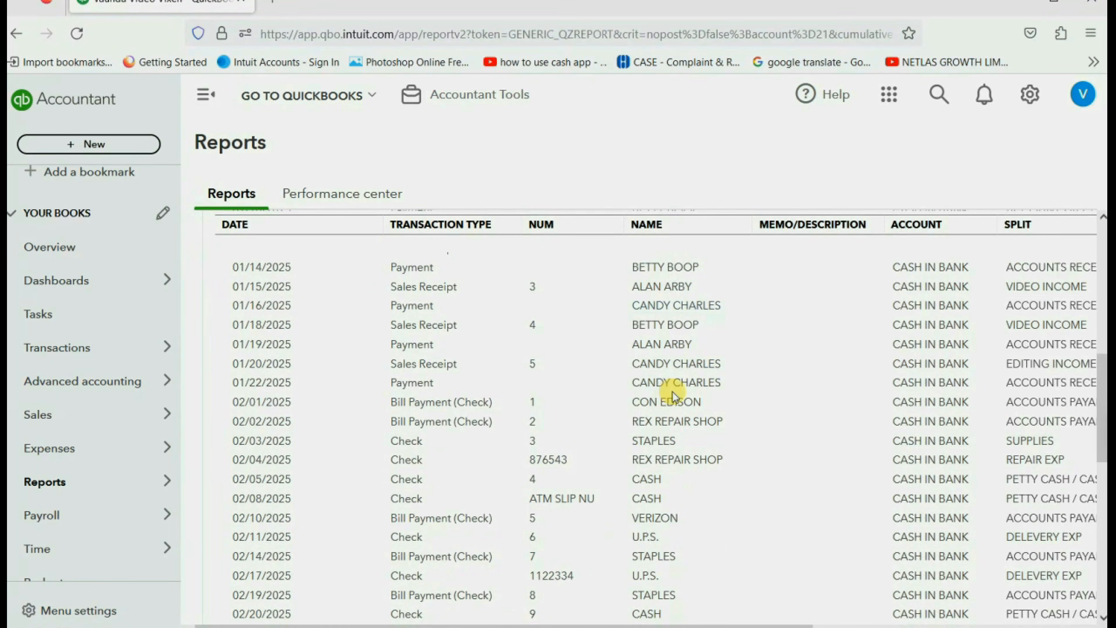
scroll(669, 399, down, 4)
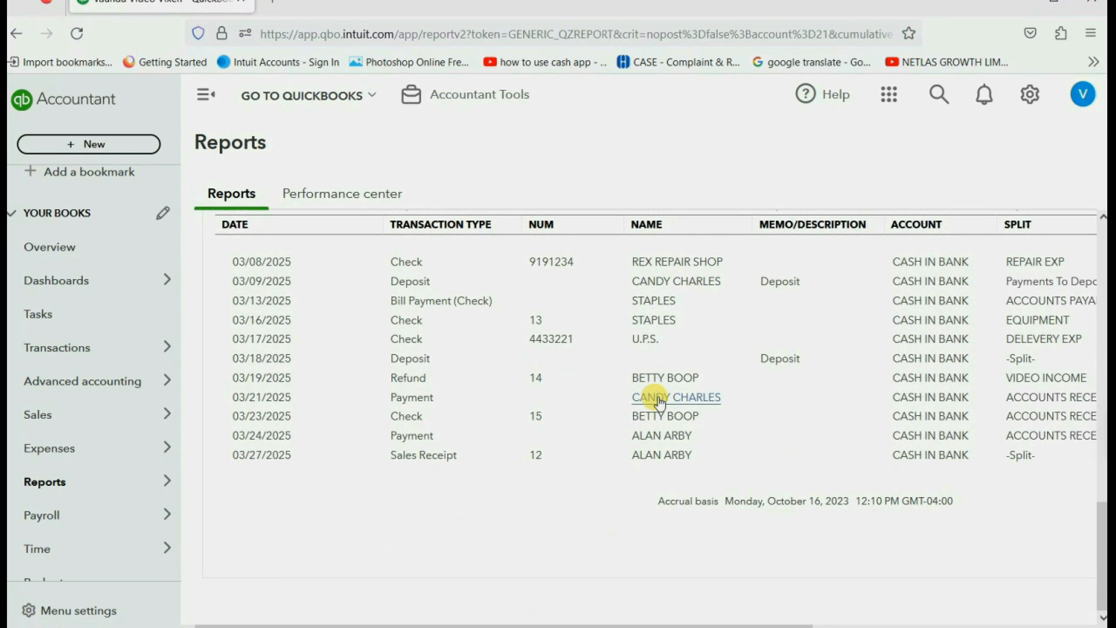
scroll(660, 401, up, 3)
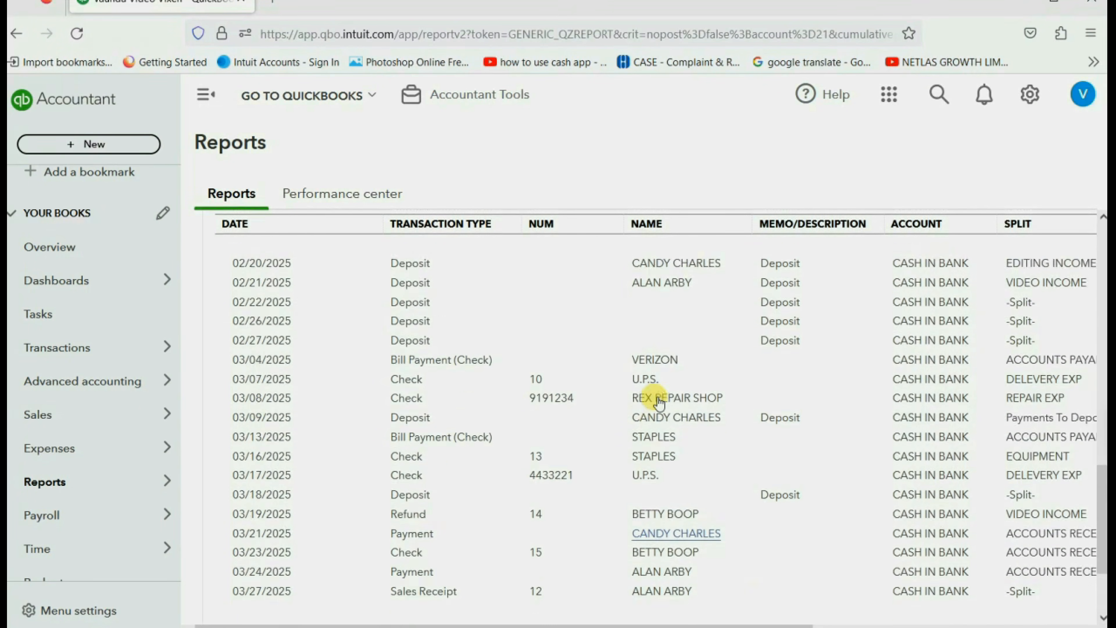
scroll(659, 401, up, 1)
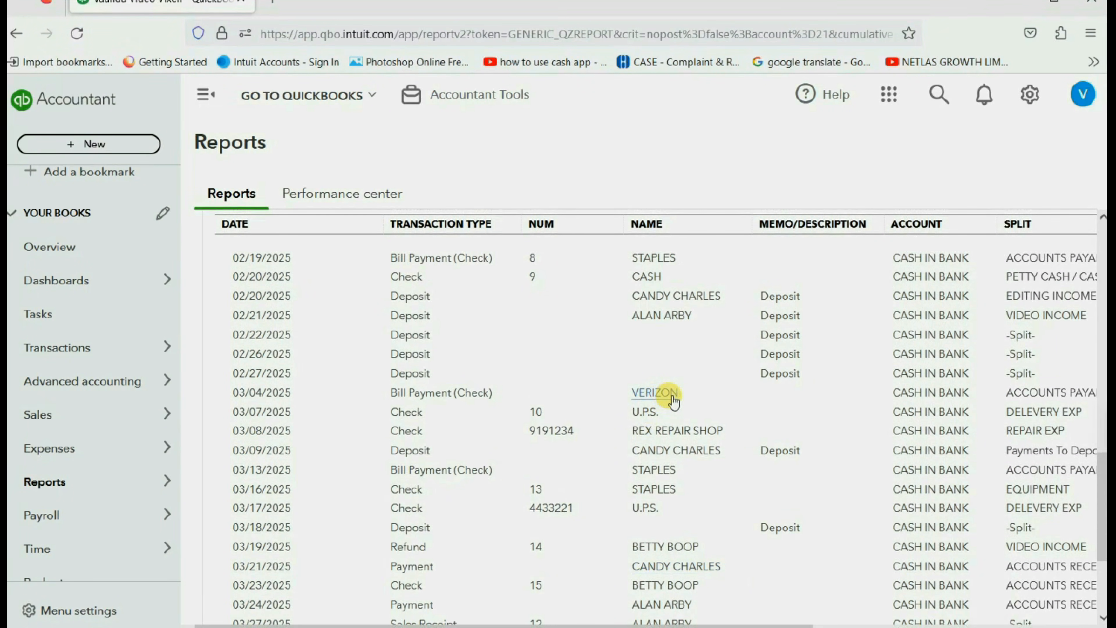
scroll(673, 401, down, 6)
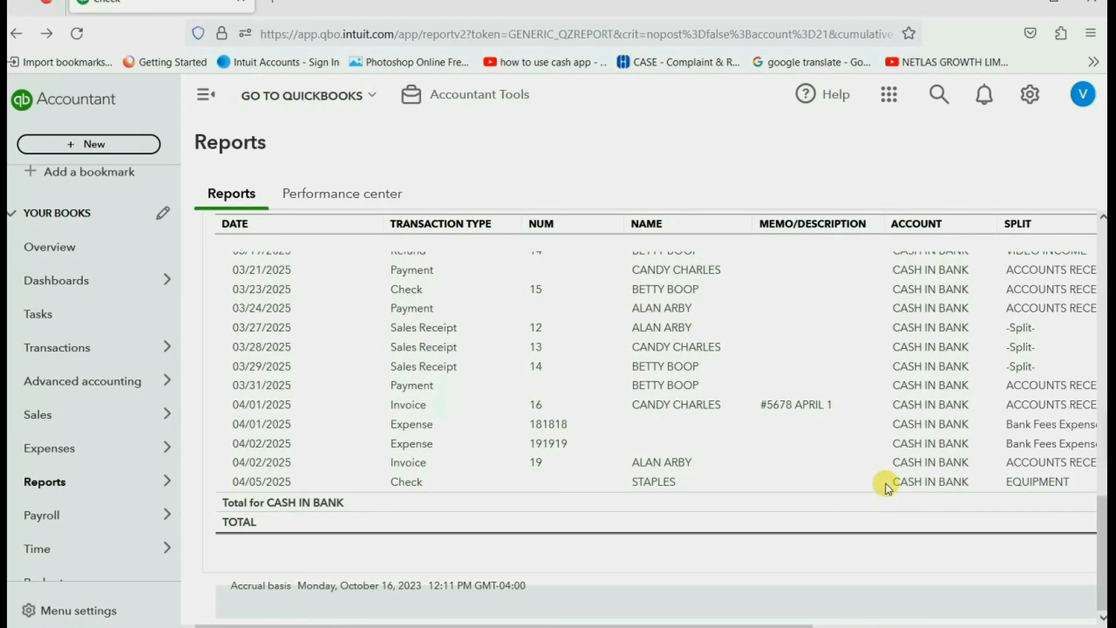
drag(772, 623, 744, 624)
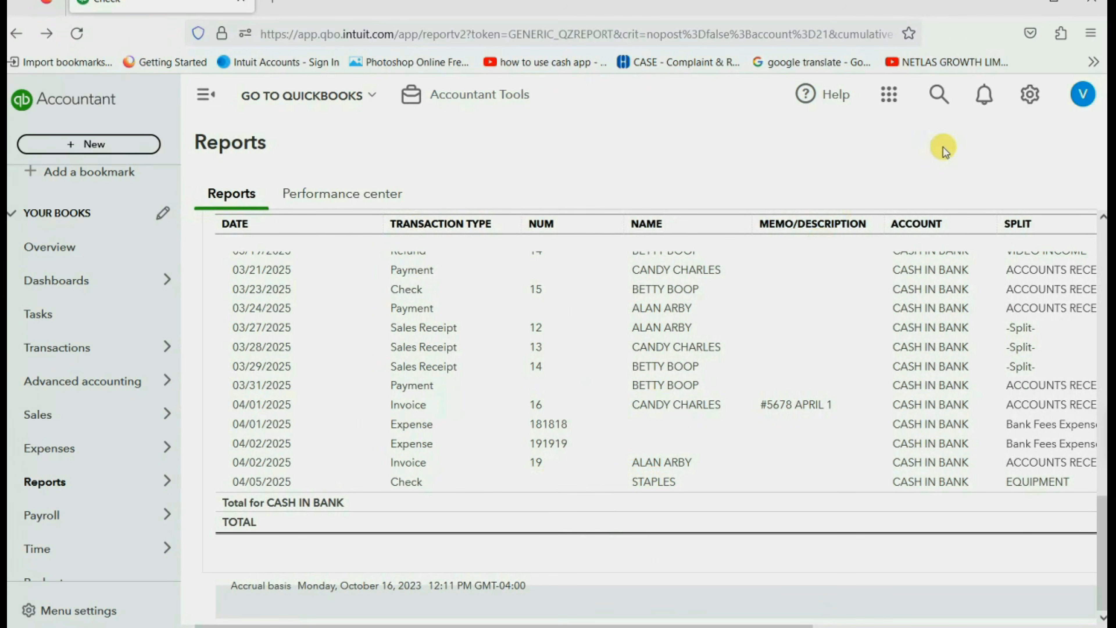
Enlarge the browser page zoom to 120% and examine the STAPLES check row in the transaction report.
click(1085, 41)
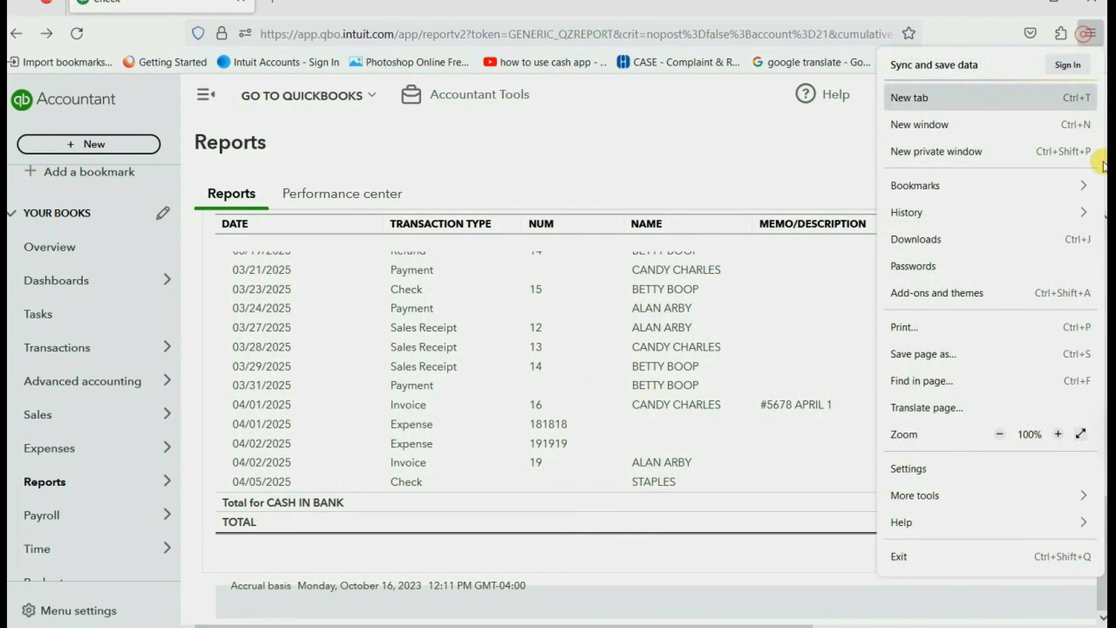
click(1058, 434)
click(1058, 434)
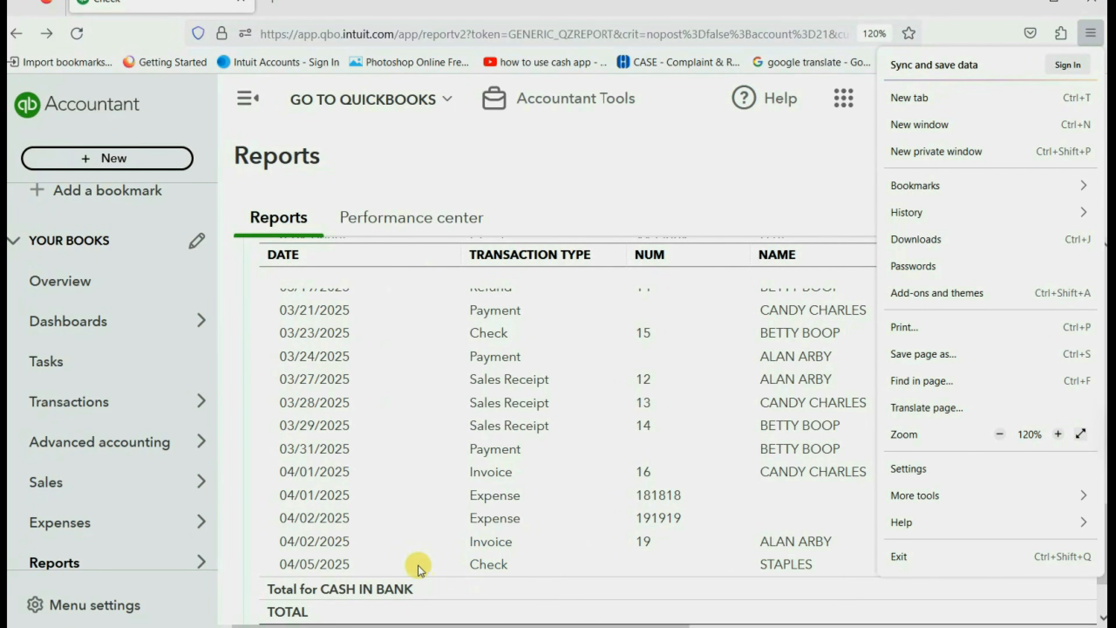
click(464, 612)
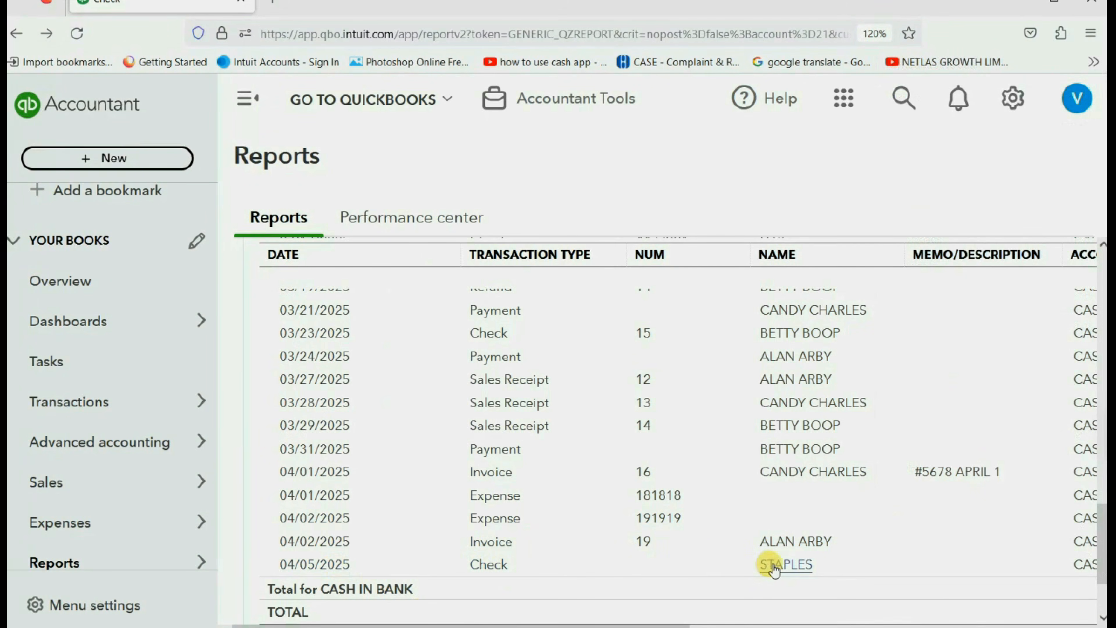
drag(694, 621, 659, 622)
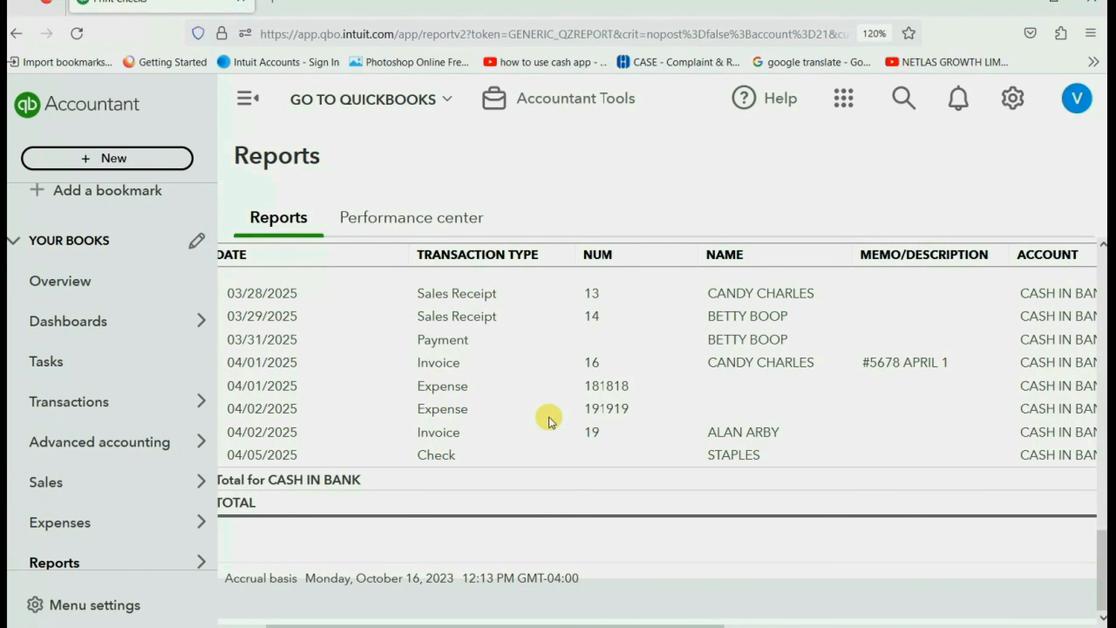
Open the Print Checks list and view the options for filtering by check type.
click(55, 156)
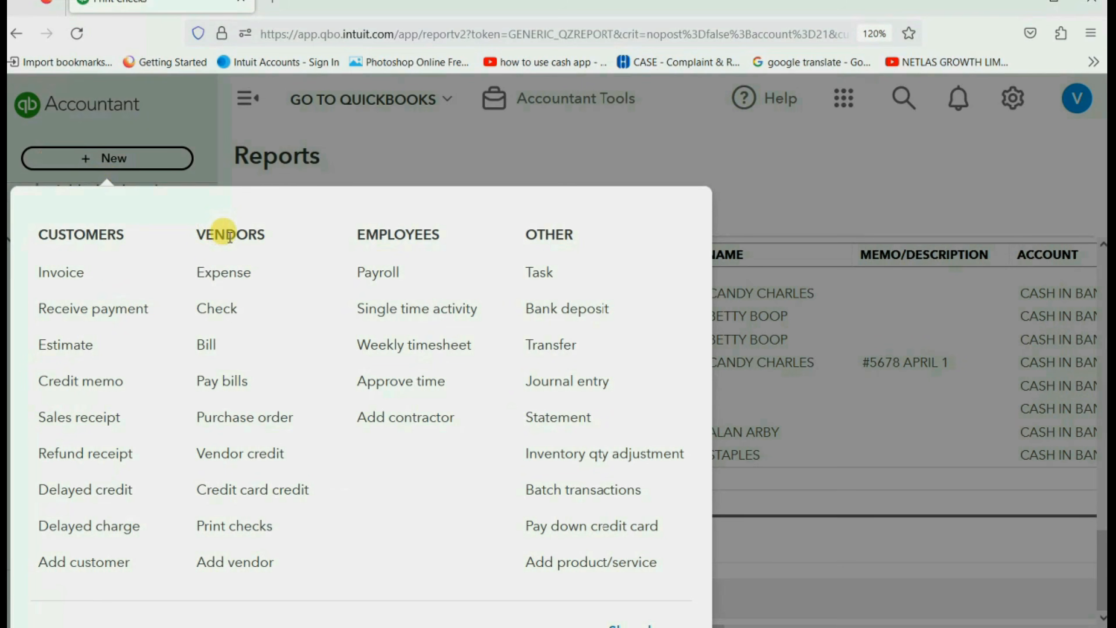
click(238, 526)
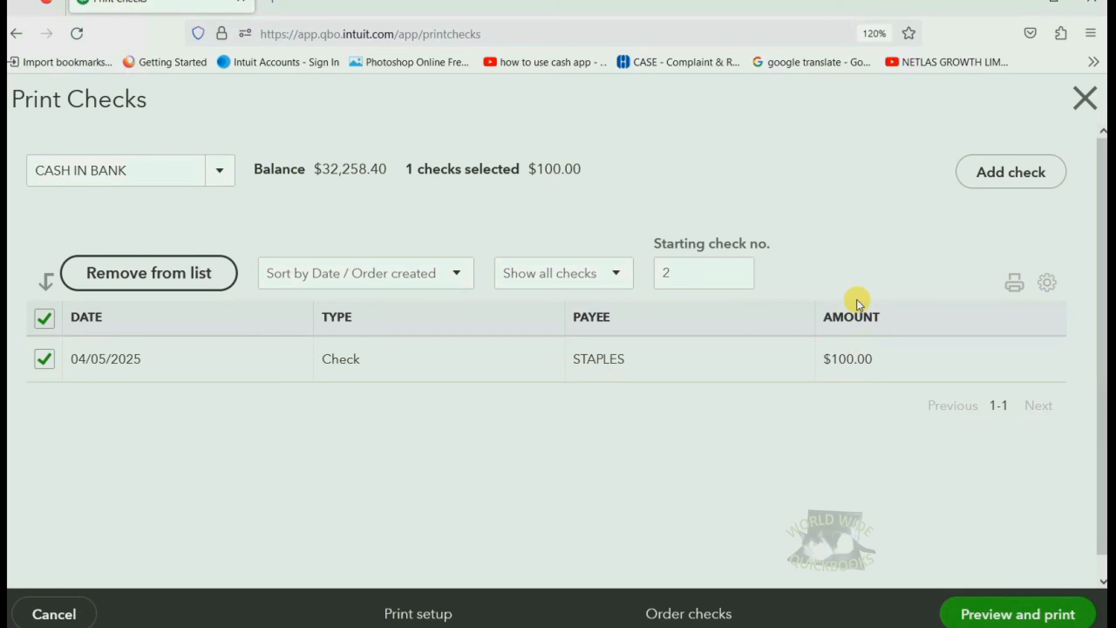
click(620, 276)
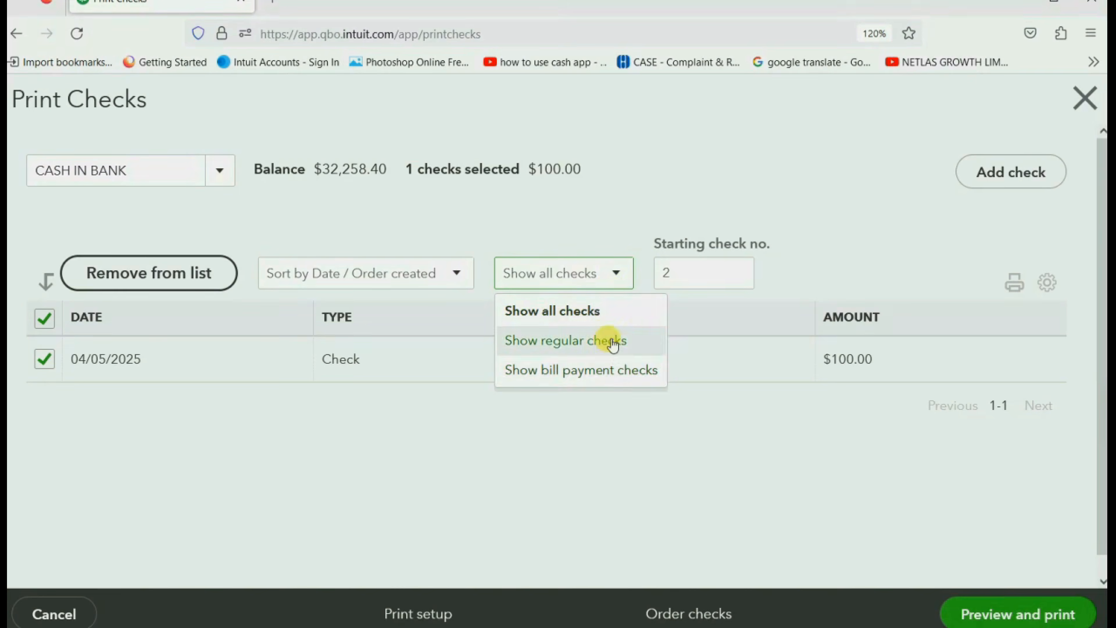
click(608, 275)
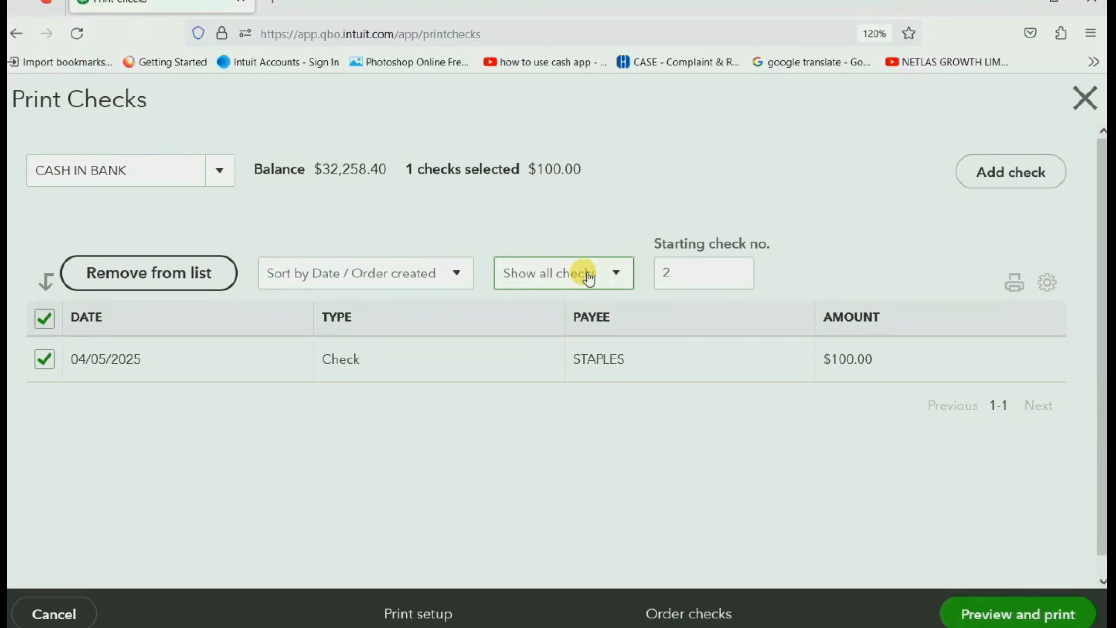
View the options for sorting the checks in the Print Checks list.
click(458, 274)
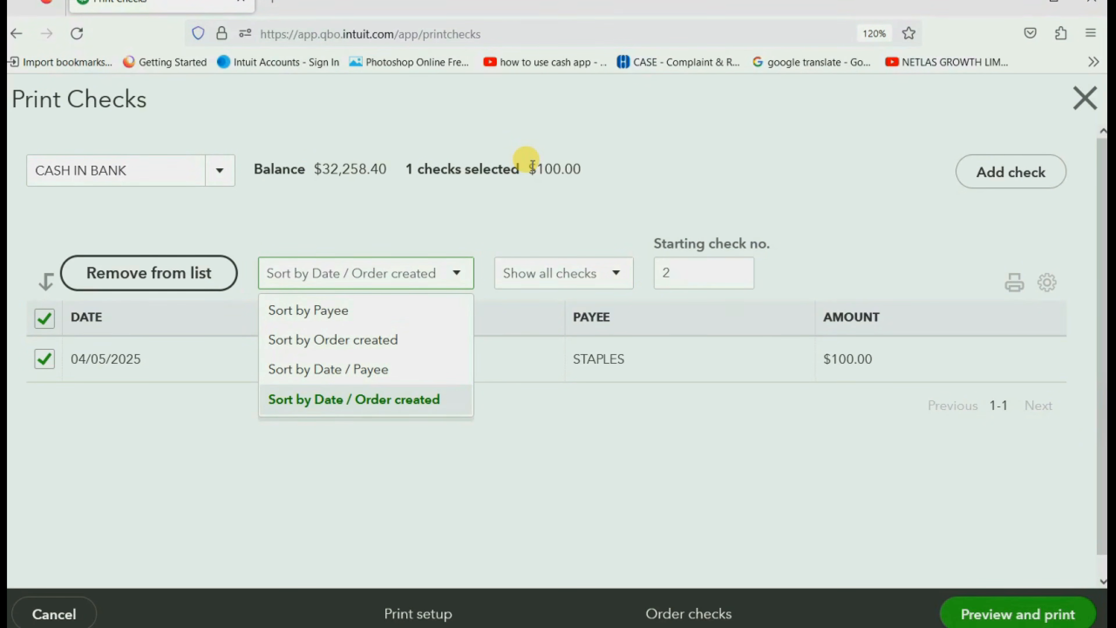
click(730, 150)
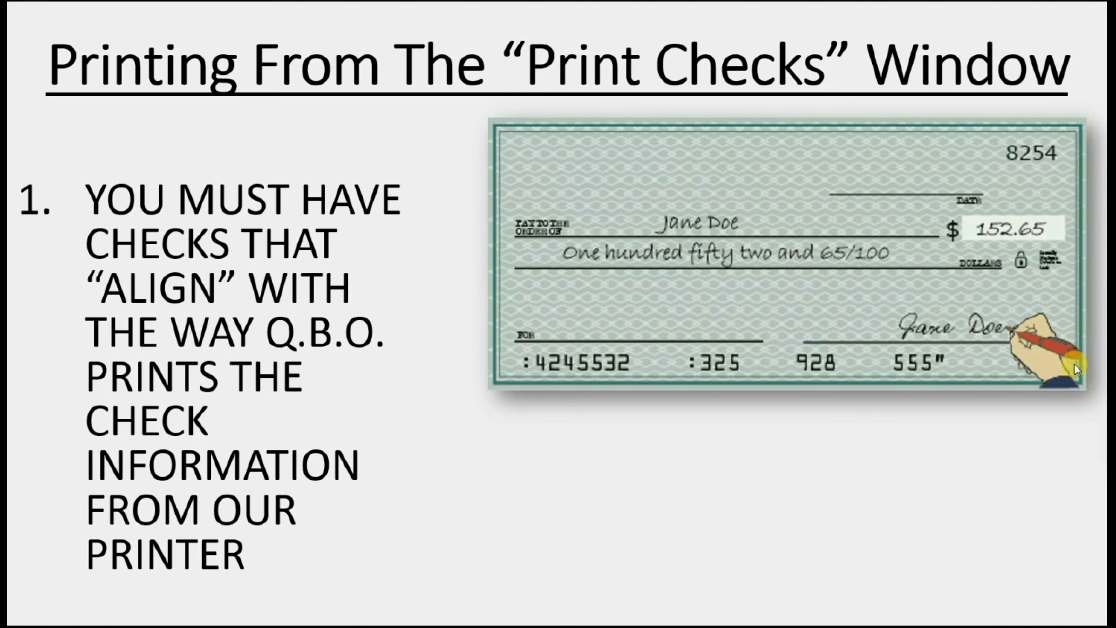
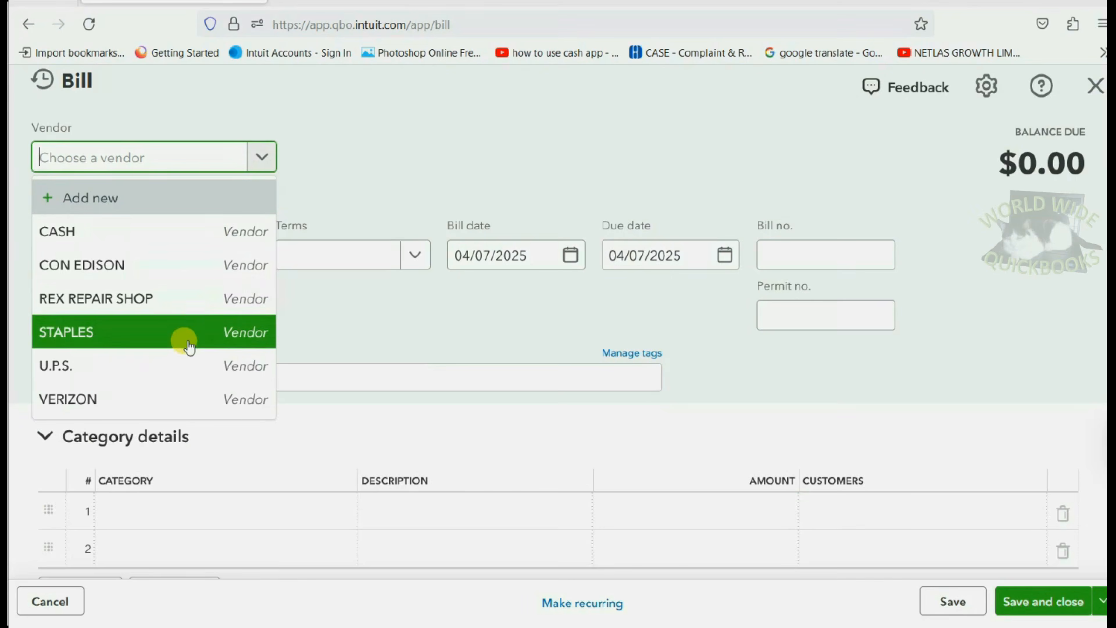
Choose VERIZON as the vendor of the new bill and date the bill 04/07/2025.
click(190, 396)
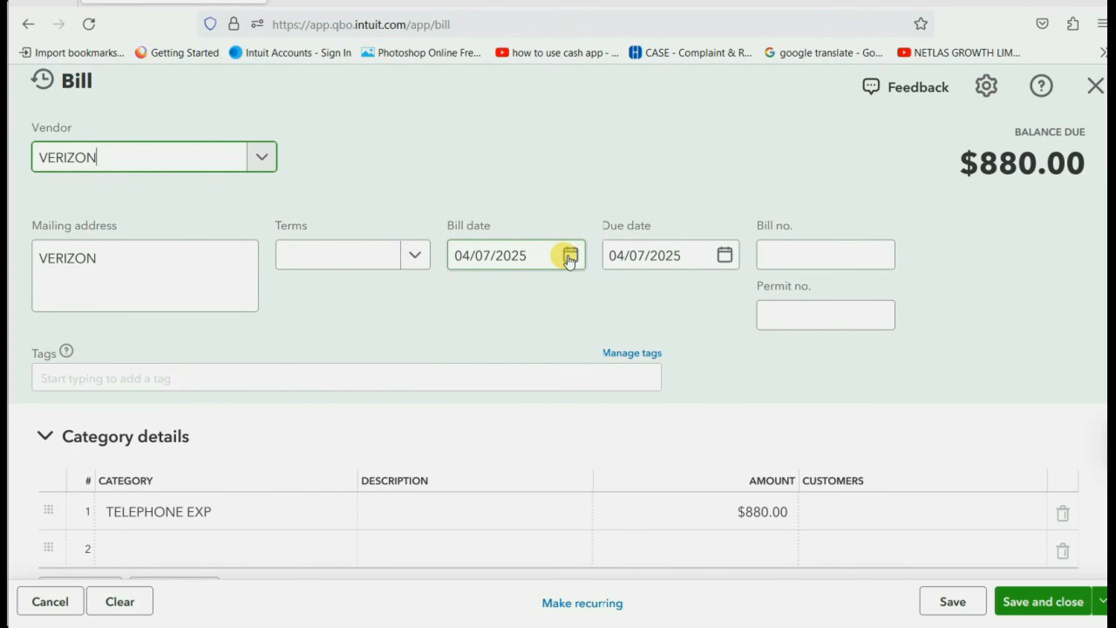
click(570, 253)
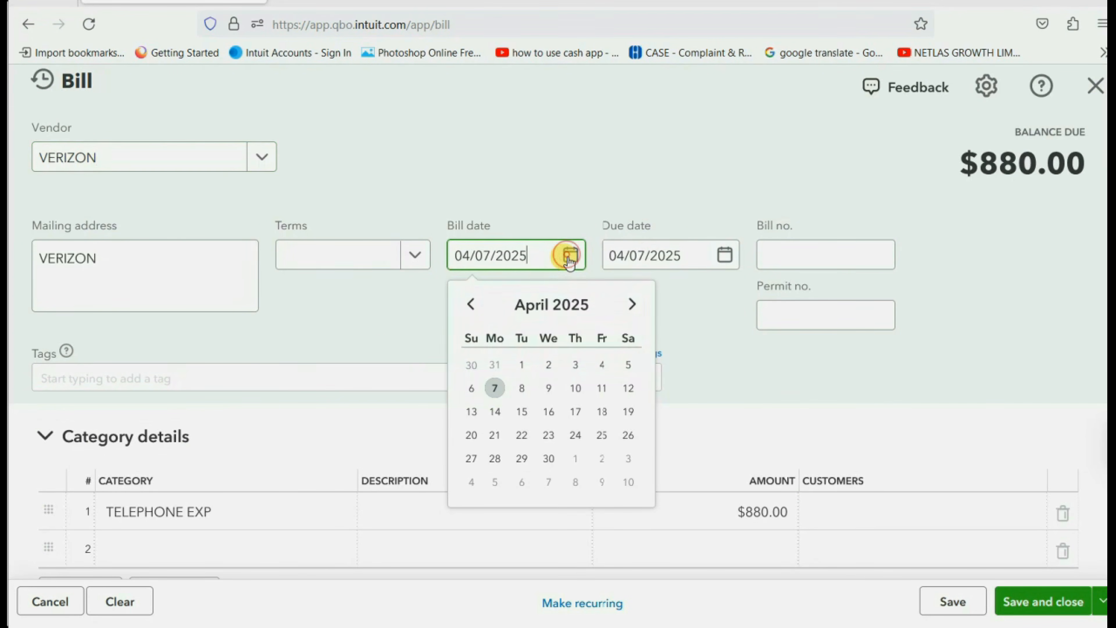
click(494, 387)
Change the category of the bill's first line to Bank Fees Expense.
click(339, 512)
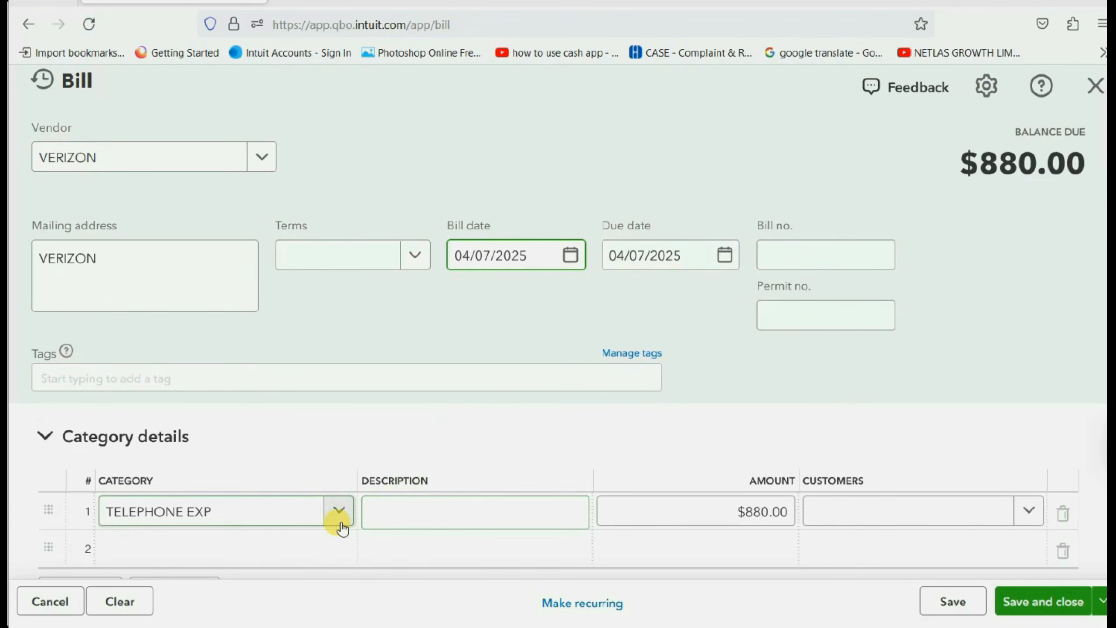
click(339, 513)
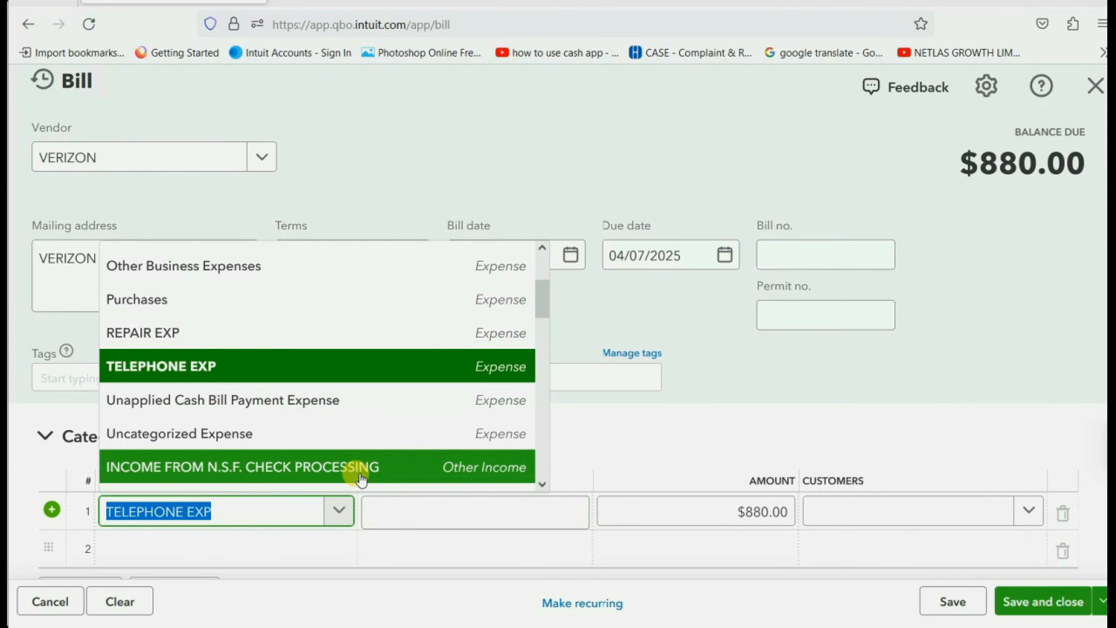
text(bank)
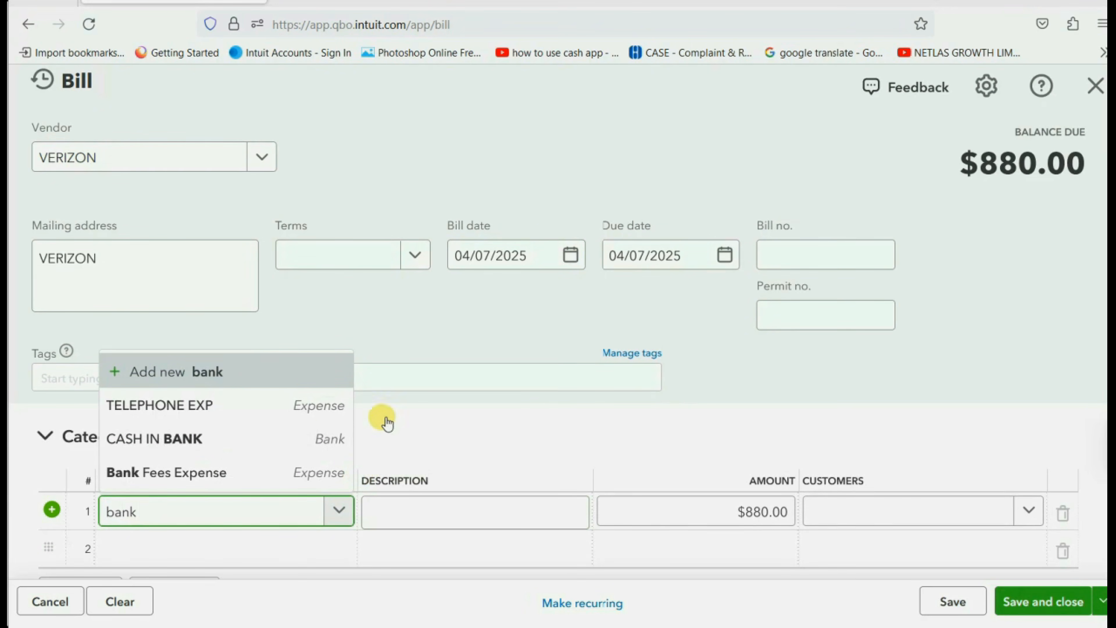
click(223, 473)
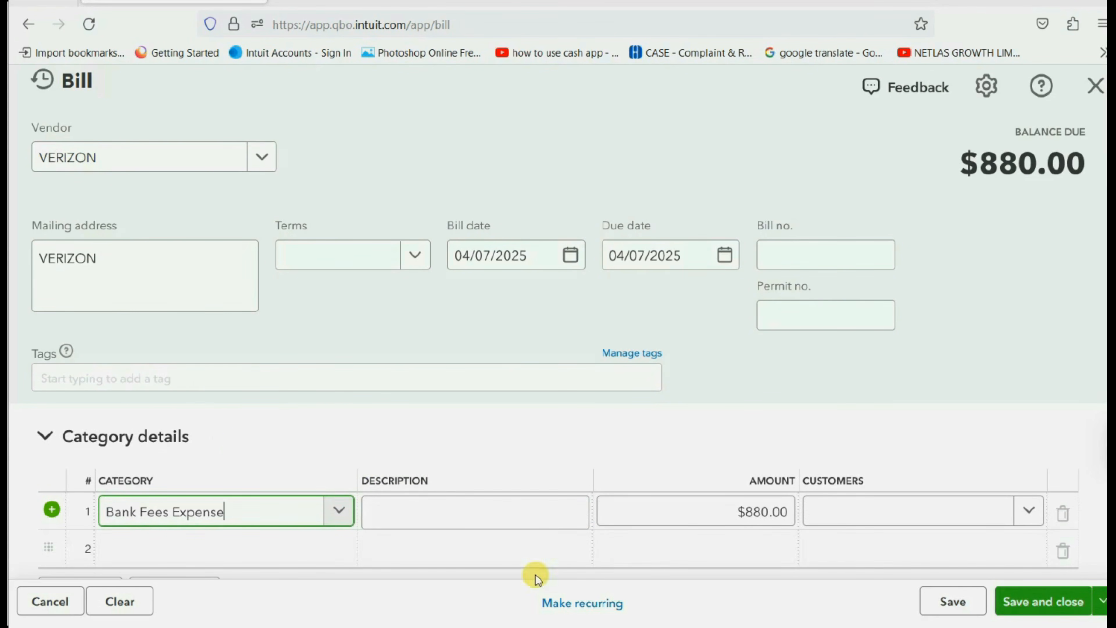
Set the amount of the Bank Fees Expense line to $15.00.
click(677, 510)
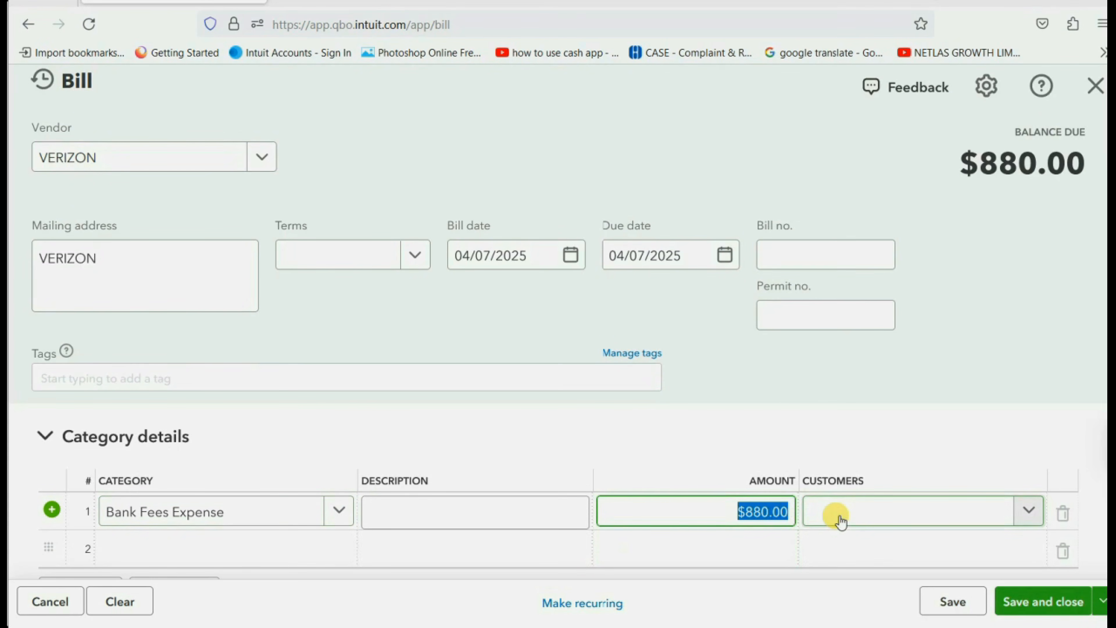
text(1)
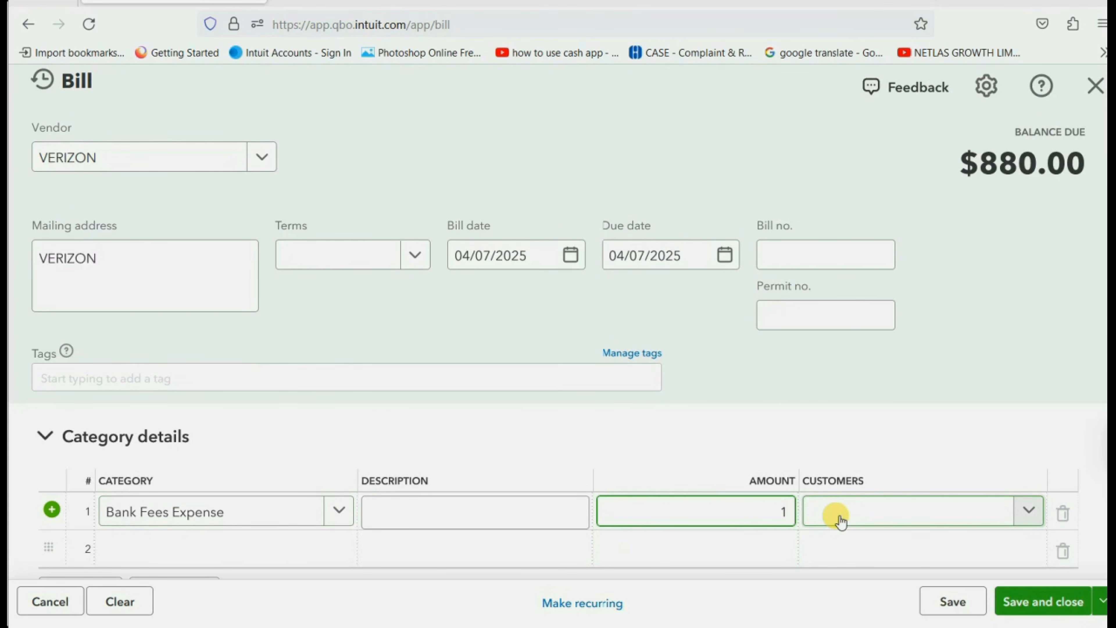
text(5)
click(840, 520)
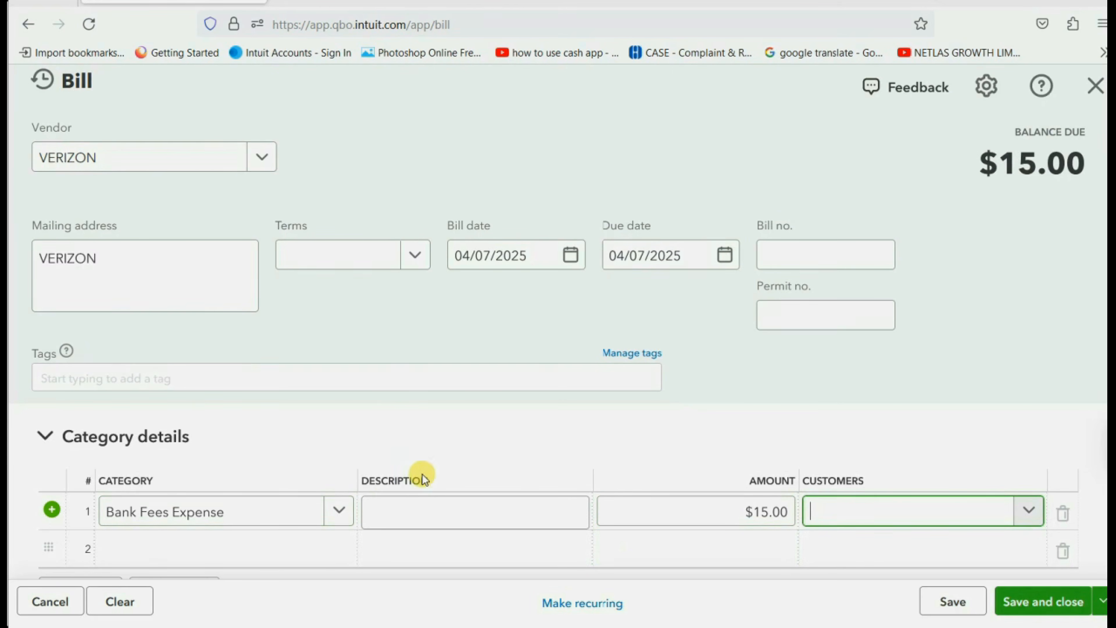
Describe the Bank Fees Expense line as "paypal fee", then save and close the bill.
click(411, 505)
text(p)
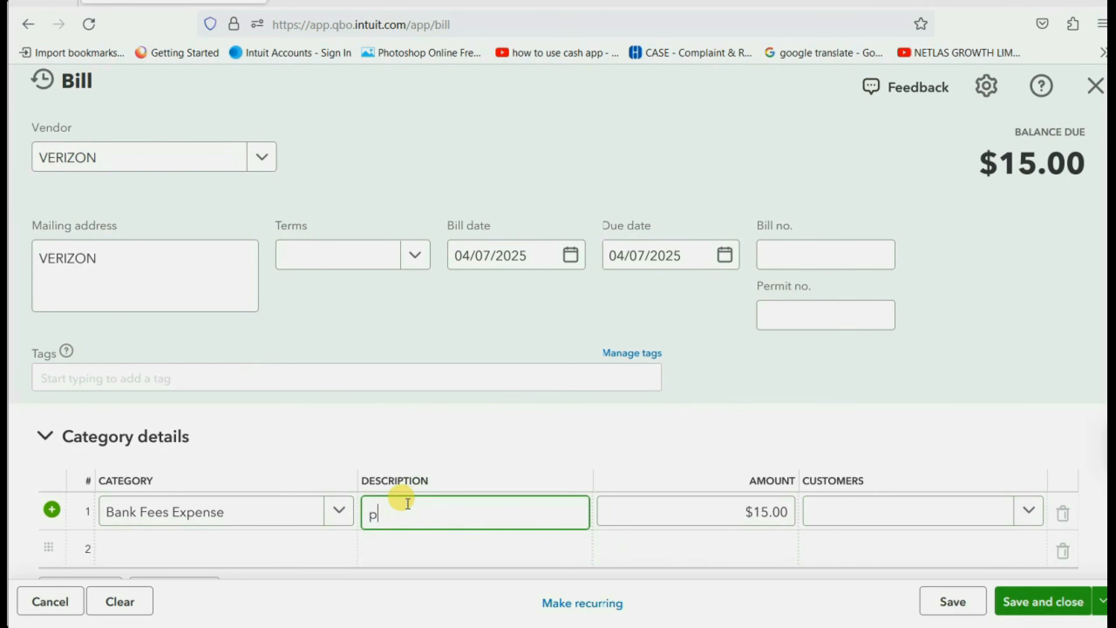
text(aypal fee)
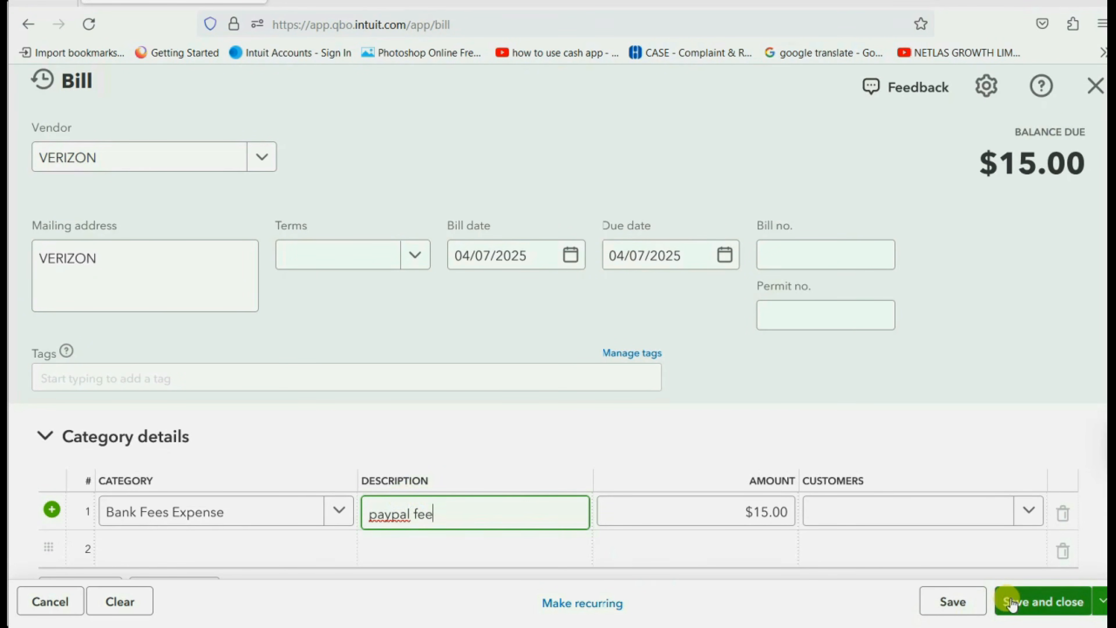
click(1024, 601)
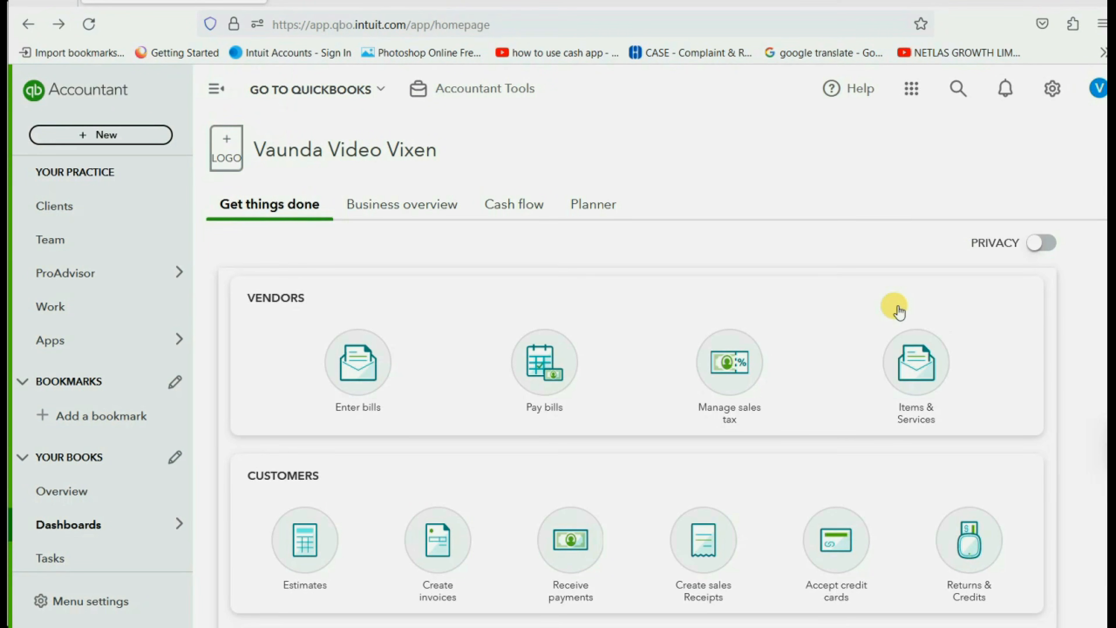
Open Pay Bills and filter the open bills to the payee VERIZON.
click(101, 136)
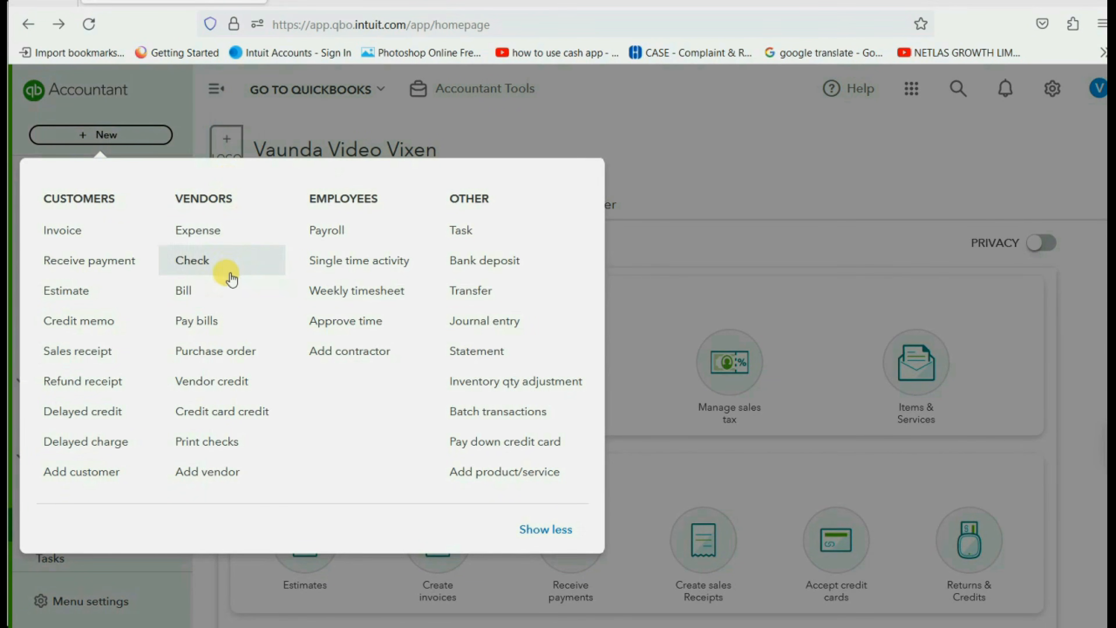
click(210, 320)
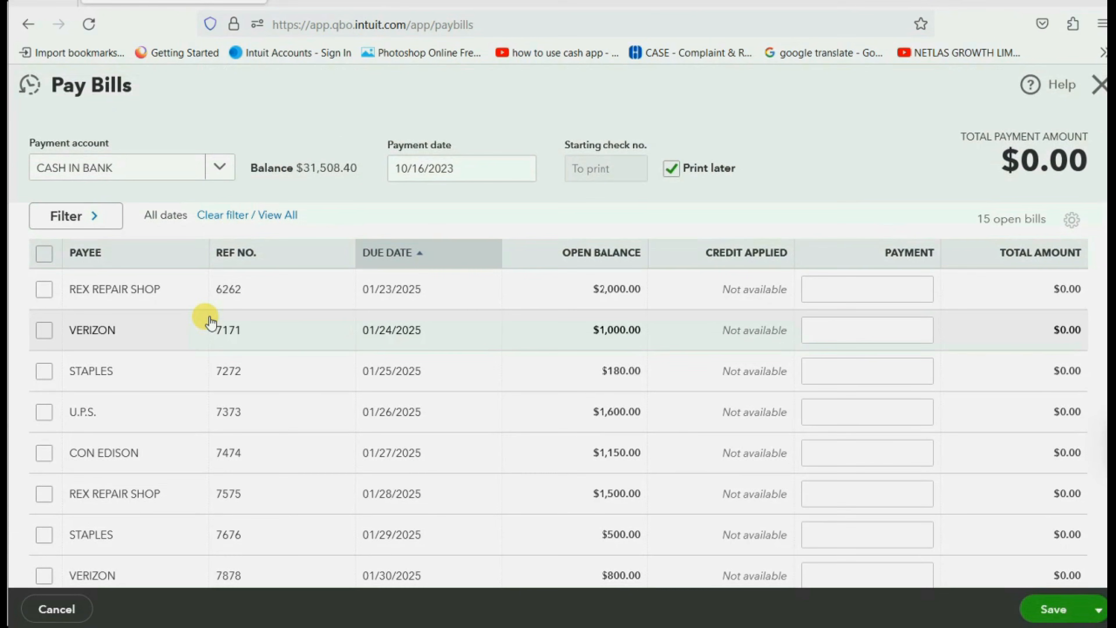
click(95, 216)
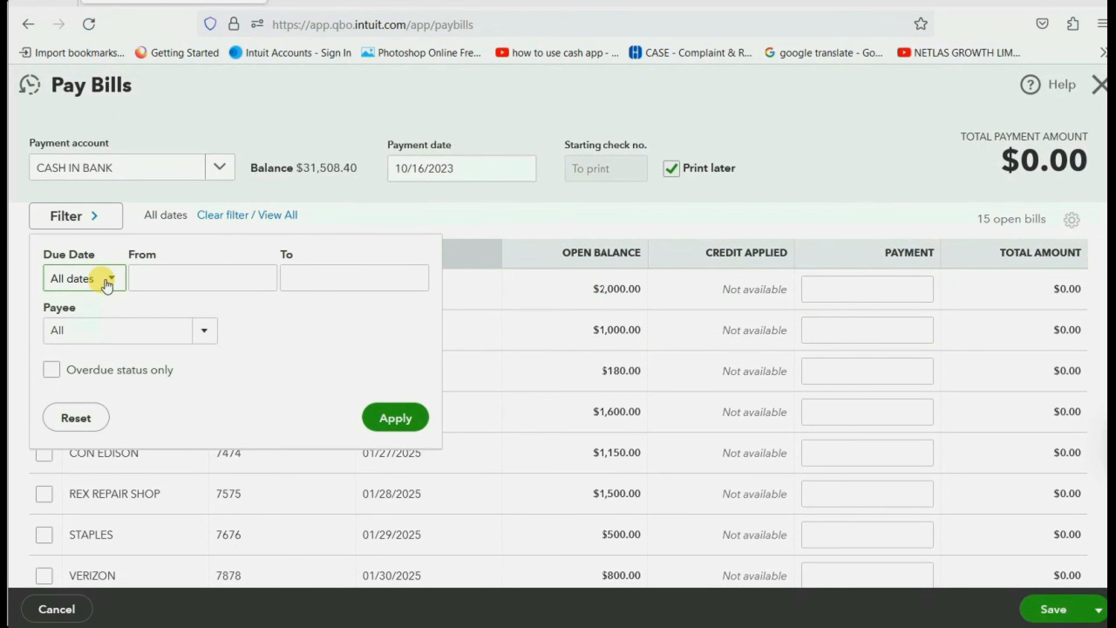
click(203, 331)
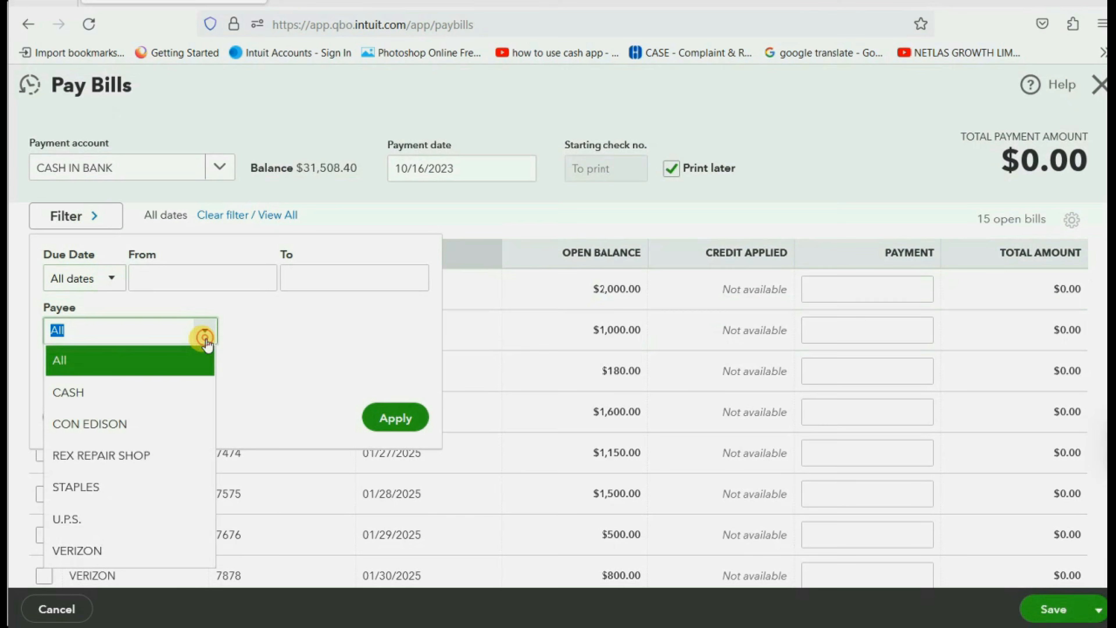
click(125, 545)
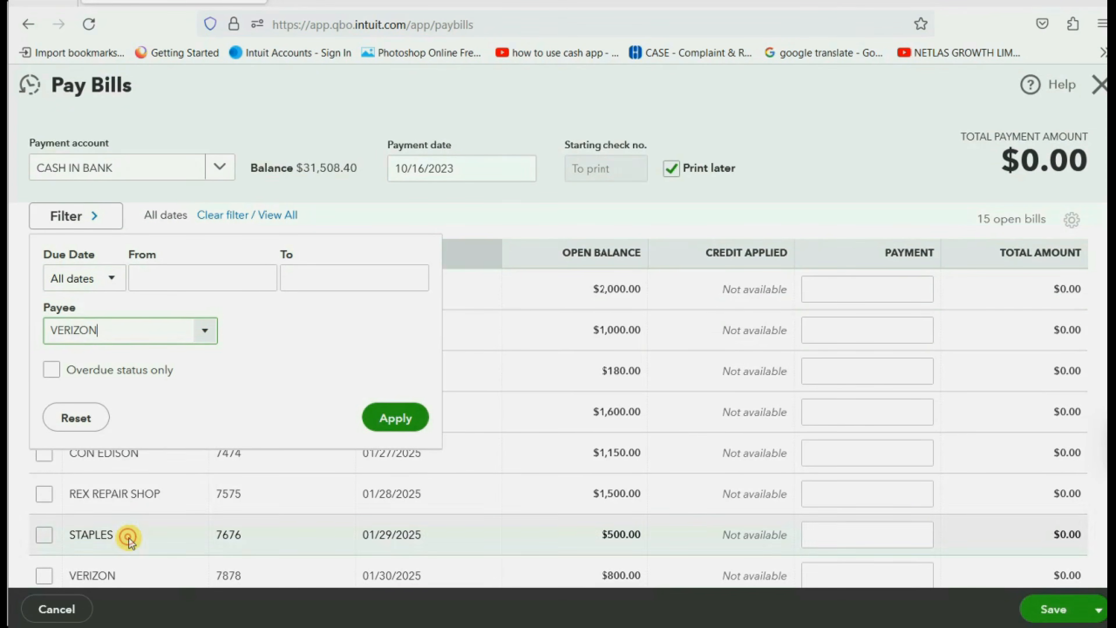
click(387, 433)
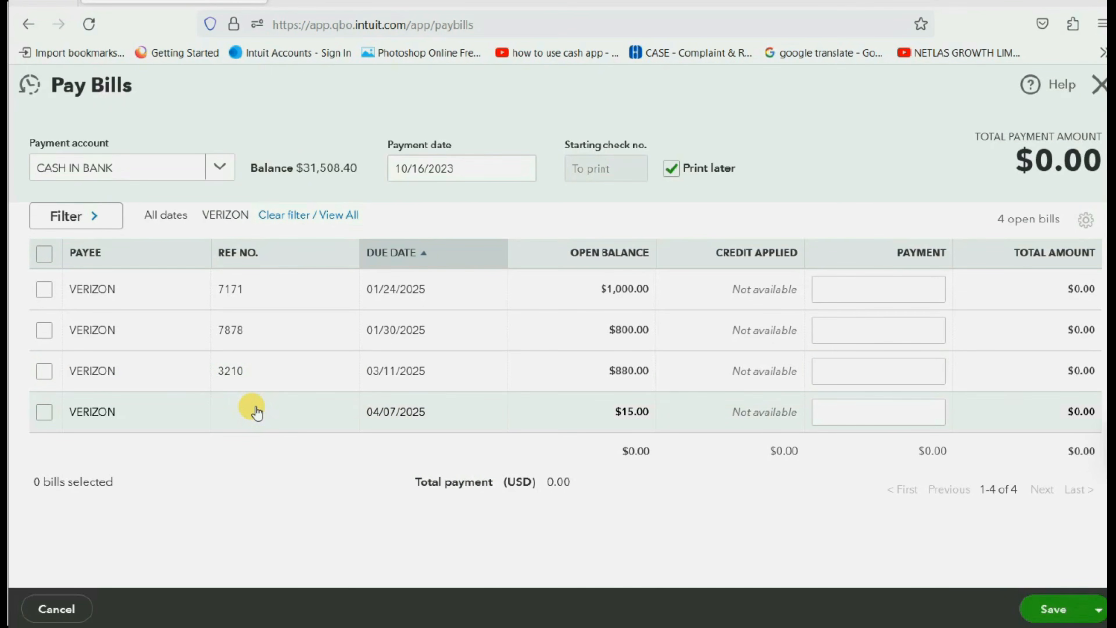
Select VERIZON's $880.00 bill 3210 and the $15.00 bill due 04/07/2025, and save their payment from CASH IN BANK.
click(51, 374)
click(47, 415)
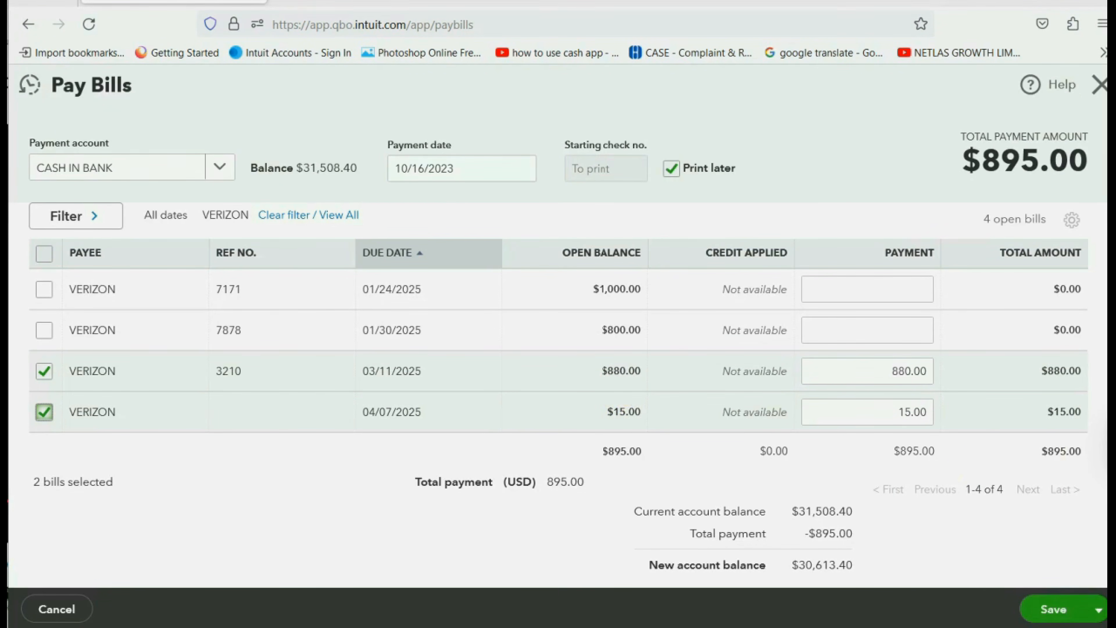
click(1045, 603)
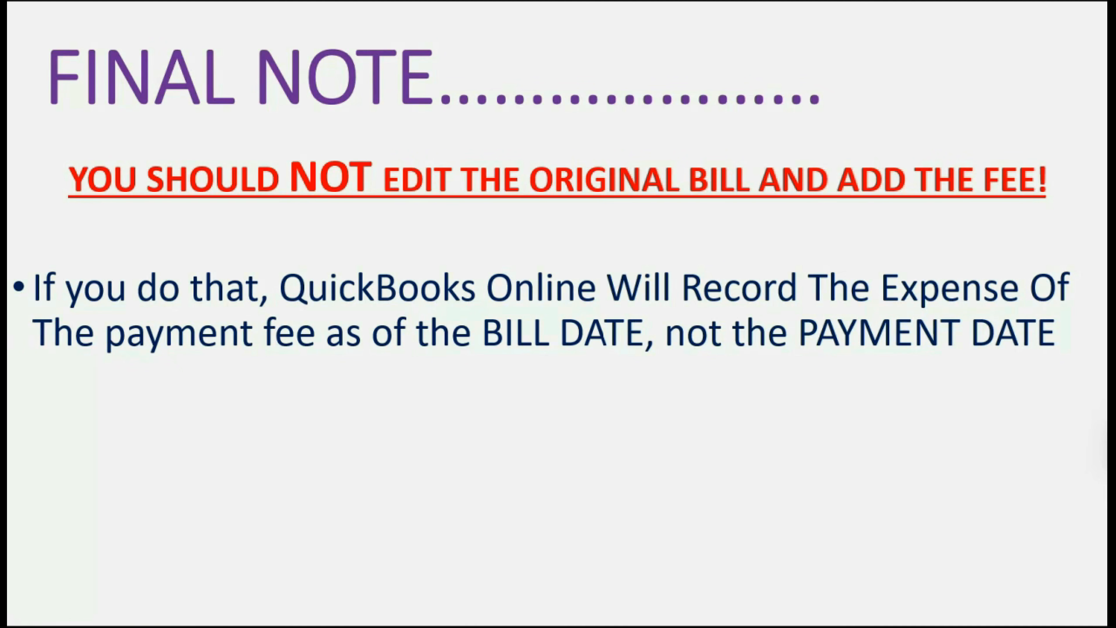
key(Right)
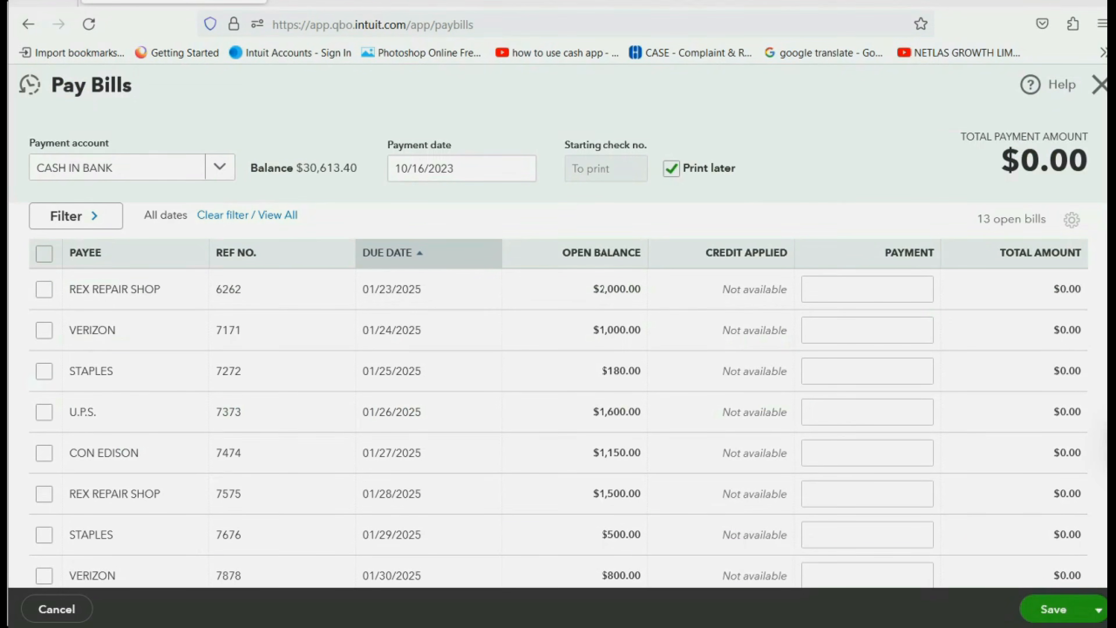
Leave Pay Bills, open the Unpaid Bills report from the custom reports, and look through the open bills by vendor.
click(1100, 85)
scroll(44, 396, down, 5)
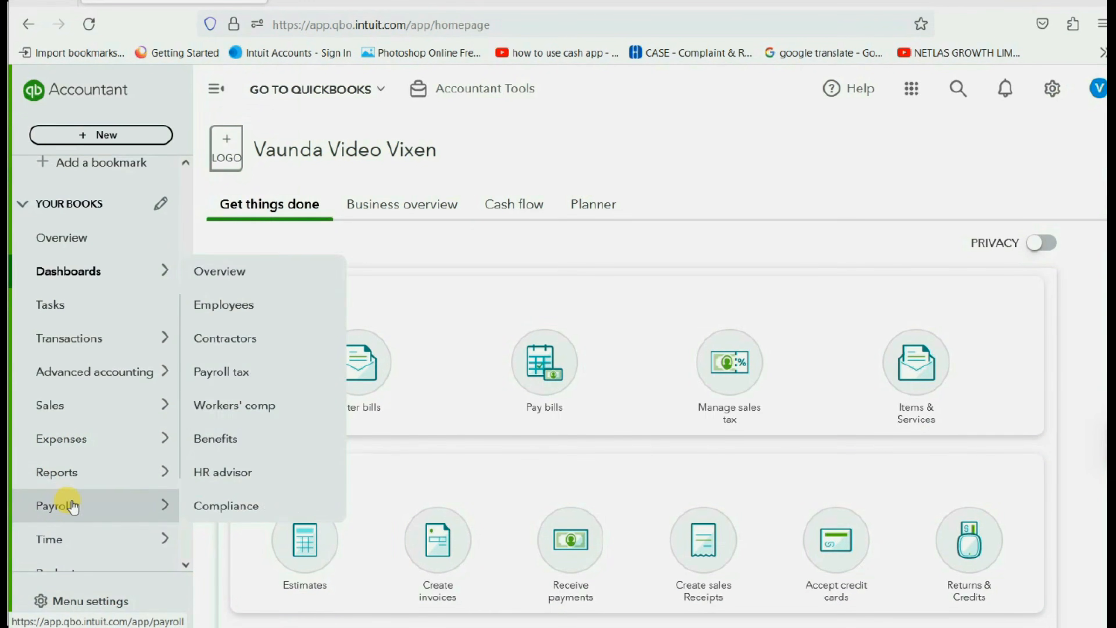
click(82, 479)
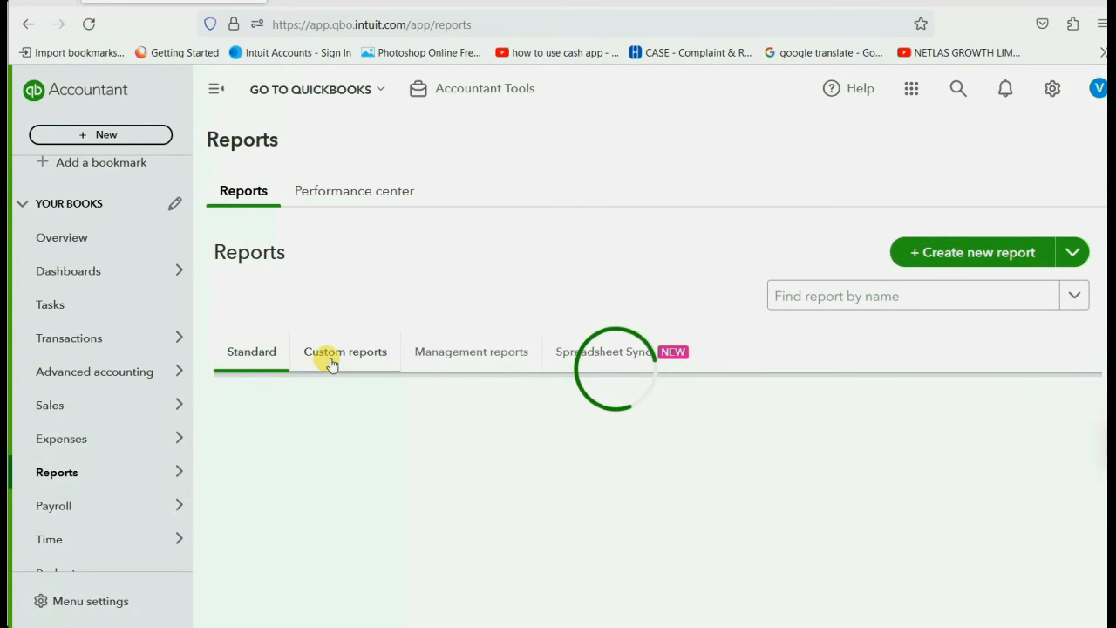
click(341, 360)
scroll(331, 458, down, 4)
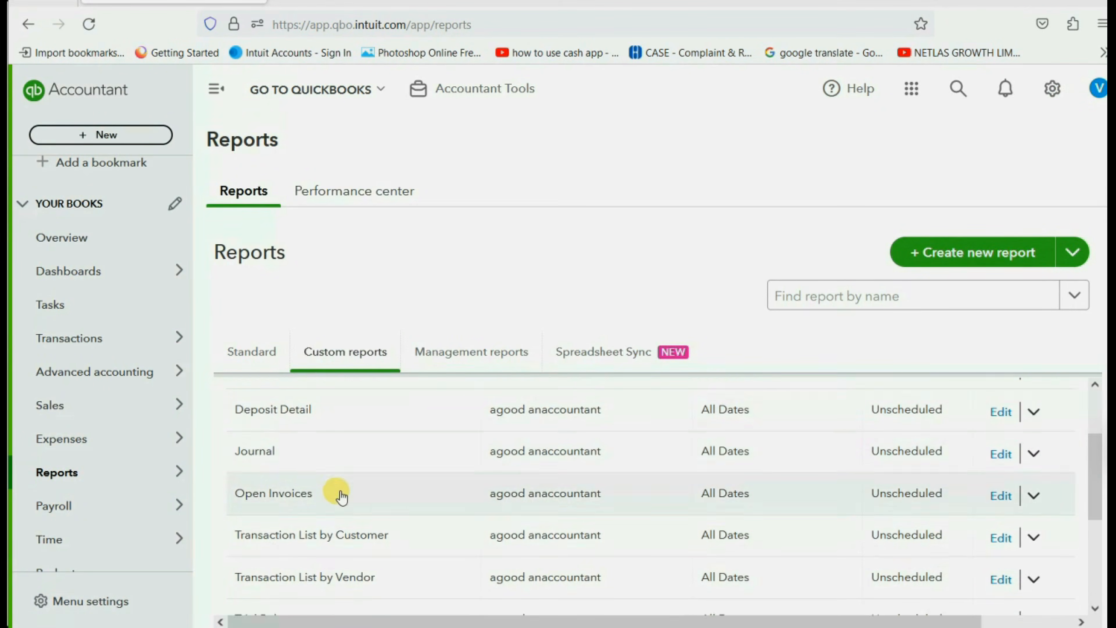
scroll(325, 499, down, 2)
click(282, 481)
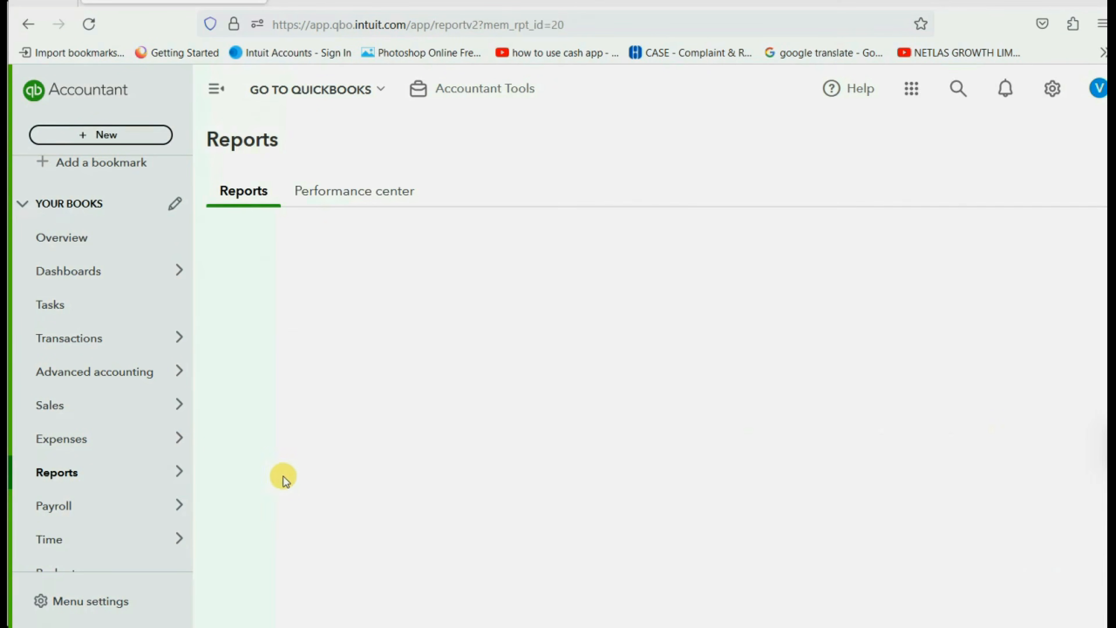
scroll(656, 398, down, 5)
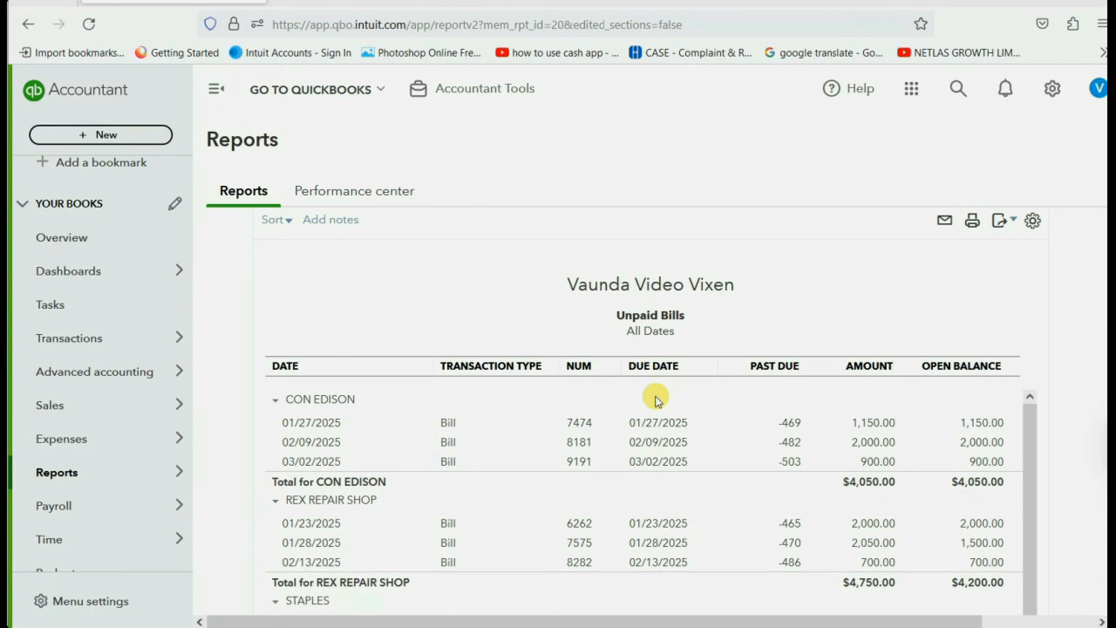
scroll(654, 404, down, 5)
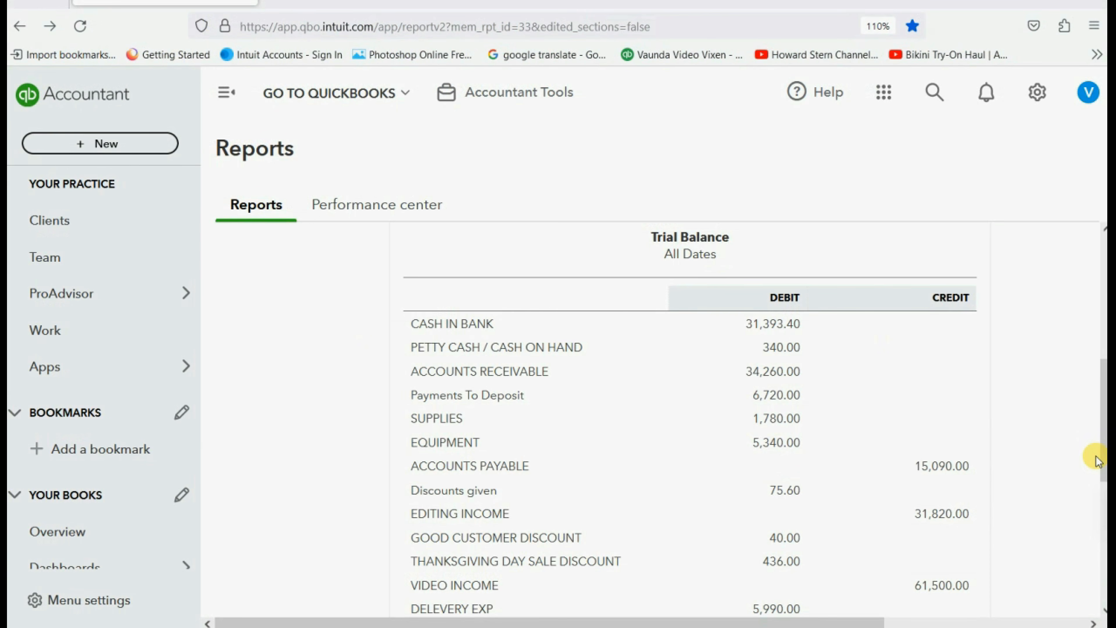
Look through the Trial Balance report down to the Bank Fees Expense account.
drag(1102, 441, 1102, 443)
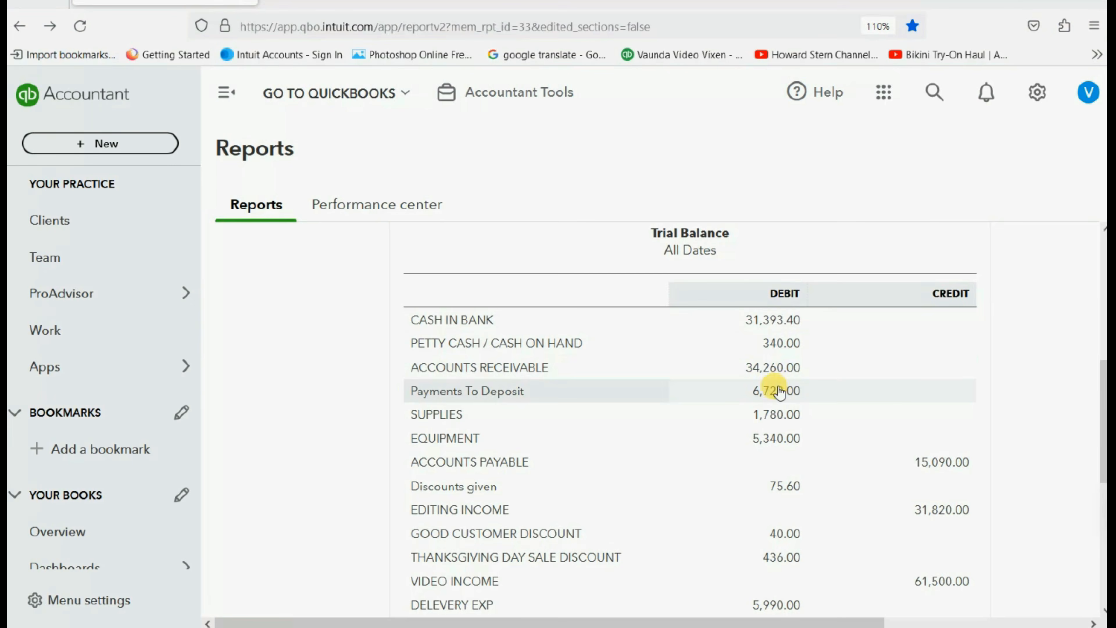
scroll(779, 389, down, 5)
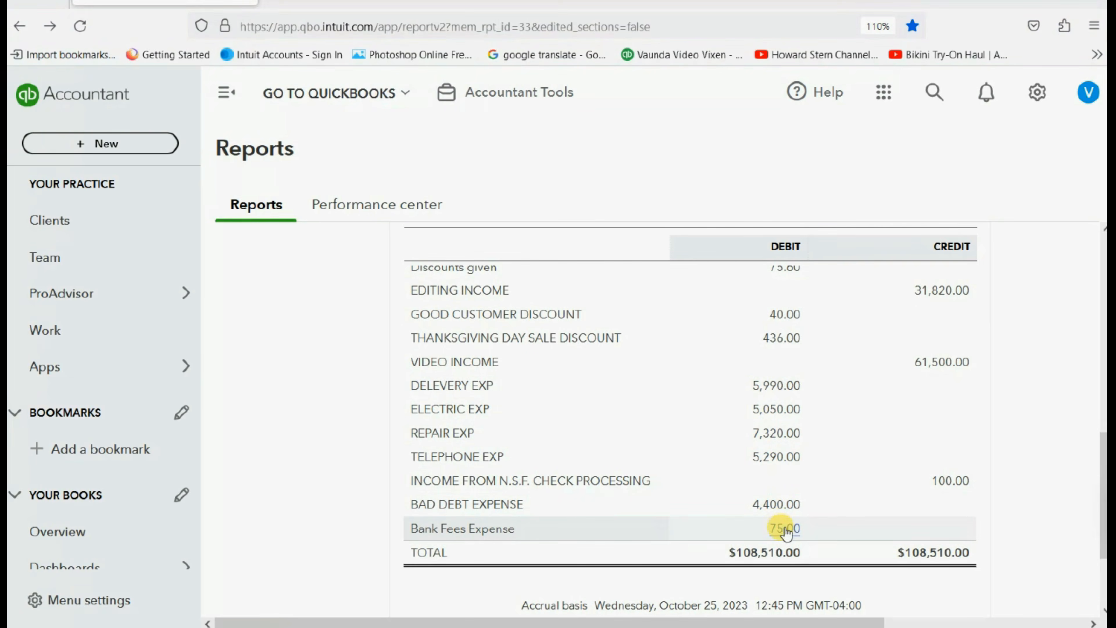
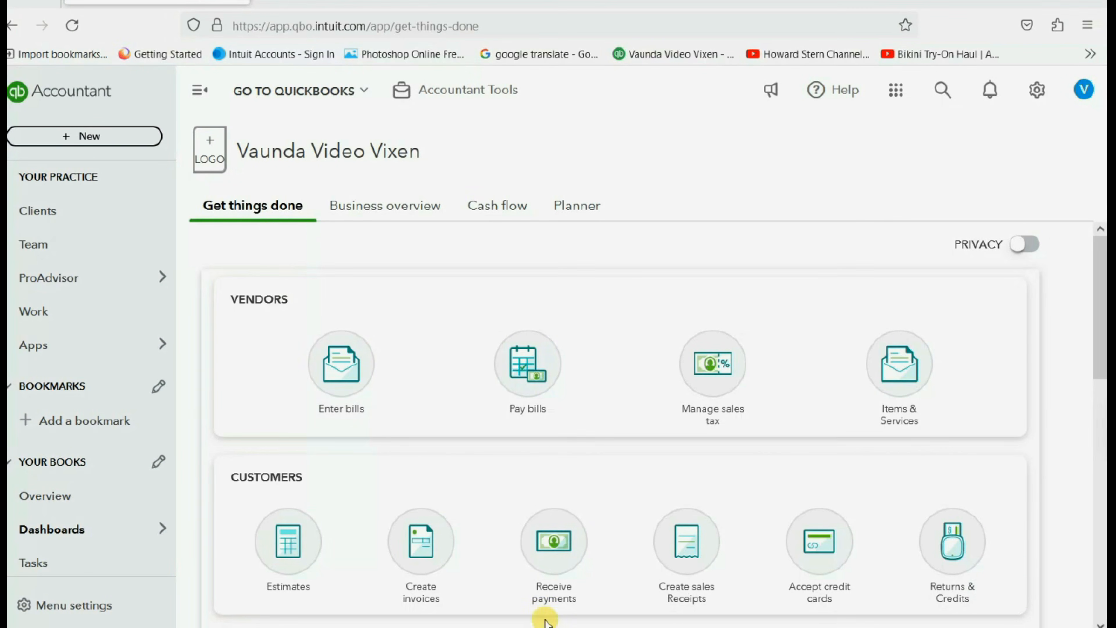
Start a vendor credit for REX REPAIR SHOP with the payment date 04/11/2025.
click(88, 137)
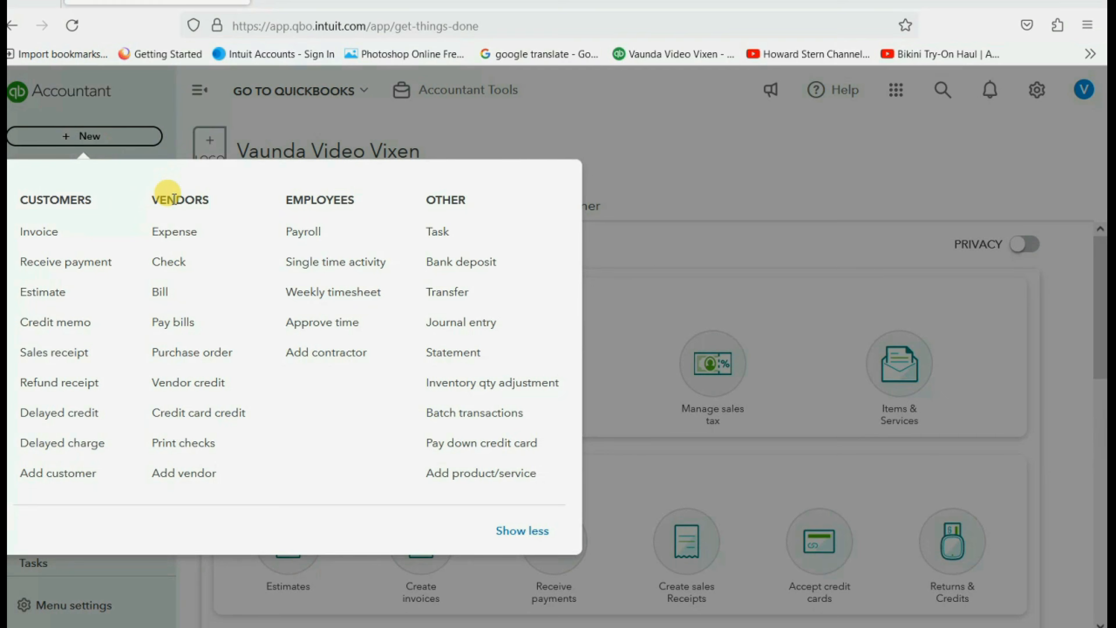
click(202, 383)
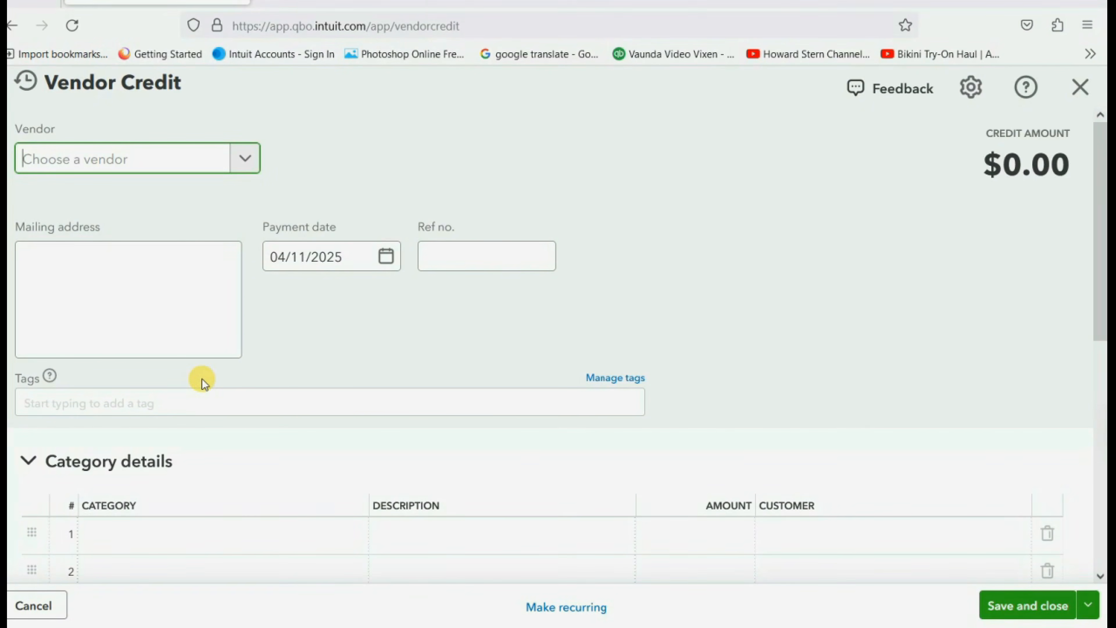
click(248, 163)
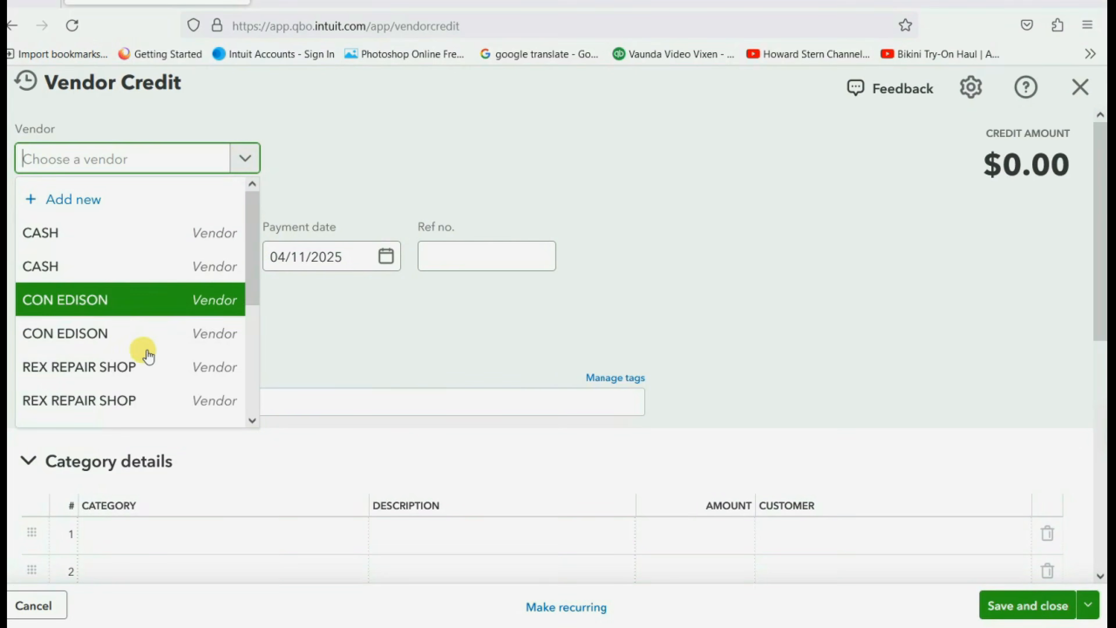
click(144, 391)
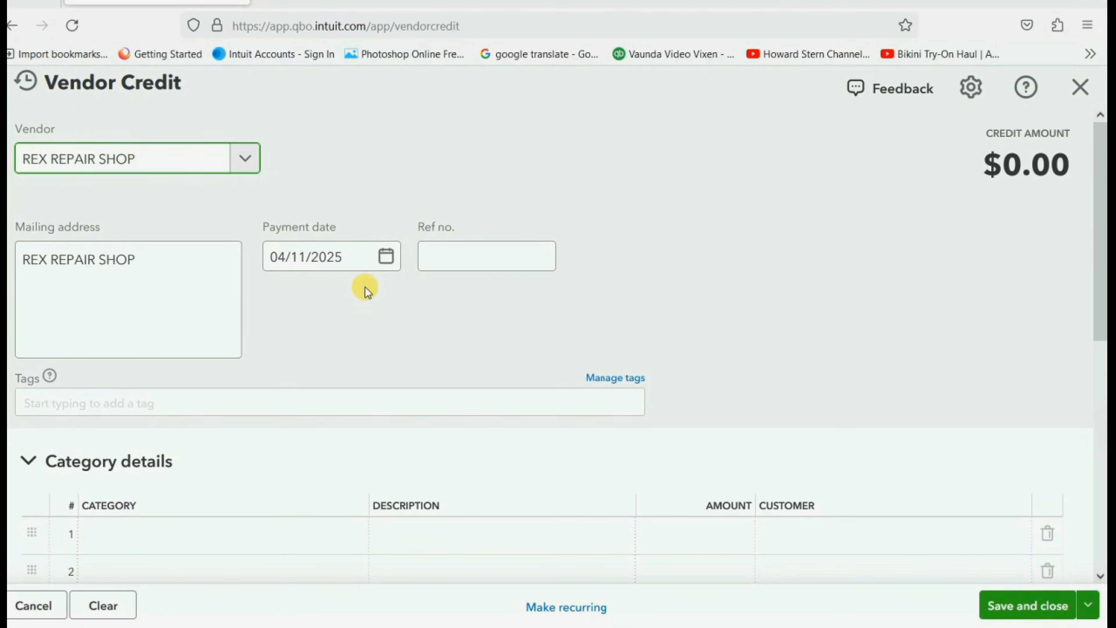
click(386, 256)
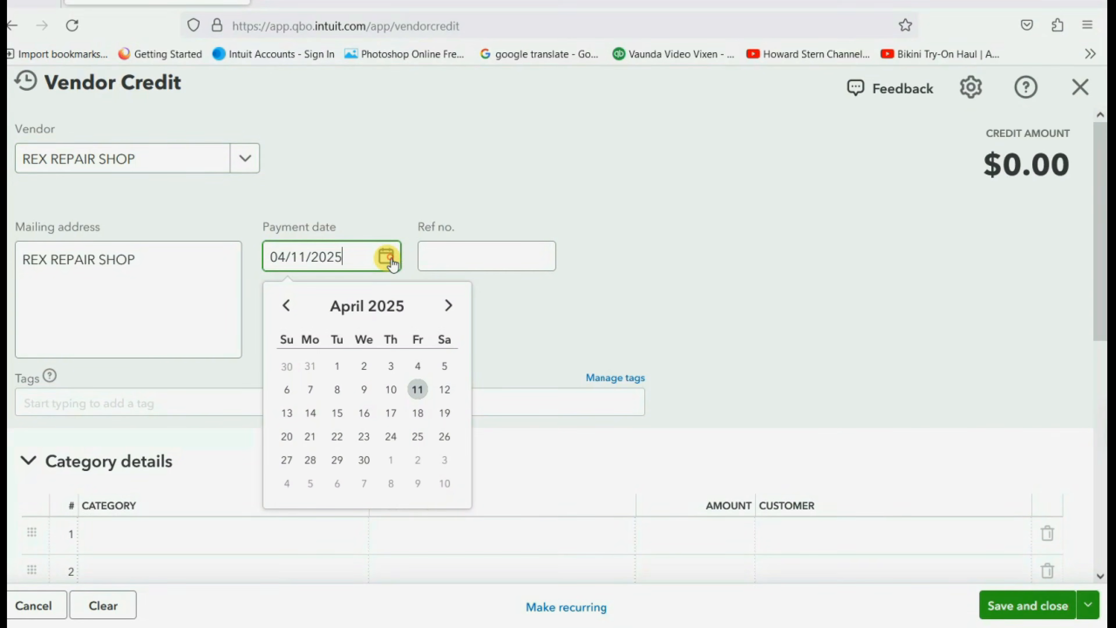
click(417, 388)
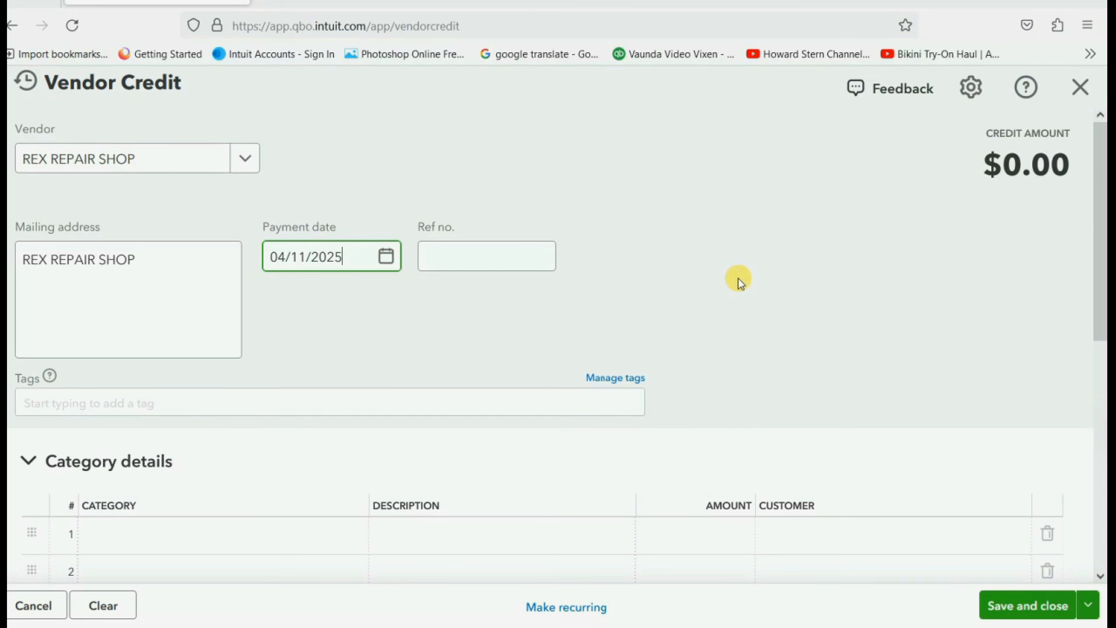
Add a REPAIR EXP line described "credit for #8282" for $300.00, and save and close the vendor credit.
scroll(735, 276, down, 3)
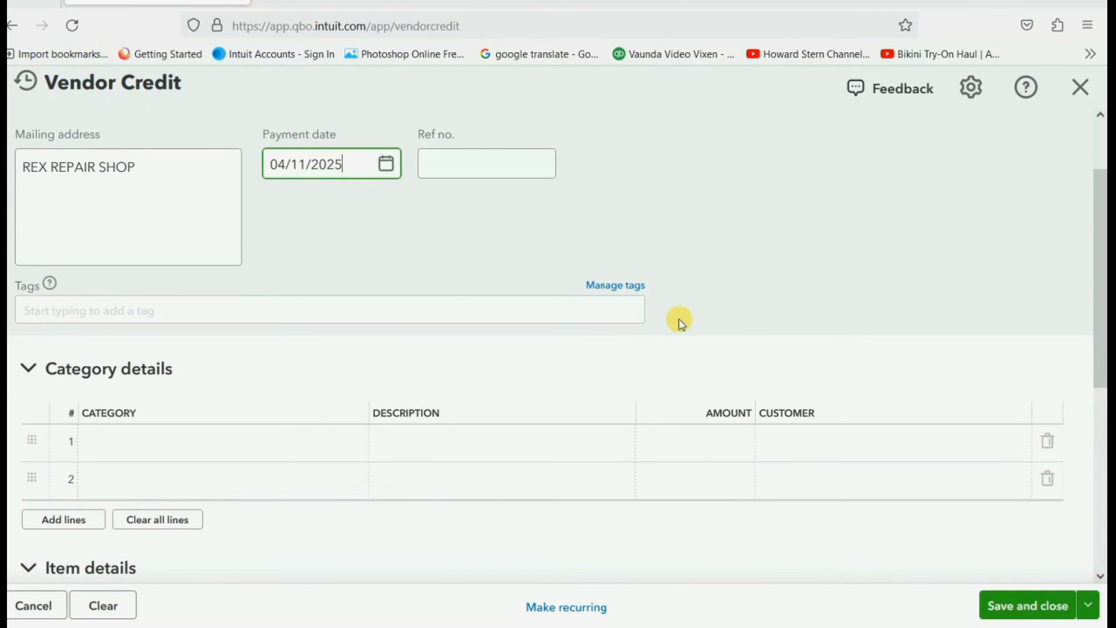
click(361, 453)
click(347, 444)
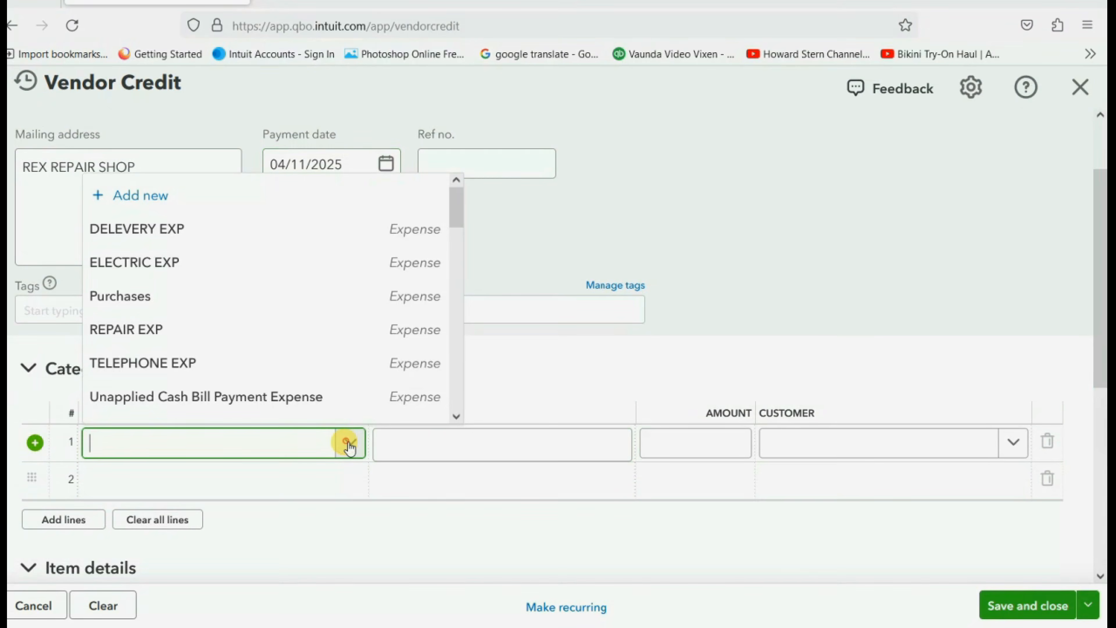
click(328, 331)
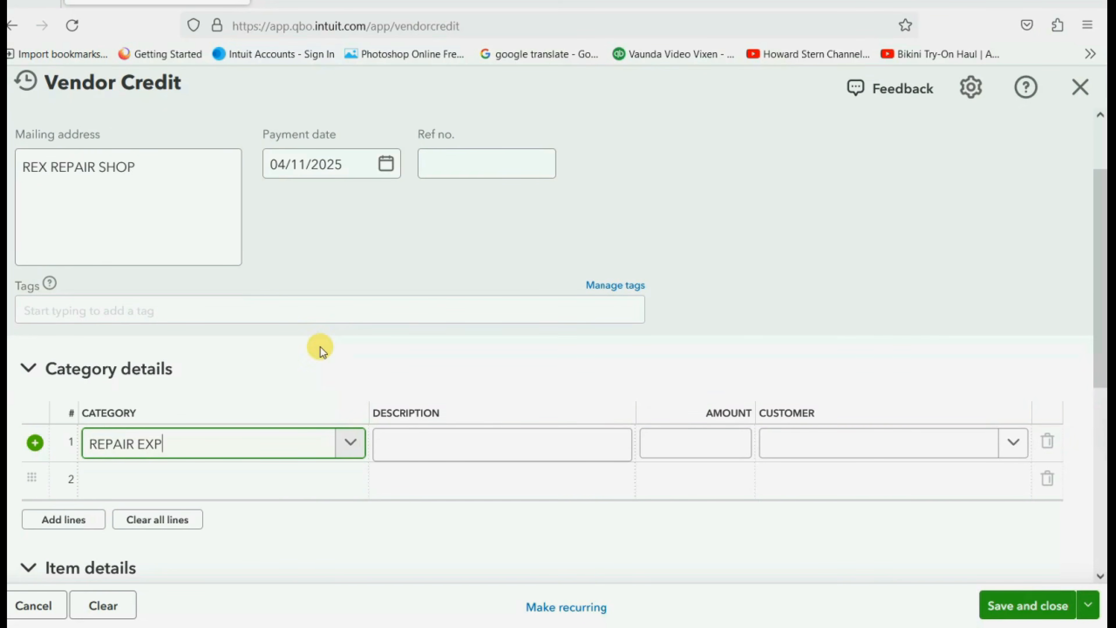
click(400, 445)
click(400, 445)
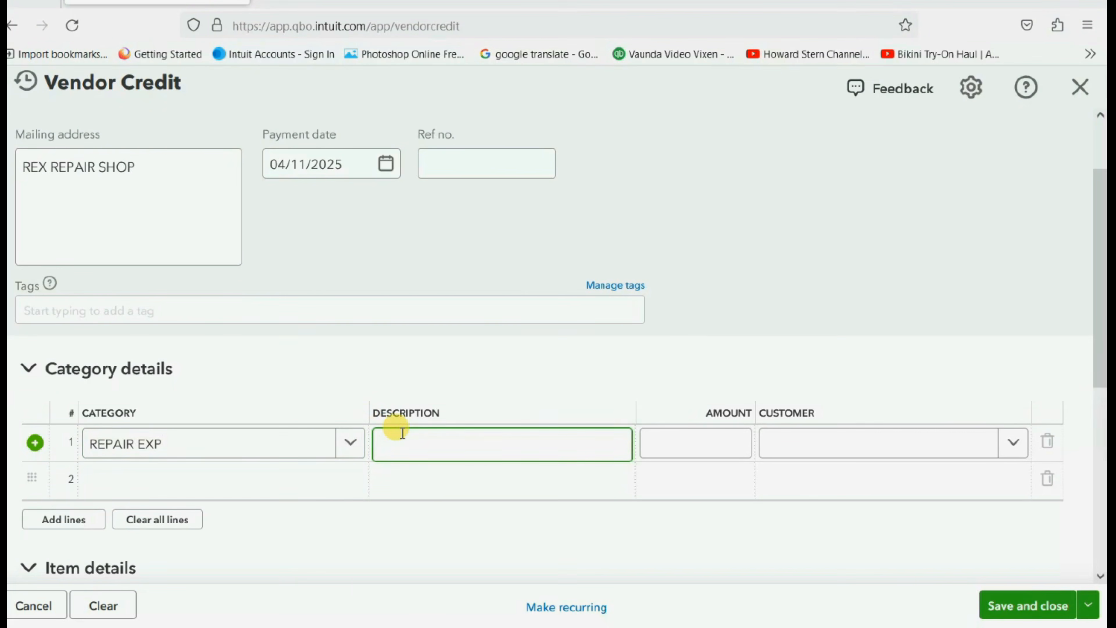
text(credit for #8282)
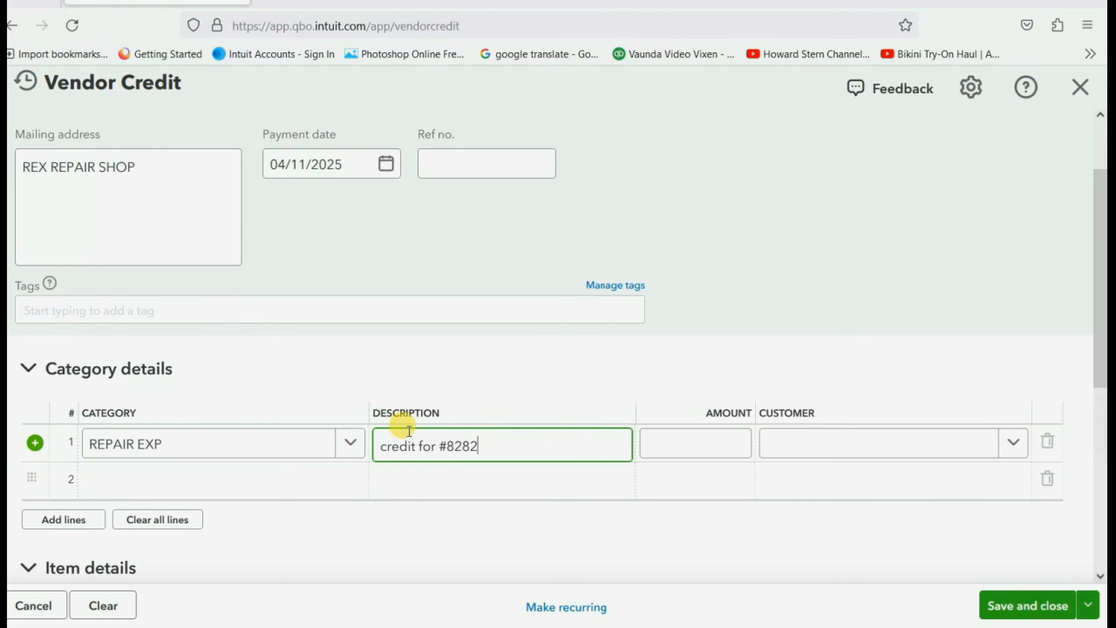
click(672, 442)
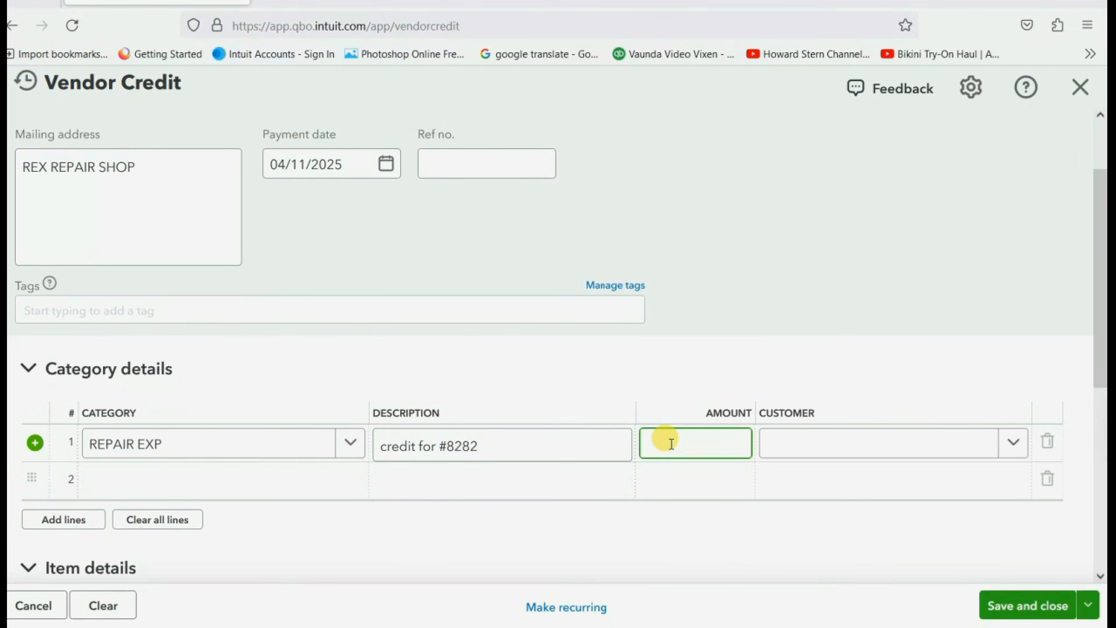
text(300)
key(Tab)
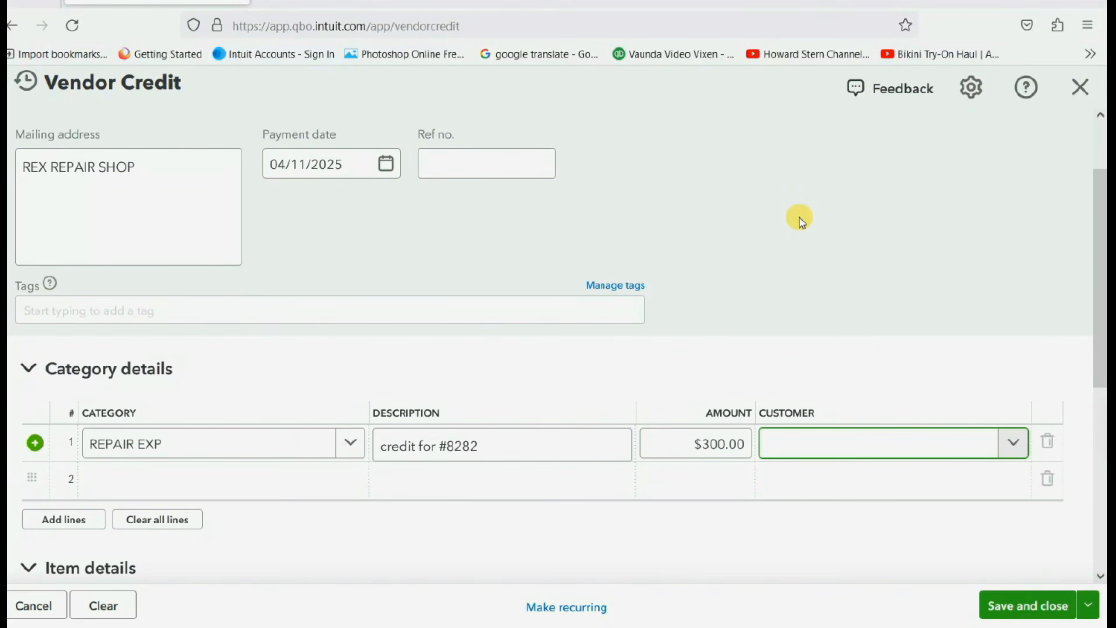
click(1019, 609)
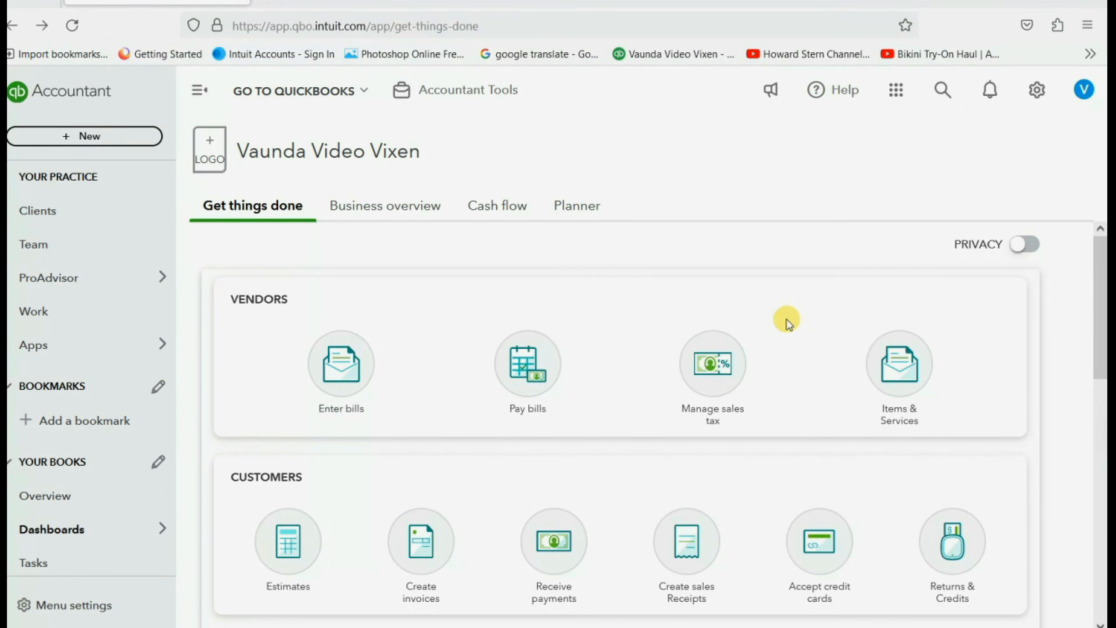
Open the REPAIR EXP transactions from the Trial Balance report and check the vendor credit's description, amount and balance.
click(650, 61)
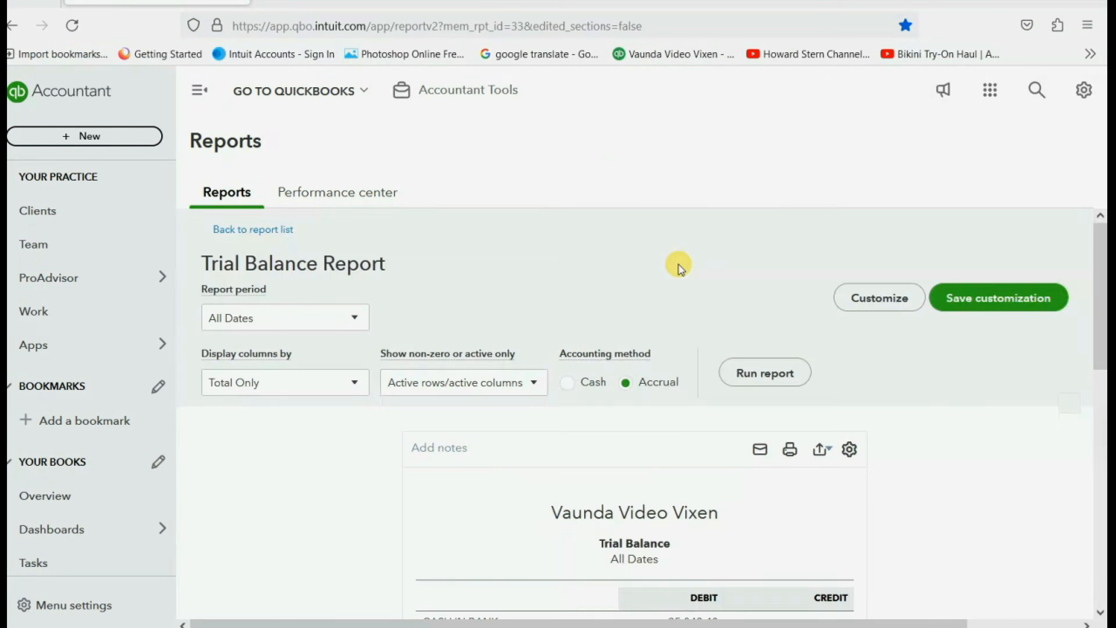
scroll(679, 266, down, 5)
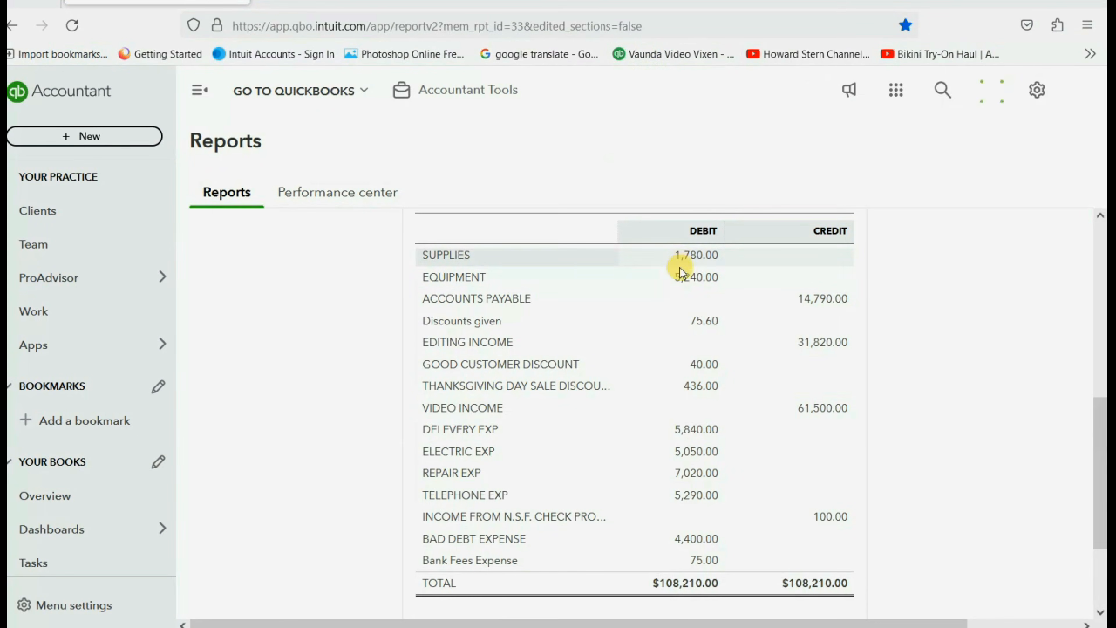
click(687, 475)
scroll(603, 400, down, 5)
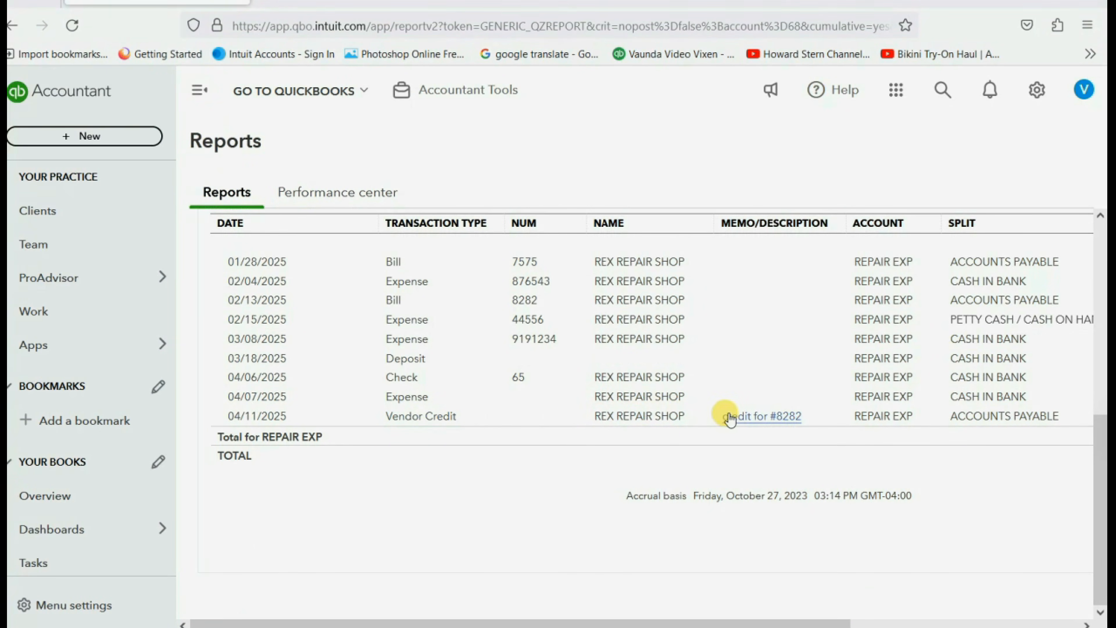
drag(740, 618, 929, 622)
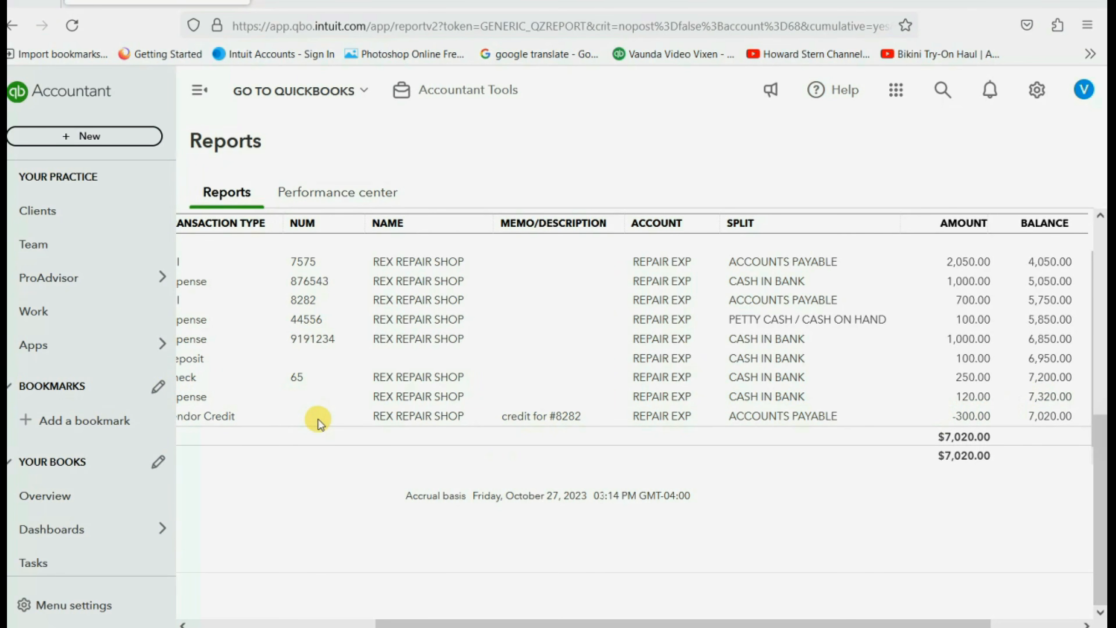
Open the Unpaid Bills report from the custom reports and check the REX REPAIR SHOP bills and vendor credit.
scroll(75, 399, down, 5)
mouse_move(98, 480)
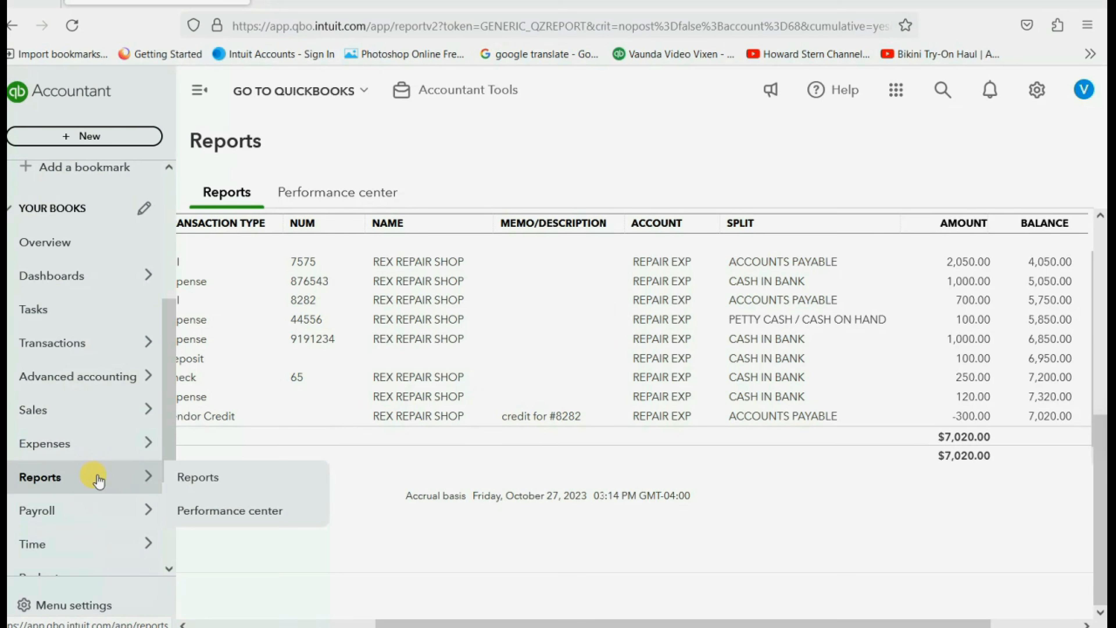
click(200, 476)
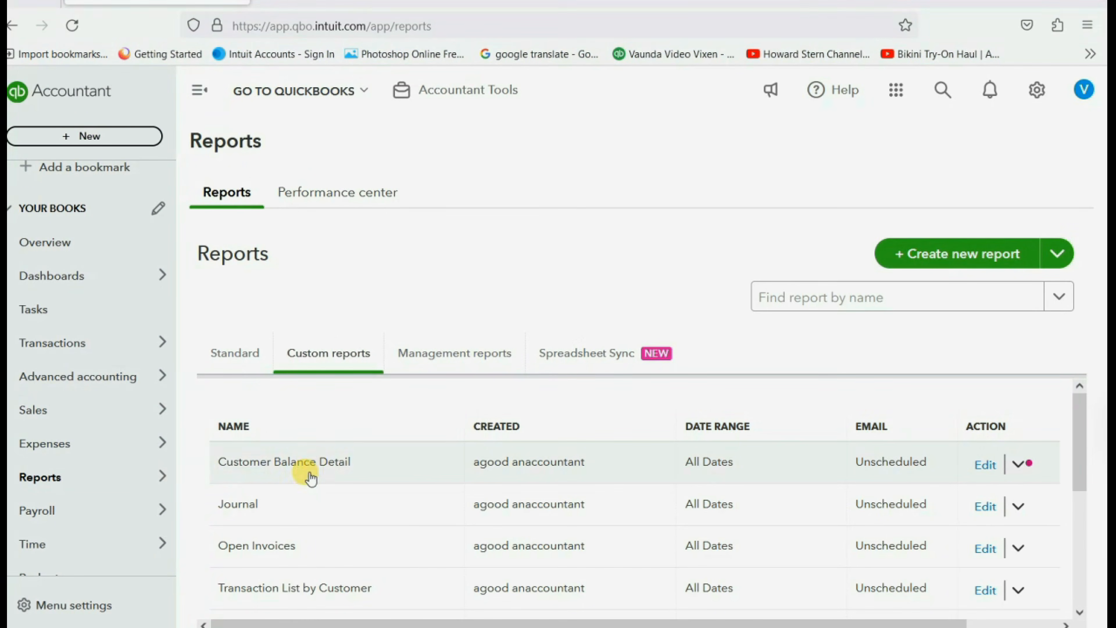
scroll(312, 478, down, 4)
click(269, 543)
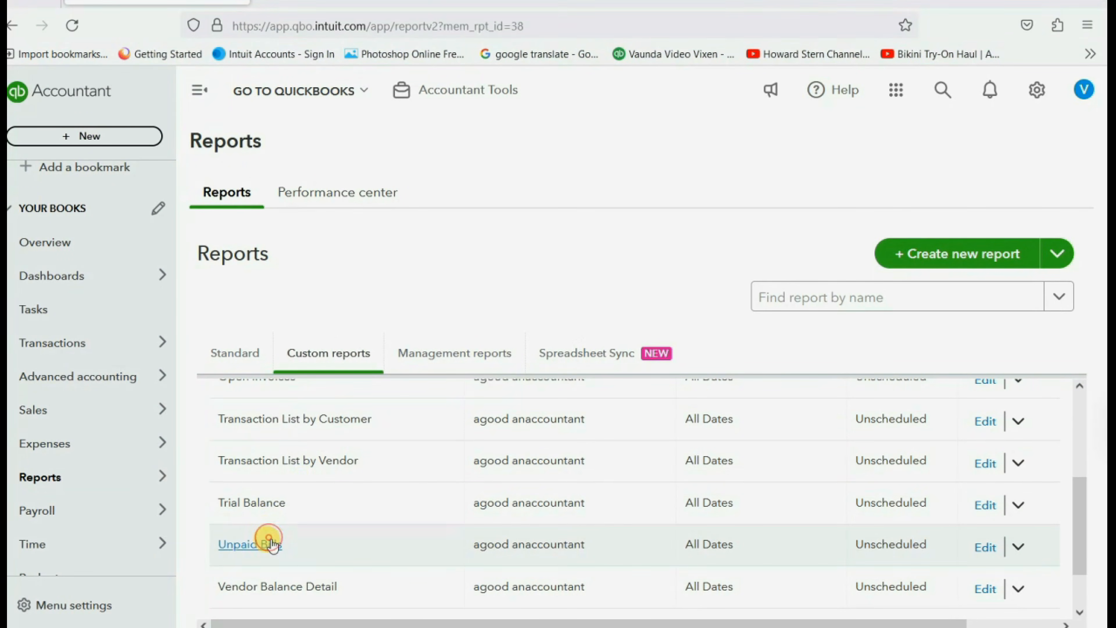
scroll(719, 405, down, 8)
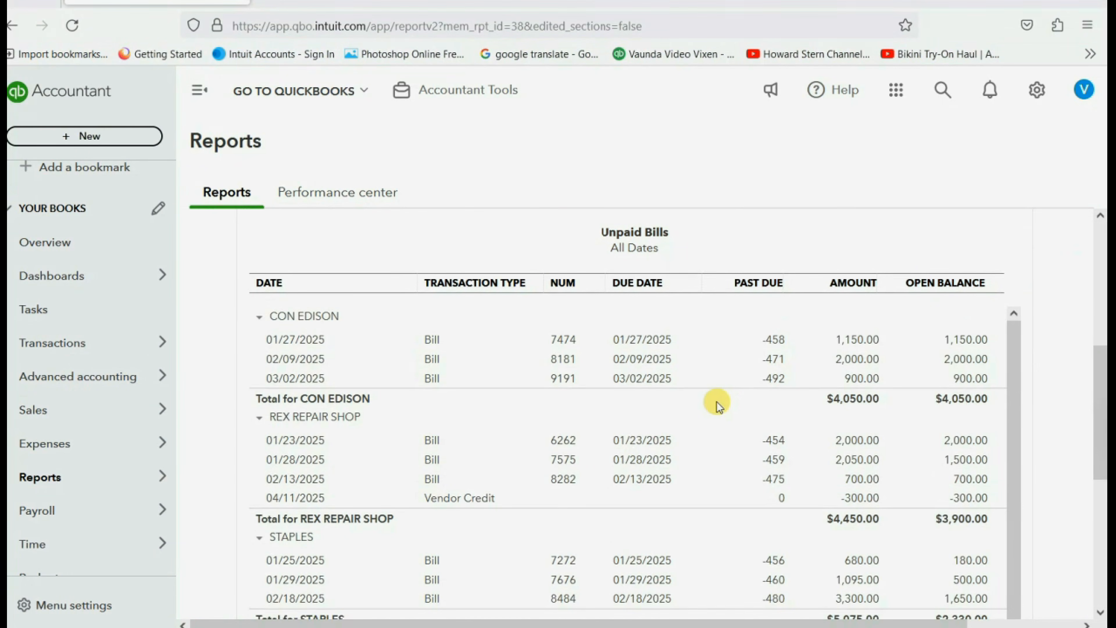
scroll(717, 405, down, 5)
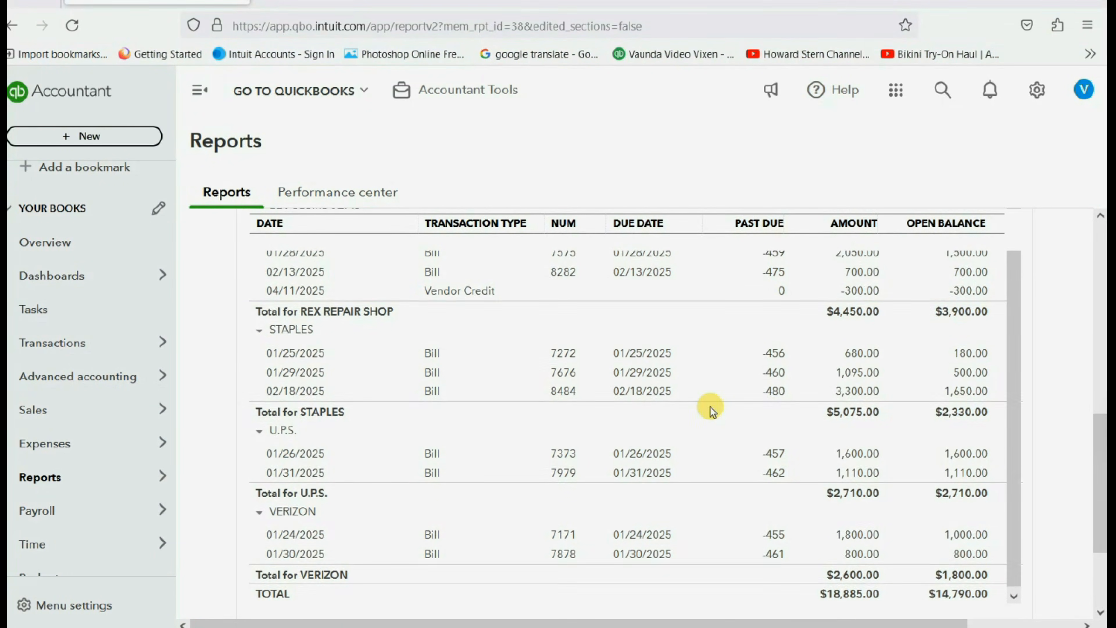
scroll(709, 407, up, 2)
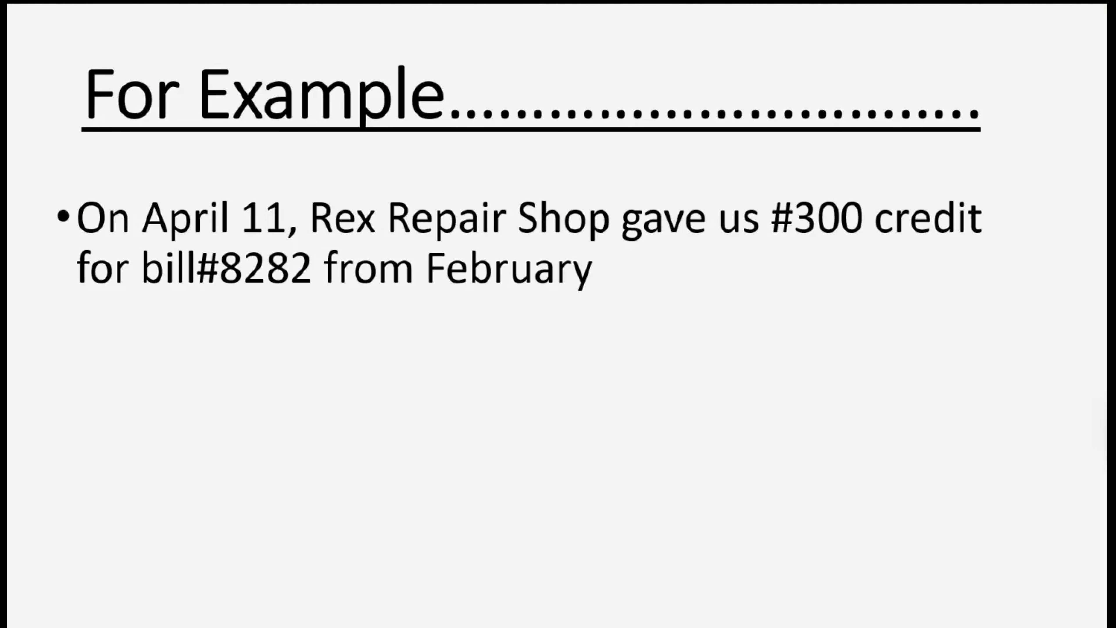
click(705, 500)
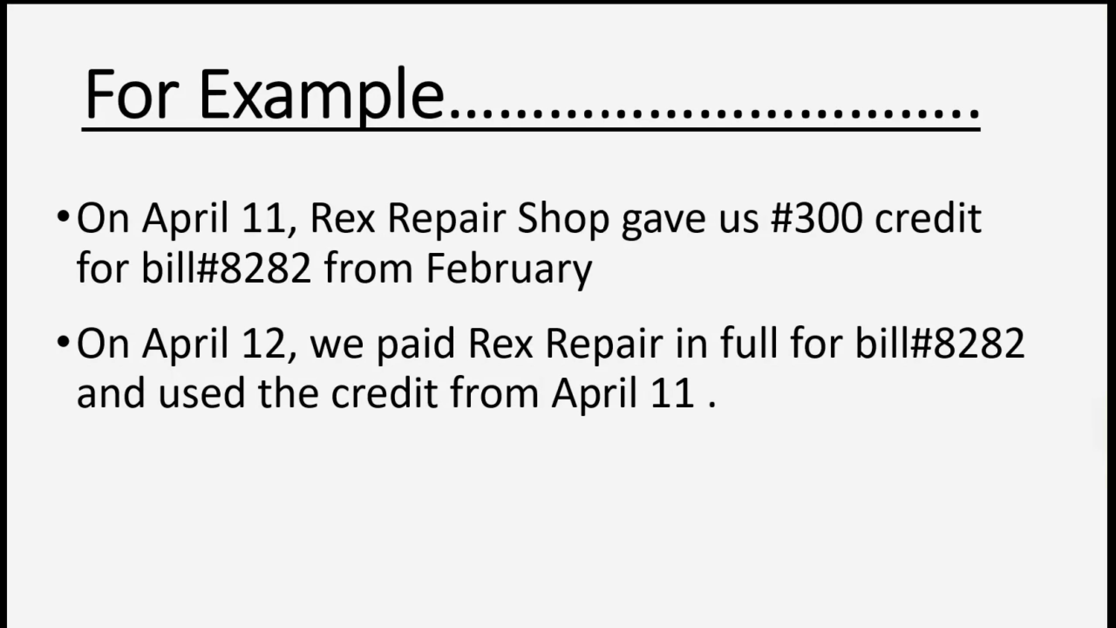
click(584, 627)
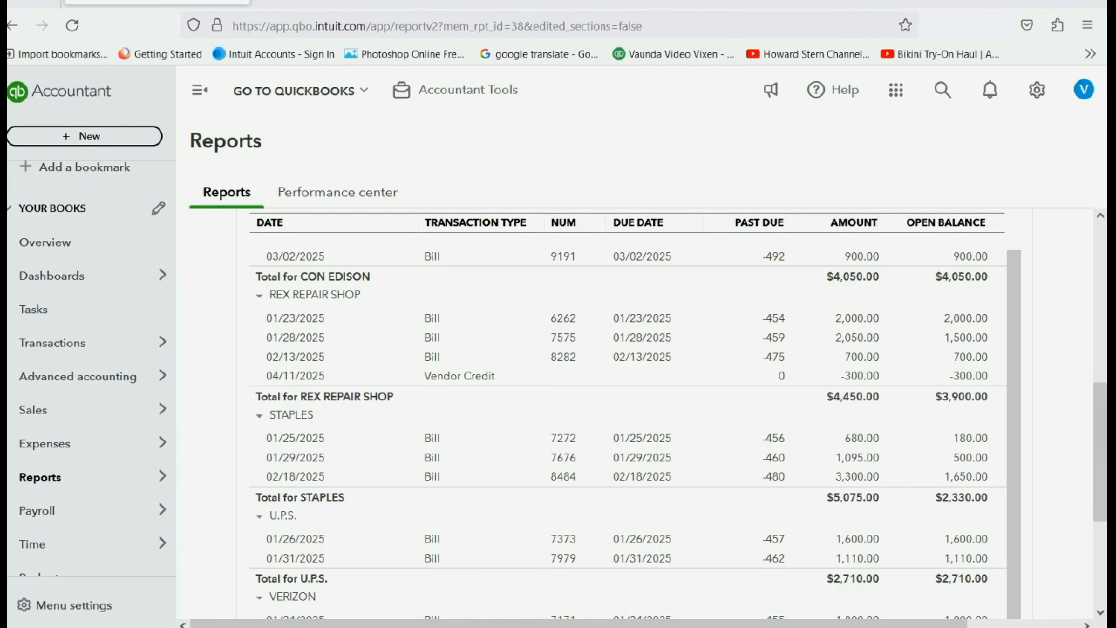
Open Pay Bills and set the payment date to 04/12/2025.
click(64, 147)
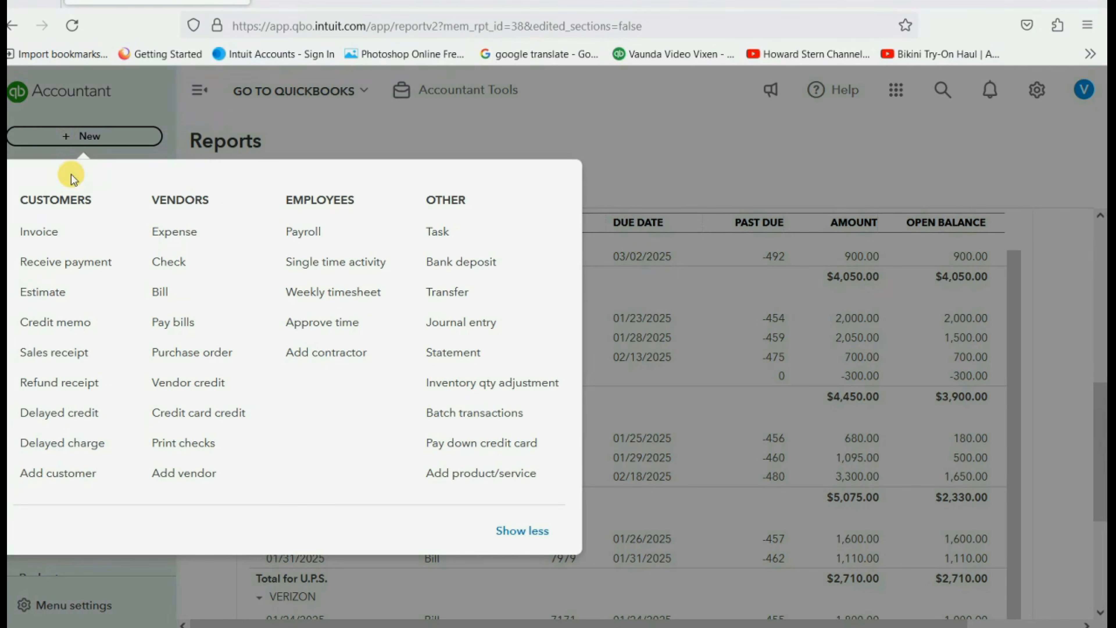
click(184, 325)
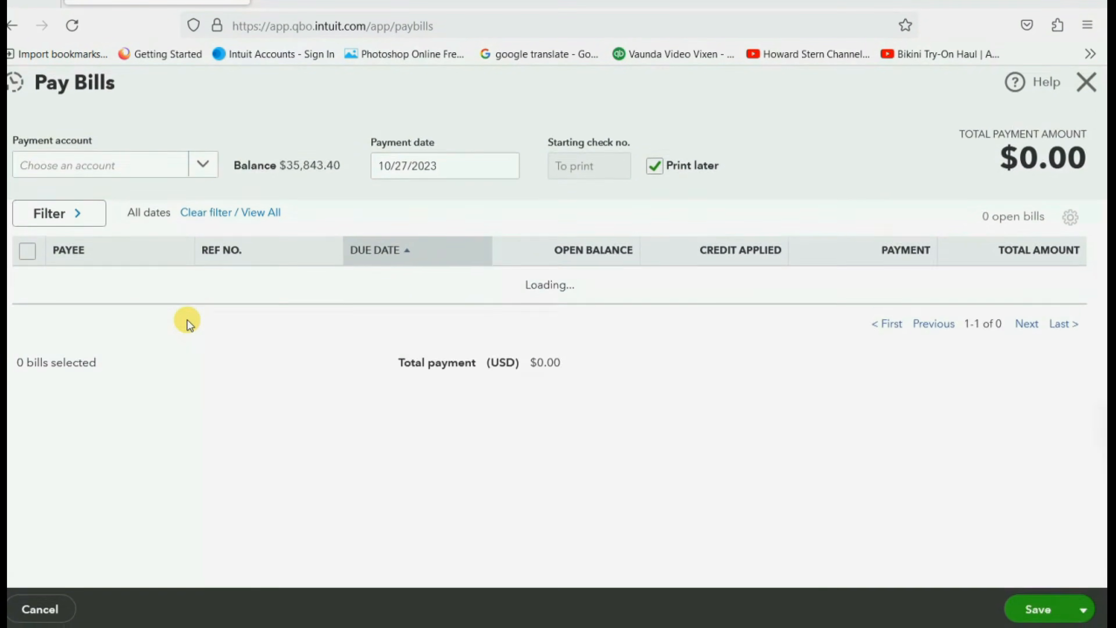
click(505, 169)
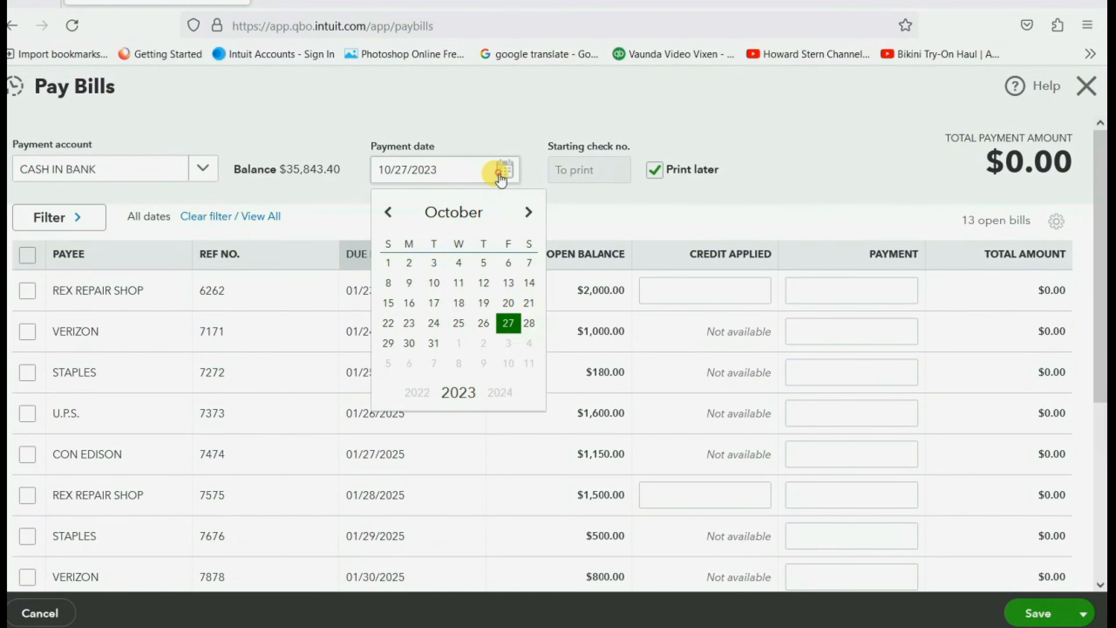
click(527, 212)
click(527, 212)
click(527, 212)
click(527, 212)
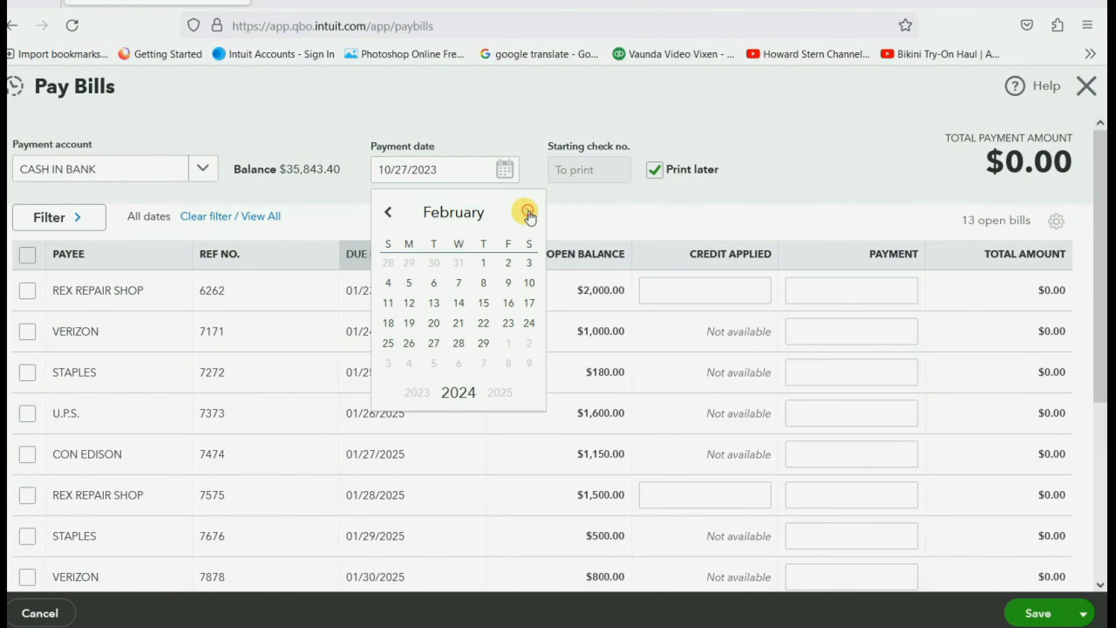
click(527, 212)
click(527, 212)
click(527, 212)
click(388, 213)
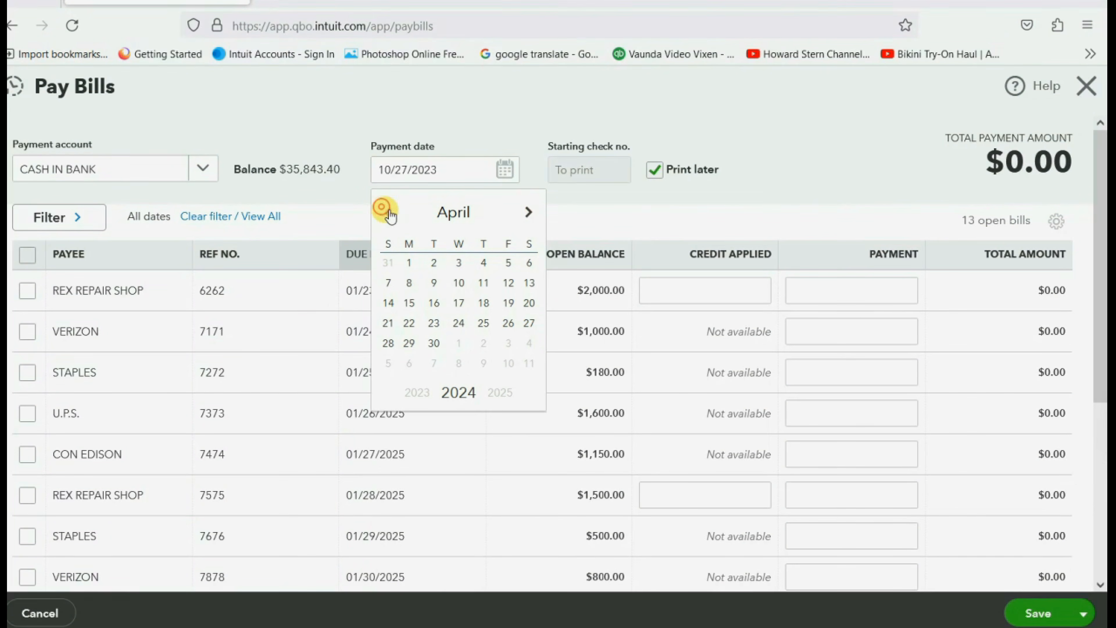
click(507, 284)
key(BackSpace)
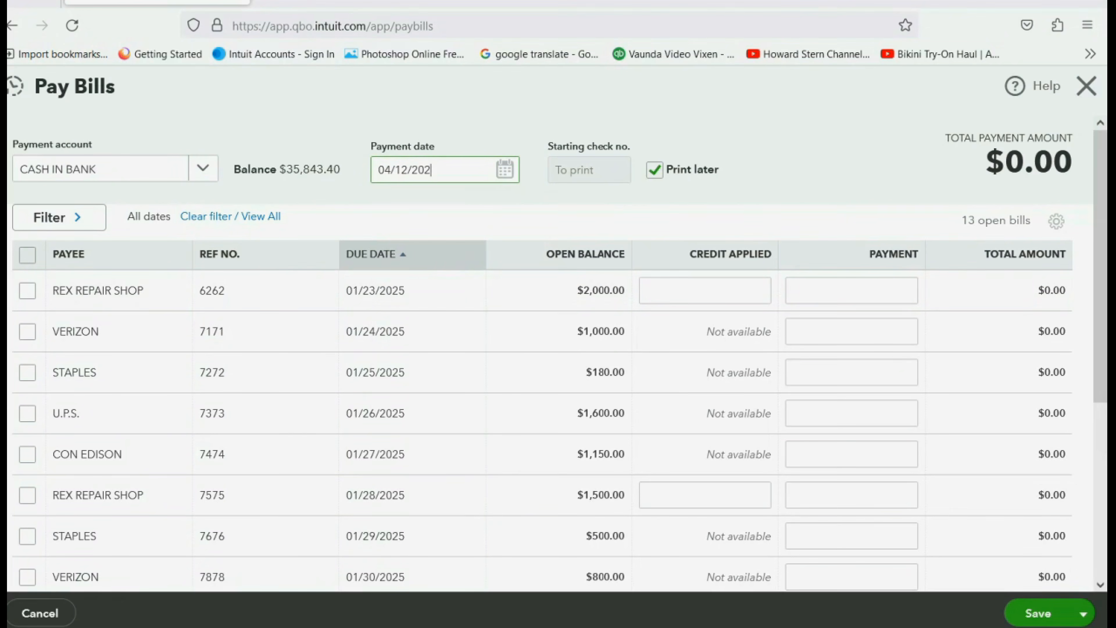
text(5)
Filter the open bills by the payee REX REPAIR SHOP.
click(86, 220)
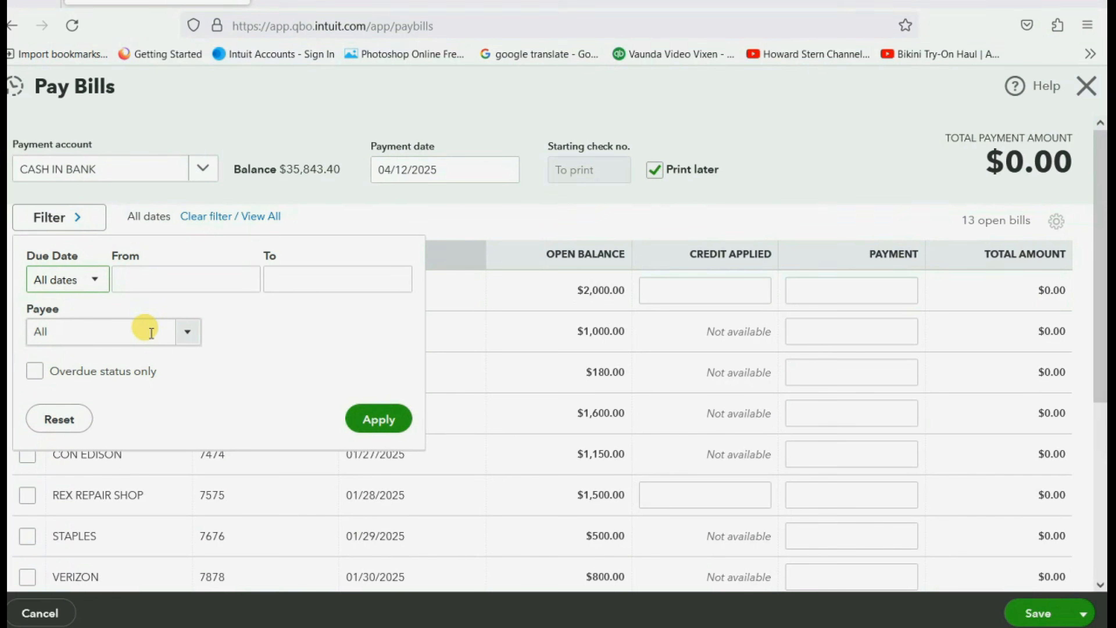
click(188, 348)
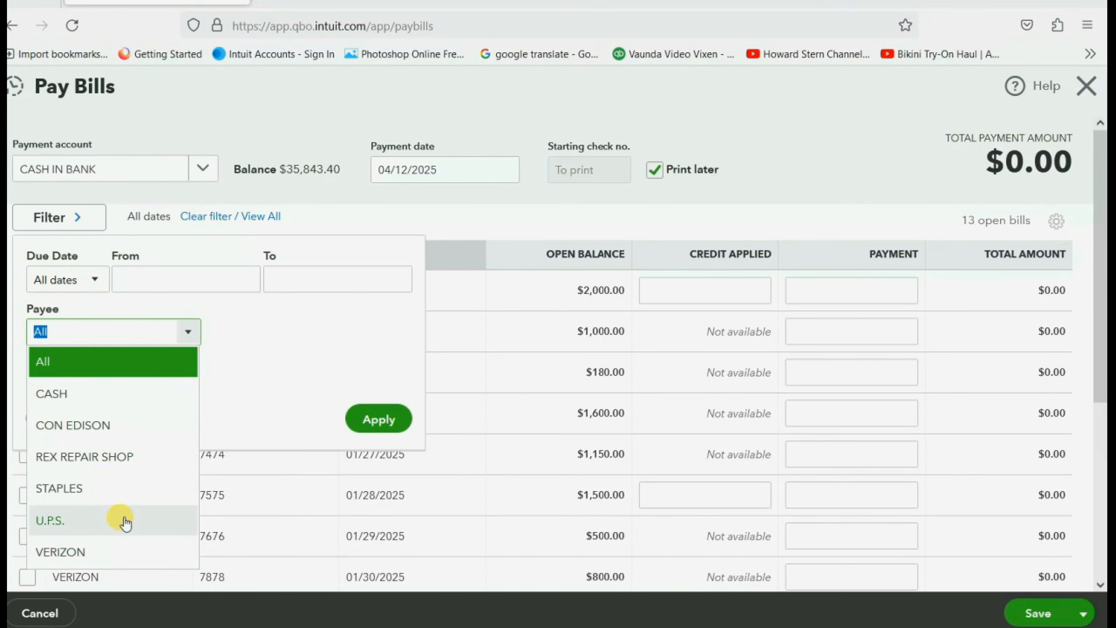
click(292, 340)
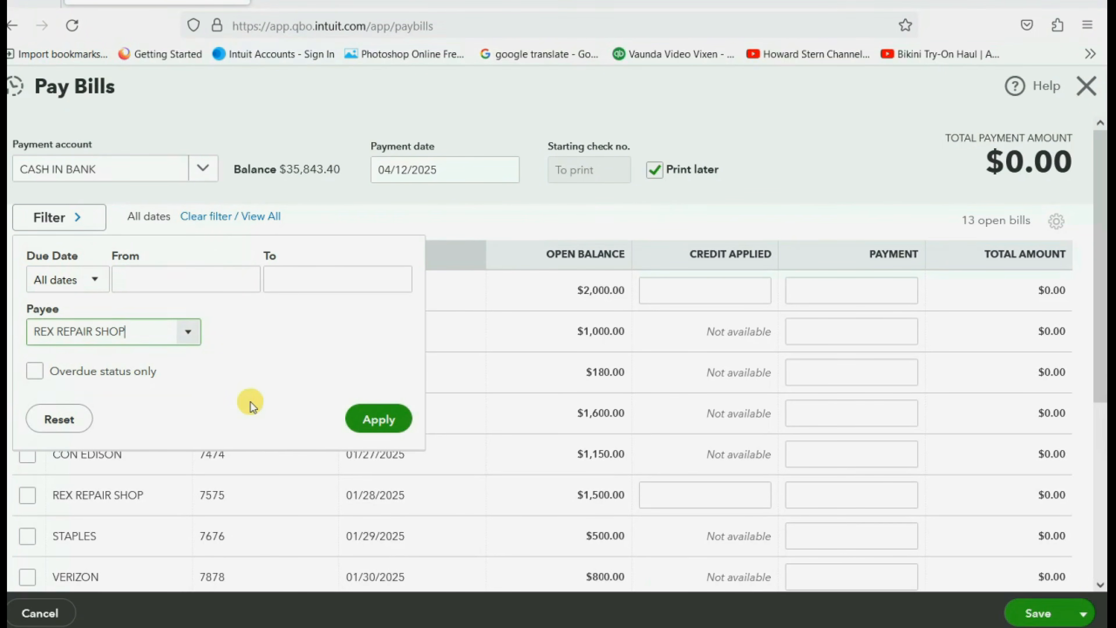
click(379, 418)
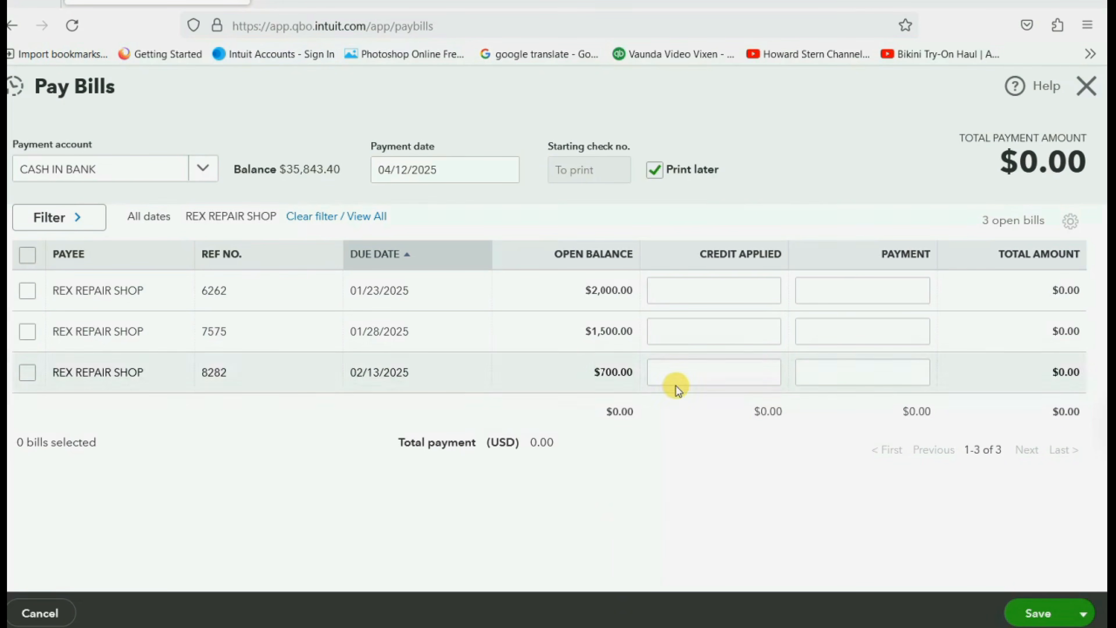
Pay REX REPAIR SHOP bill 8282 with a 300.00 credit and a 400.00 payment, then save and close Pay Bills.
click(676, 371)
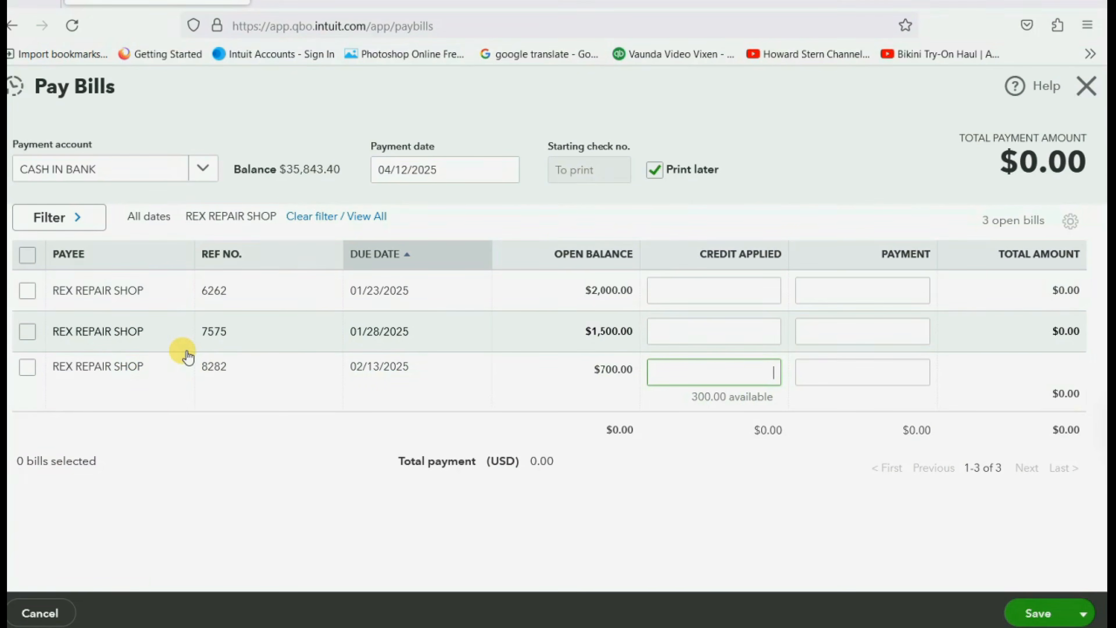
text(300)
key(Tab)
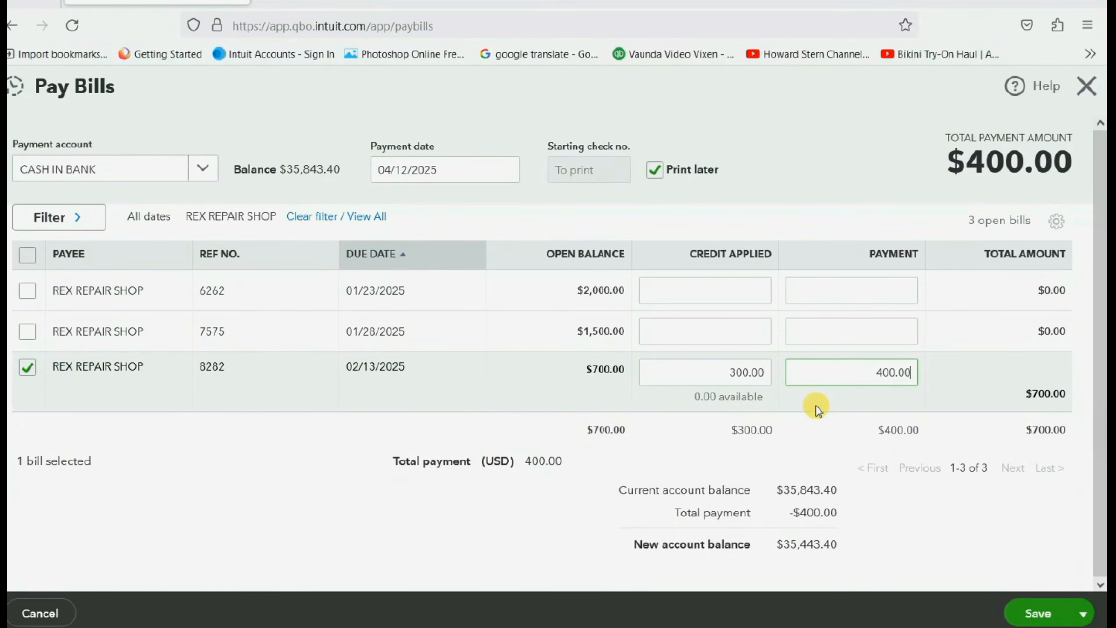
click(842, 374)
drag(842, 376, 864, 367)
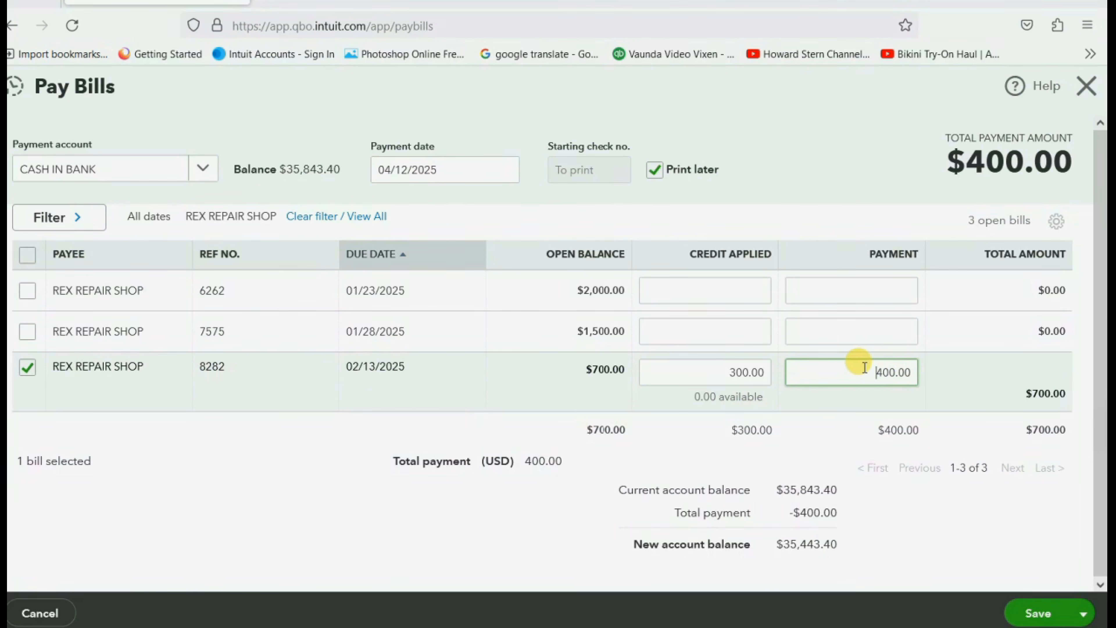
mouse_move(705, 371)
mouse_down()
mouse_move(771, 373)
mouse_move(722, 372)
mouse_up()
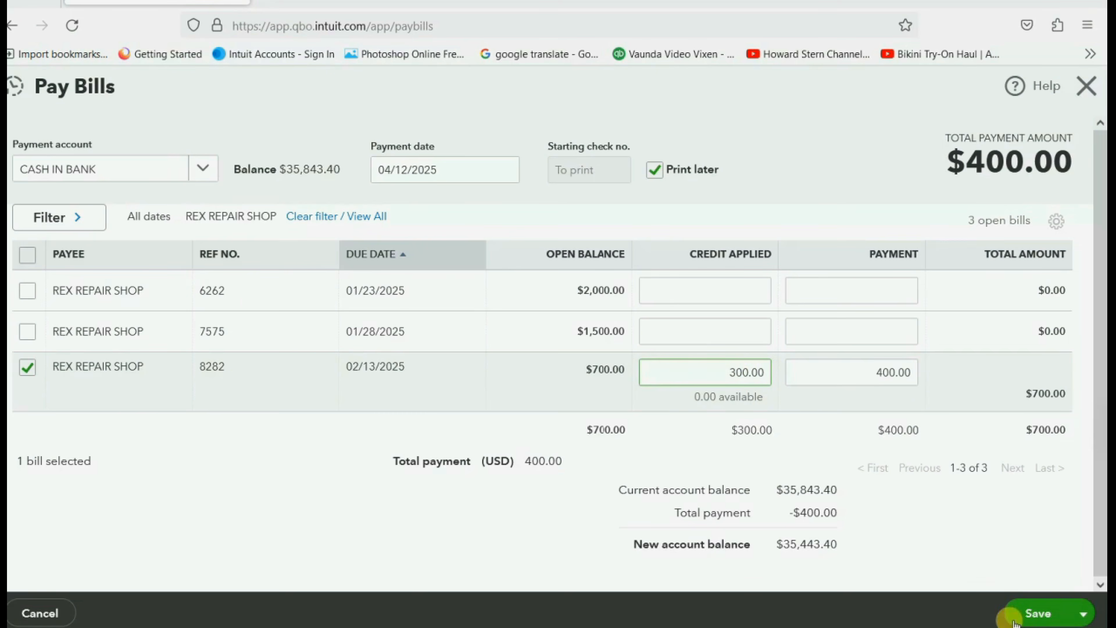
click(1044, 615)
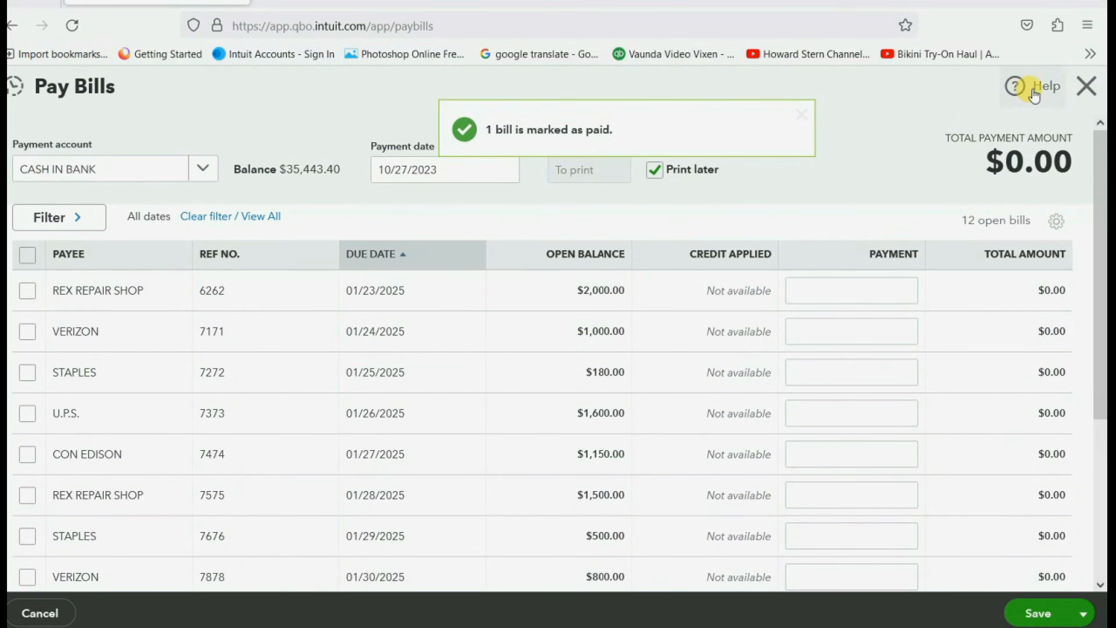
click(1094, 85)
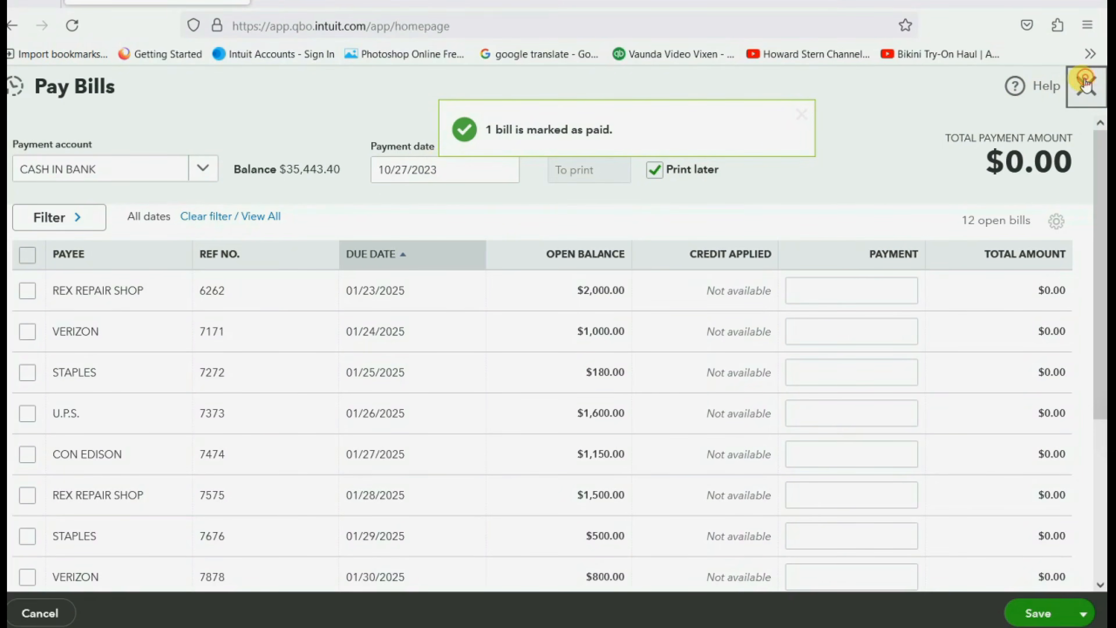
Open the Unpaid Bills report from the custom reports and check which REX REPAIR SHOP bills are still open.
mouse_move(109, 483)
click(198, 477)
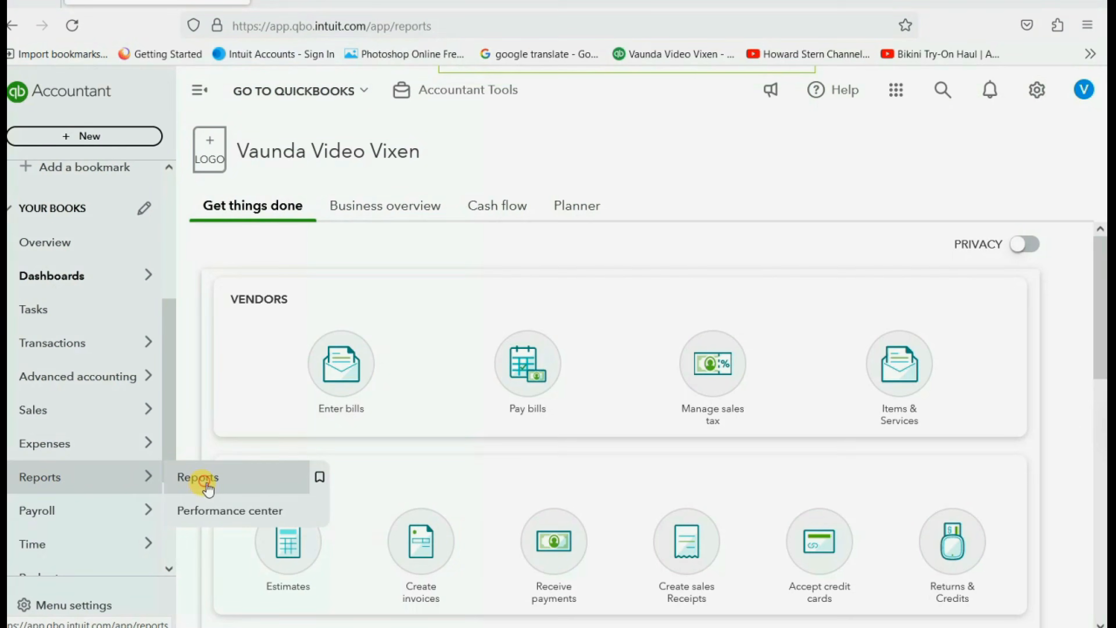
scroll(365, 483, down, 3)
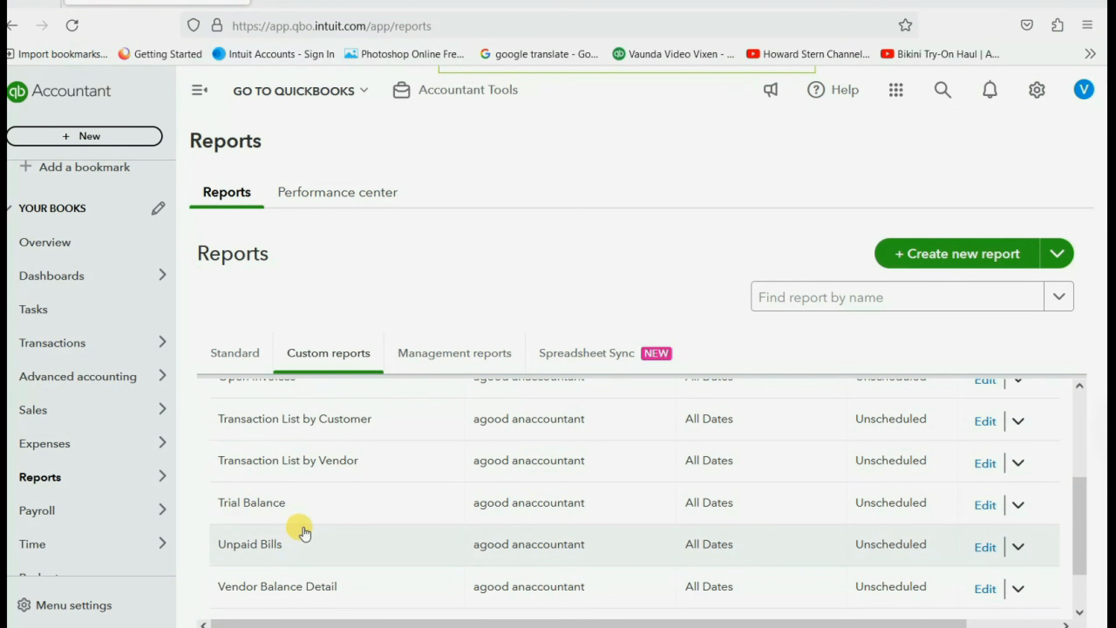
click(262, 545)
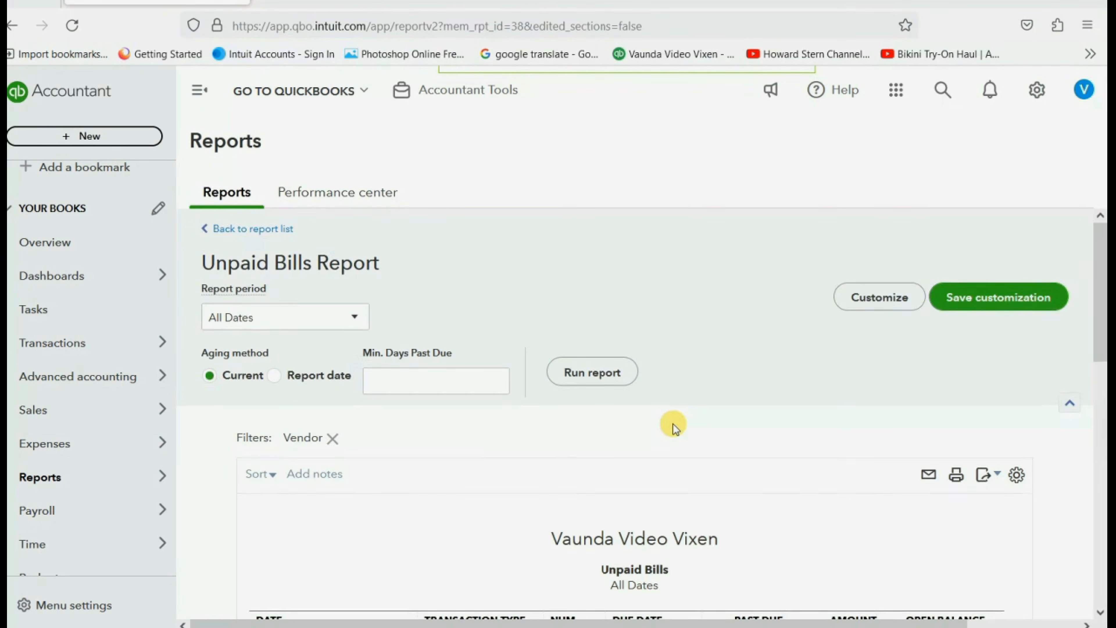
scroll(673, 424, down, 7)
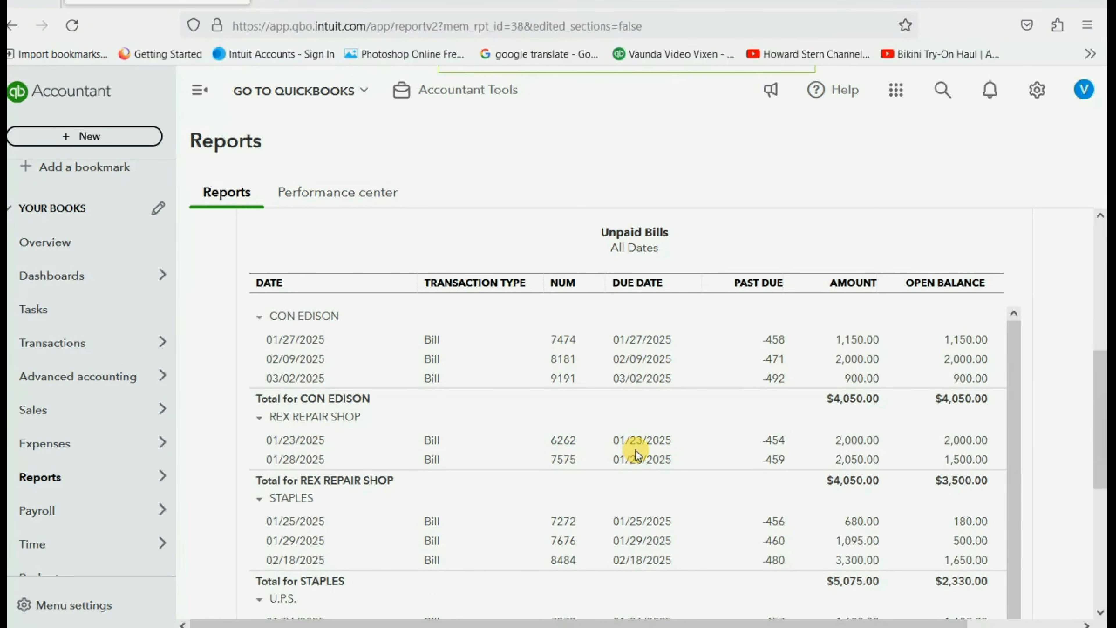
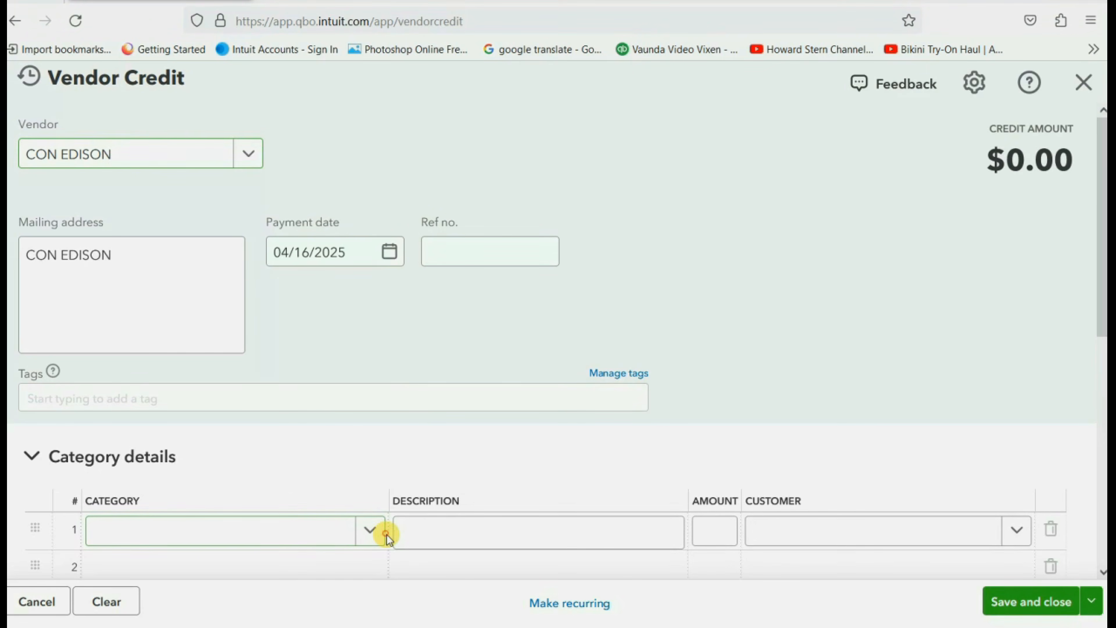
Add an ELECTRIC EXP line for $1,000.00 with the description "6161" to the CON EDISON vendor credit.
click(369, 531)
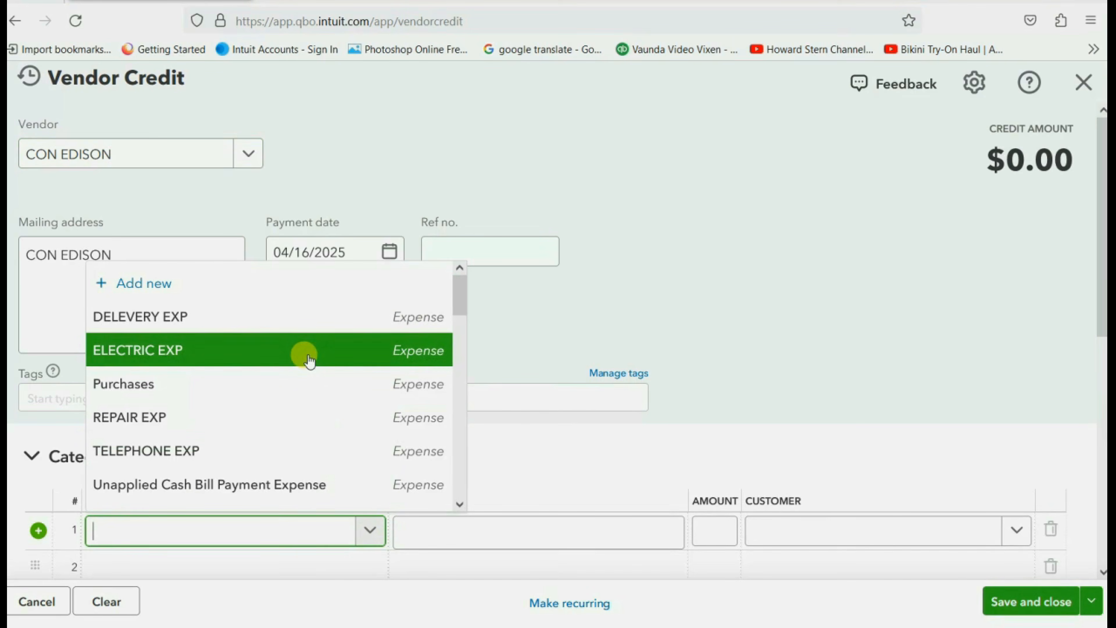
click(308, 354)
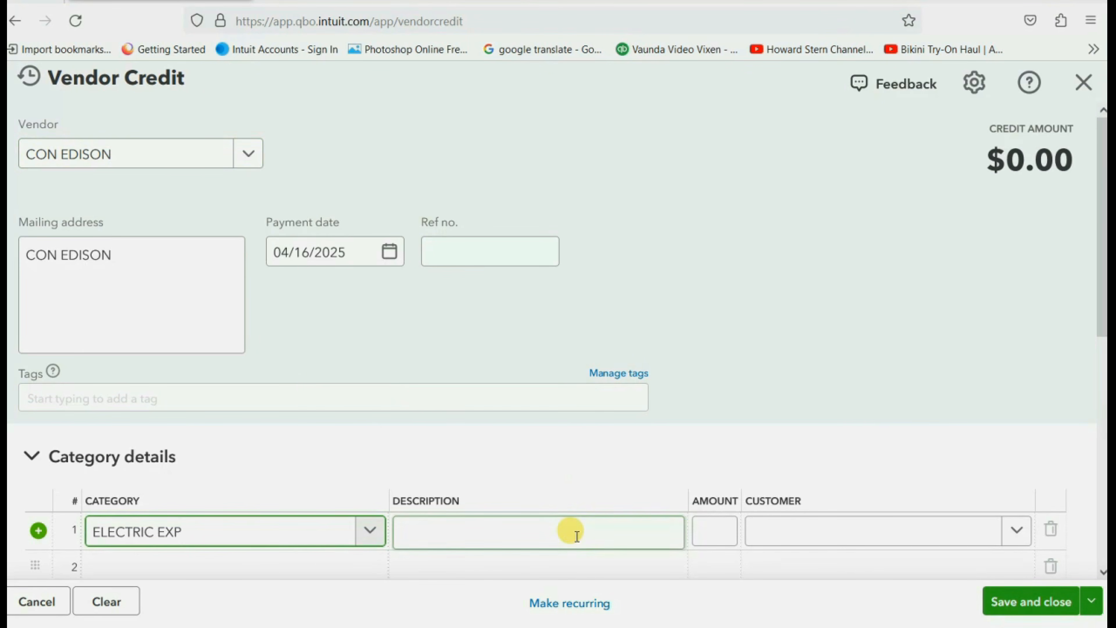
click(706, 532)
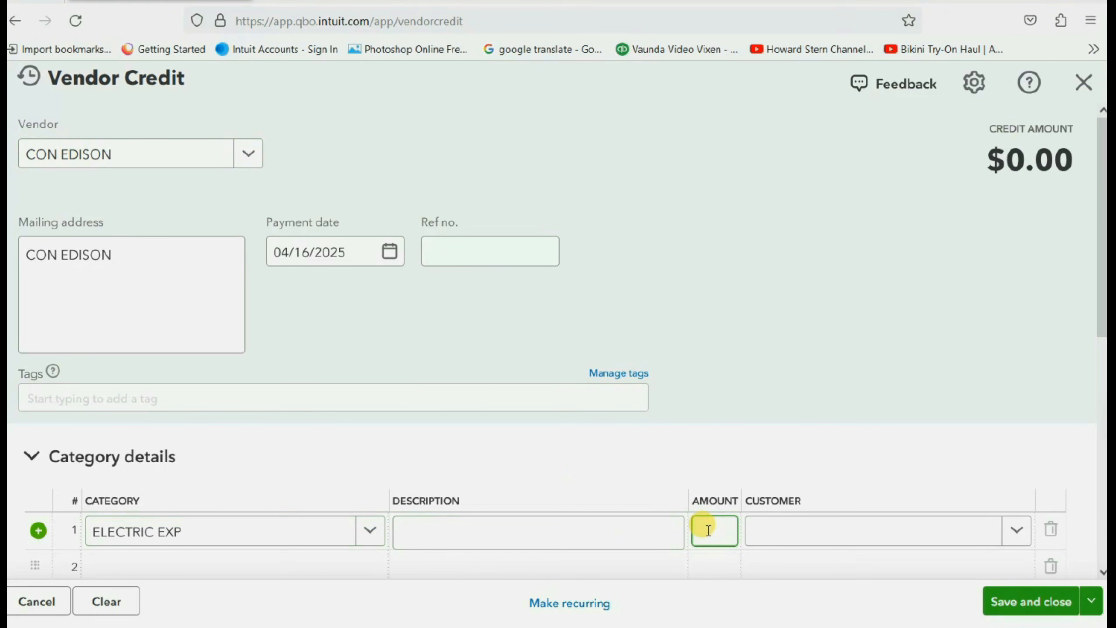
text(1000)
key(Tab)
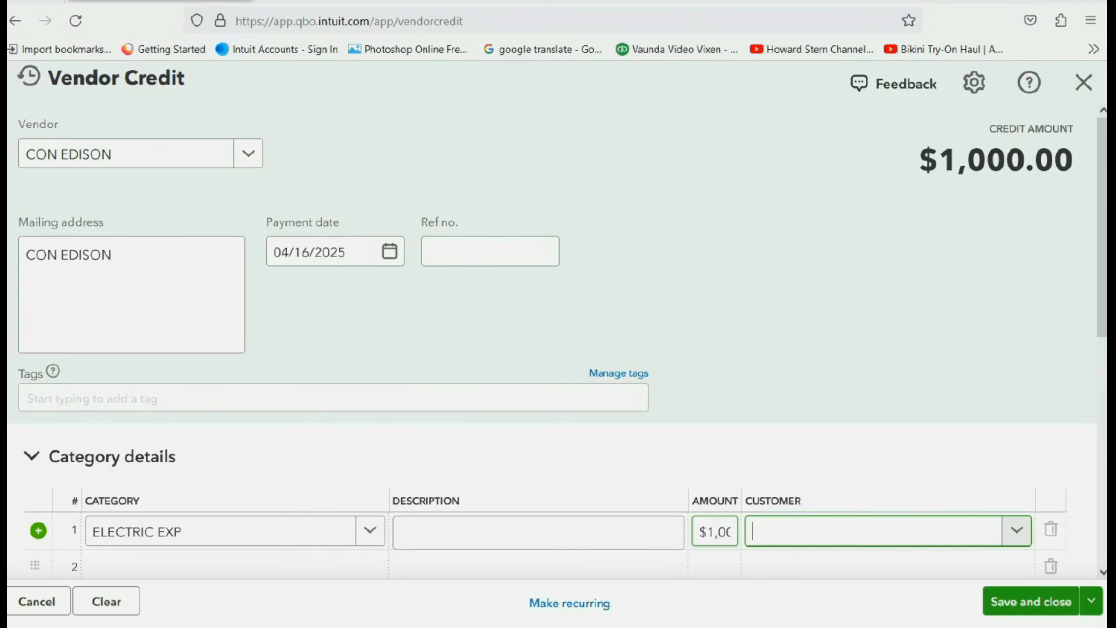
click(614, 527)
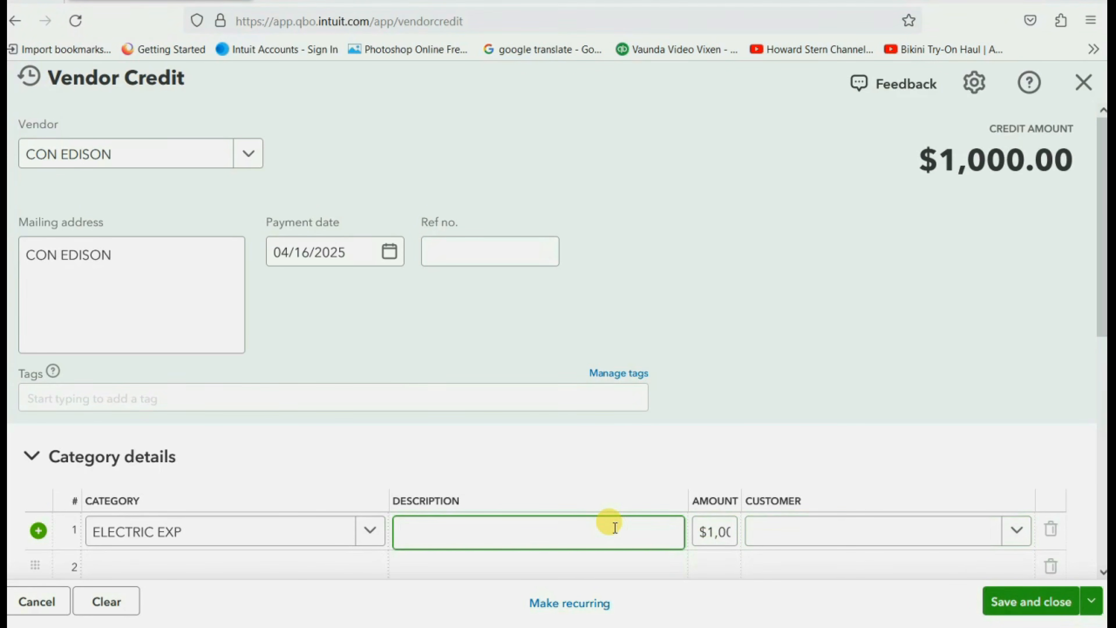
text(6161)
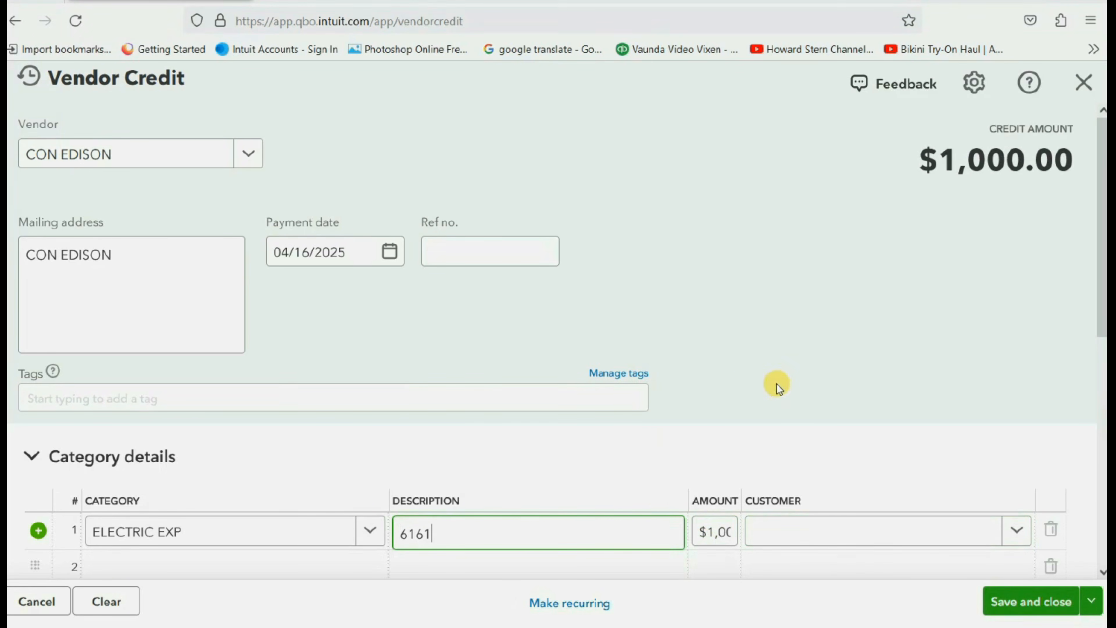
Review the CON EDISON vendor credit down to its total, and save and close it.
scroll(810, 376, down, 2)
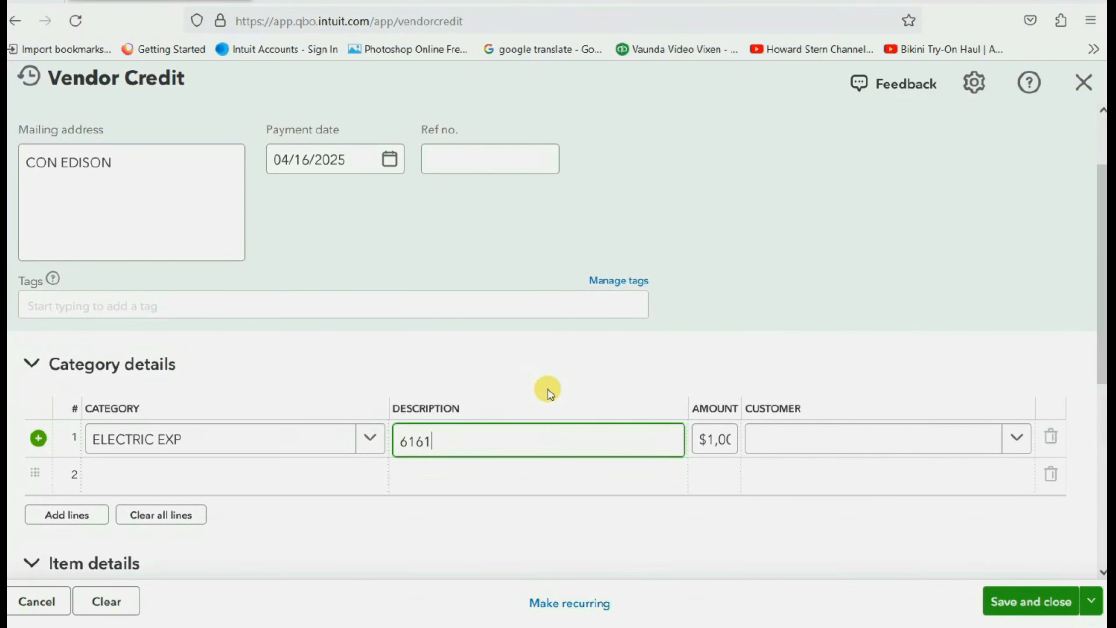
scroll(548, 390, up, 2)
scroll(548, 387, down, 2)
scroll(601, 379, up, 2)
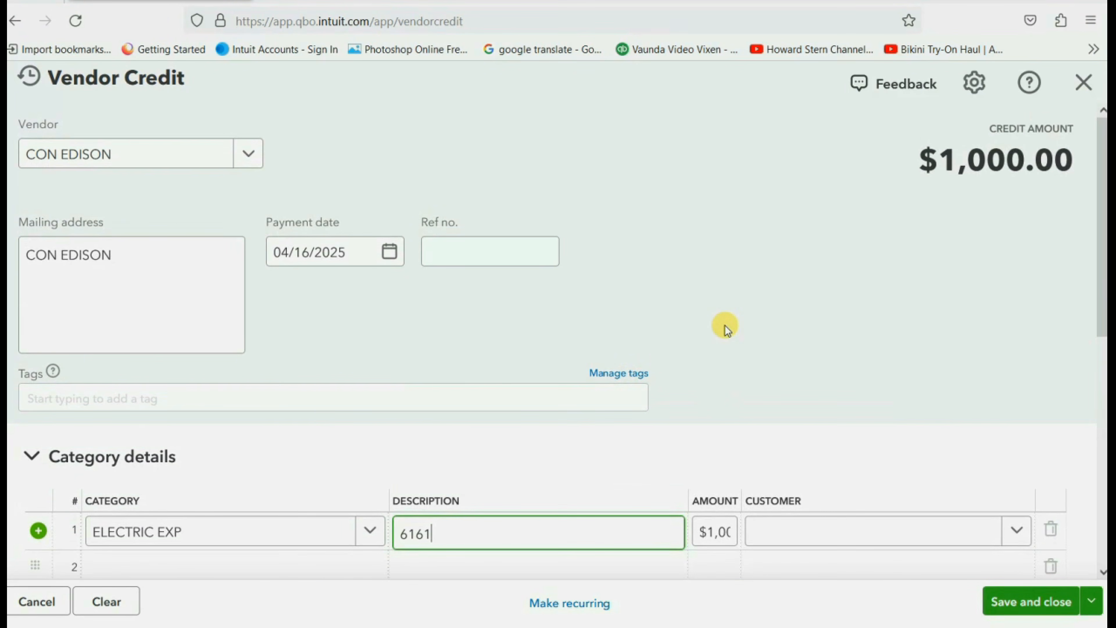
scroll(725, 326, down, 8)
scroll(928, 506, down, 2)
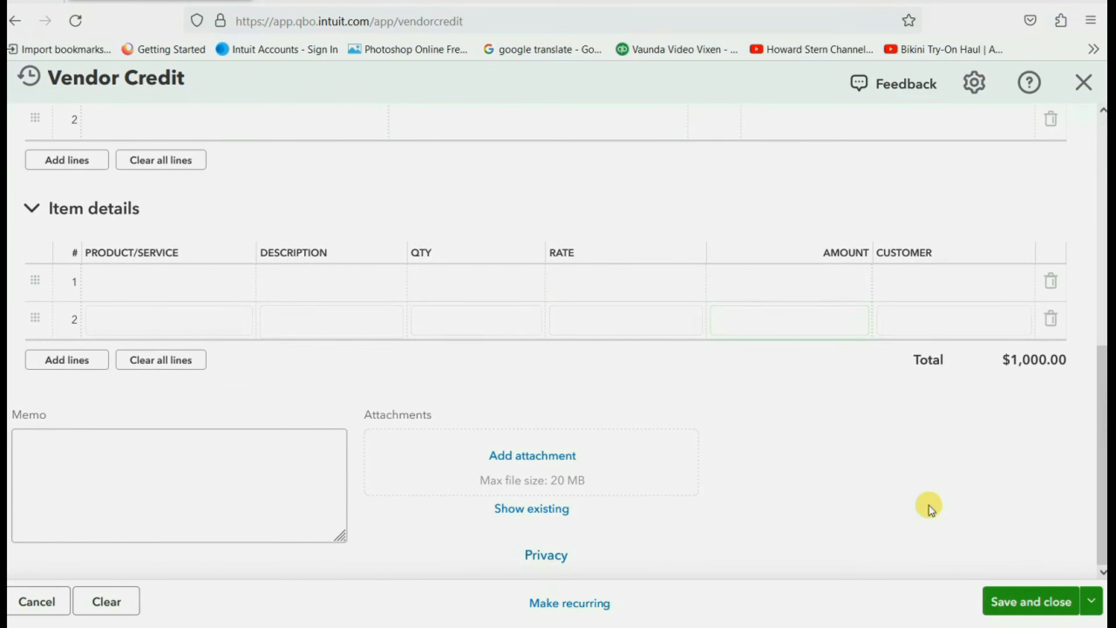
click(1091, 602)
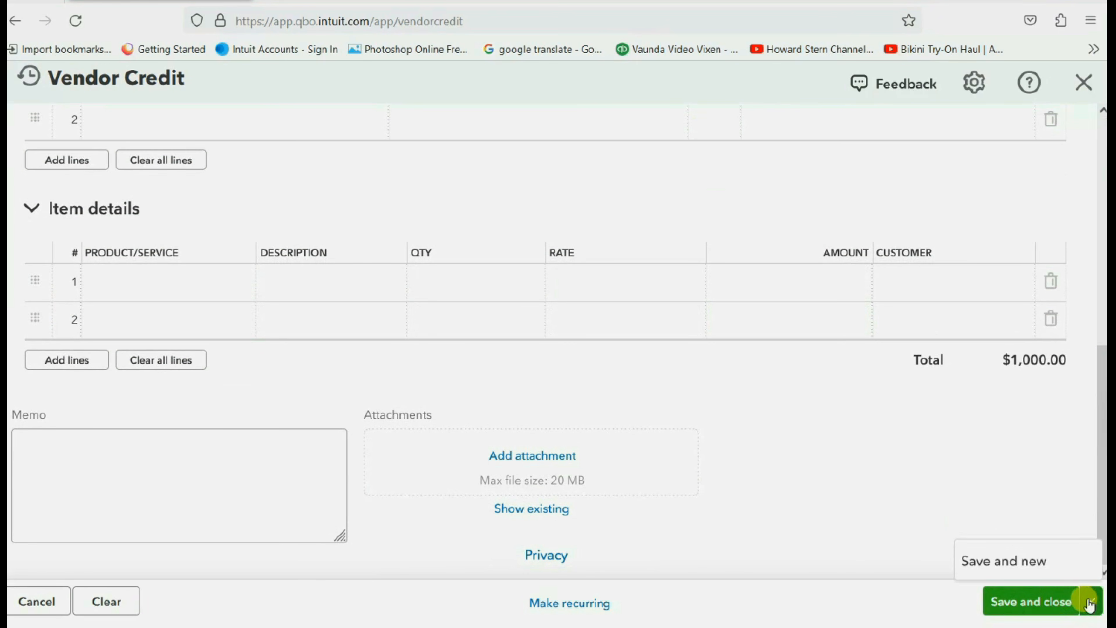
click(1020, 603)
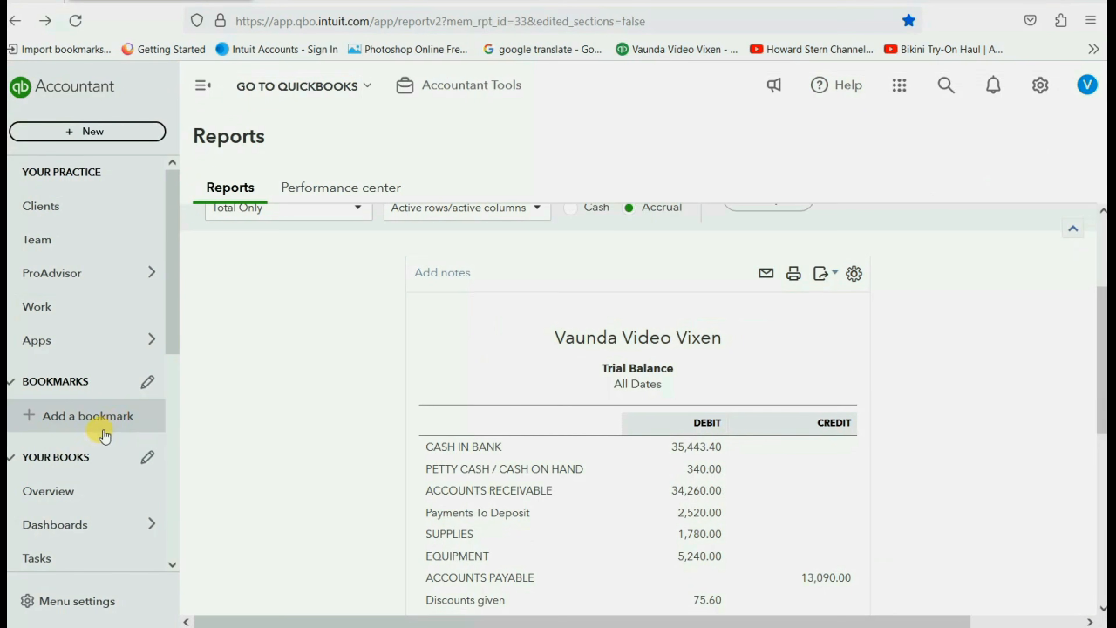
Open the Unpaid Bills report from the custom reports and check the 04/16/2025 vendor credit under CON EDISON.
scroll(94, 309, down, 4)
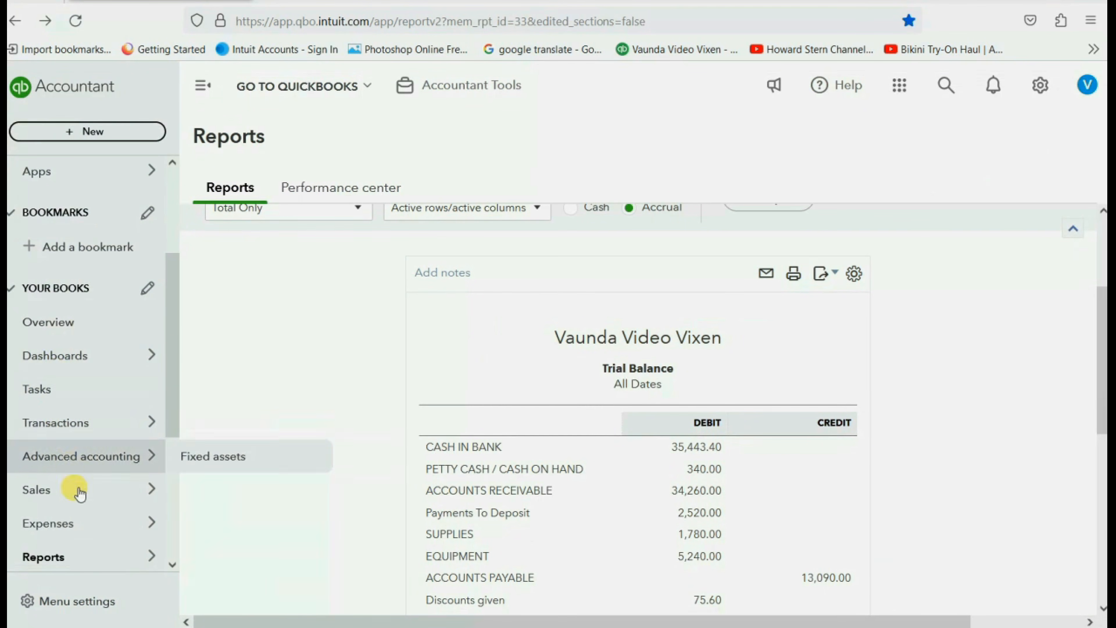
mouse_move(112, 555)
click(210, 554)
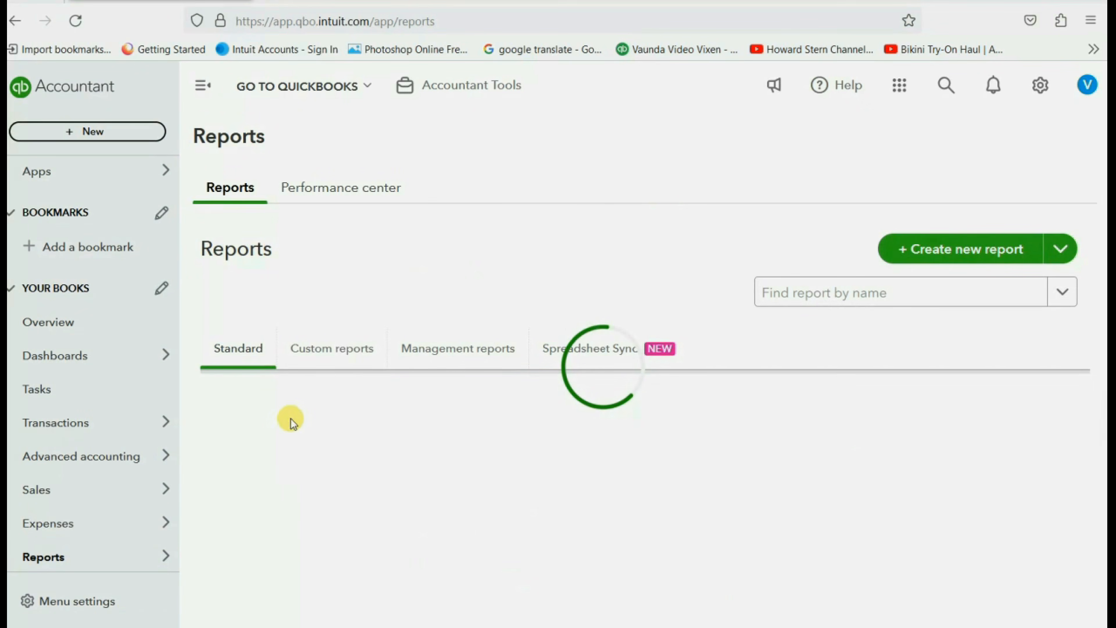
click(329, 348)
scroll(319, 475, down, 4)
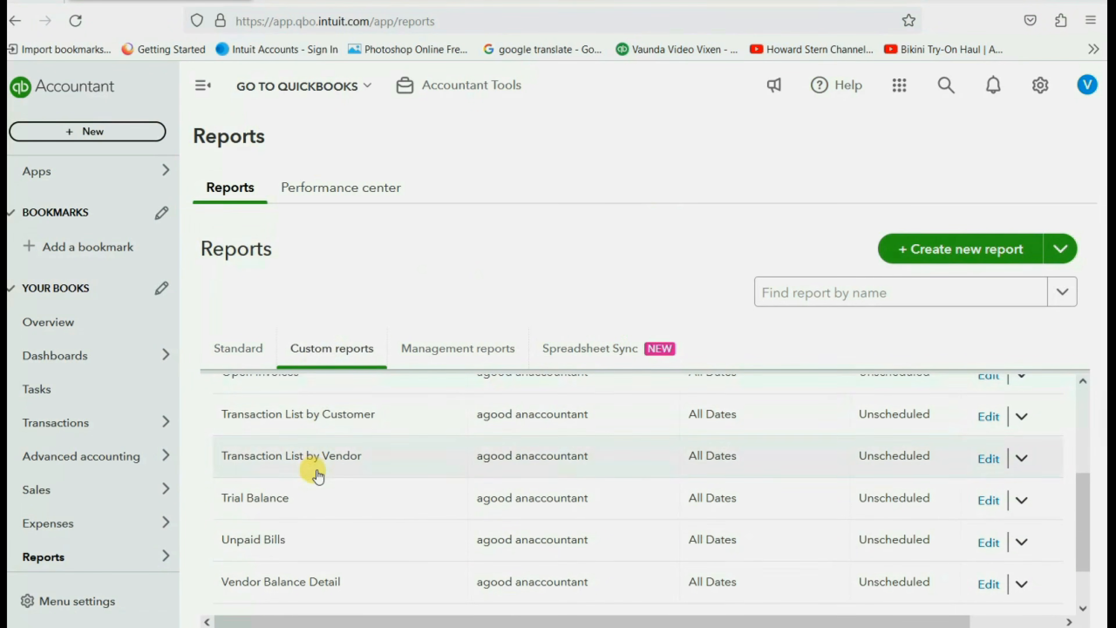
click(262, 538)
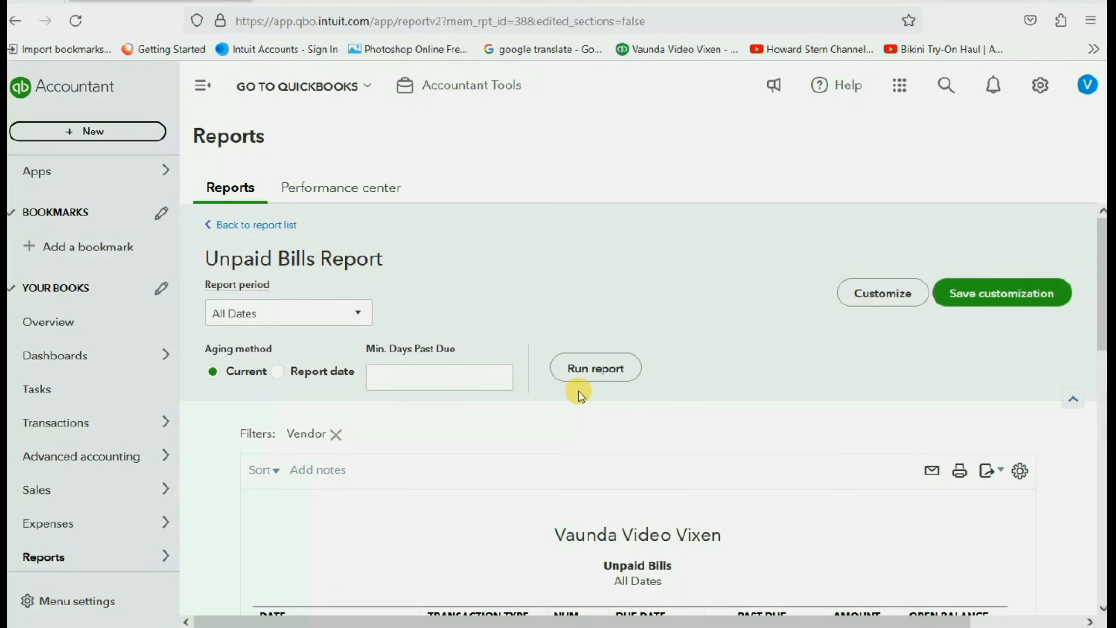
scroll(580, 393, down, 5)
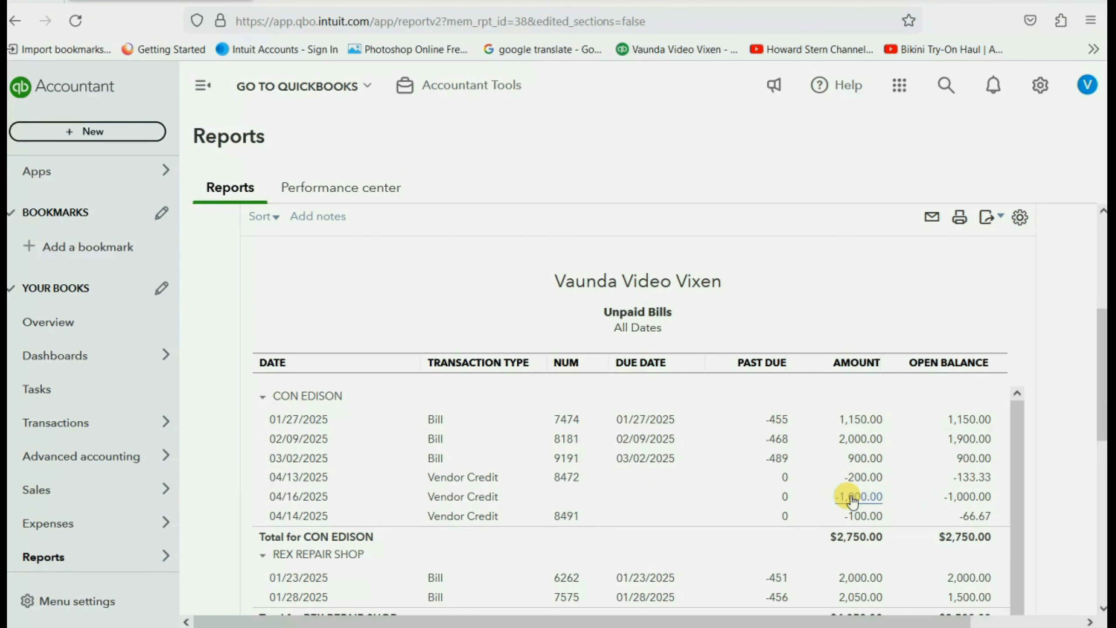
click(413, 626)
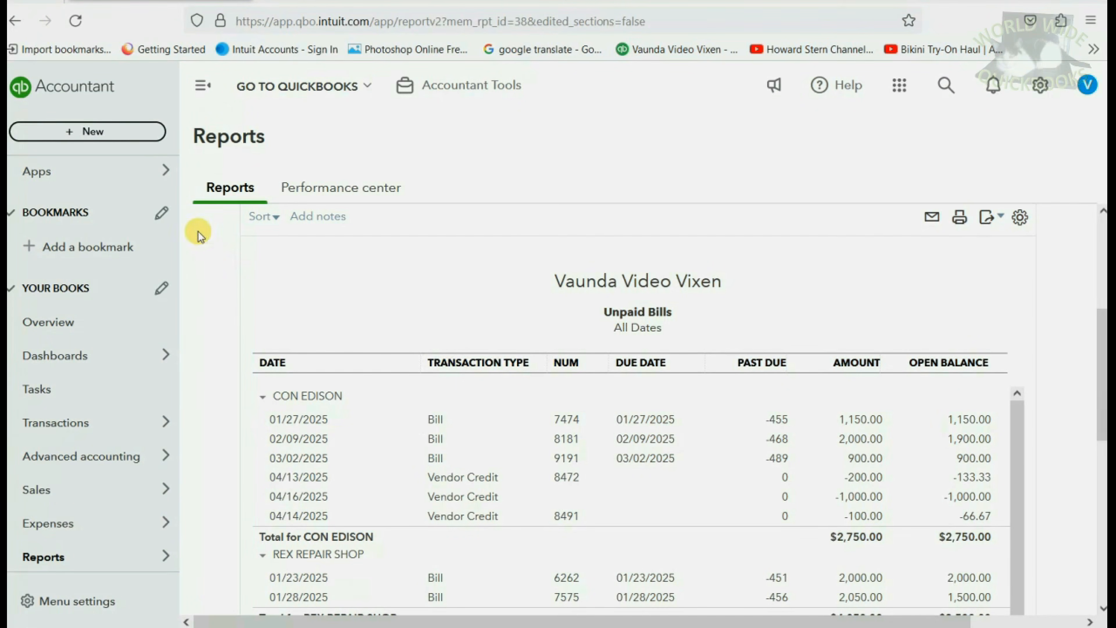
Start a new bank deposit and set its date to 04/16/2025.
click(102, 140)
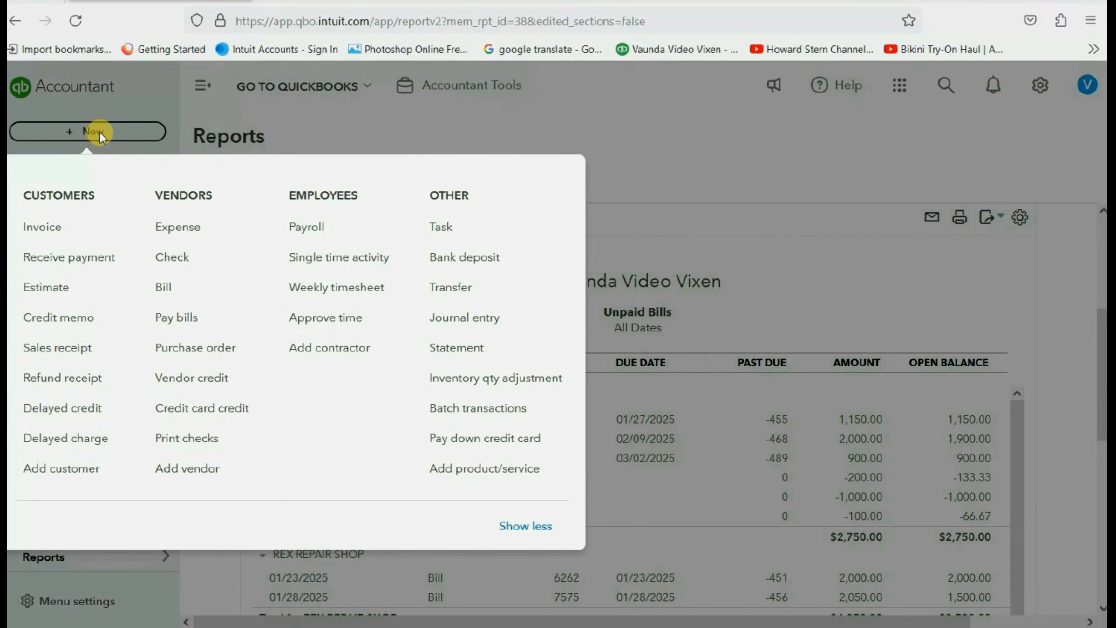
click(451, 257)
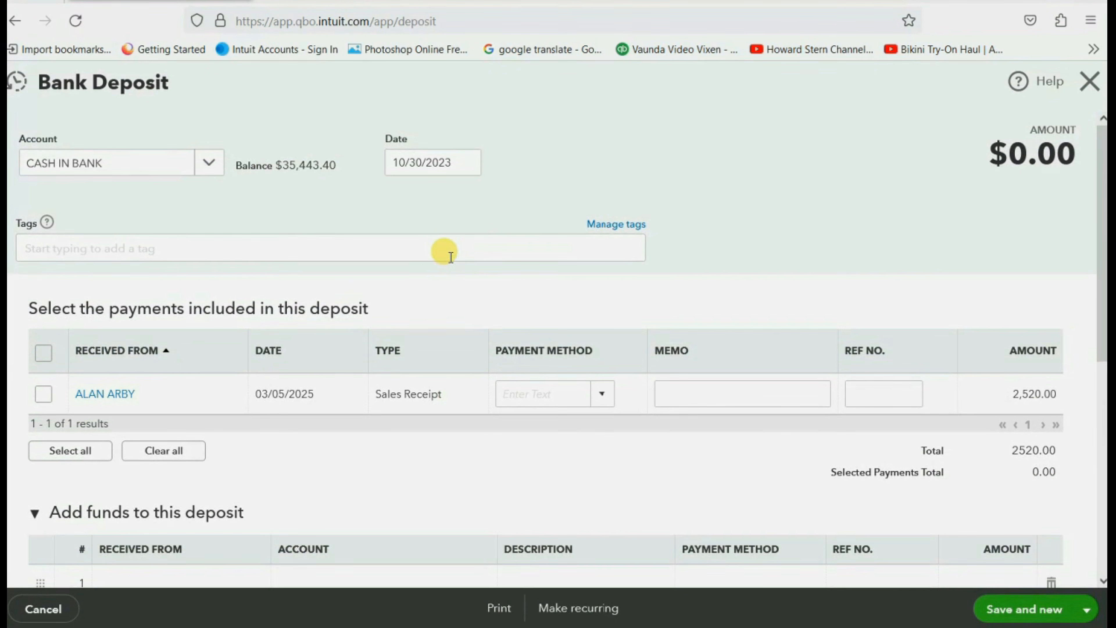
click(465, 163)
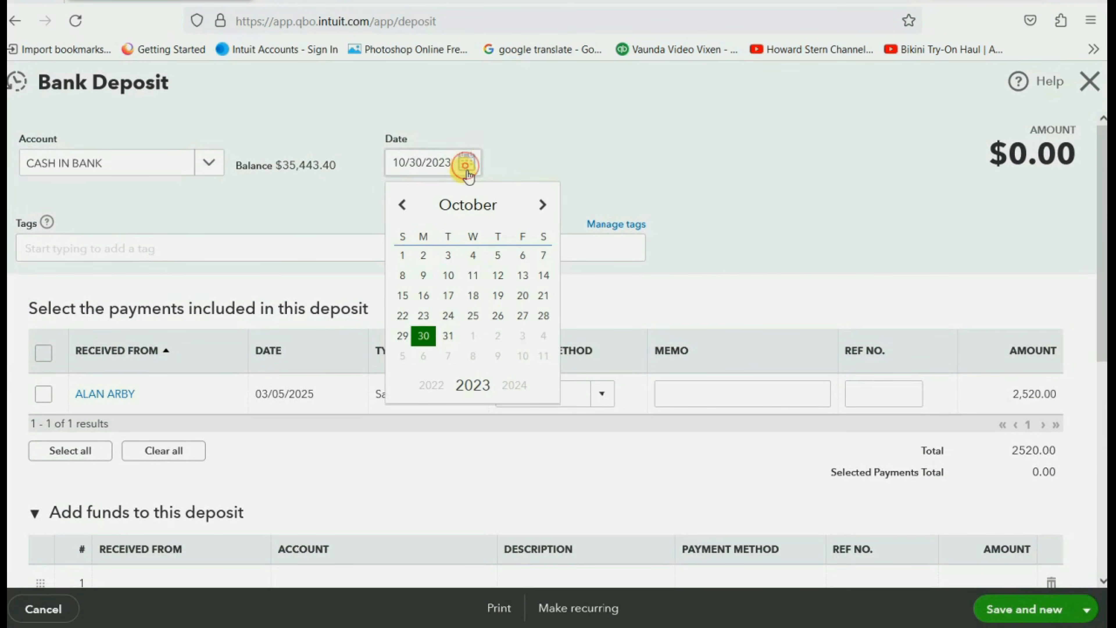
click(538, 205)
click(538, 205)
click(538, 205)
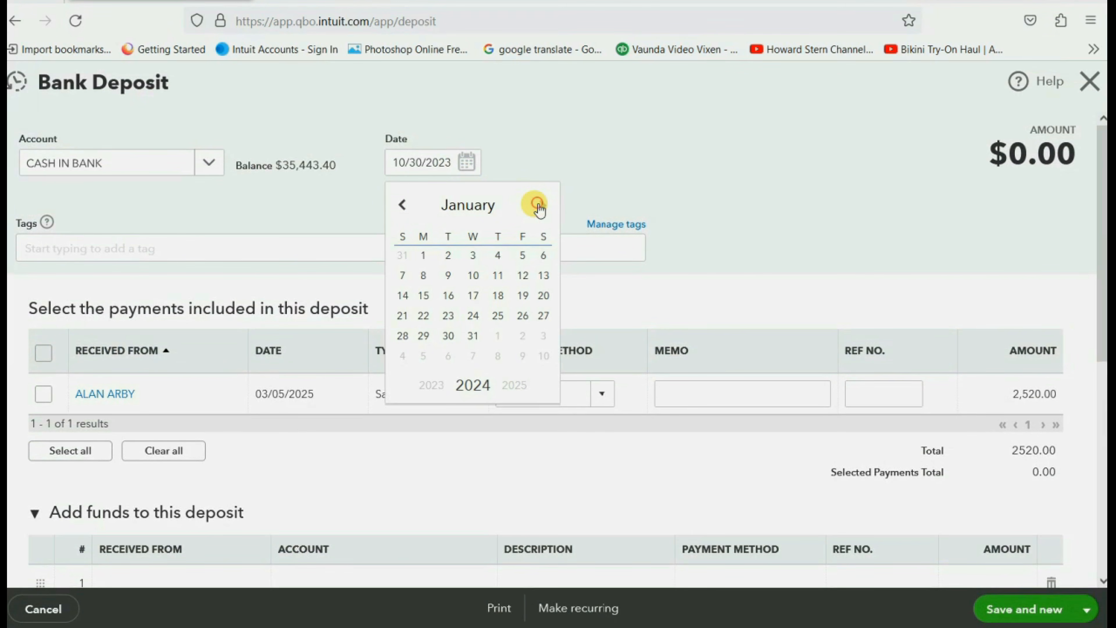
click(538, 205)
click(538, 205)
click(540, 206)
click(449, 296)
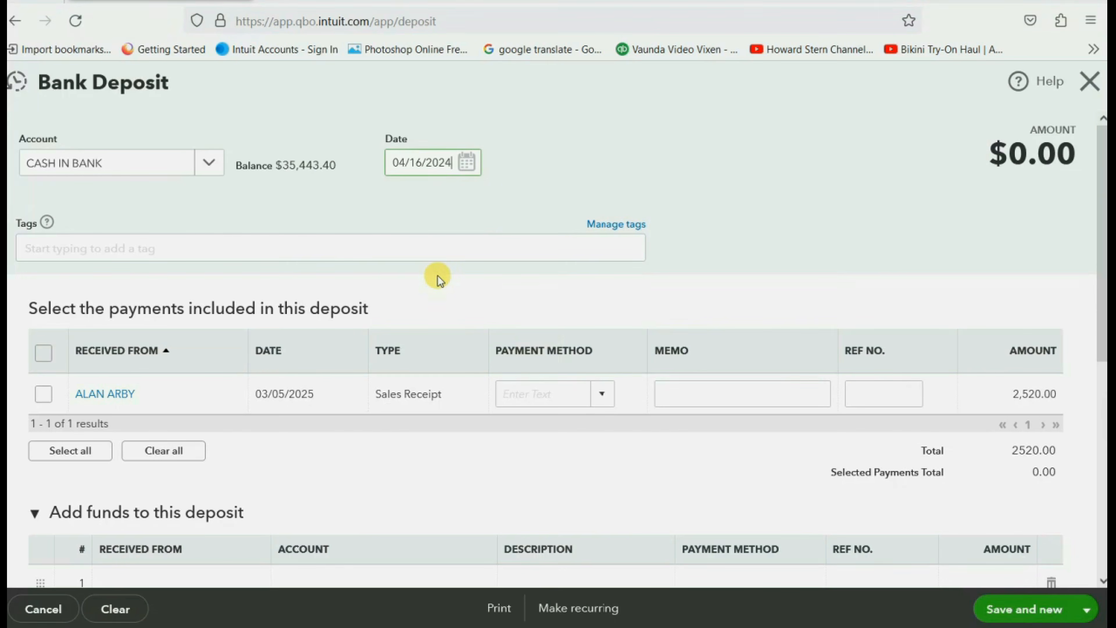
key(BackSpace)
key(Tab)
Choose CON EDISON as the received-from name on the first line of the funds added to the deposit.
scroll(468, 295, down, 3)
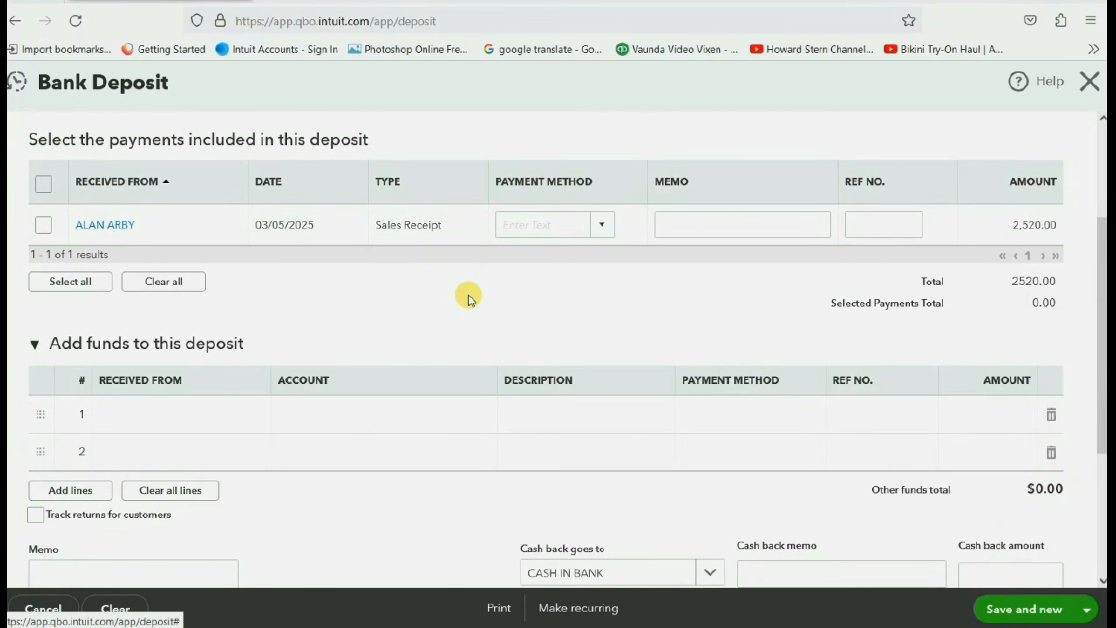
scroll(173, 243, down, 2)
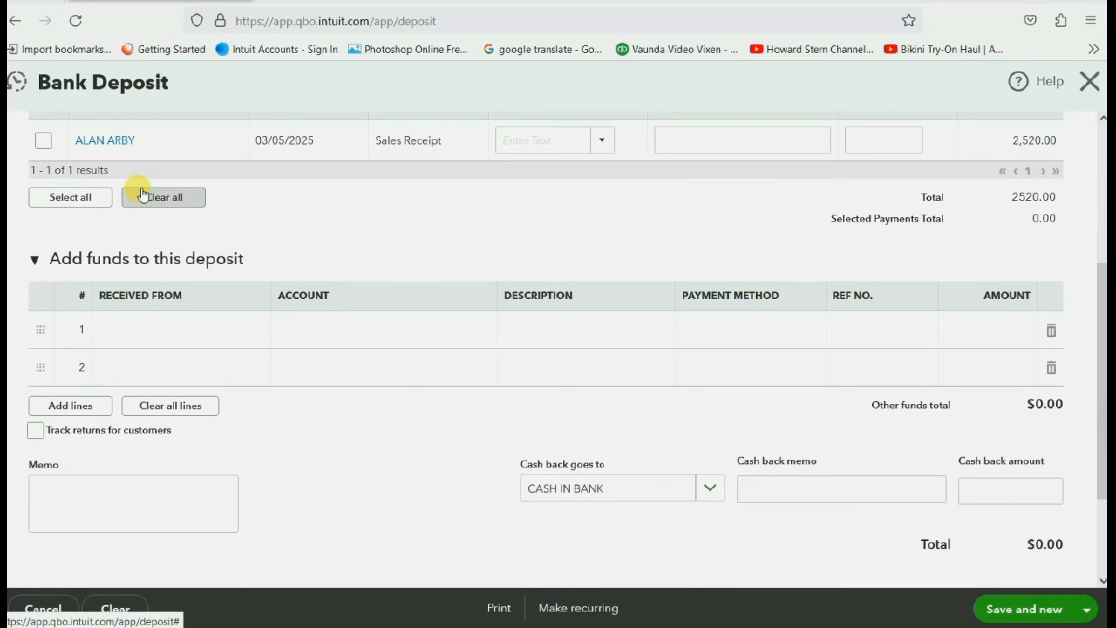
scroll(154, 195, up, 4)
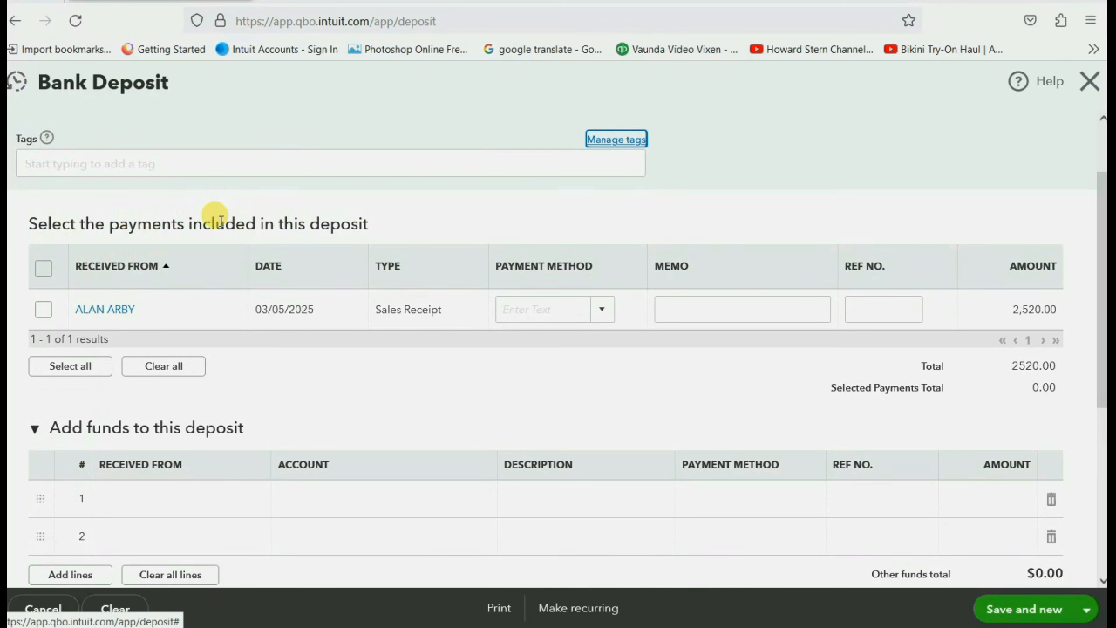
scroll(219, 221, down, 2)
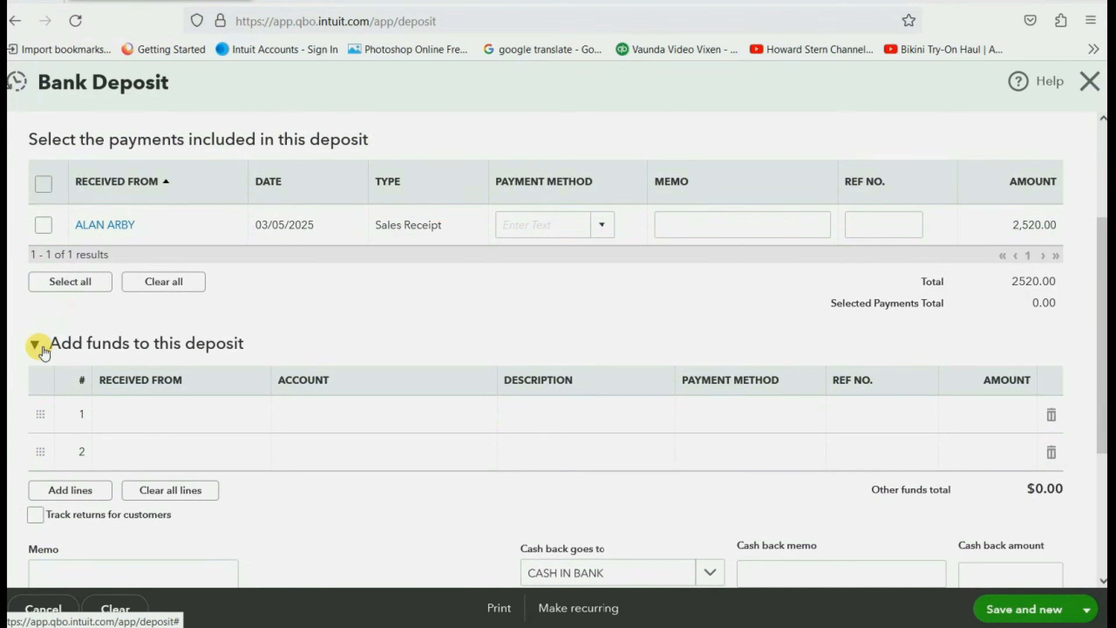
click(33, 347)
click(33, 348)
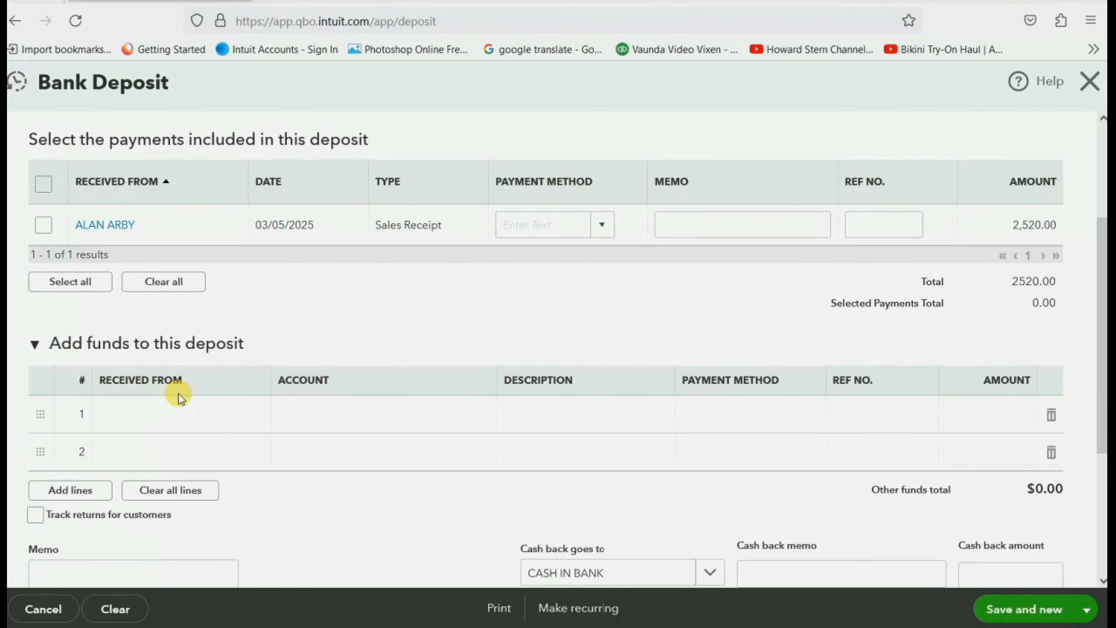
click(253, 414)
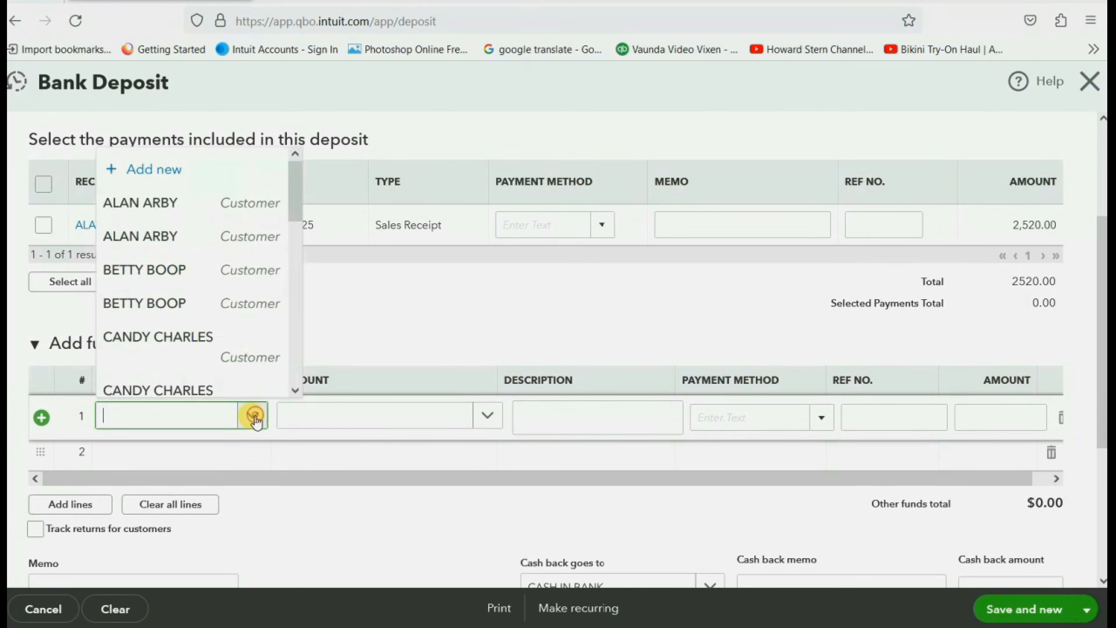
click(253, 416)
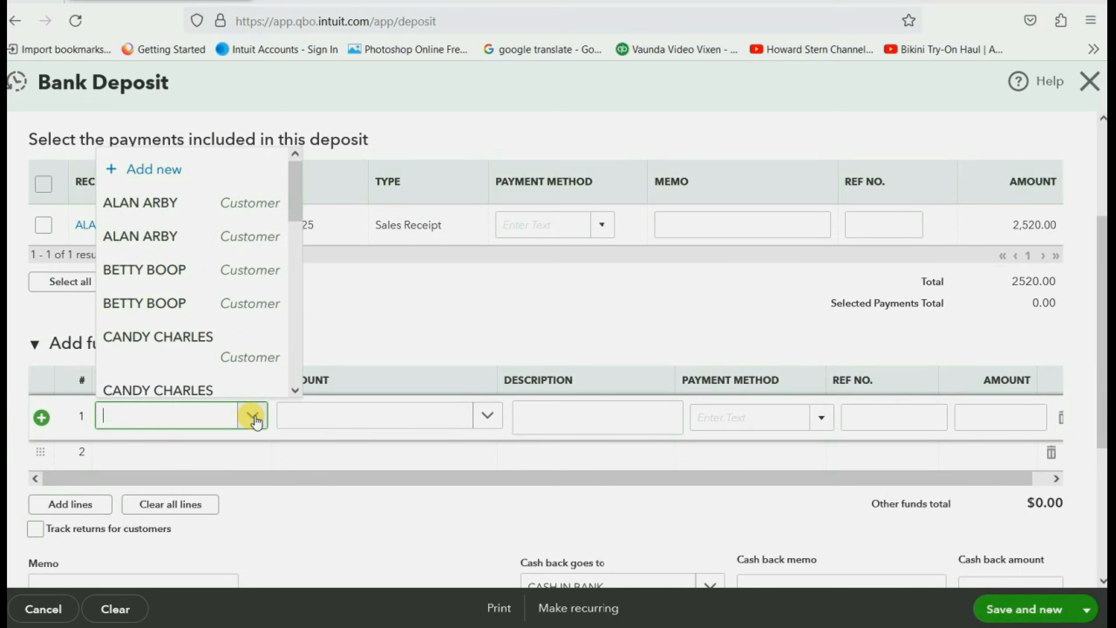
scroll(249, 368, down, 3)
click(247, 369)
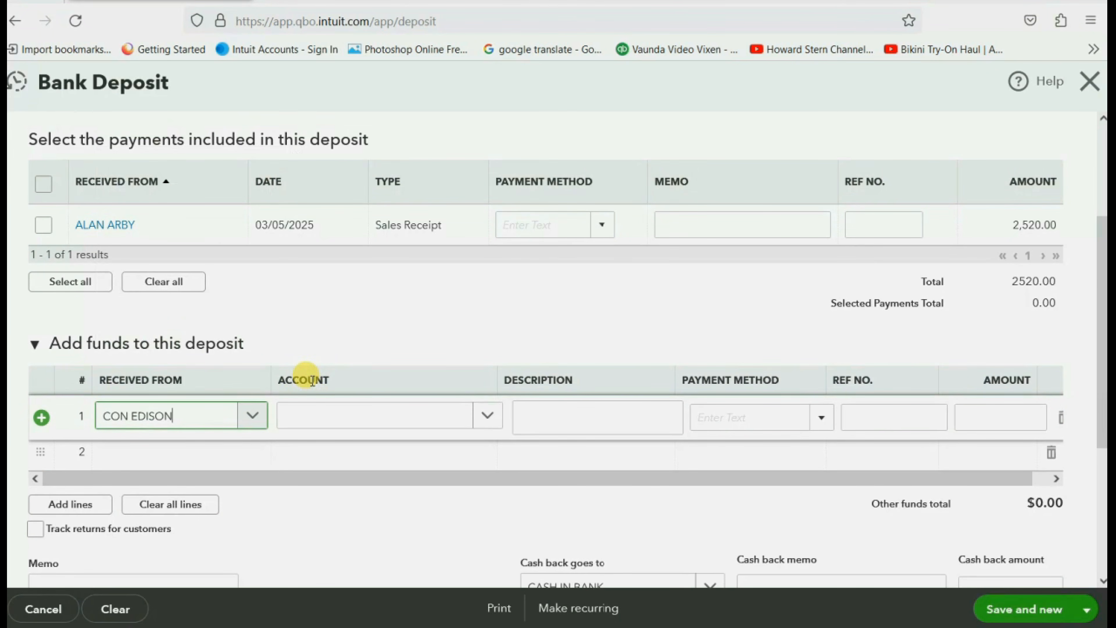
Assign the ACCOUNTS PAYABLE account to the CON EDISON deposit line.
click(478, 420)
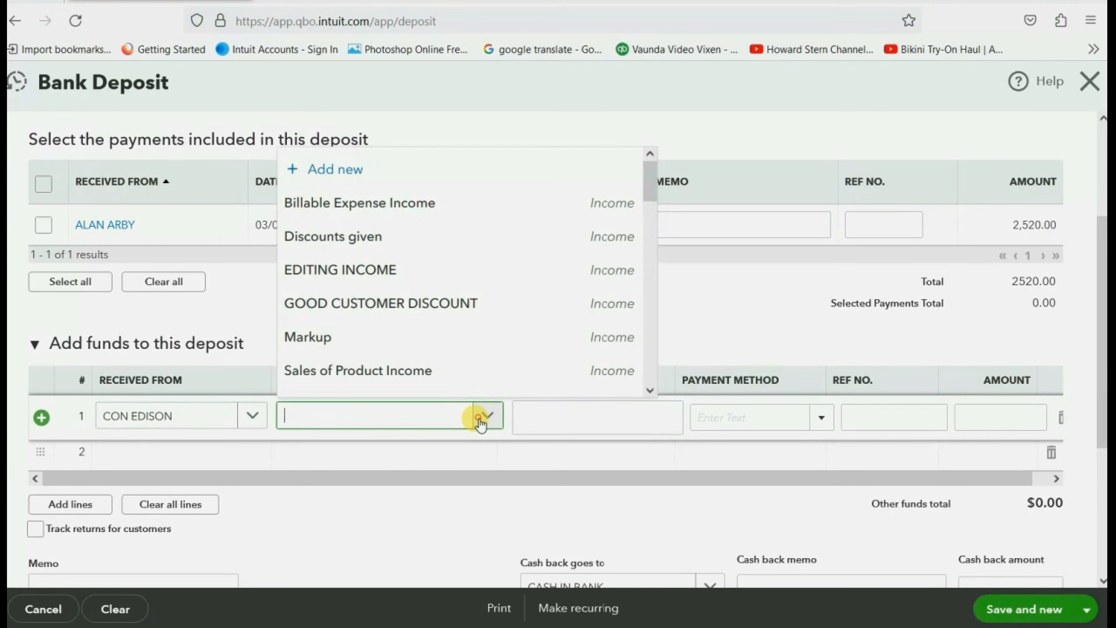
click(481, 423)
click(481, 423)
click(481, 423)
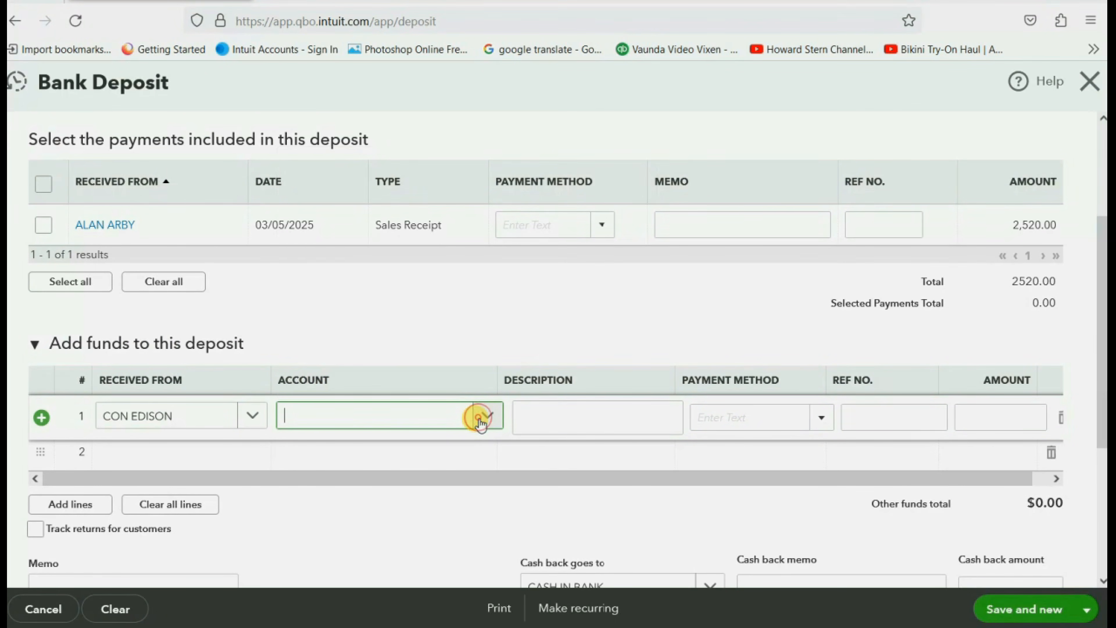
click(481, 421)
click(481, 421)
click(484, 420)
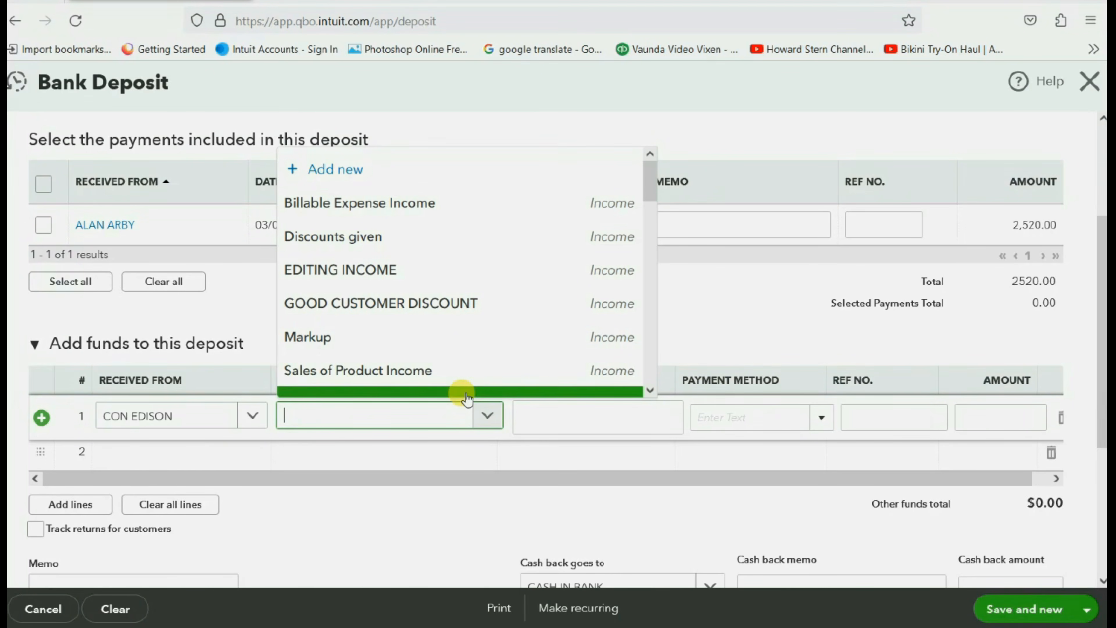
text(ACC)
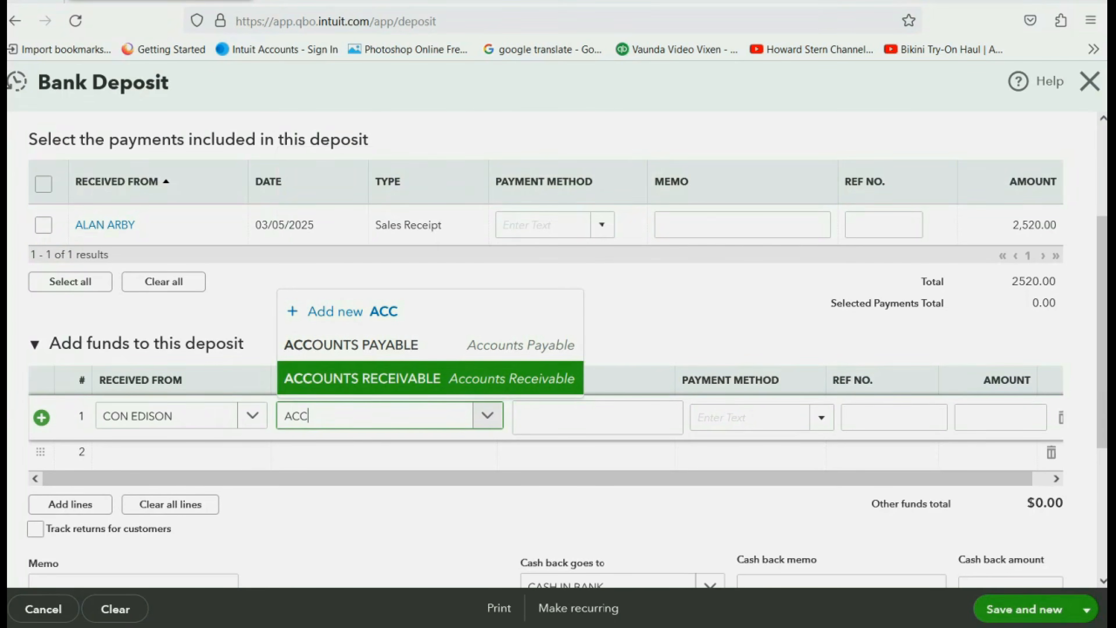
click(469, 344)
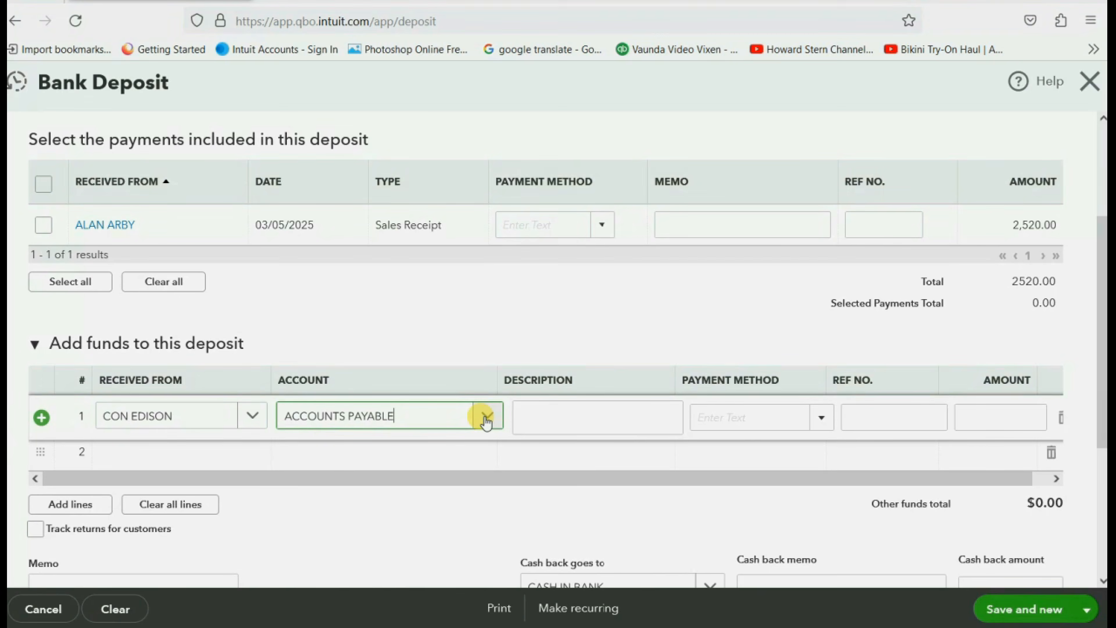
Enter an amount of 1,000.00 on the CON EDISON deposit line and review the deposit form.
click(986, 420)
scroll(722, 377, up, 3)
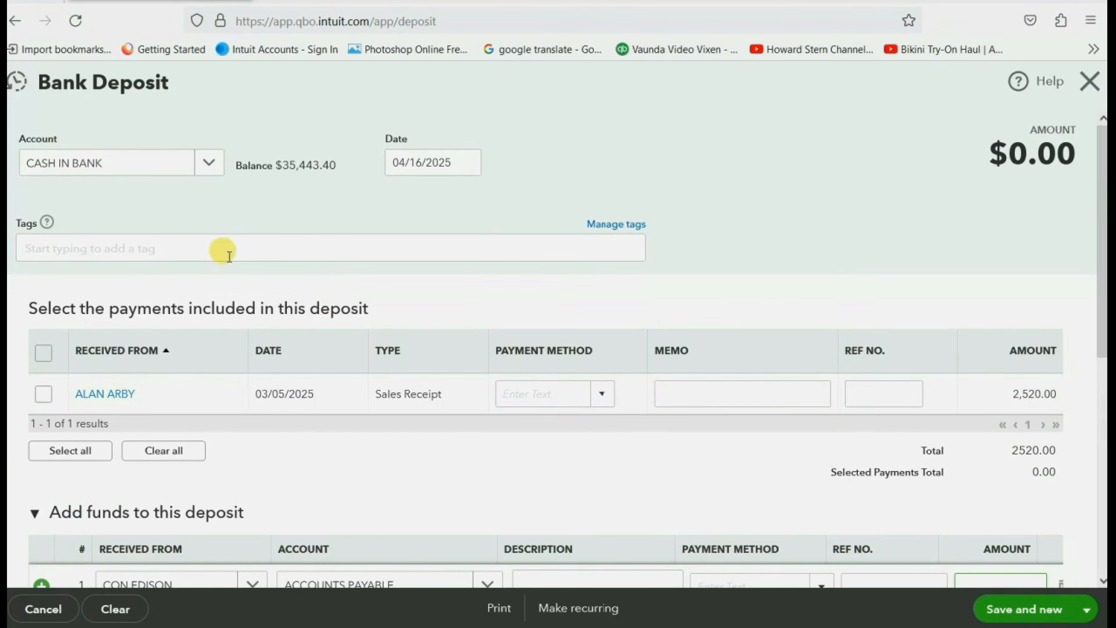
scroll(716, 425, down, 3)
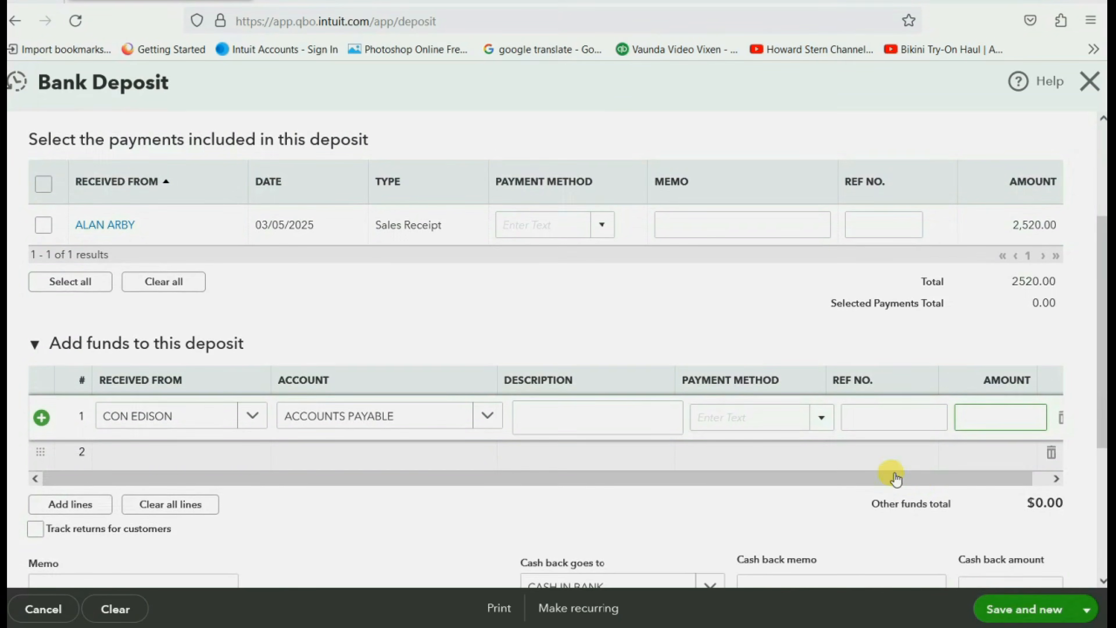
click(1002, 420)
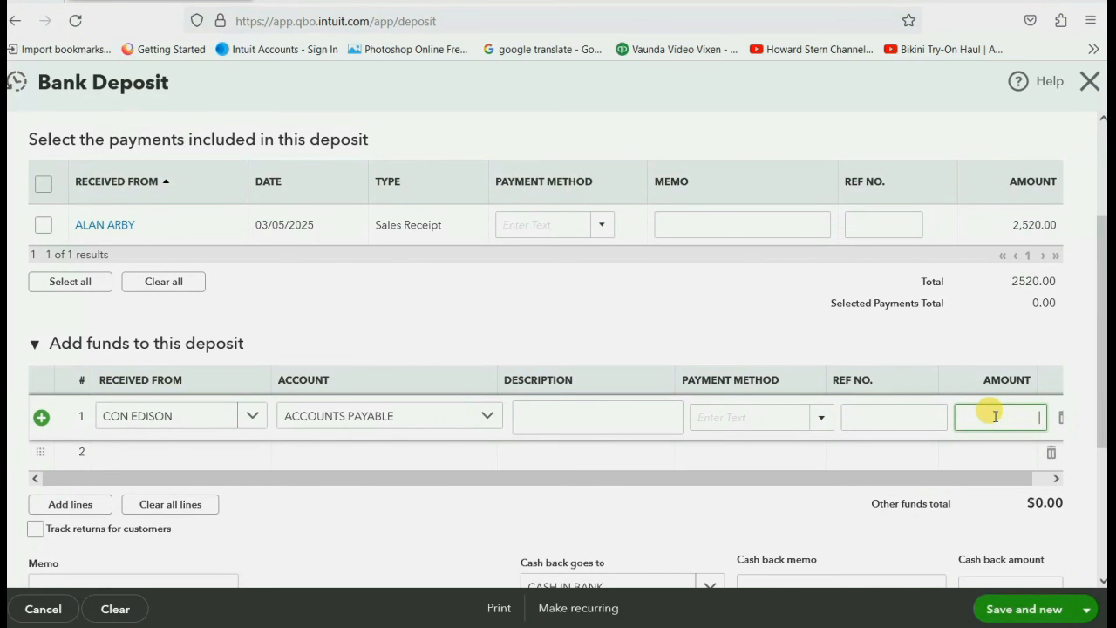
text(1000)
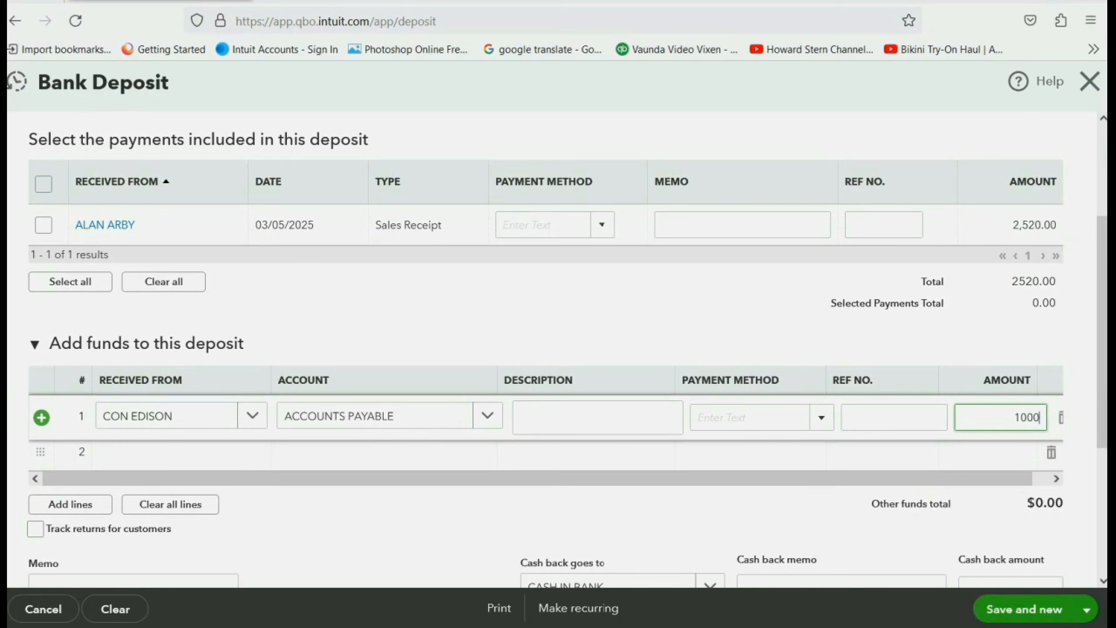
key(Tab)
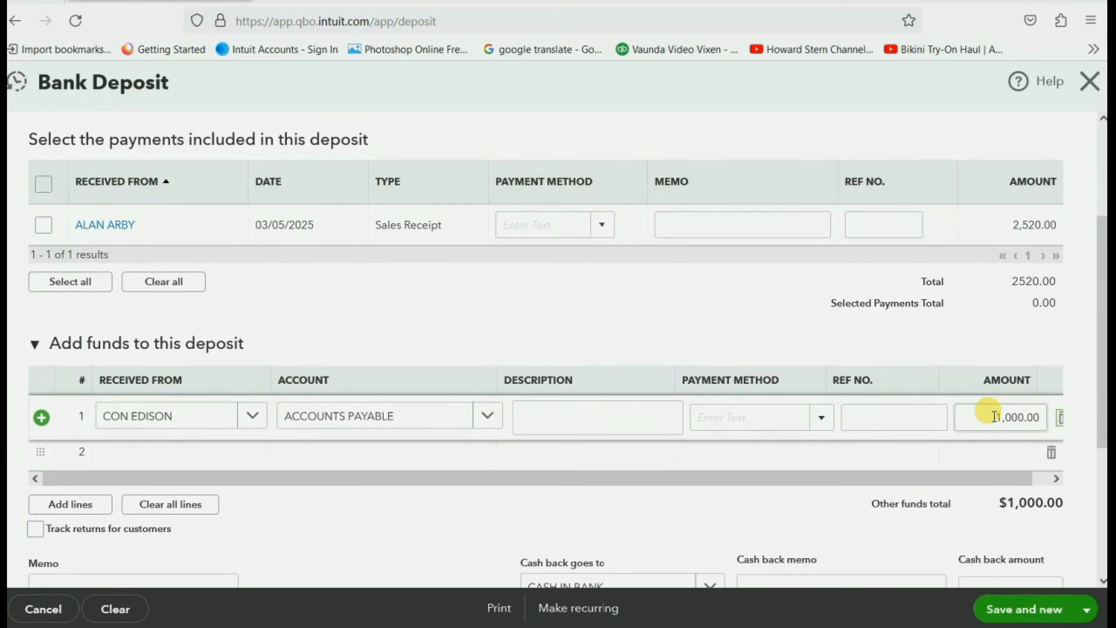
scroll(968, 386, up, 3)
scroll(890, 330, down, 3)
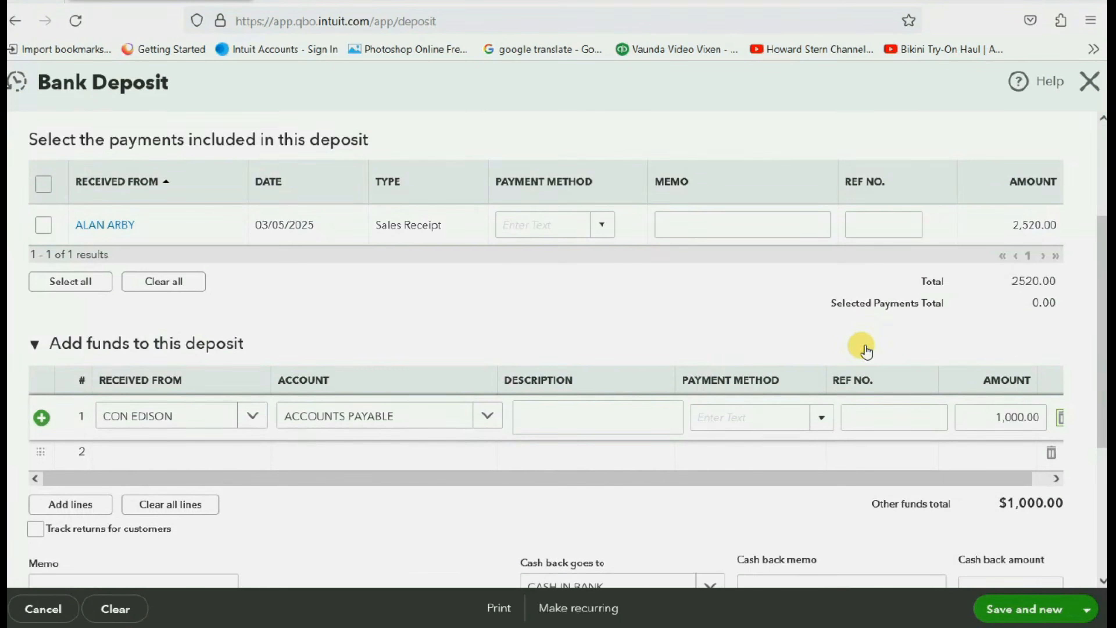
Save and close the CON EDISON bank deposit and return to the vendor's entries in the Unpaid Bills report.
click(1087, 609)
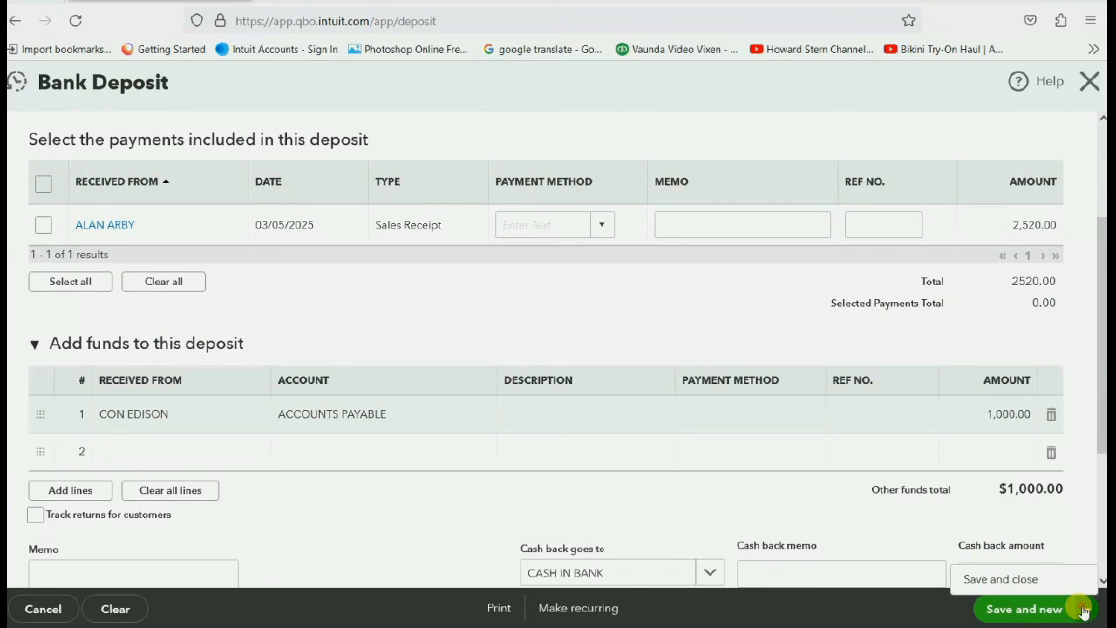
click(1004, 588)
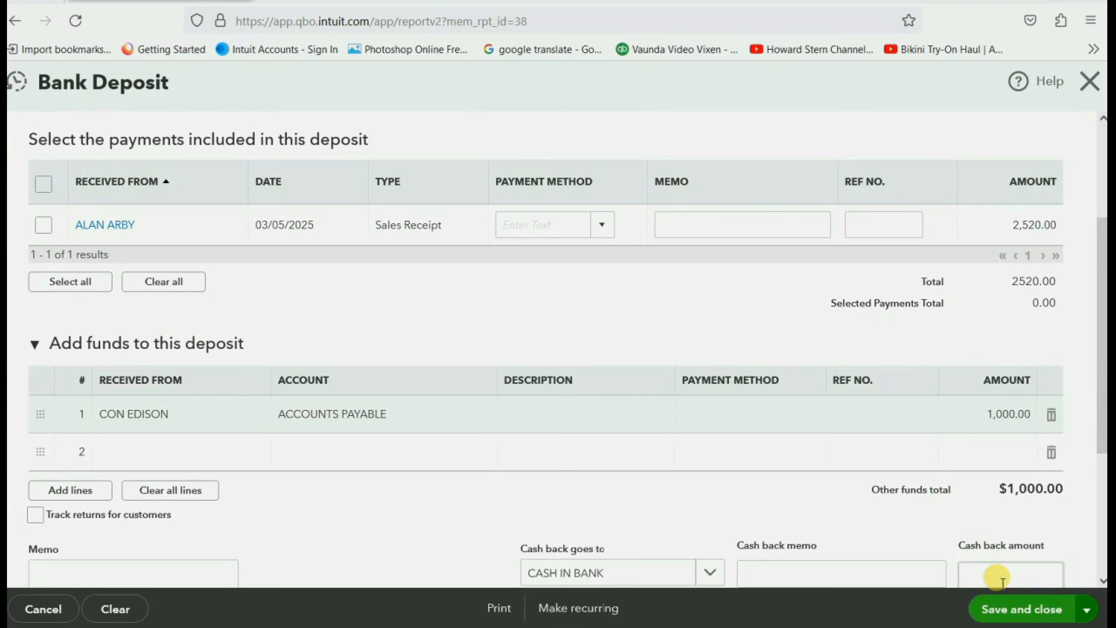
scroll(923, 459, down, 5)
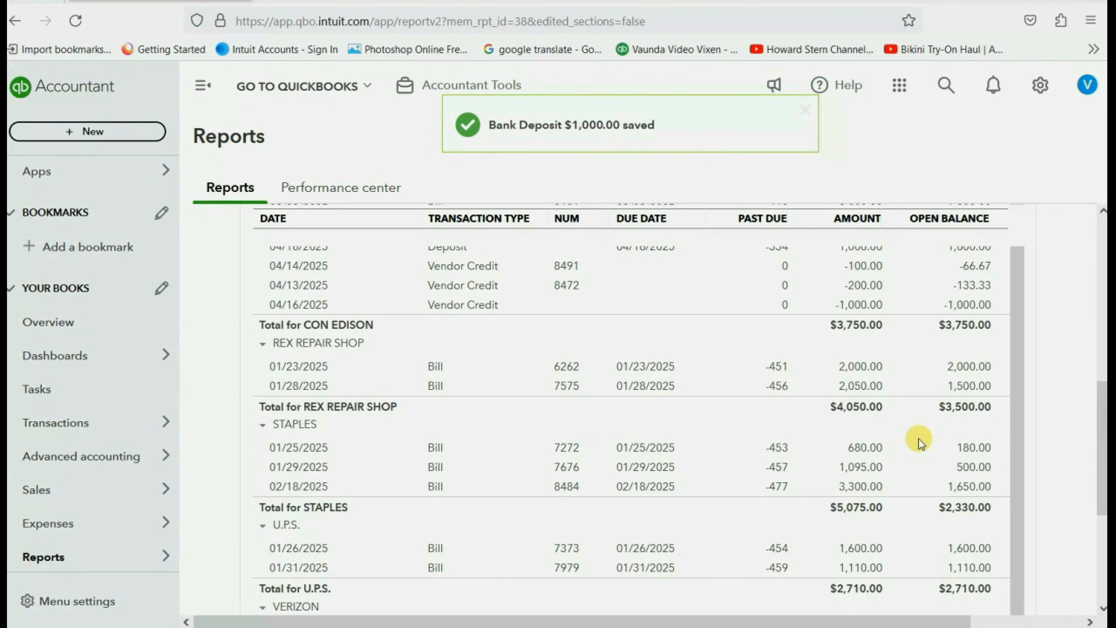
scroll(919, 440, up, 2)
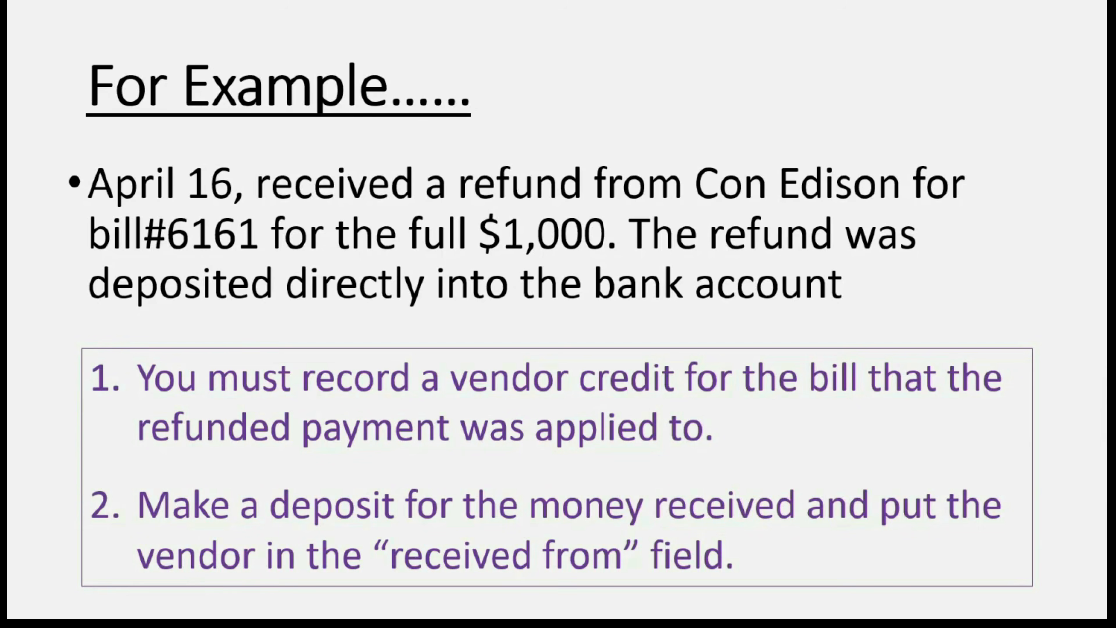
click(671, 549)
click(674, 549)
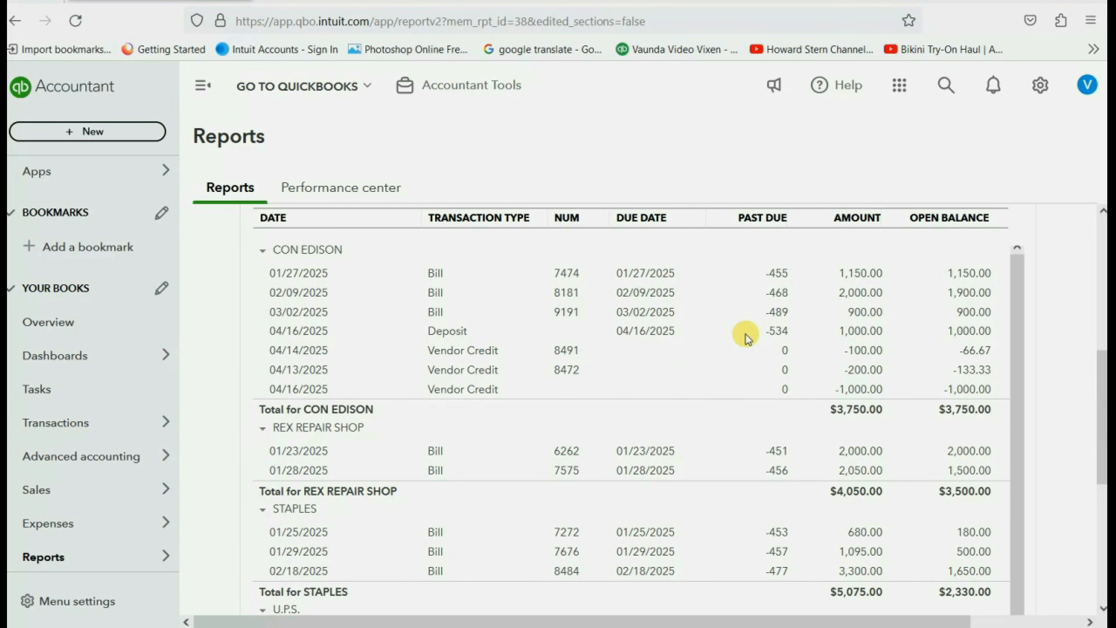
scroll(570, 368, up, 3)
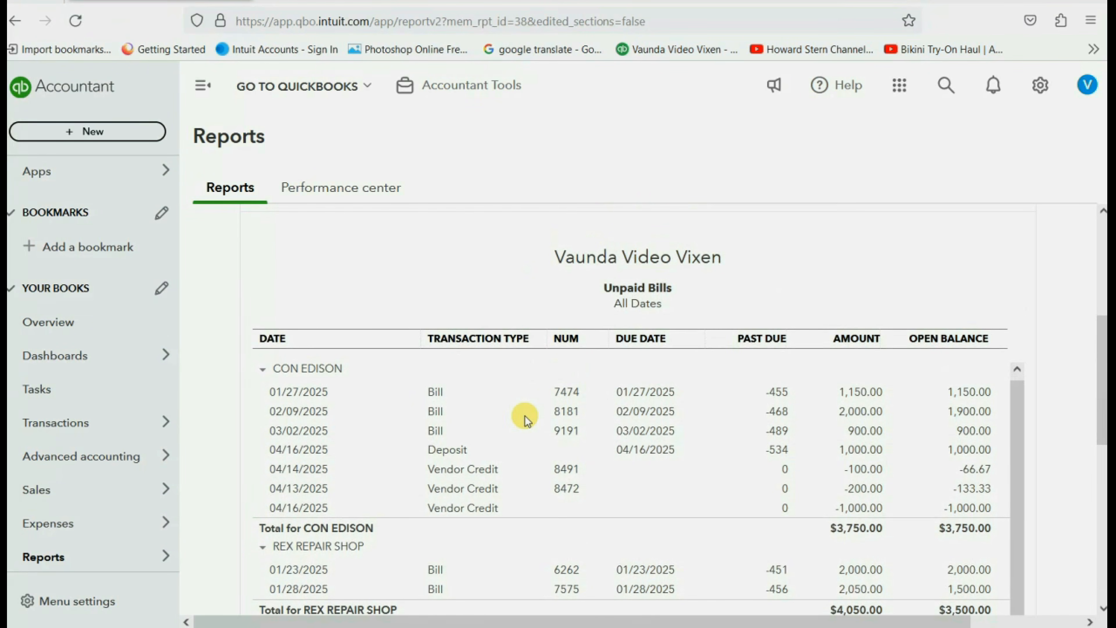
scroll(527, 418, down, 3)
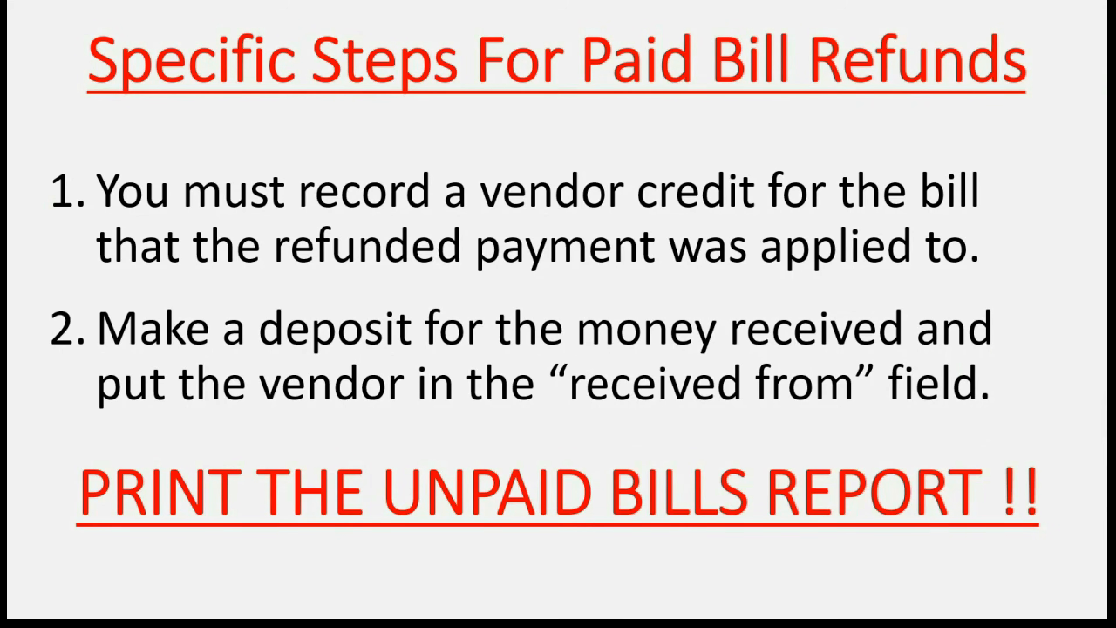
click(622, 523)
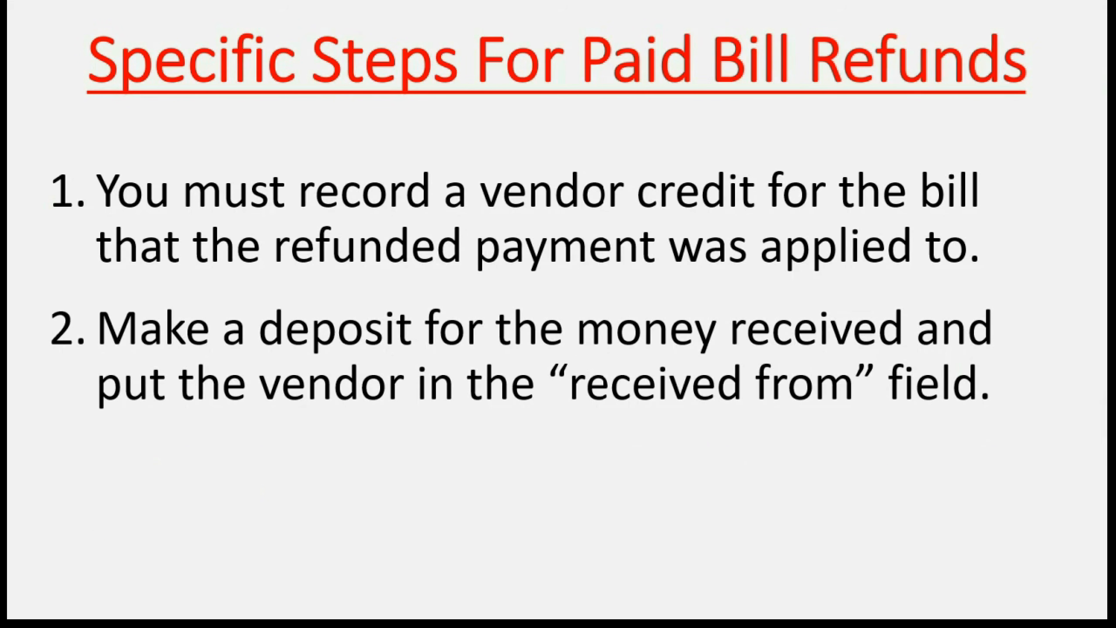
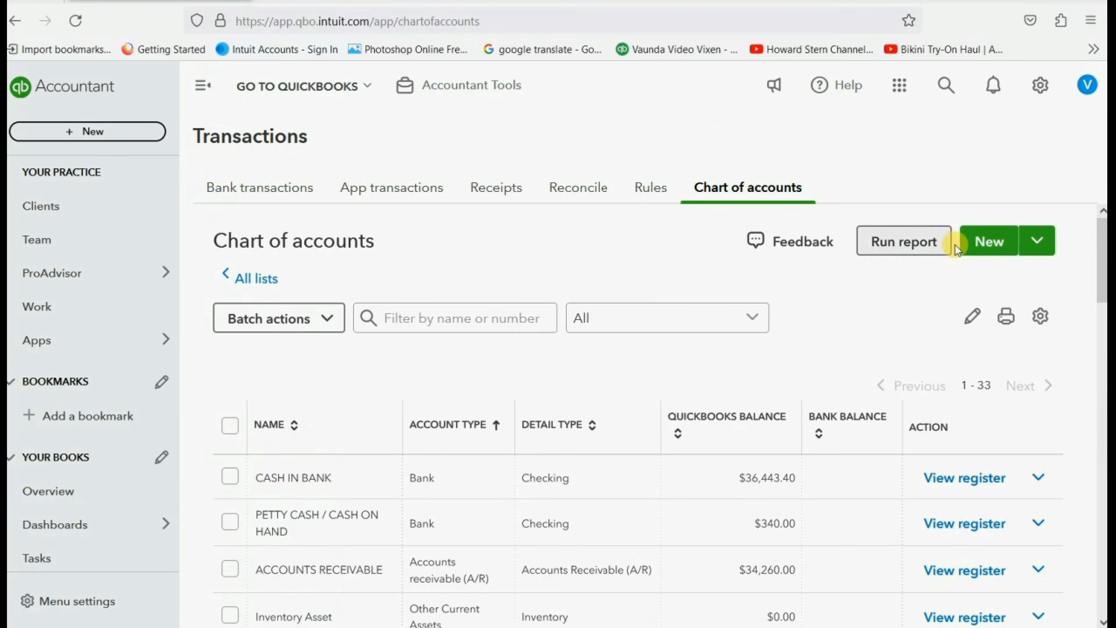
Start a new expense account saved under Other Expenses with the tax form section Other Miscellaneous Expense.
click(986, 241)
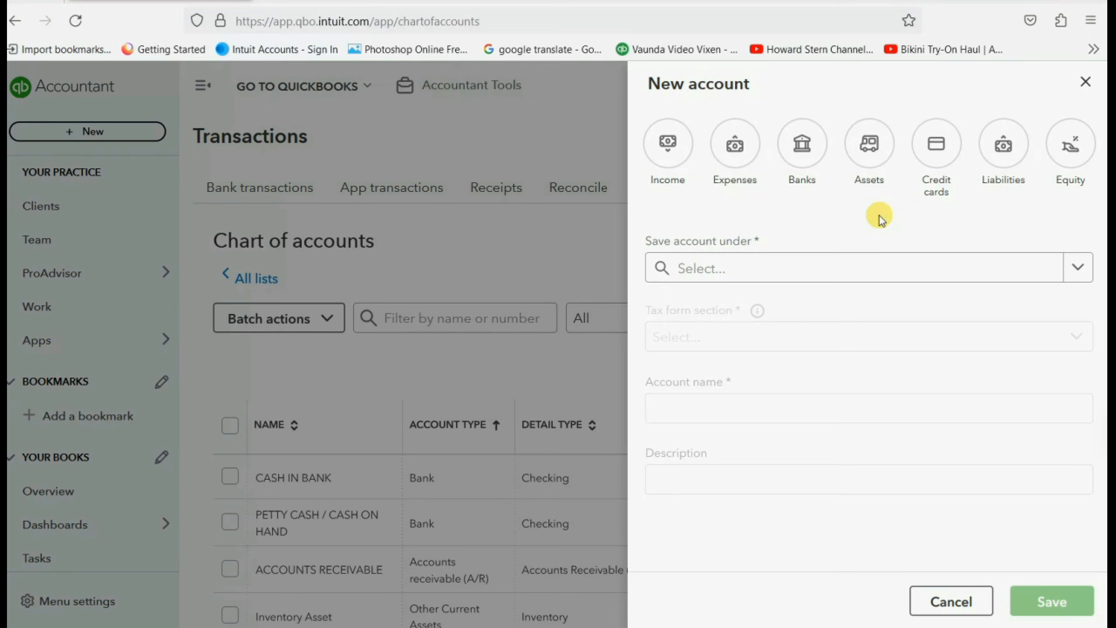
click(735, 144)
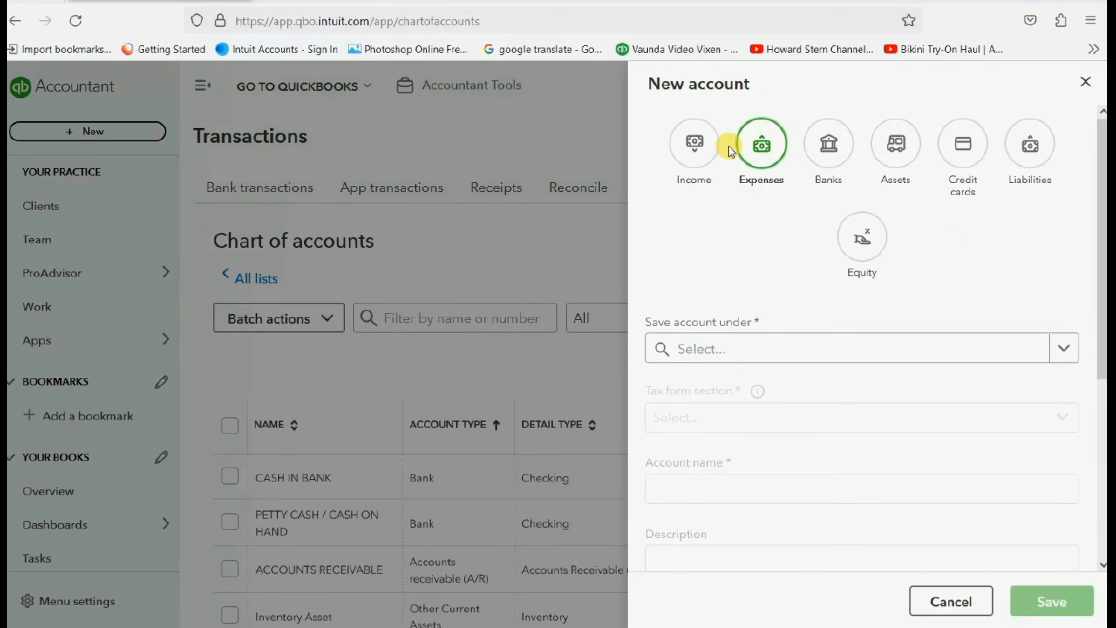
click(1065, 348)
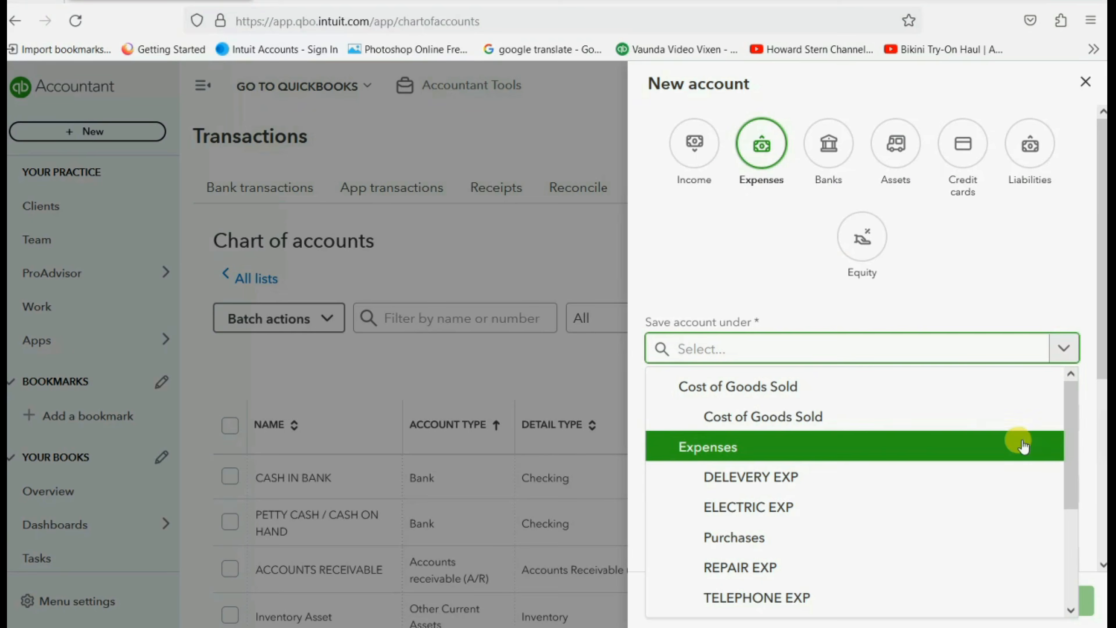
drag(1075, 449, 1059, 531)
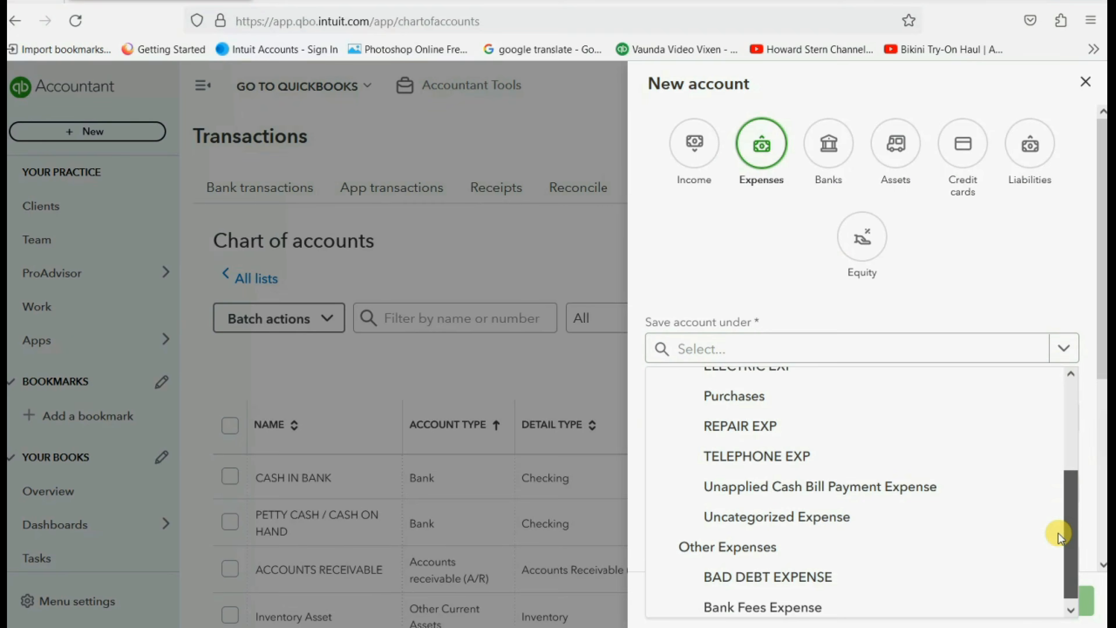
click(866, 547)
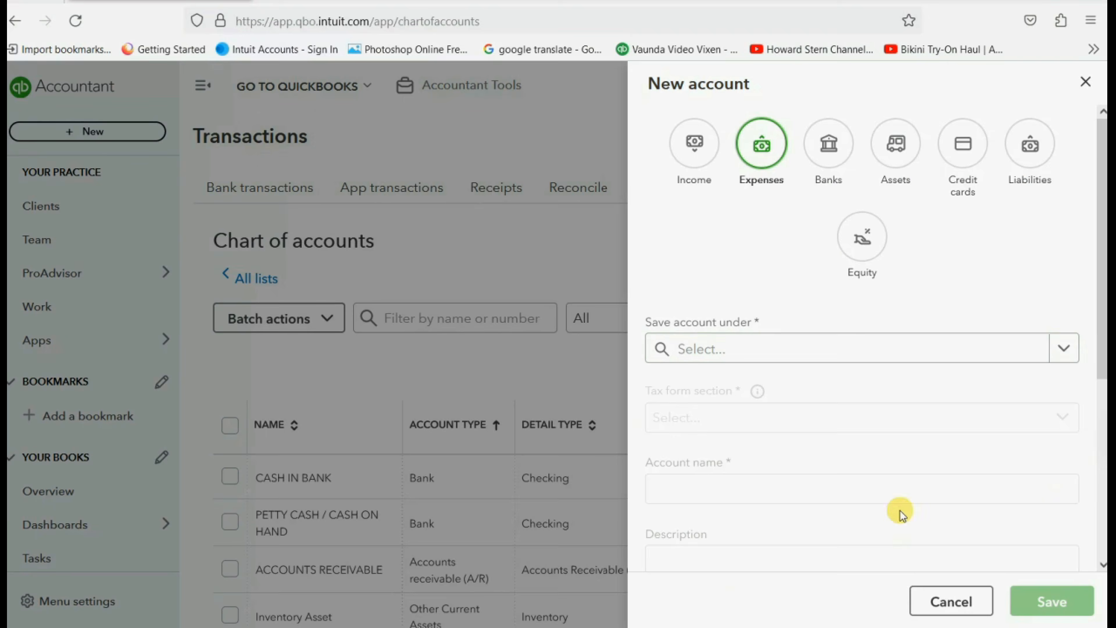
key(ctrl+l)
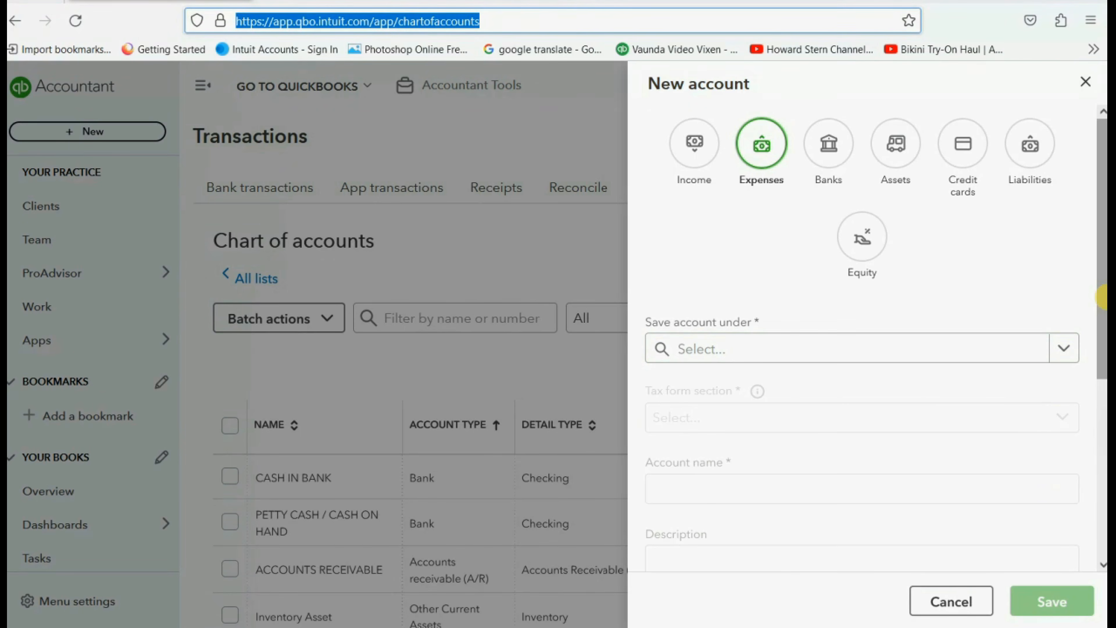
click(1057, 417)
click(1057, 417)
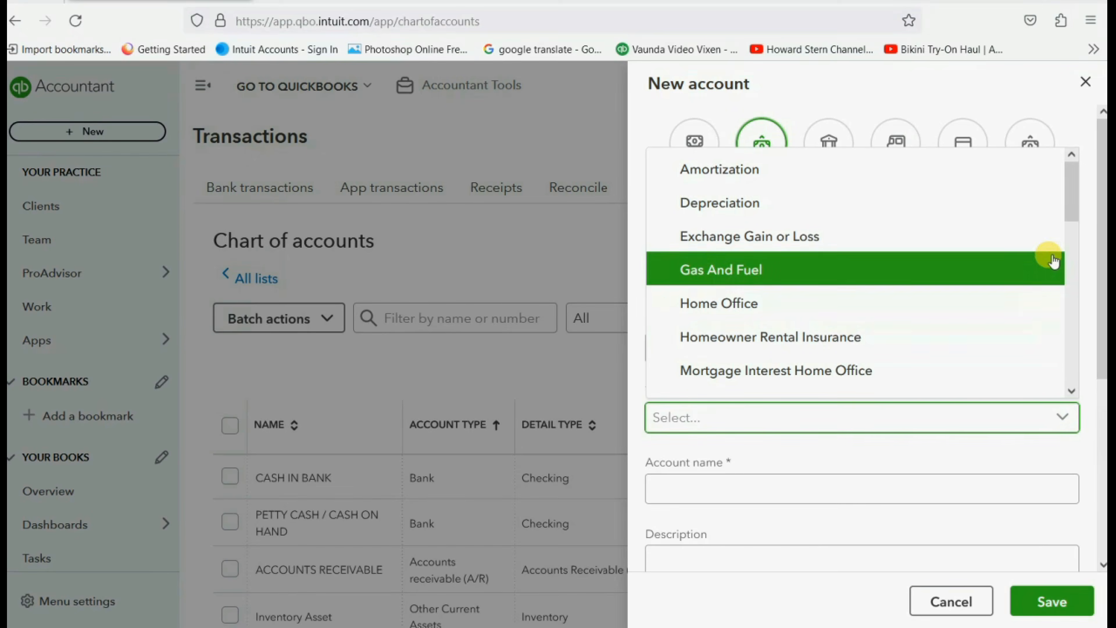
drag(1072, 209, 1075, 255)
click(891, 279)
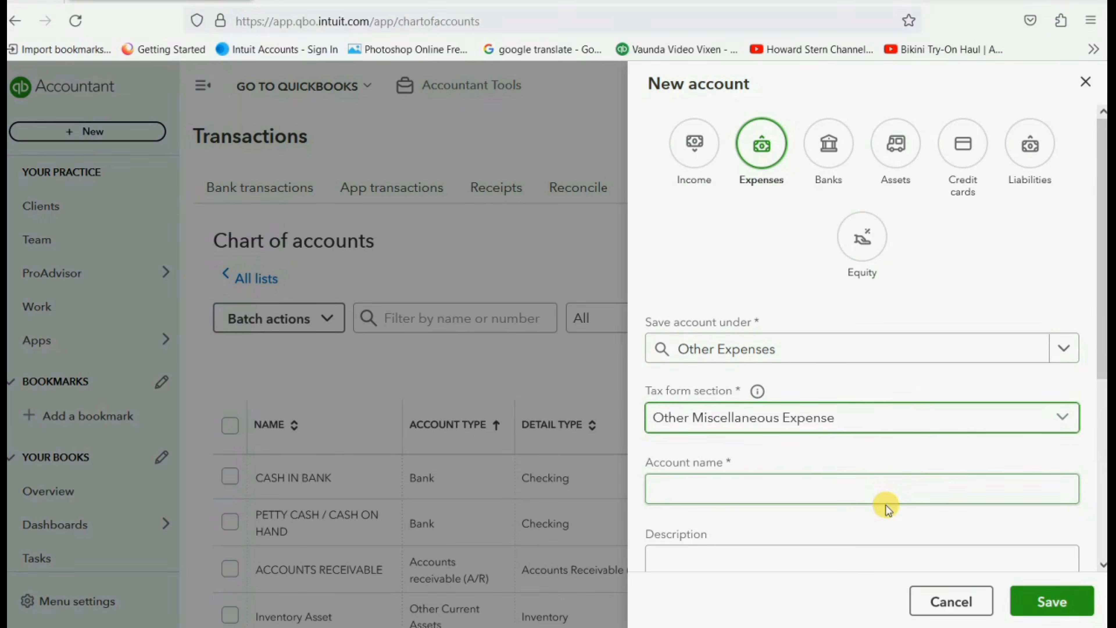
Name the new expense account GOOD CUSTOMER DISCOUNTS - VENDORS and save it.
click(860, 491)
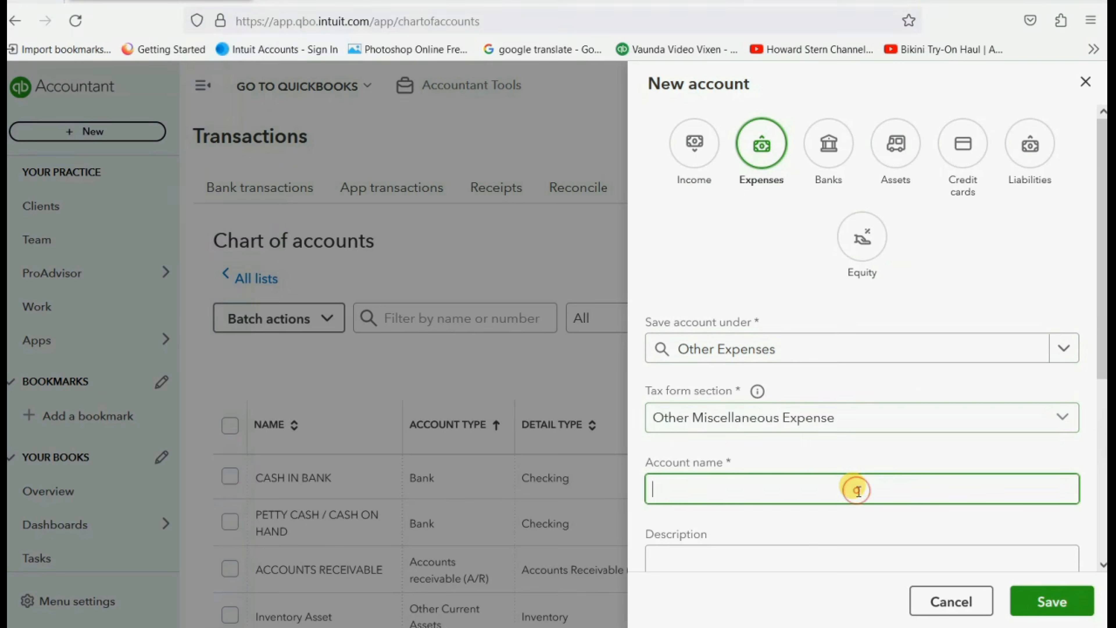
scroll(864, 480, down, 4)
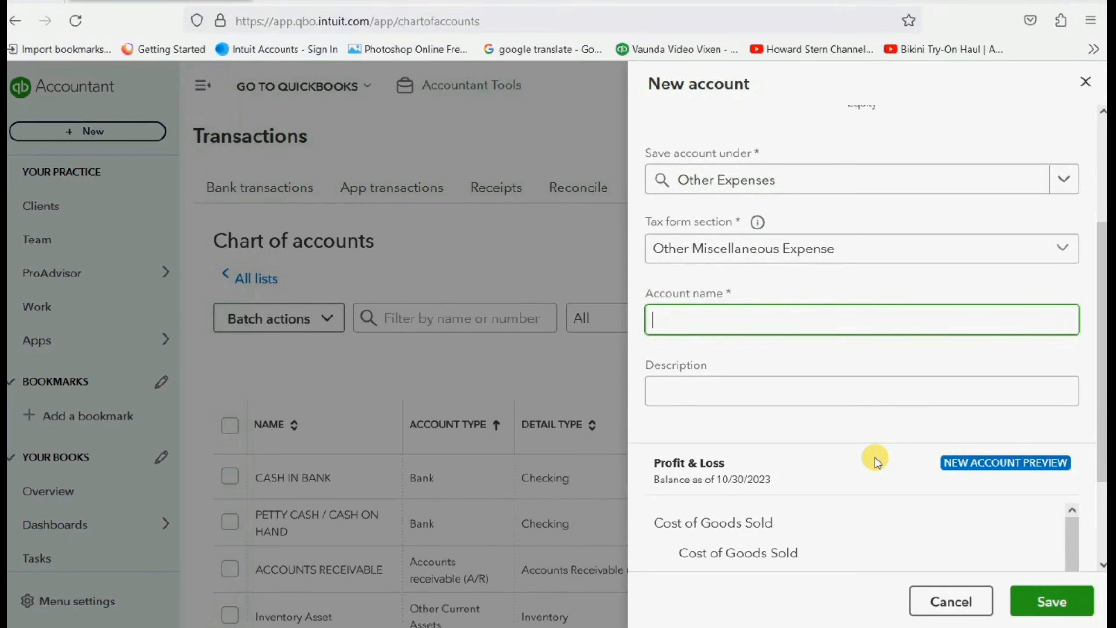
text(GOOD CUSTOMER DISCOUNTS - VENDOR)
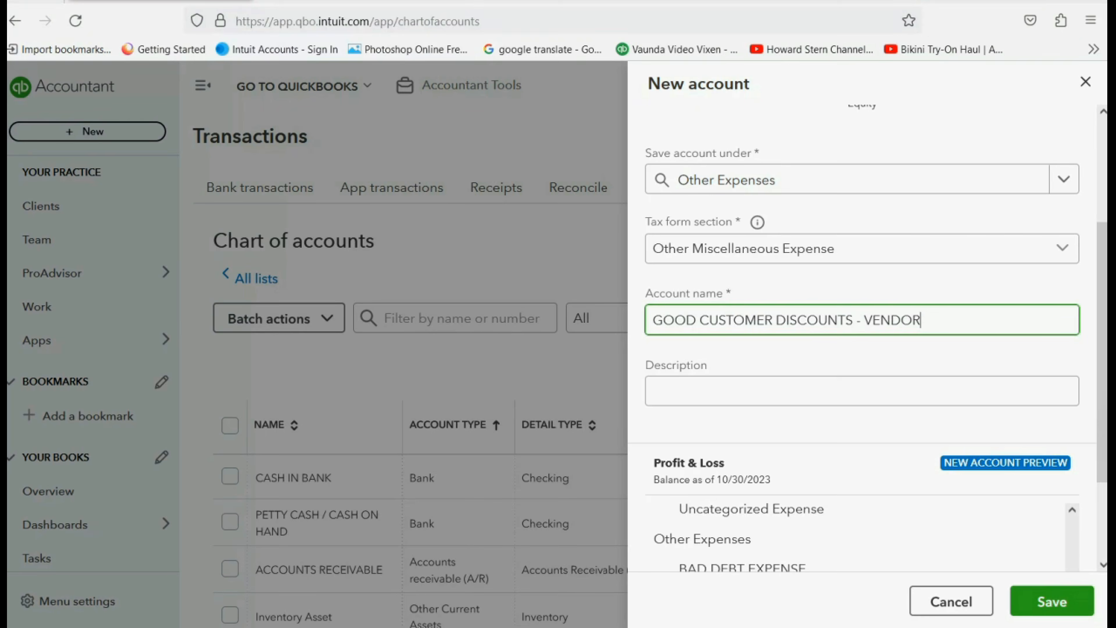
text(S)
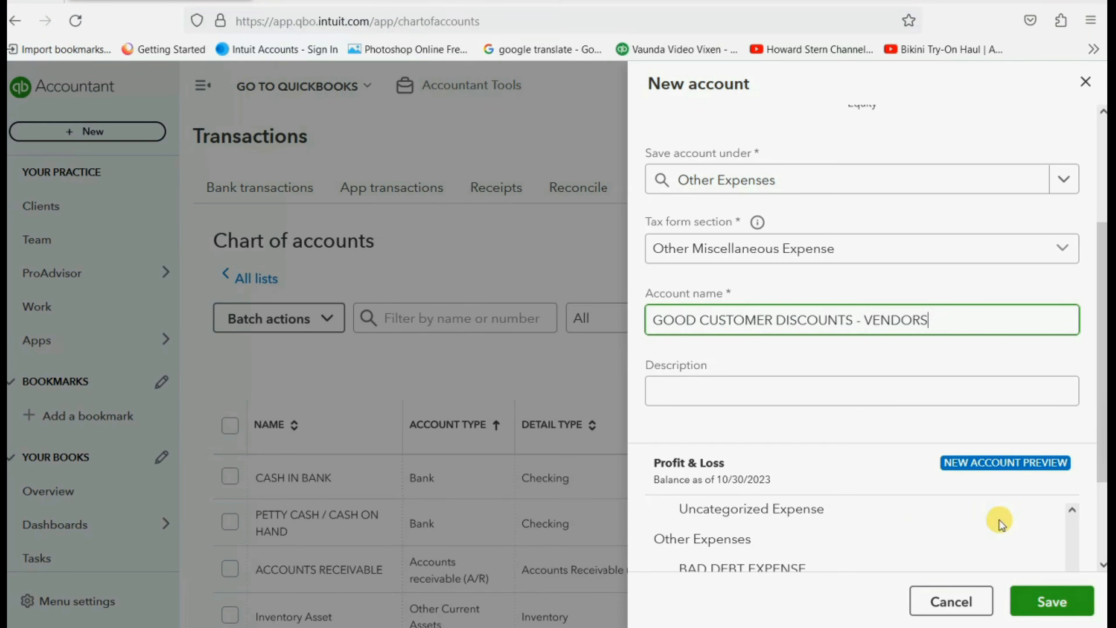
click(1054, 614)
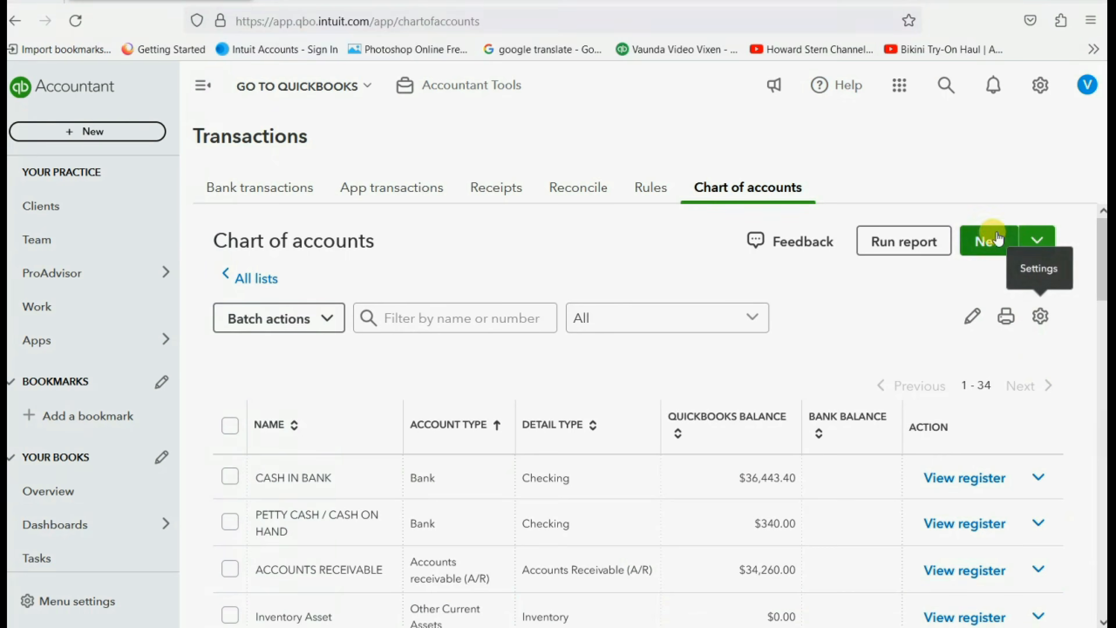
Start a new income account saved under Income with the tax form section Discounts/Refunds Given.
click(981, 241)
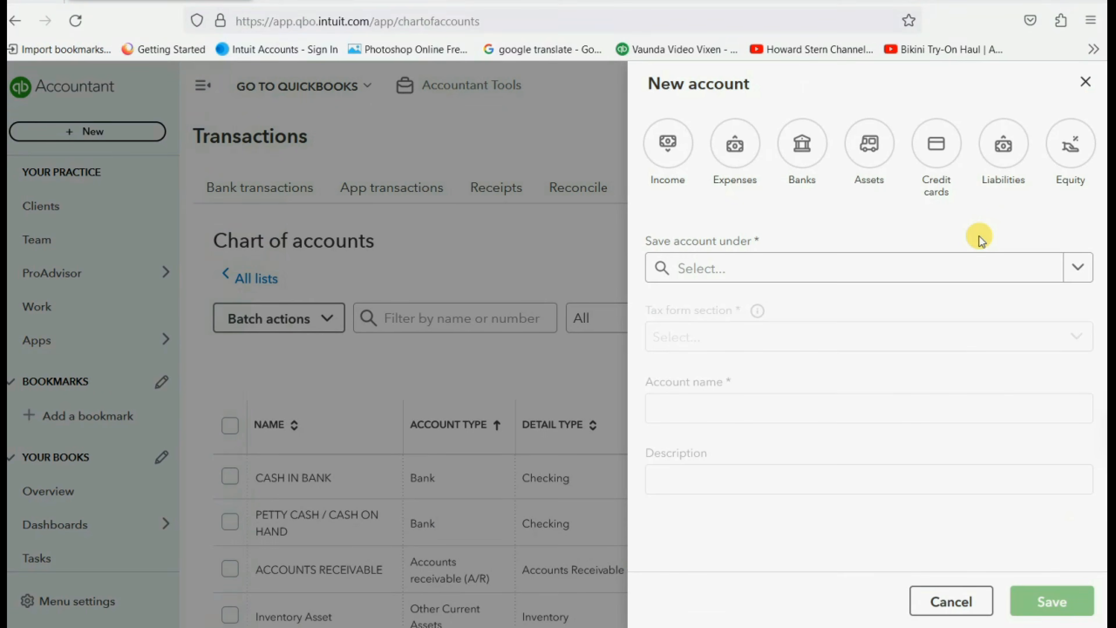
click(666, 145)
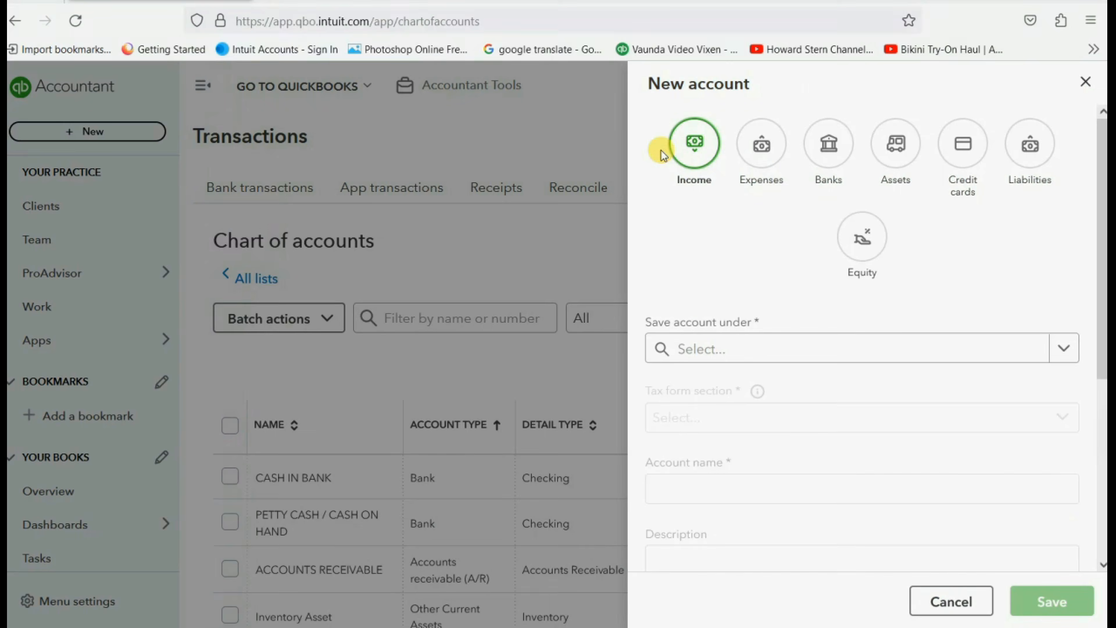
click(1064, 350)
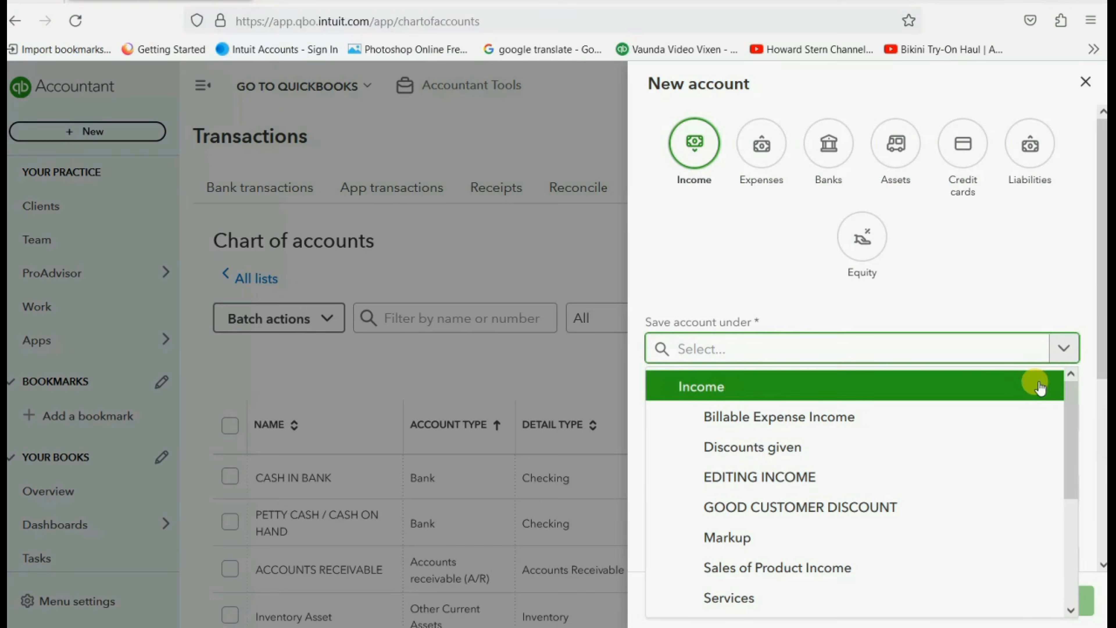
click(739, 394)
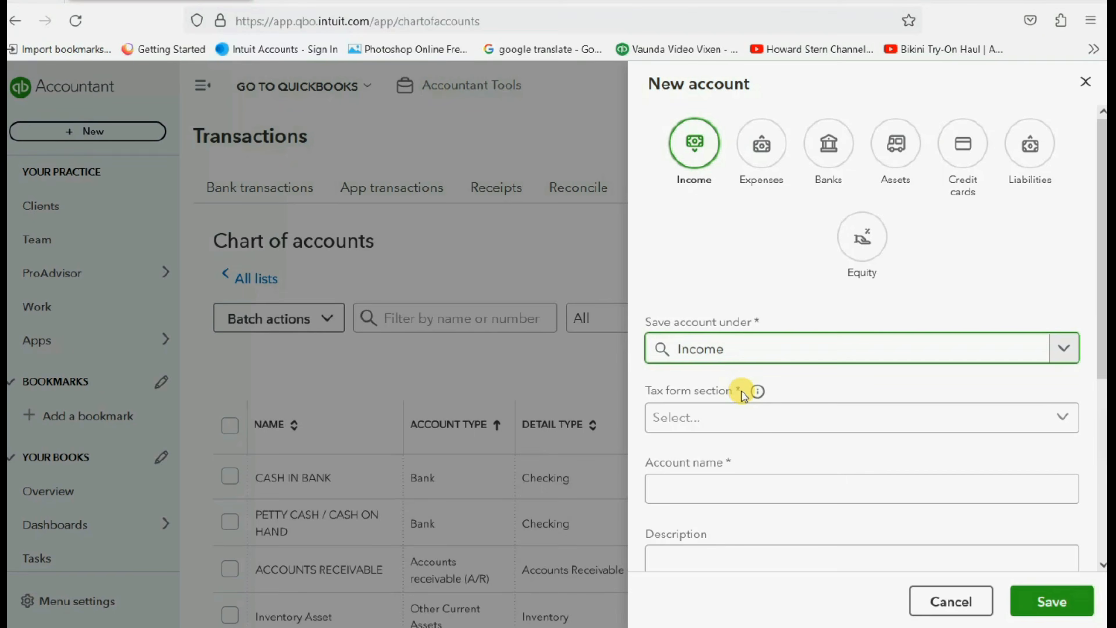
click(1063, 421)
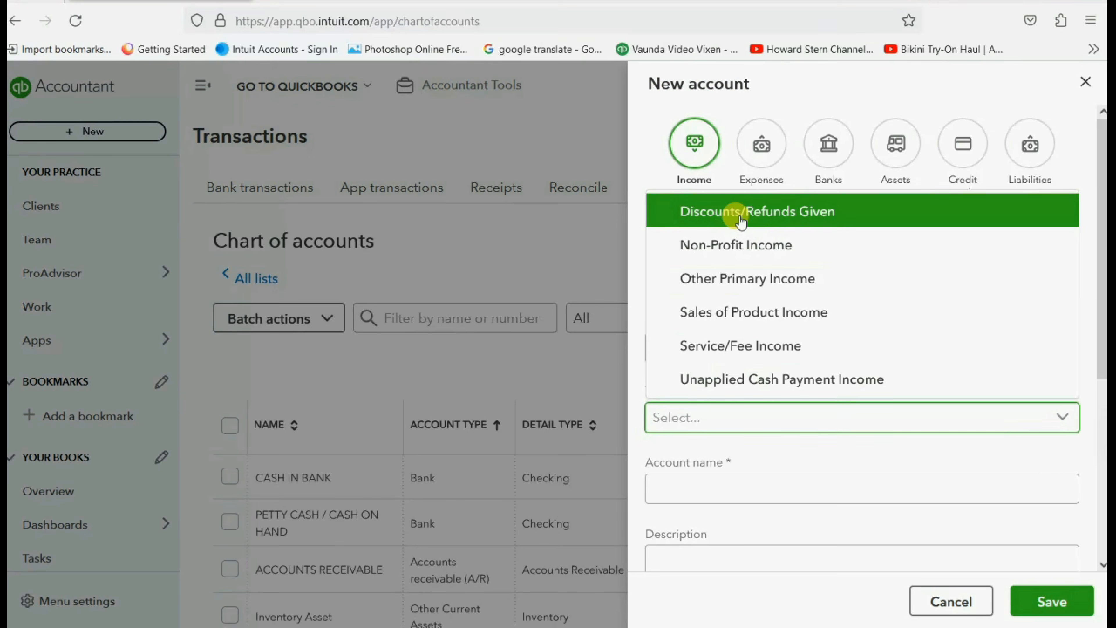
click(783, 224)
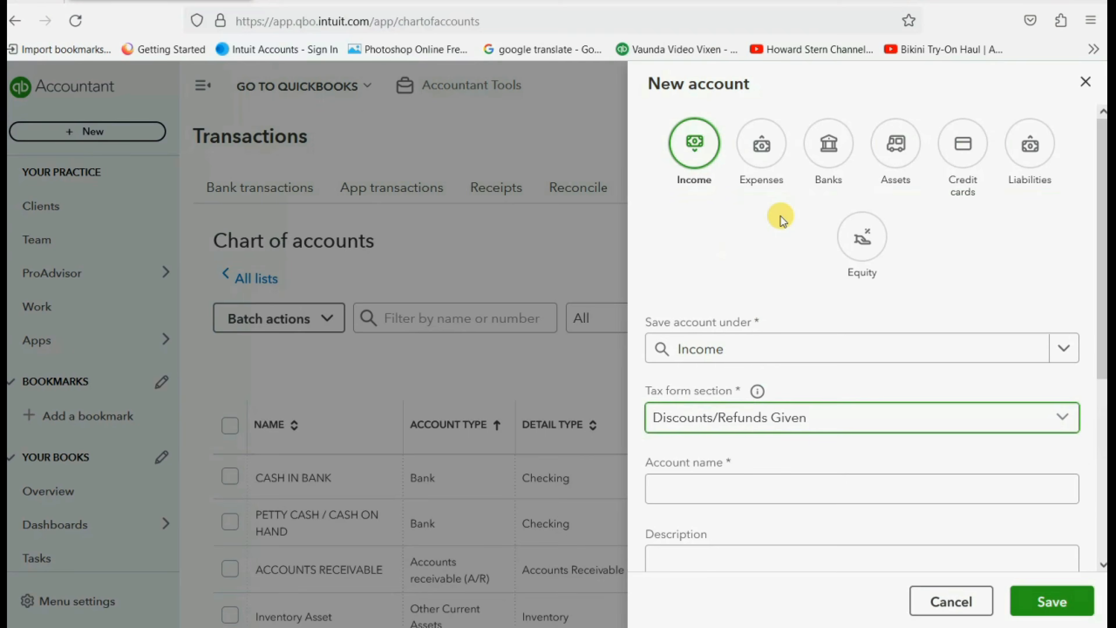
Name the new income account EARLY PAY DISCOUNT - VENDORS and save it.
click(804, 481)
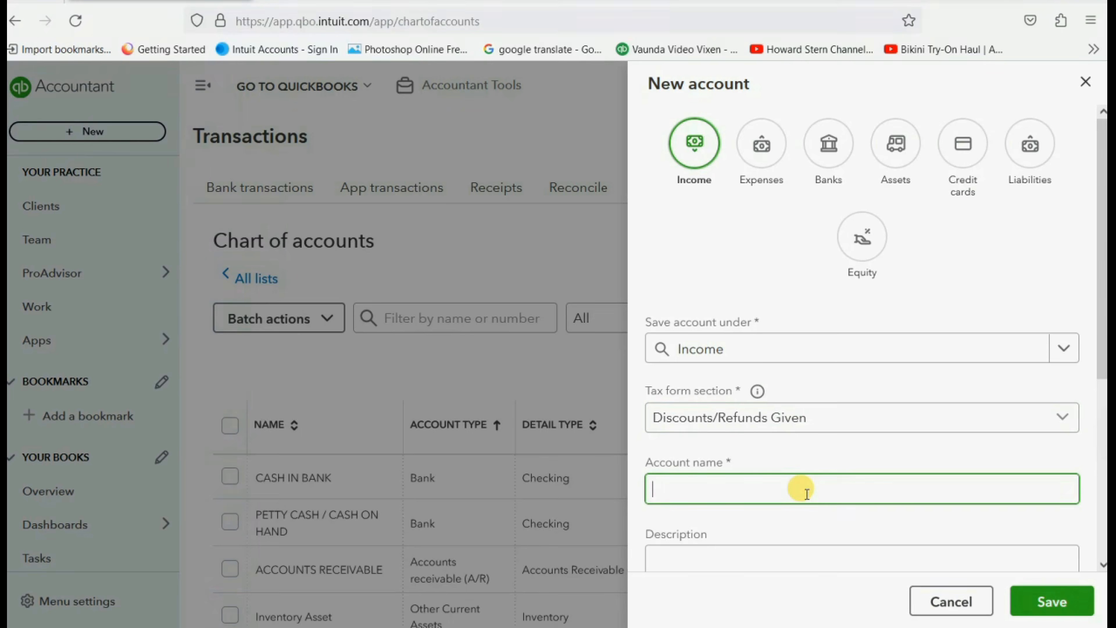
text(EARLY PAY DISCOUNT - VENDORS)
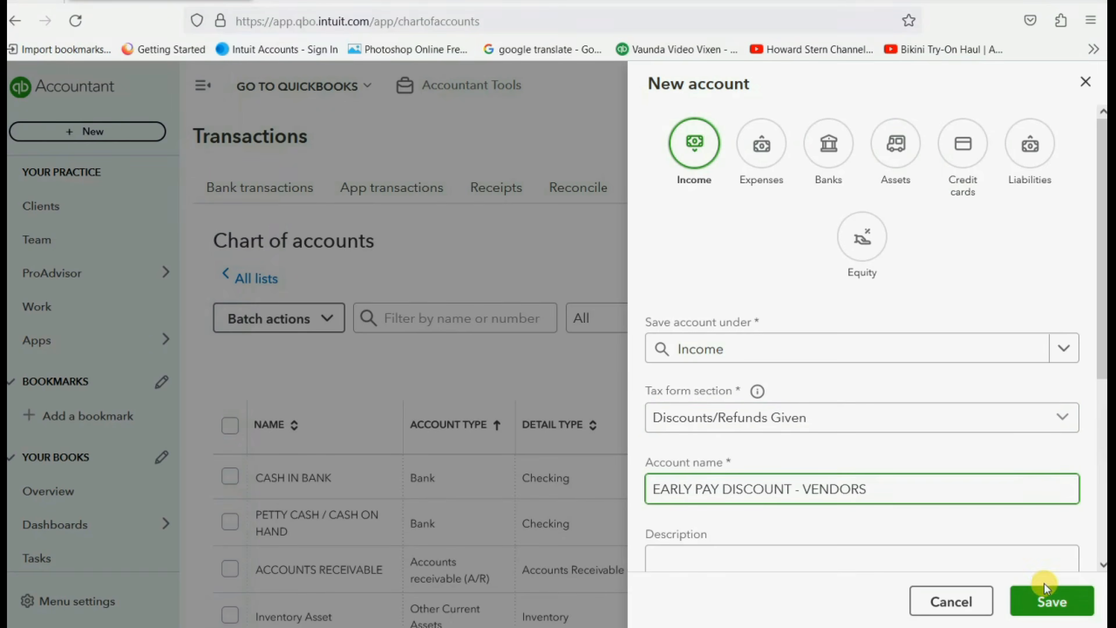
click(1047, 601)
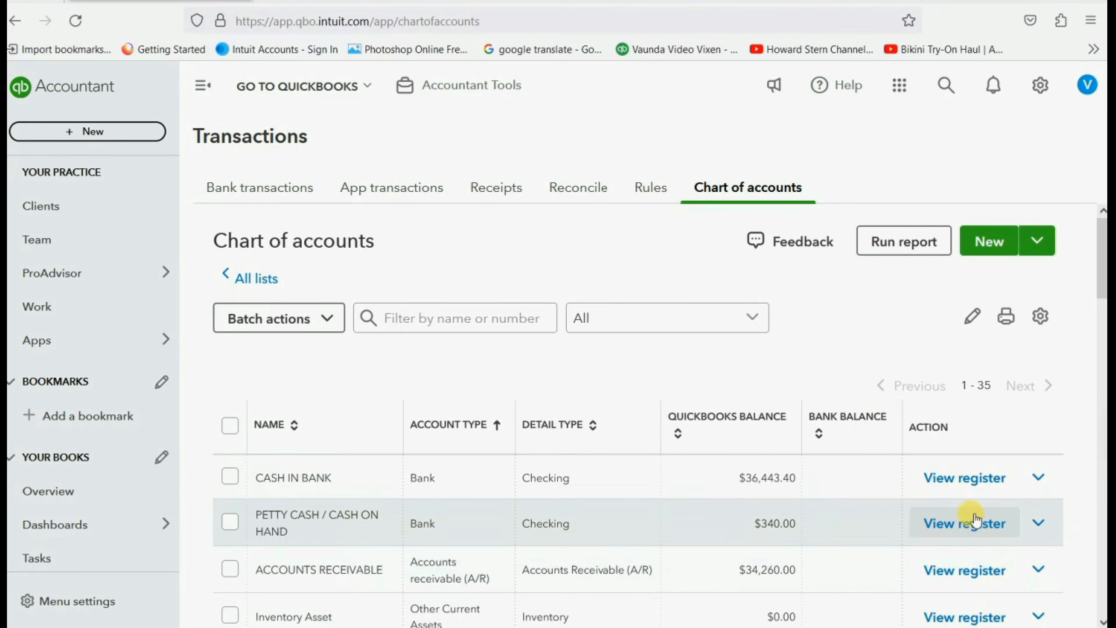
Filter the chart of accounts to those created by you and look through the list for the new vendor discount accounts.
click(750, 325)
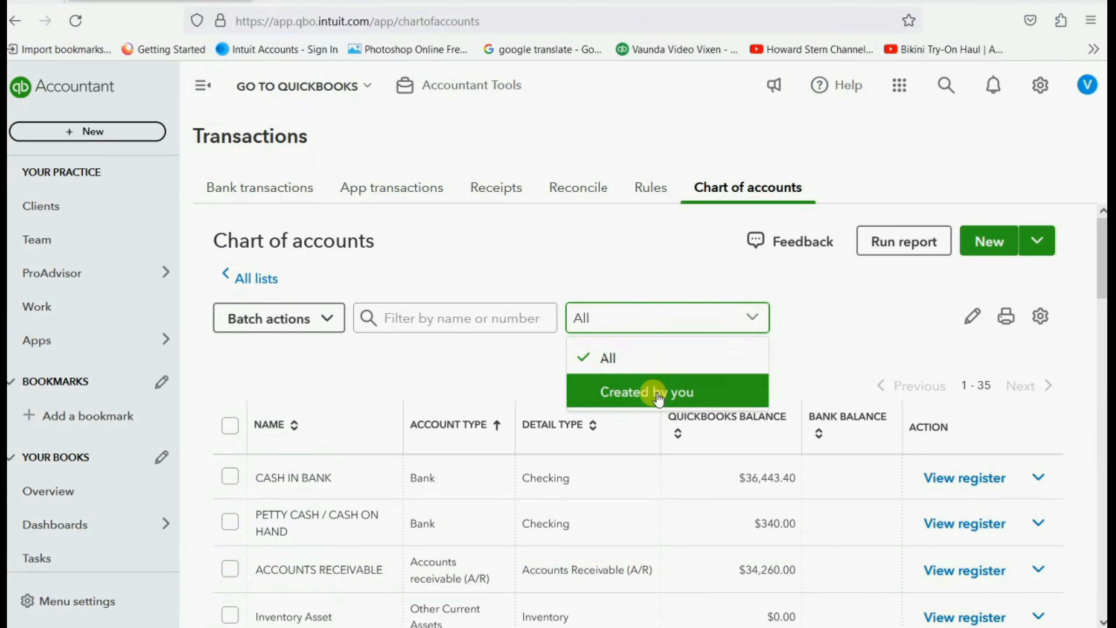
click(649, 391)
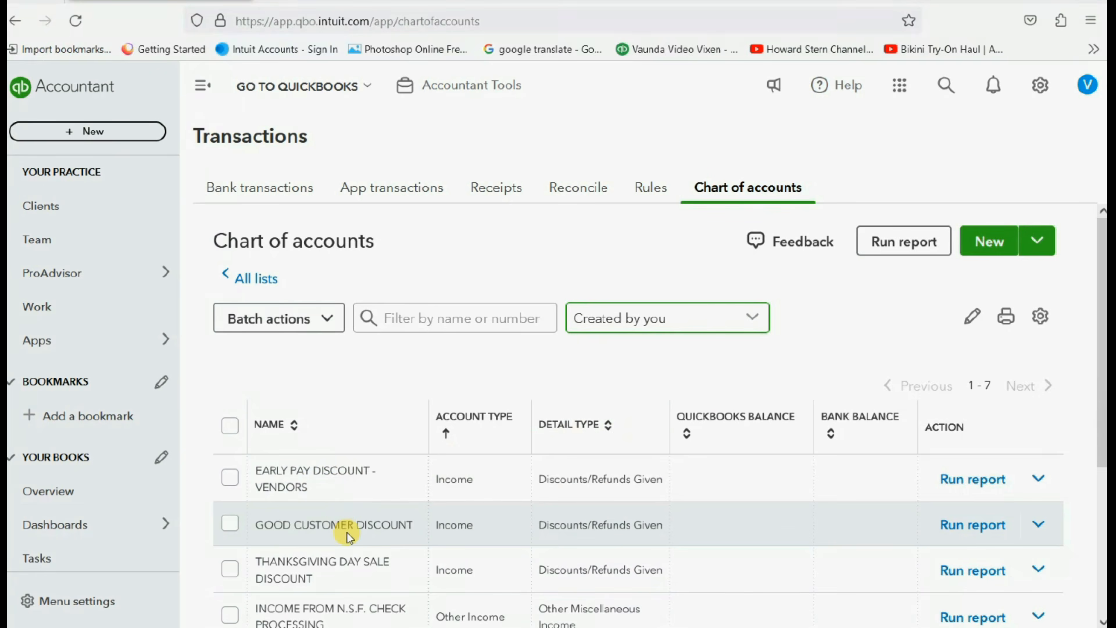
scroll(357, 541, down, 5)
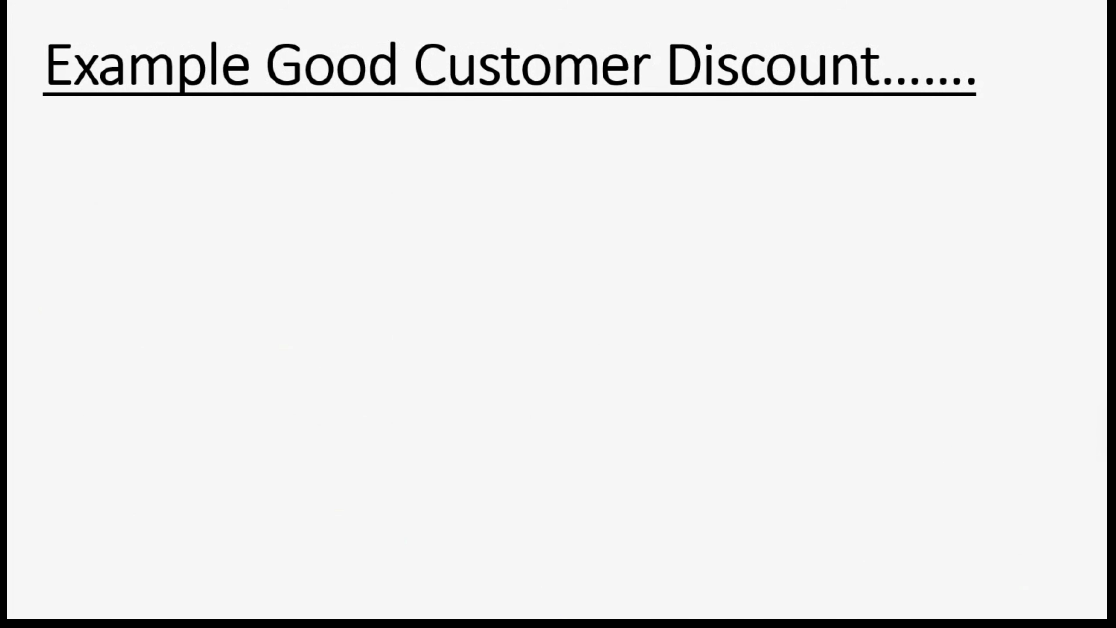
key(Right)
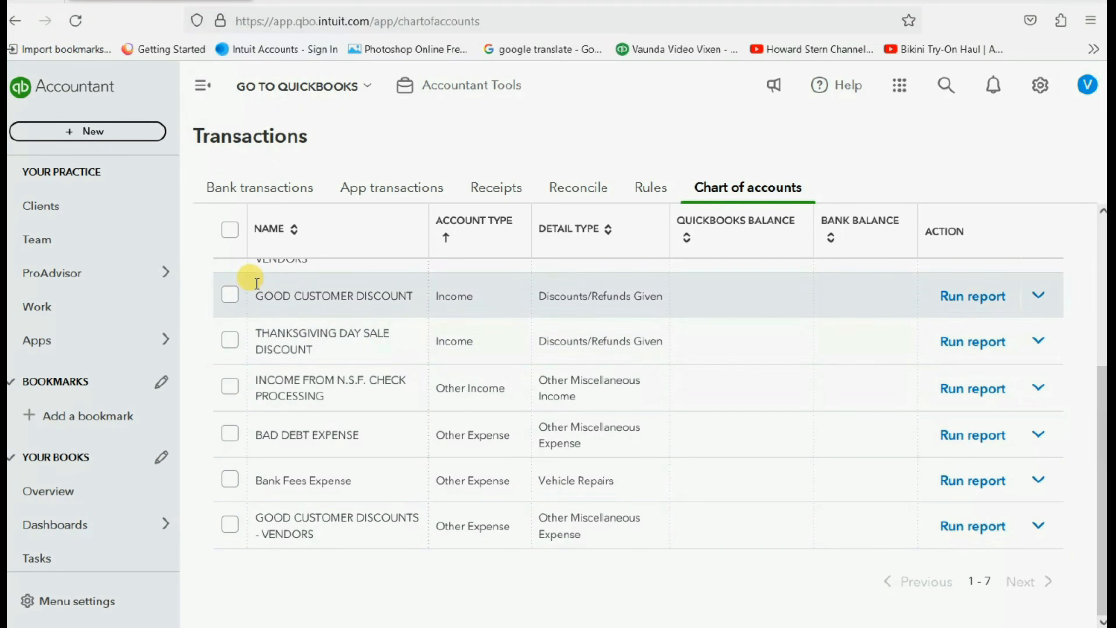
Start a new bill with the bill date 04/18/2025.
click(86, 132)
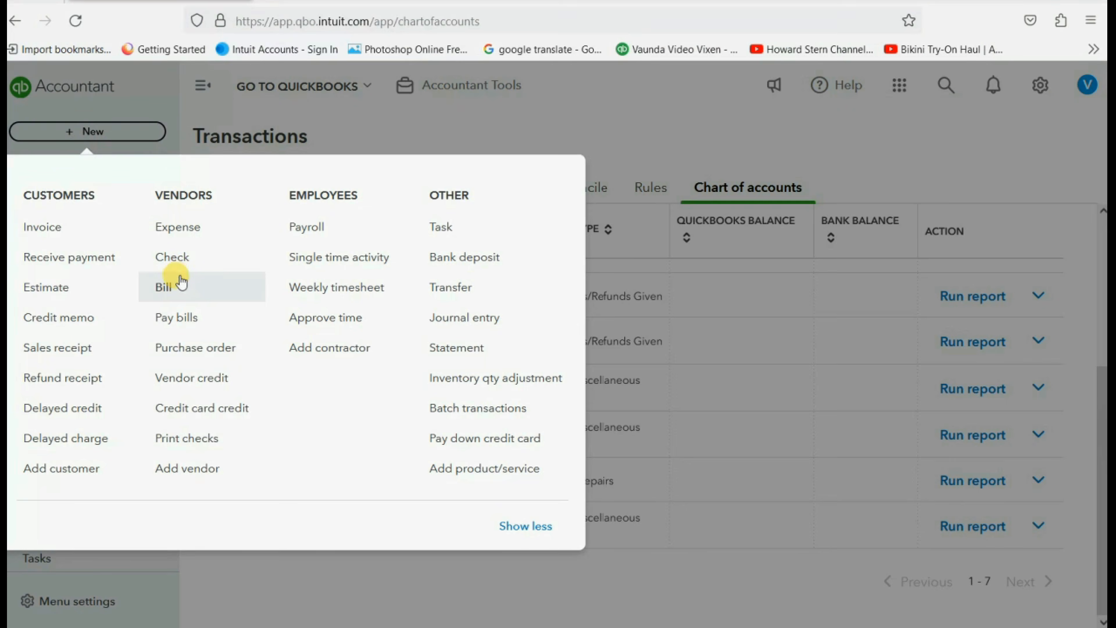
click(173, 291)
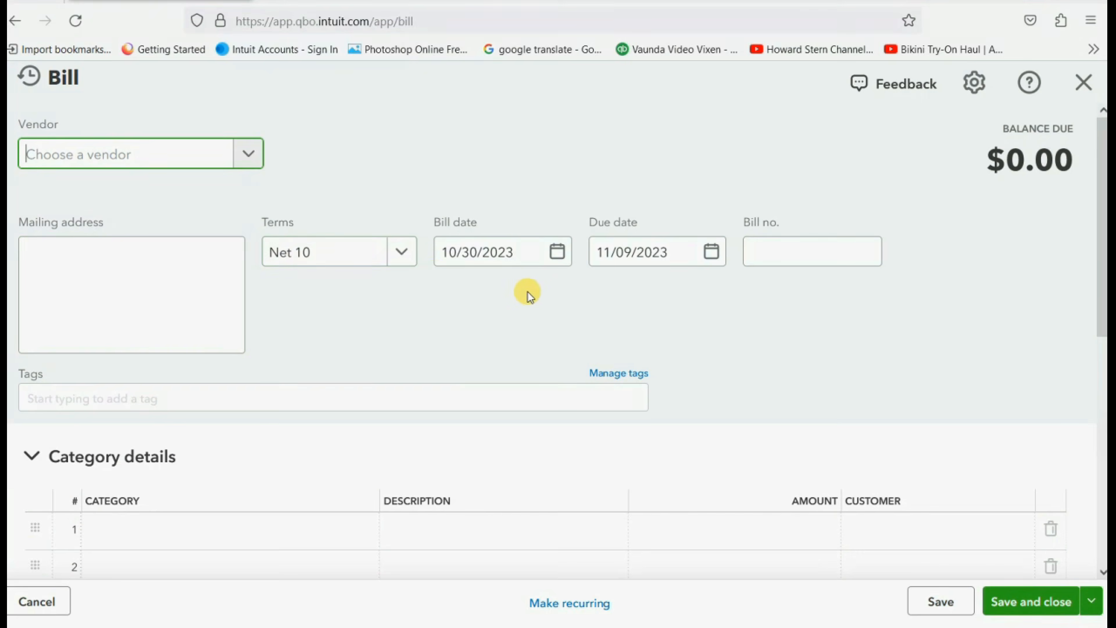
click(557, 252)
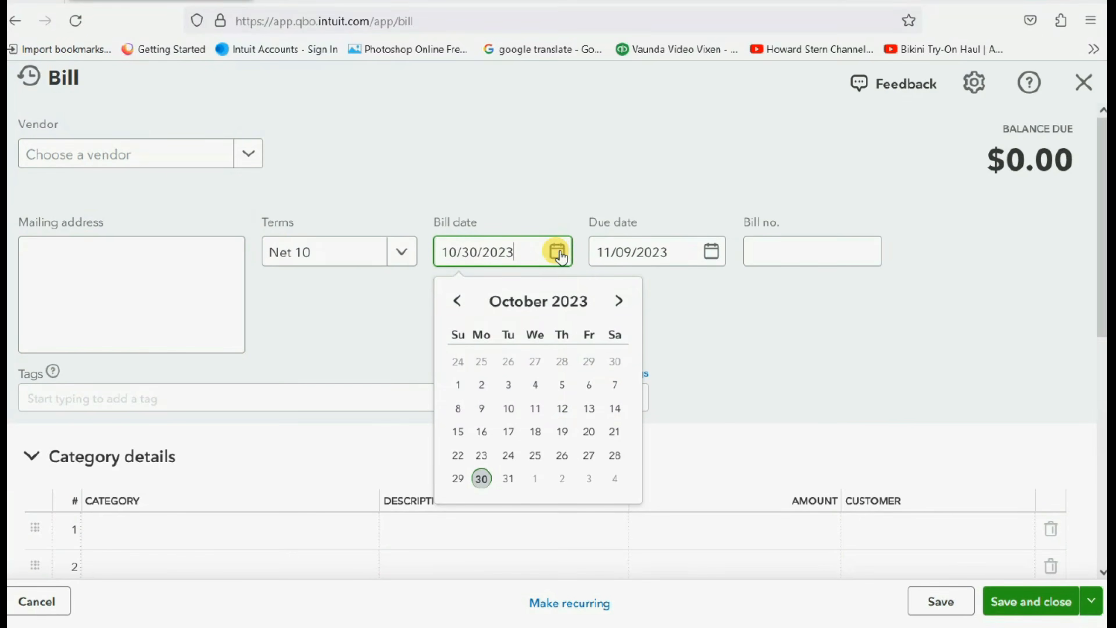
click(625, 308)
click(624, 308)
click(623, 308)
click(622, 308)
click(620, 309)
click(619, 302)
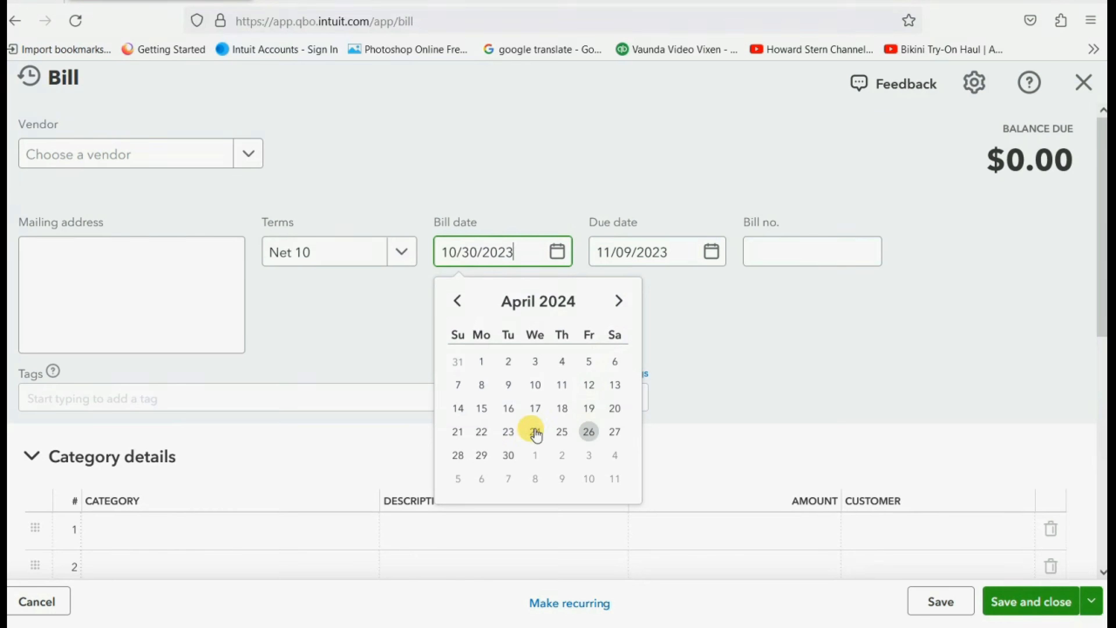
click(563, 408)
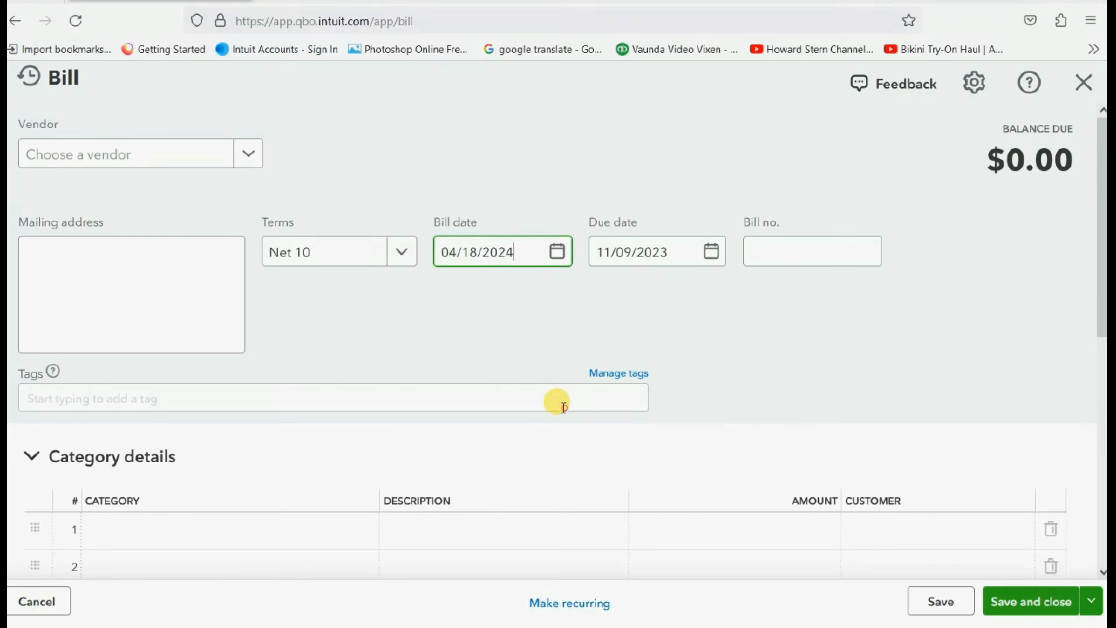
key(BackSpace)
text(5)
key(Tab)
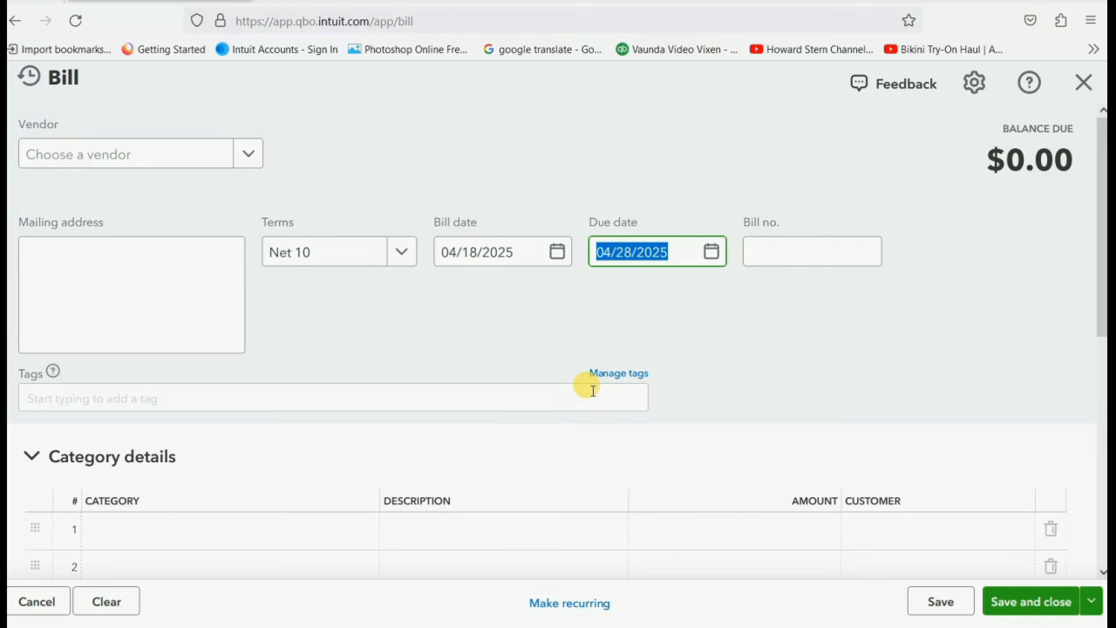
Choose VERIZON as the bill's vendor and enter 7654 as the bill number.
click(248, 154)
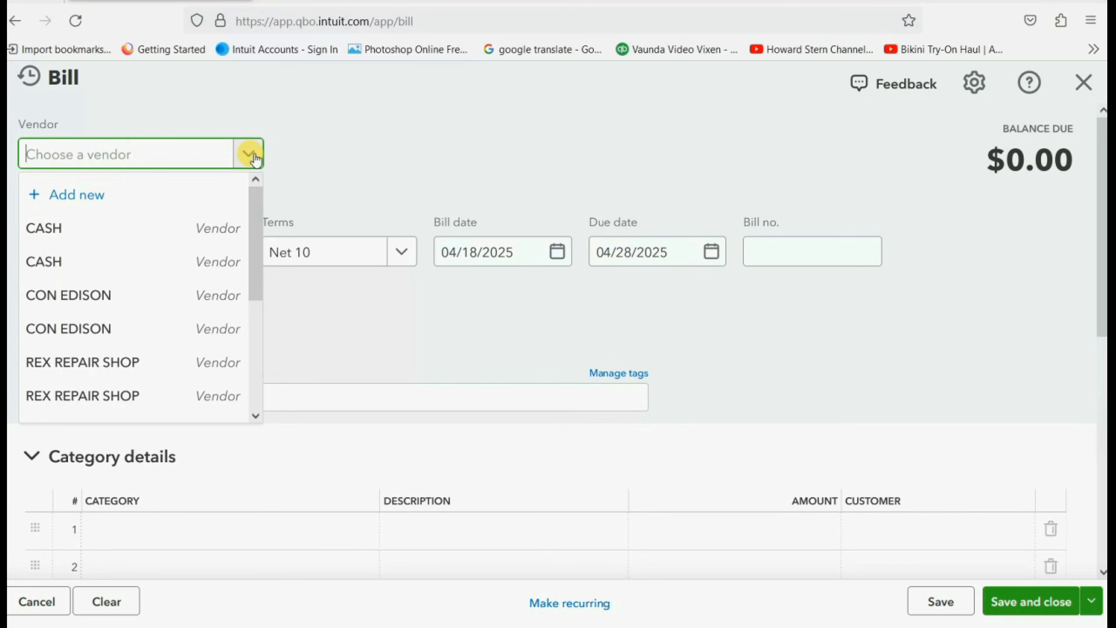
drag(259, 247, 248, 350)
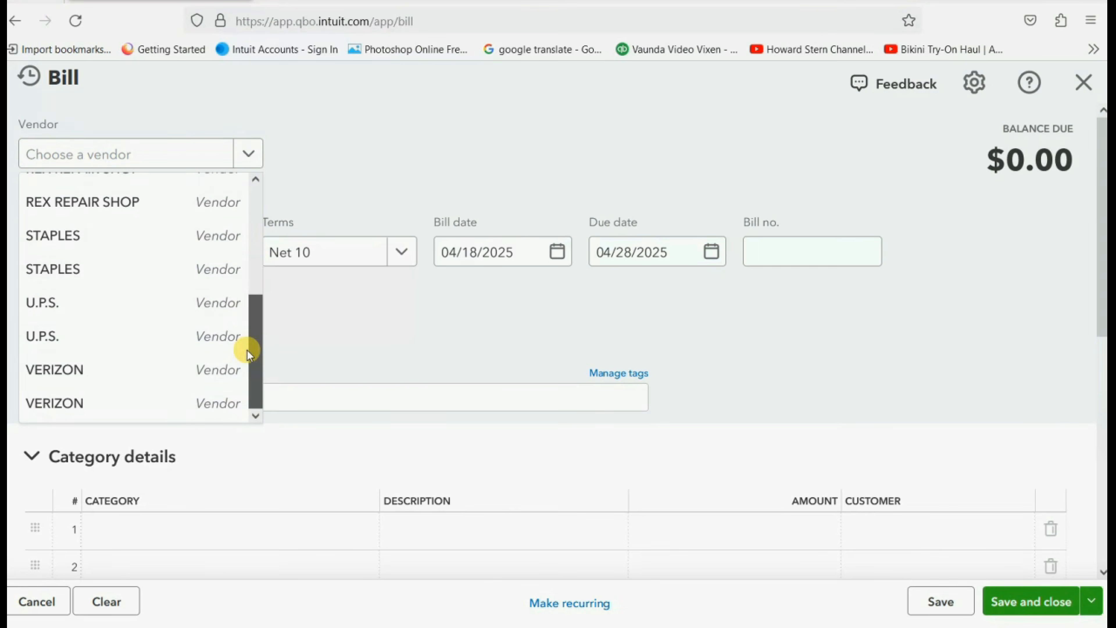
click(162, 386)
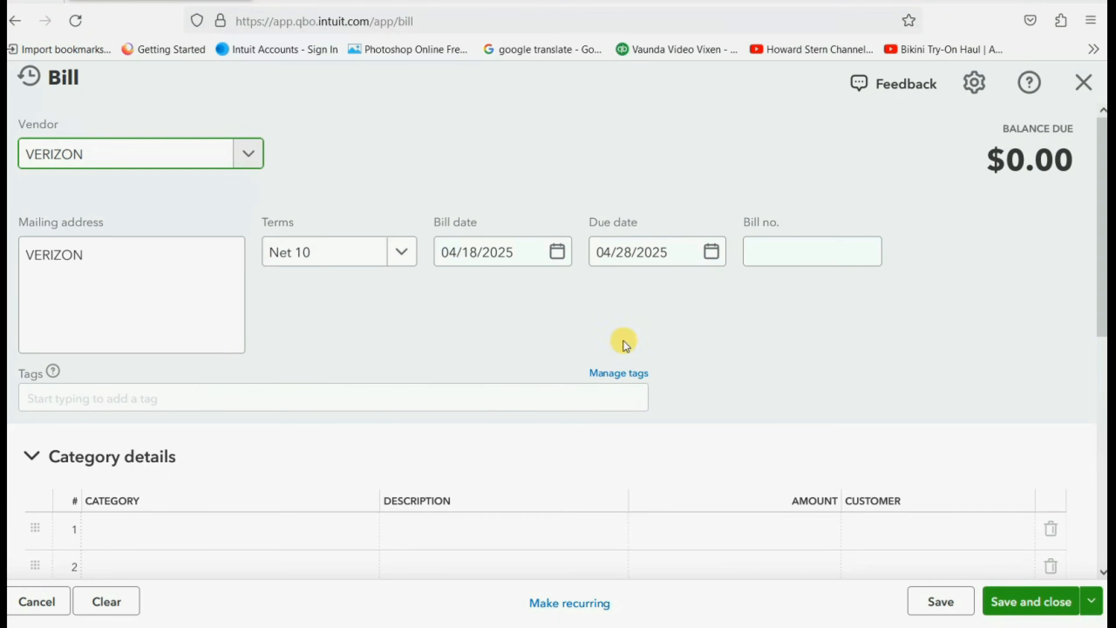
click(800, 250)
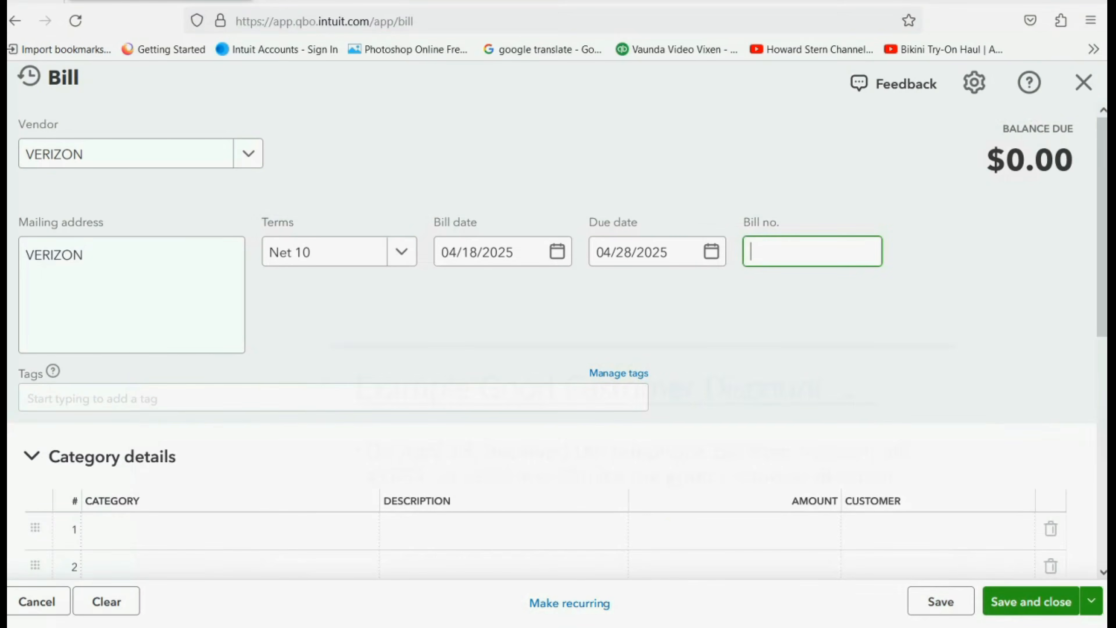
click(773, 248)
text(7654)
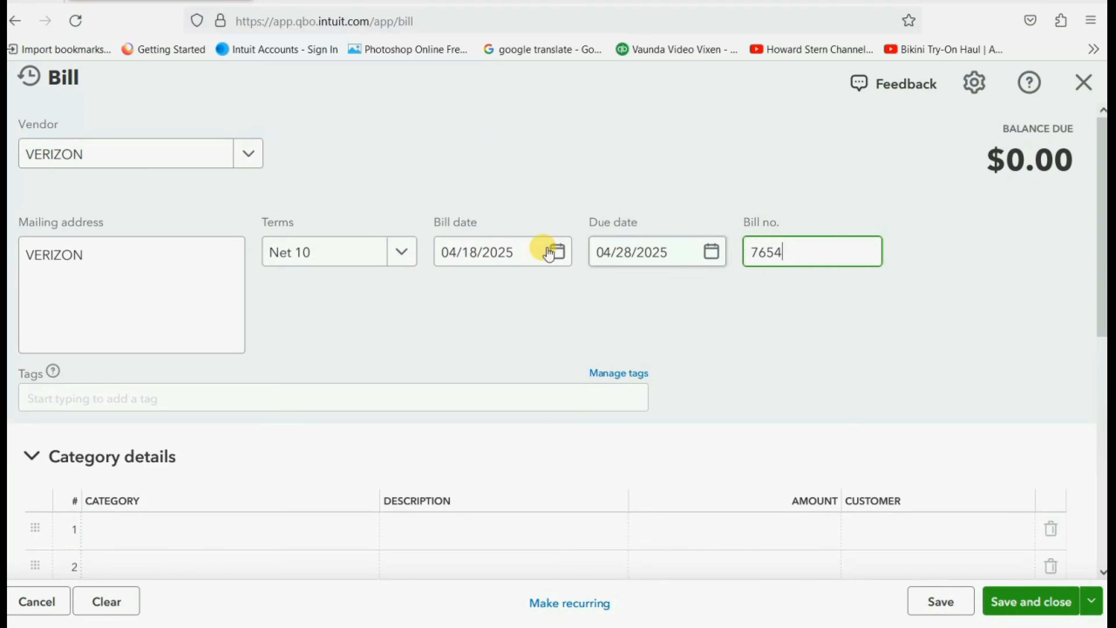
Fill the first category line with TELEPHONE EXP and an amount of $650.00.
click(362, 544)
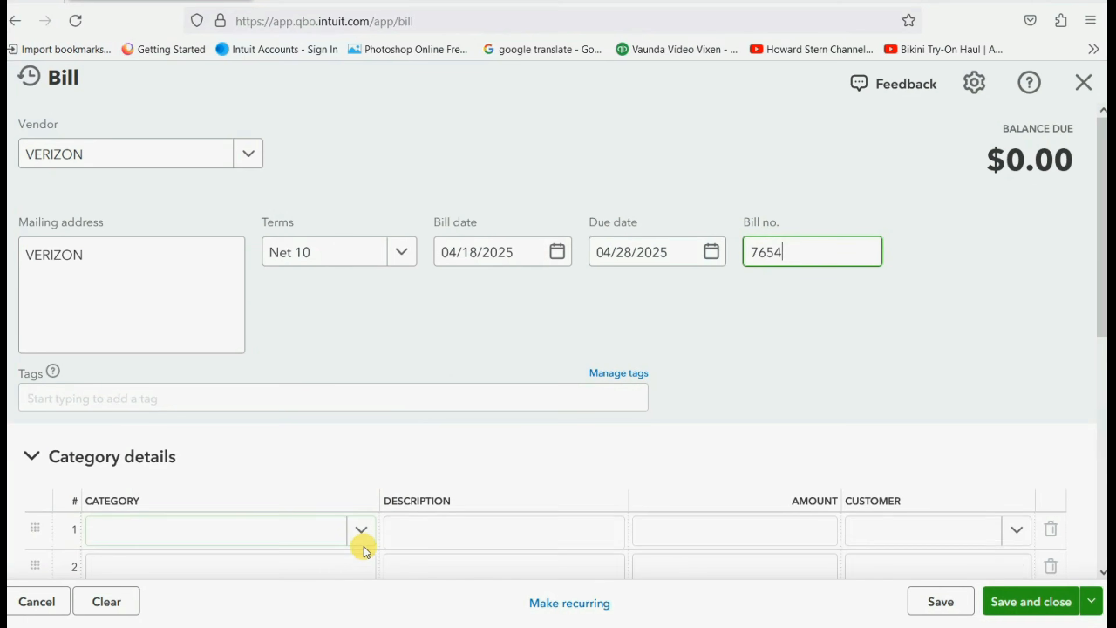
click(357, 526)
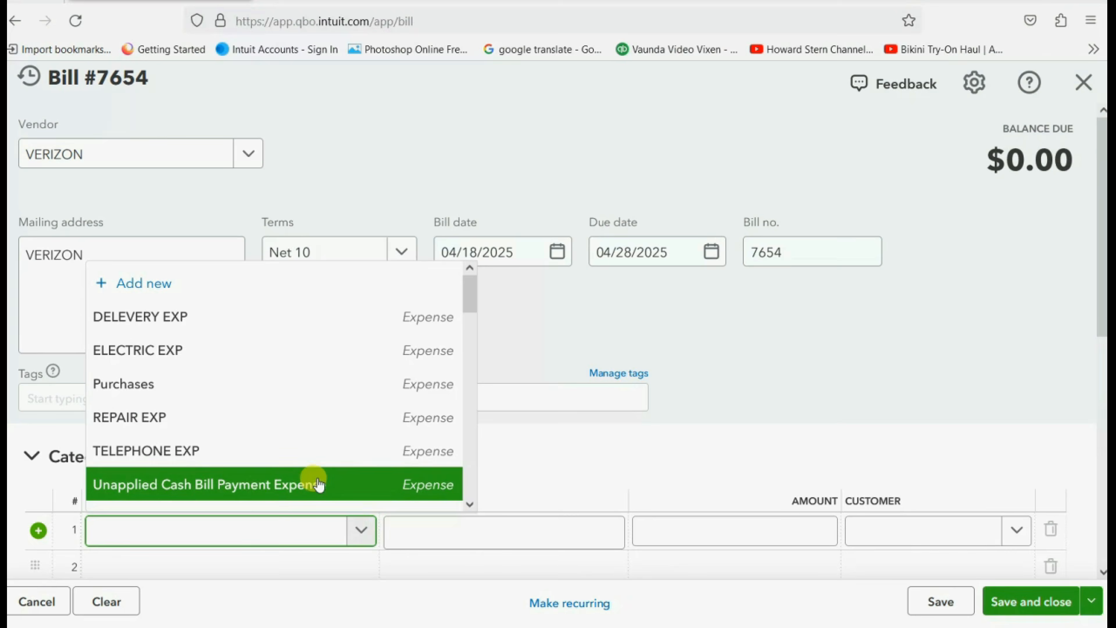
click(306, 455)
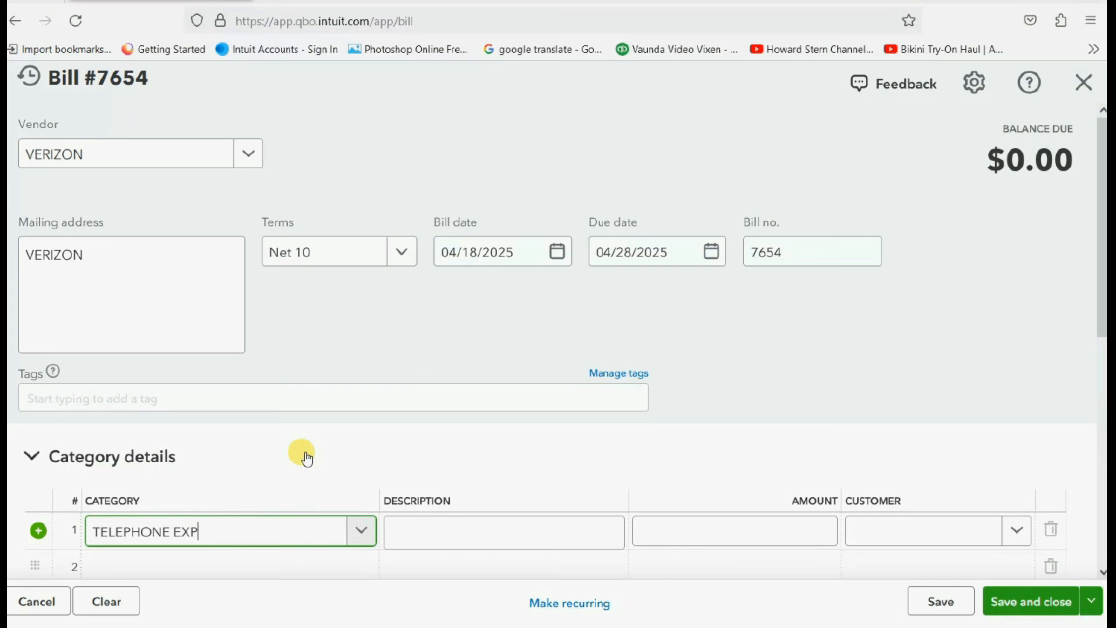
click(744, 531)
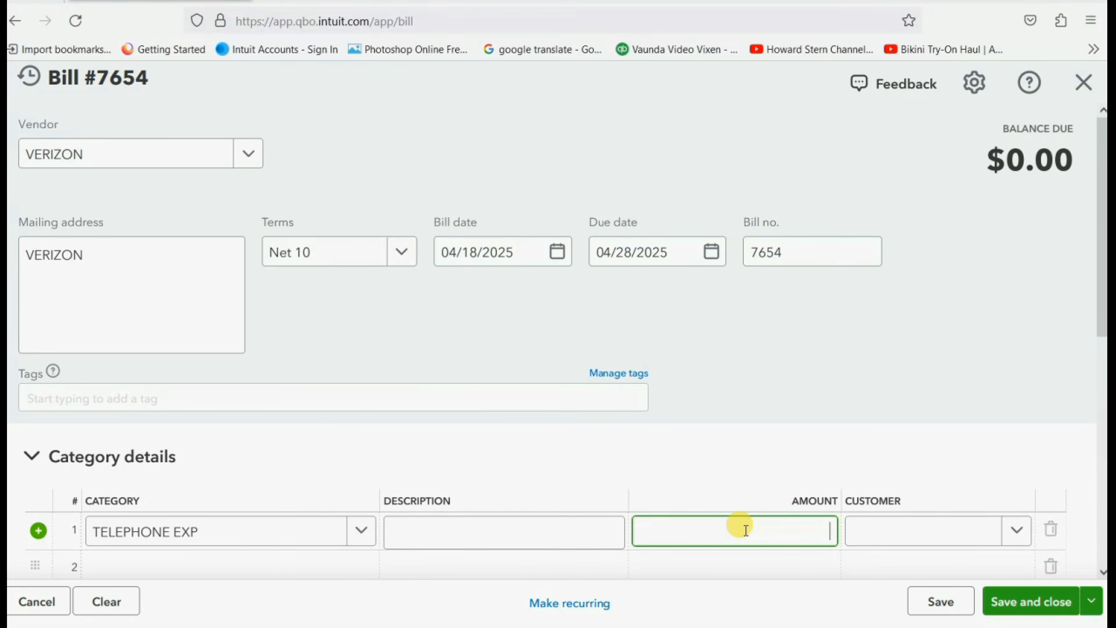
text(650)
key(Tab)
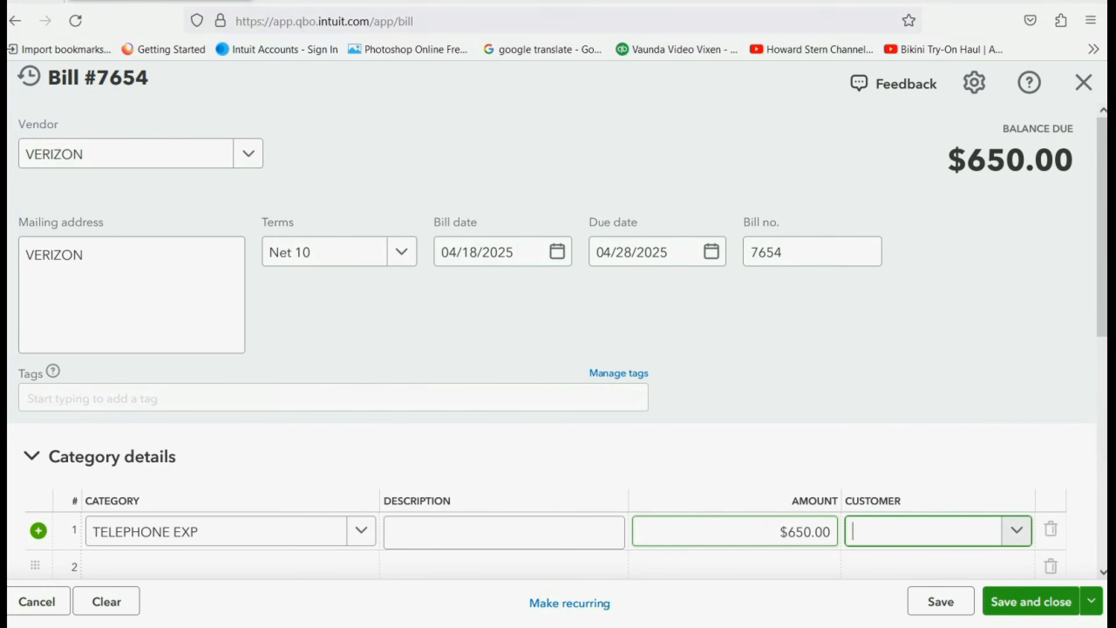
Add a second category line for GOOD CUSTOMER DISCOUNTS - VENDORS with an amount of -$50.00.
scroll(444, 354, down, 3)
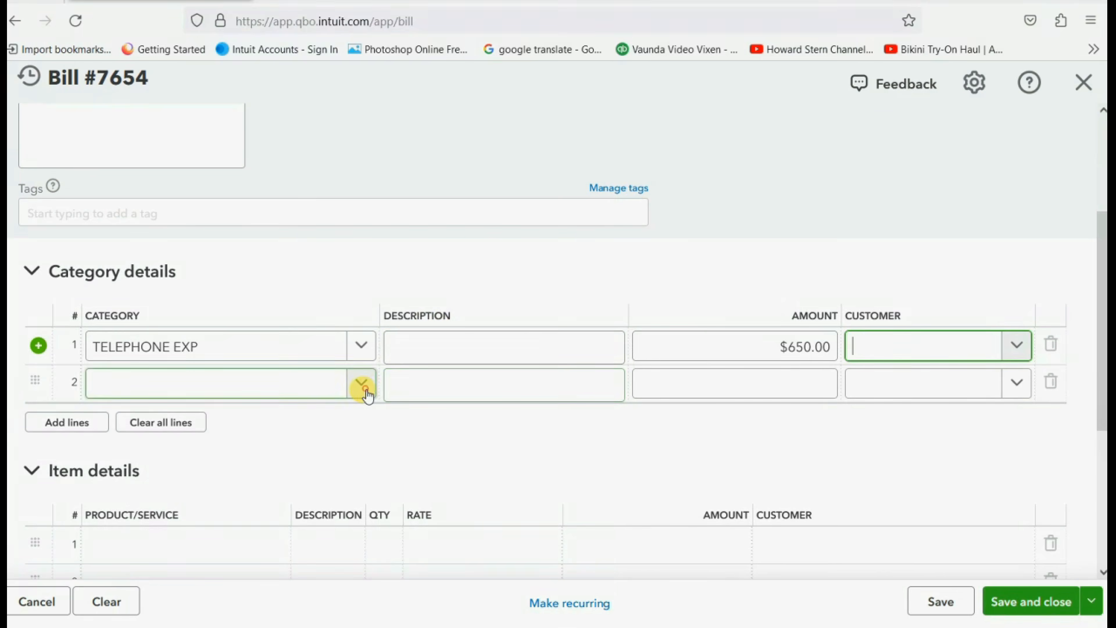
click(361, 383)
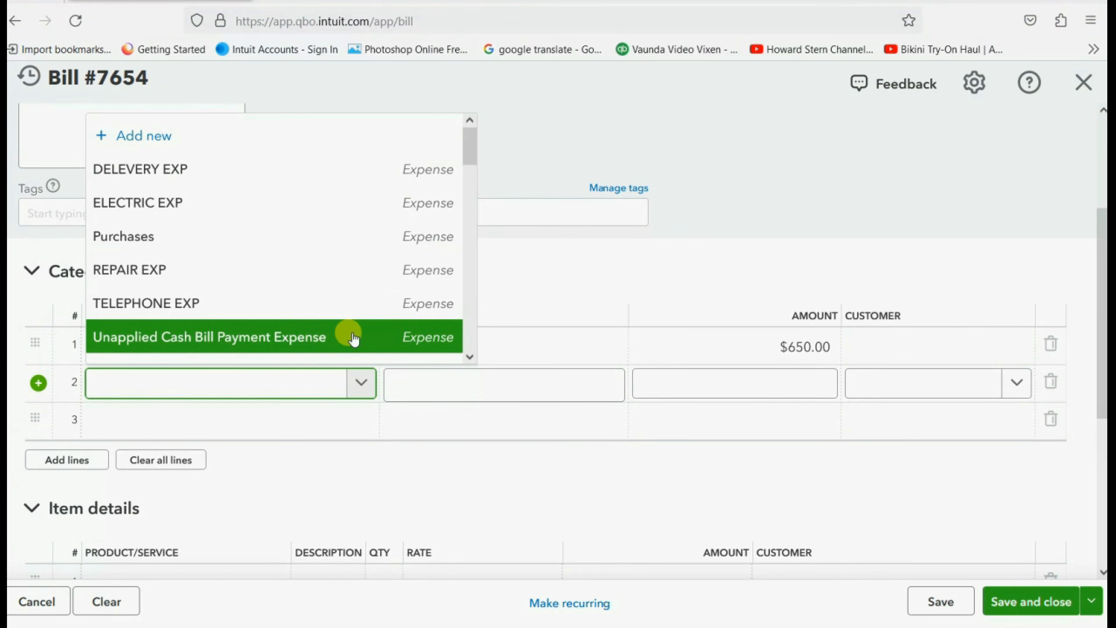
text(G)
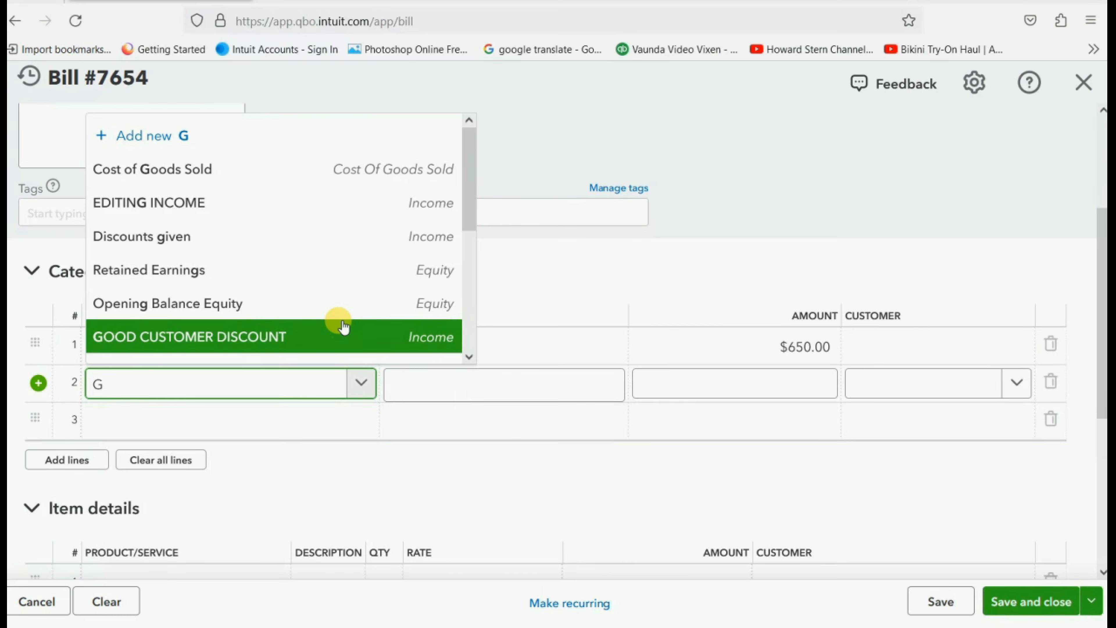
text(OOD CU)
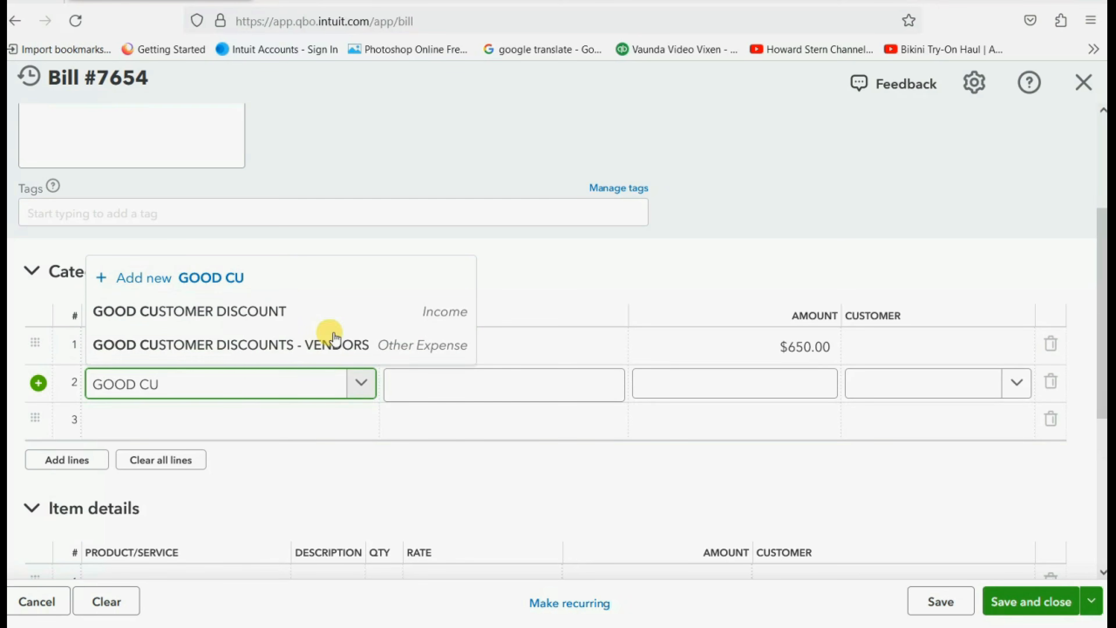
click(237, 347)
click(738, 381)
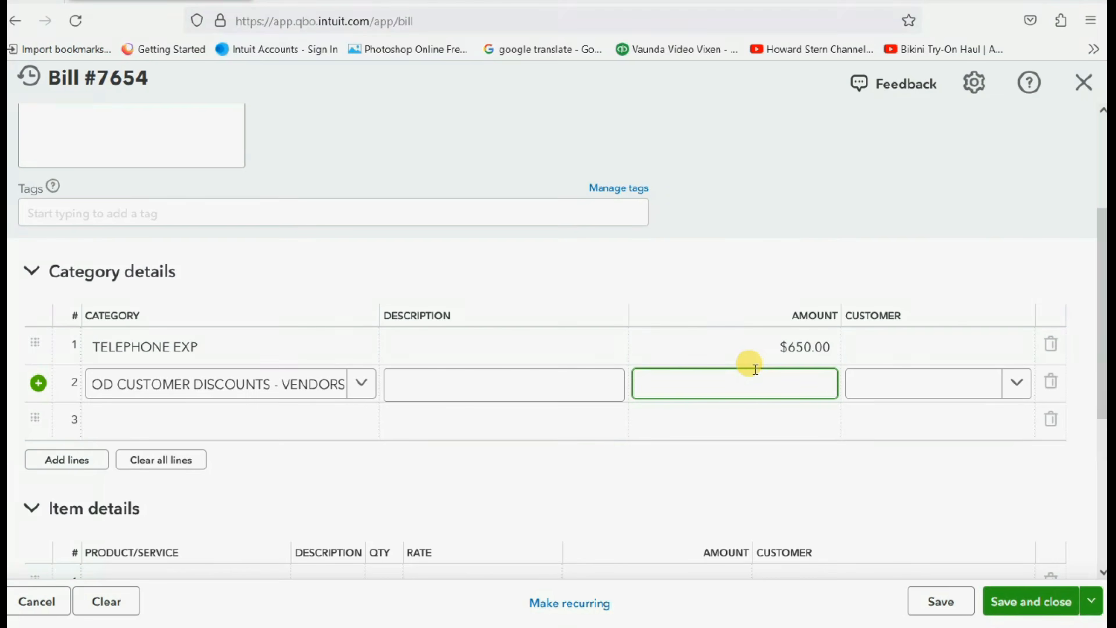
text(-)
text(50)
key(Tab)
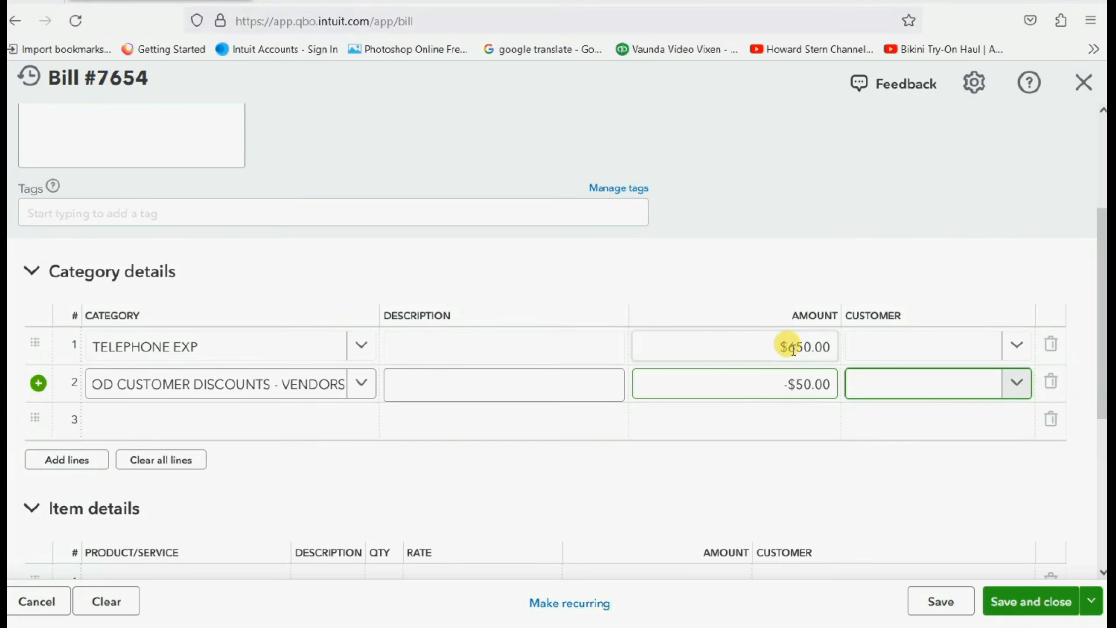
Review the bill's lines and total, and save and close it.
scroll(812, 339, down, 5)
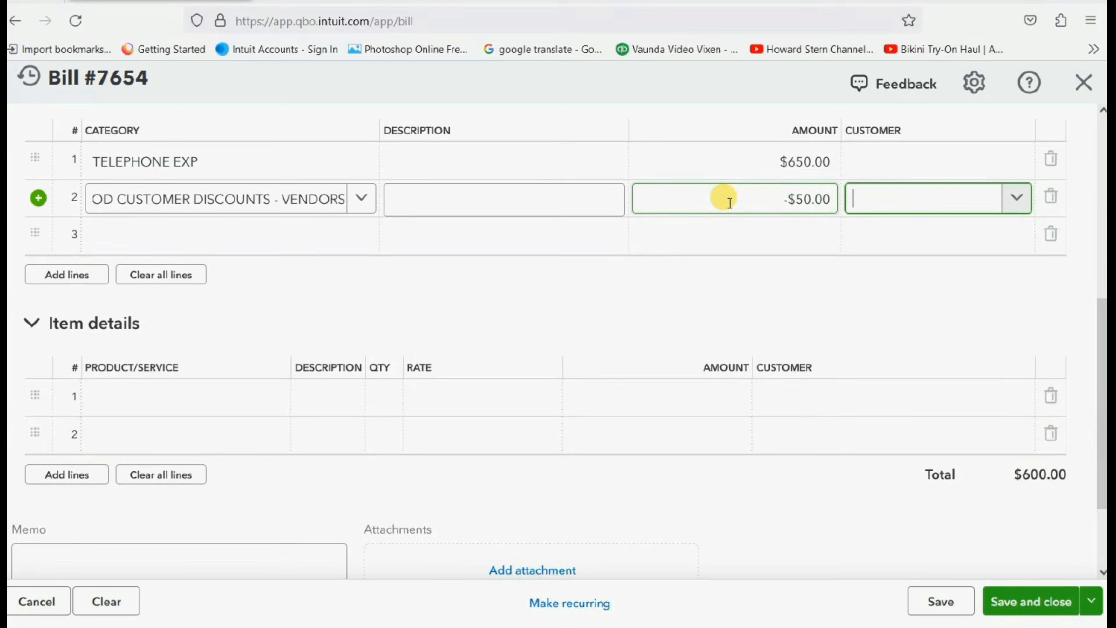
scroll(730, 211, up, 3)
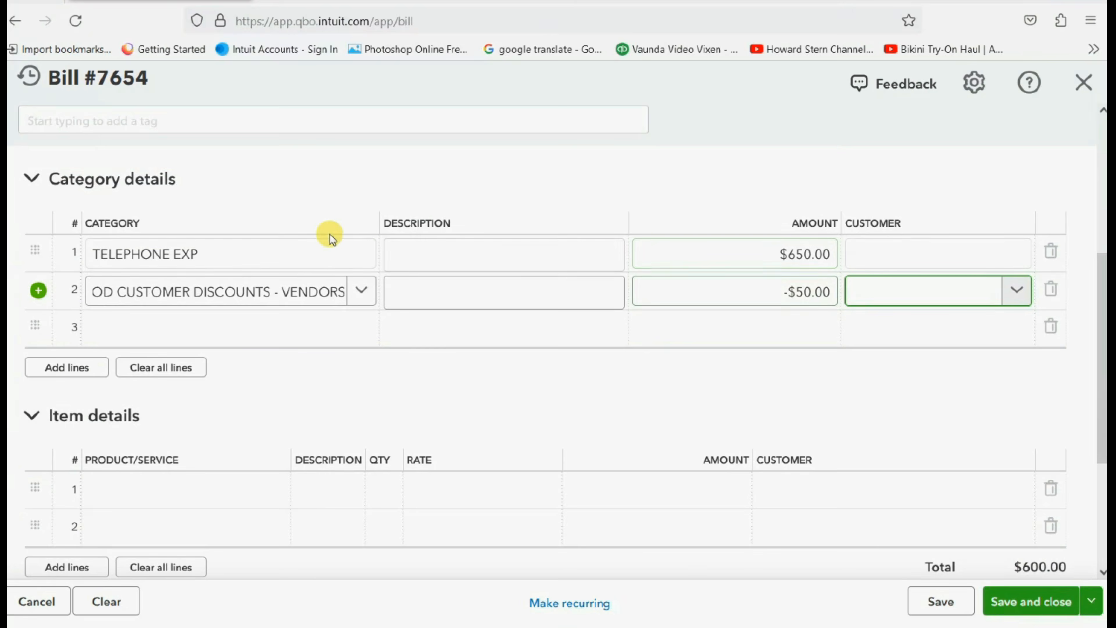
scroll(323, 240, up, 3)
scroll(323, 240, up, 2)
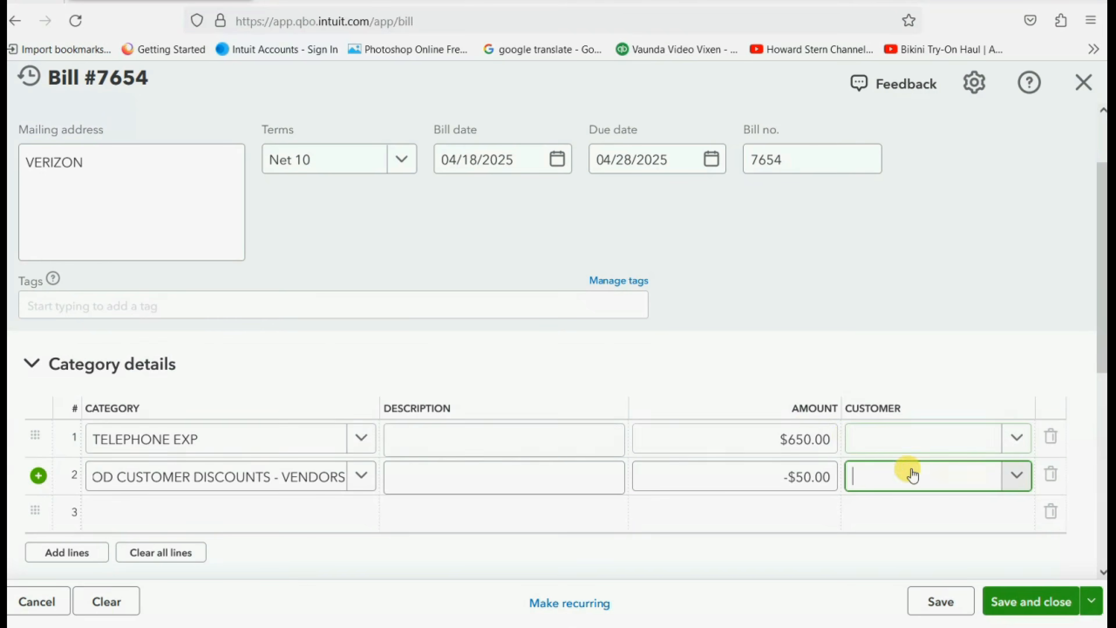
click(1016, 603)
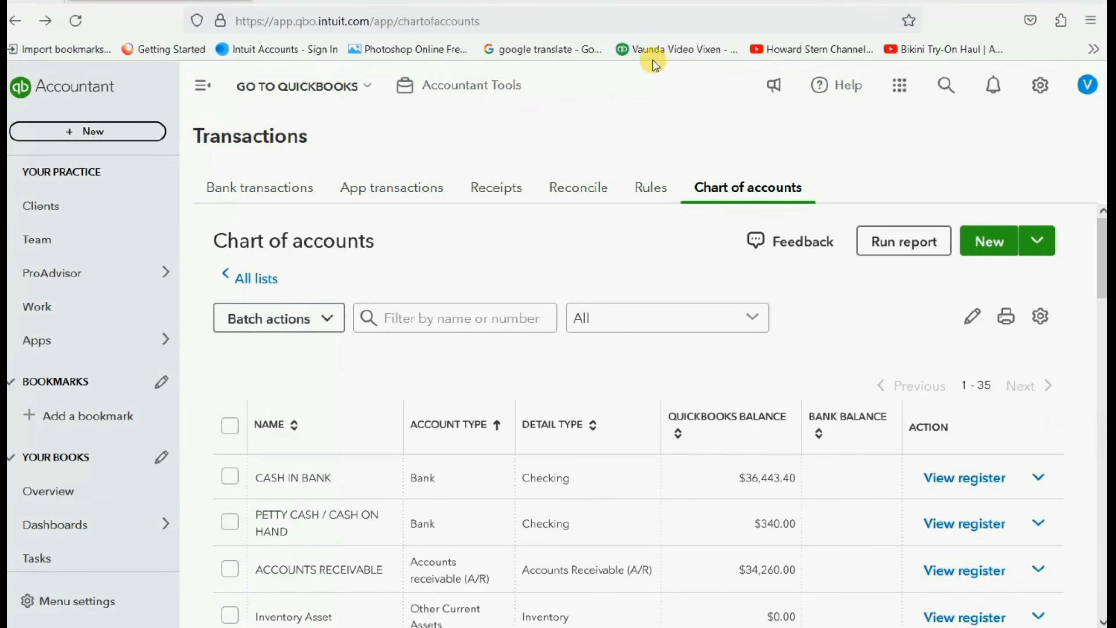
Open the bookmarked Vaunda Video Vixen debit and credit report and widen its account name column to fit the full names.
click(652, 50)
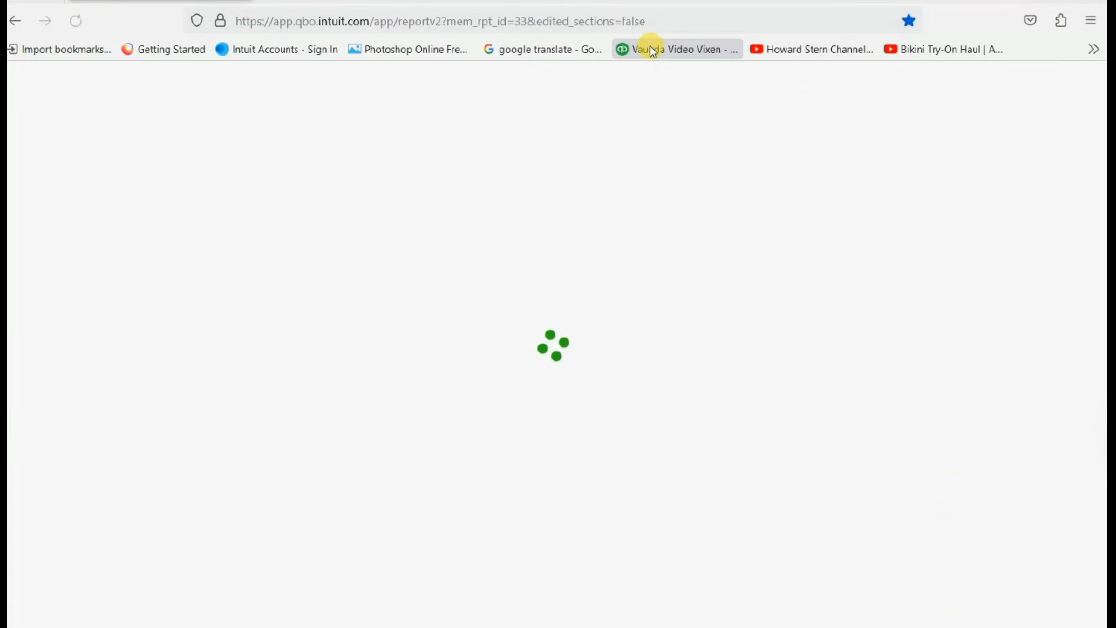
scroll(763, 269, down, 10)
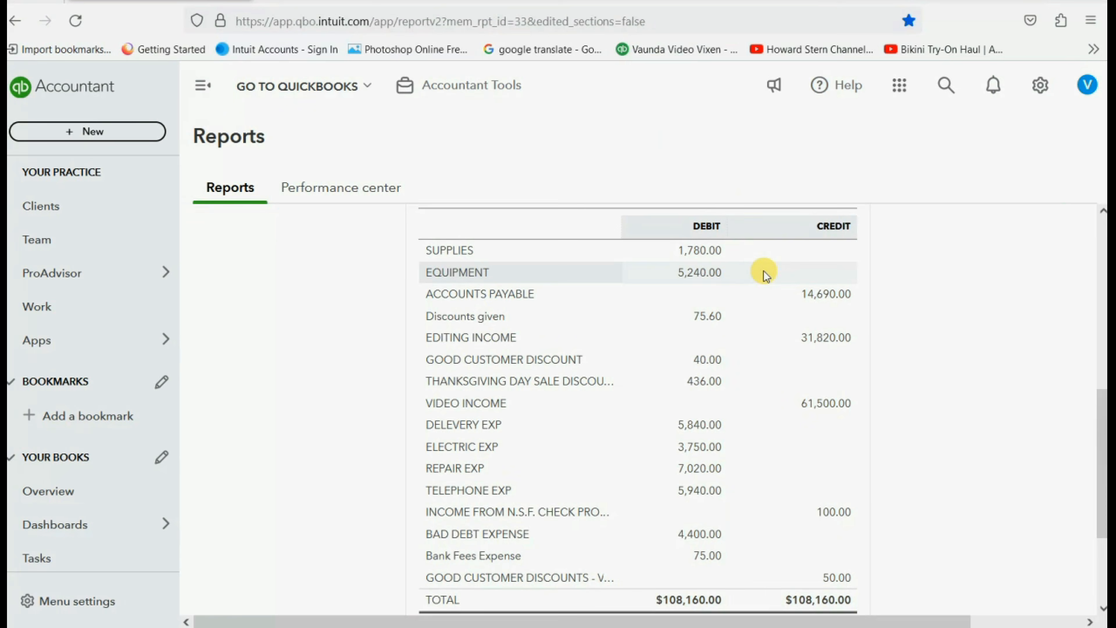
drag(617, 229, 659, 234)
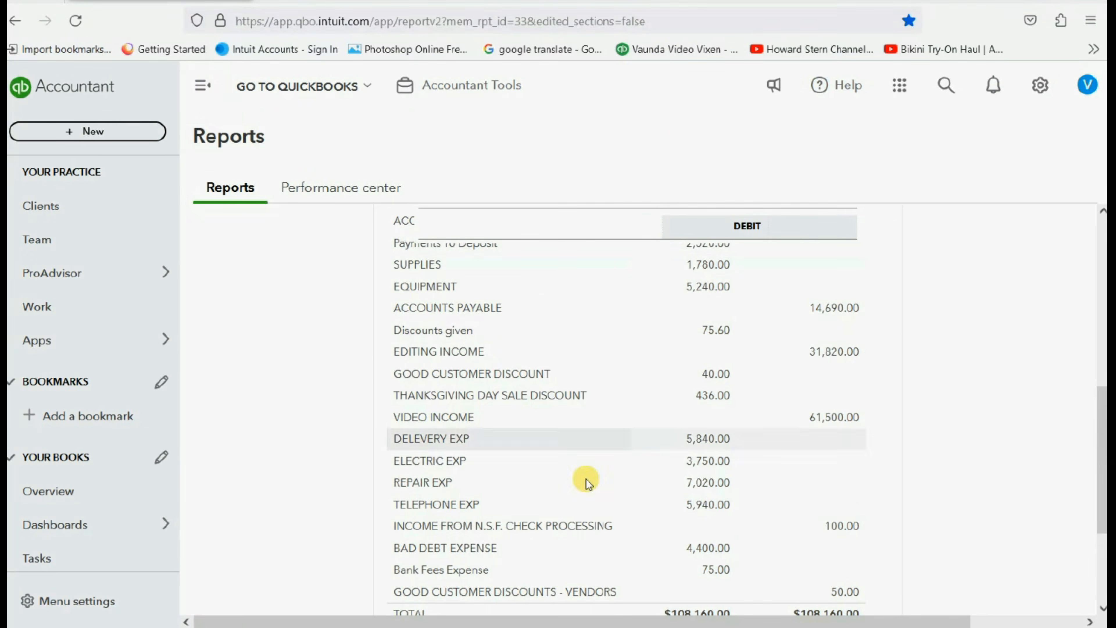
Enlarge the page to 120% and examine the GOOD CUSTOMER DISCOUNTS - VENDORS line near the end of the report.
click(1091, 21)
click(1057, 422)
click(1057, 421)
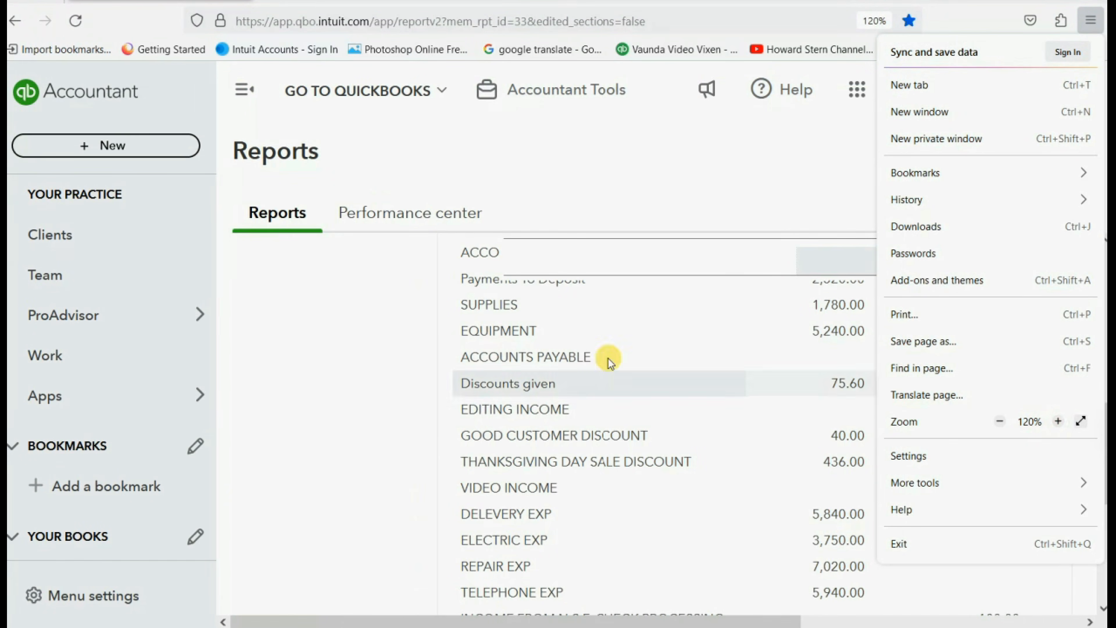
scroll(347, 387, down, 4)
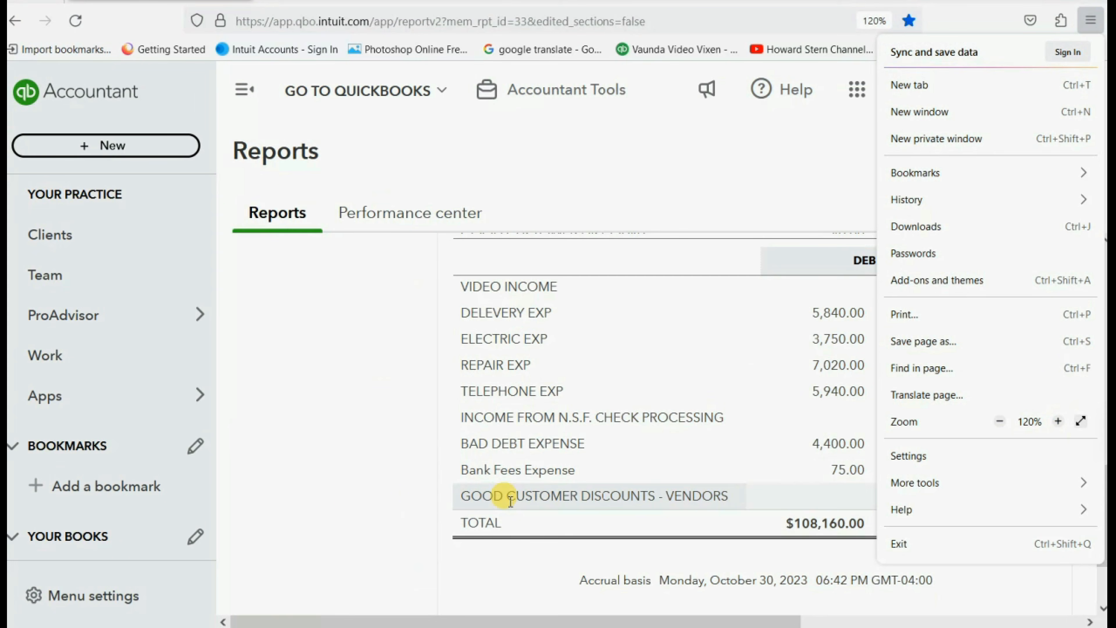
click(347, 496)
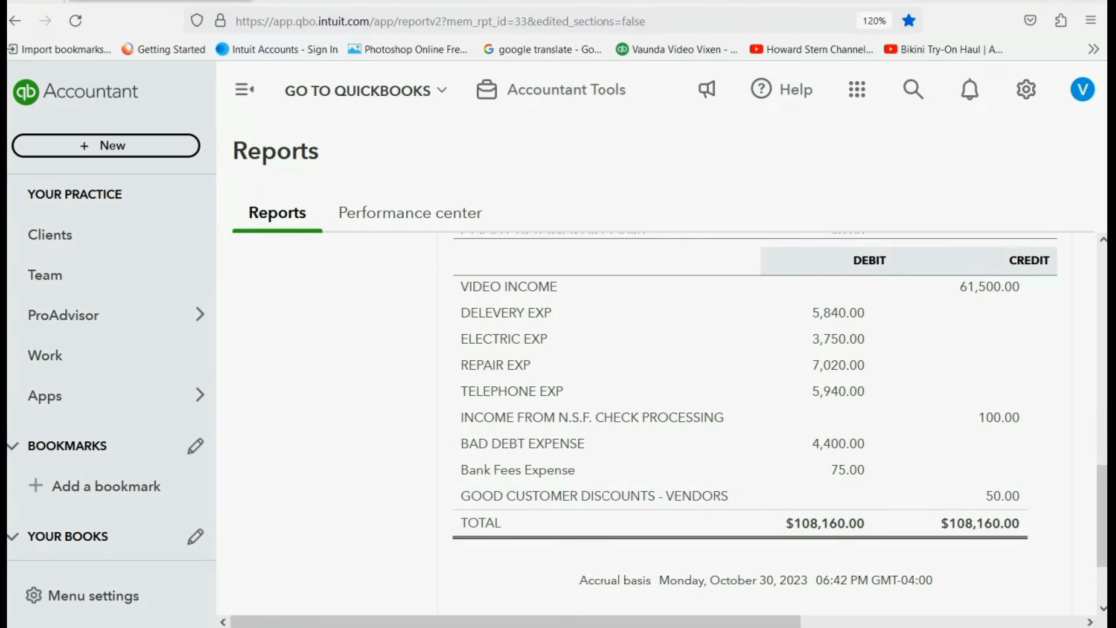
Go to the reports overview and open the list of custom reports.
scroll(83, 496, down, 4)
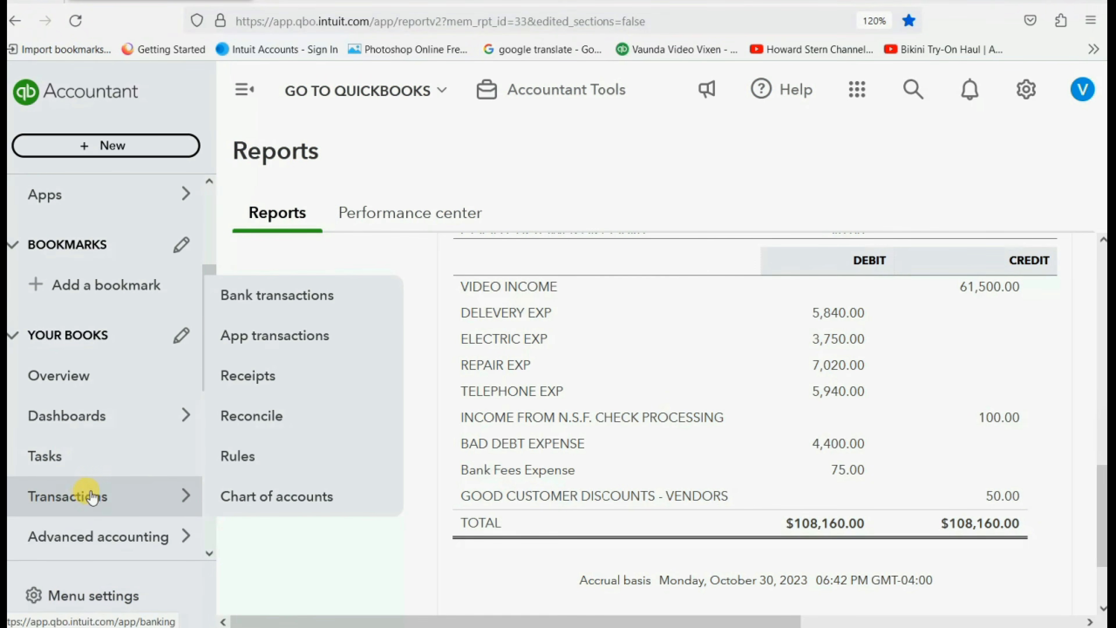
scroll(115, 453, down, 4)
mouse_move(109, 450)
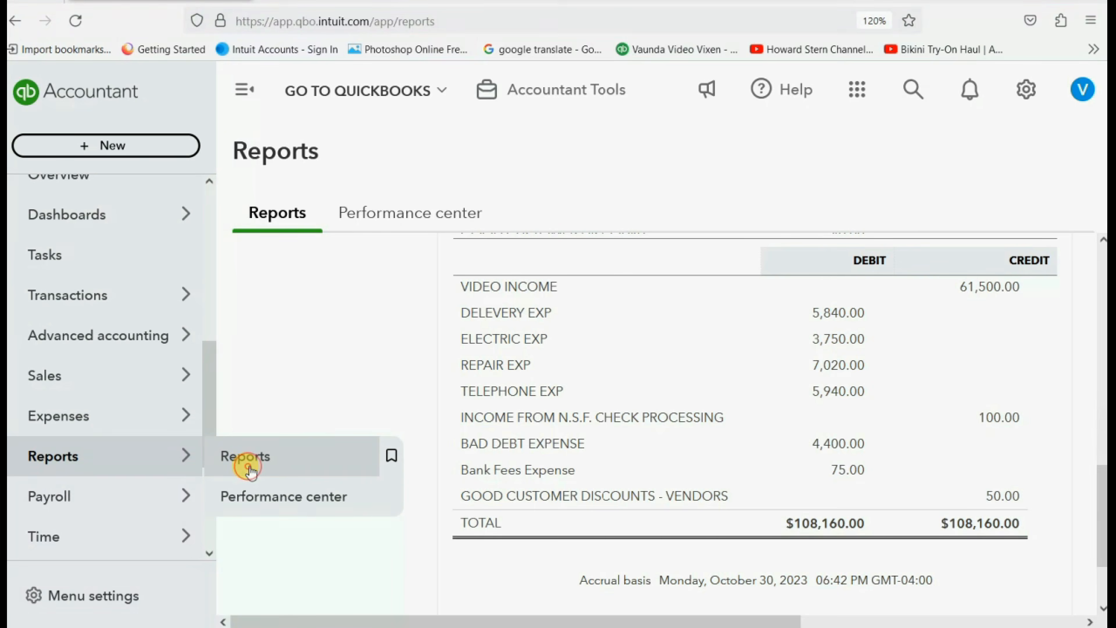
click(248, 465)
click(399, 413)
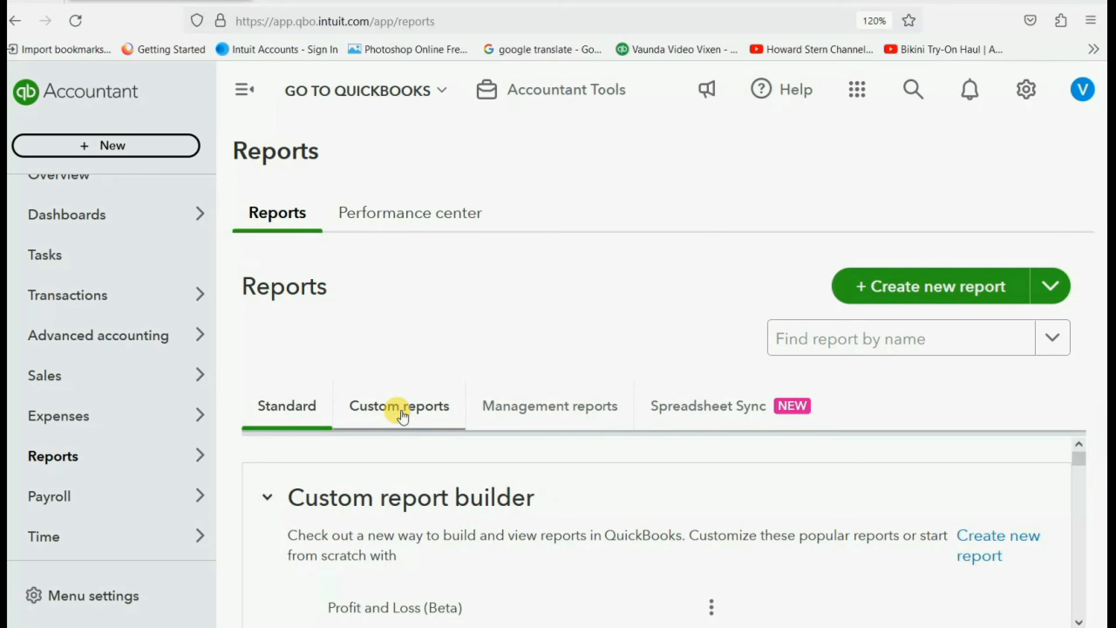
Open the Unpaid Bills custom report and examine the open bills listed under VERIZON.
scroll(364, 497, down, 5)
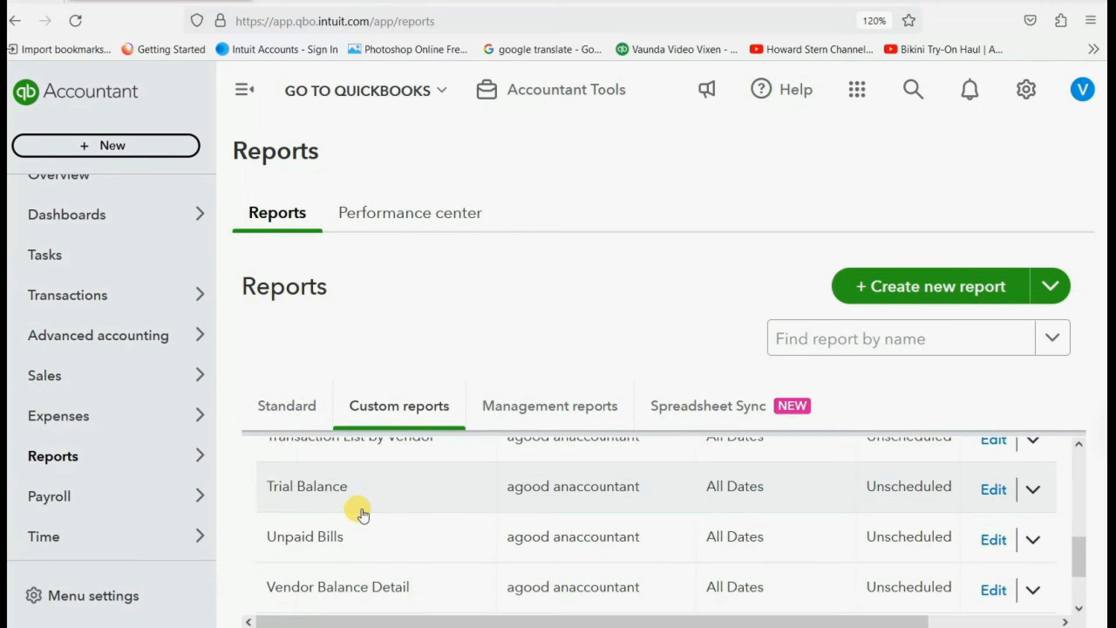
click(317, 535)
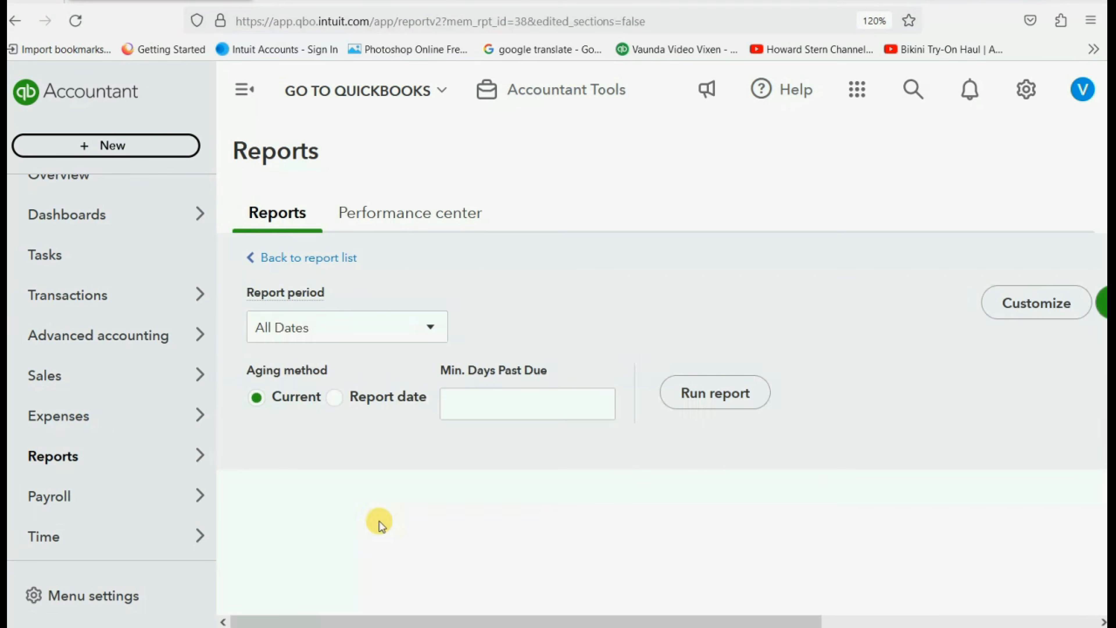
scroll(790, 395, down, 10)
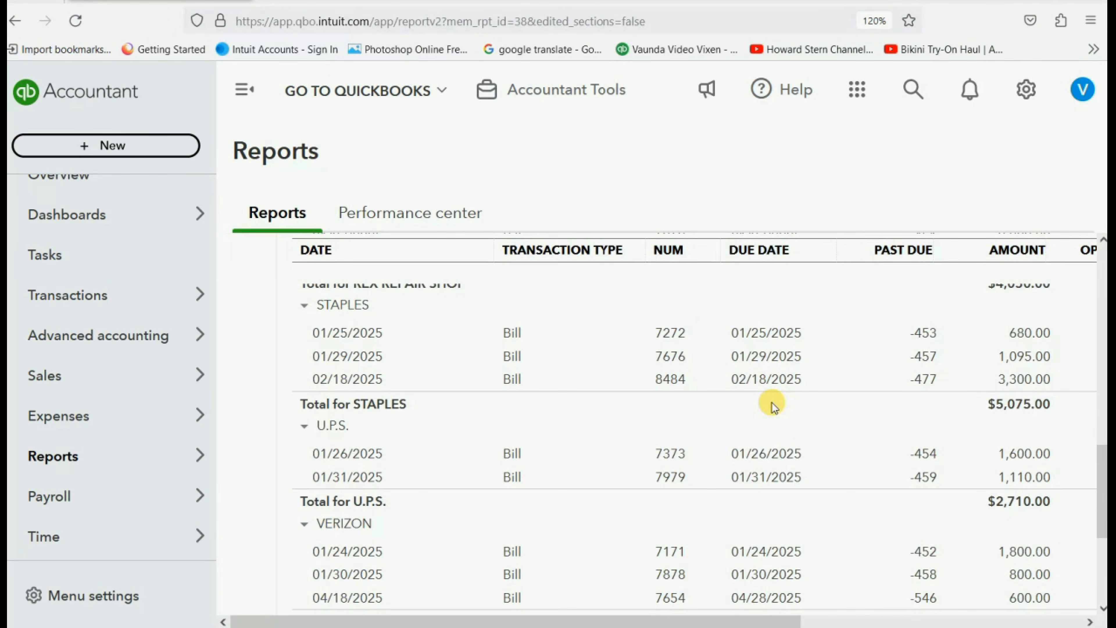
scroll(772, 404, down, 2)
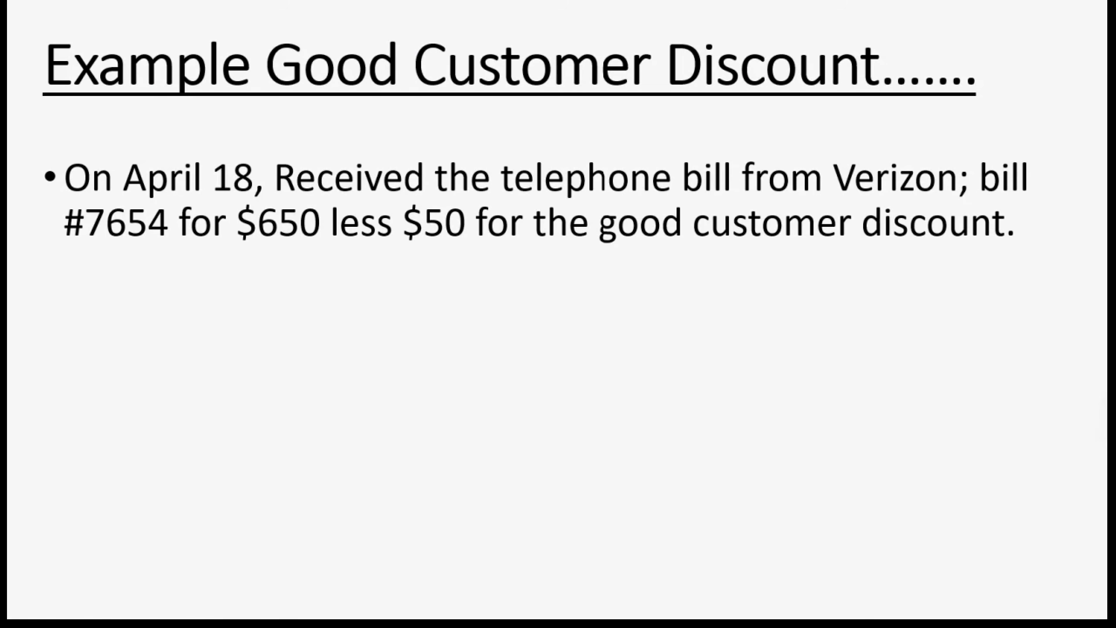
key(Right)
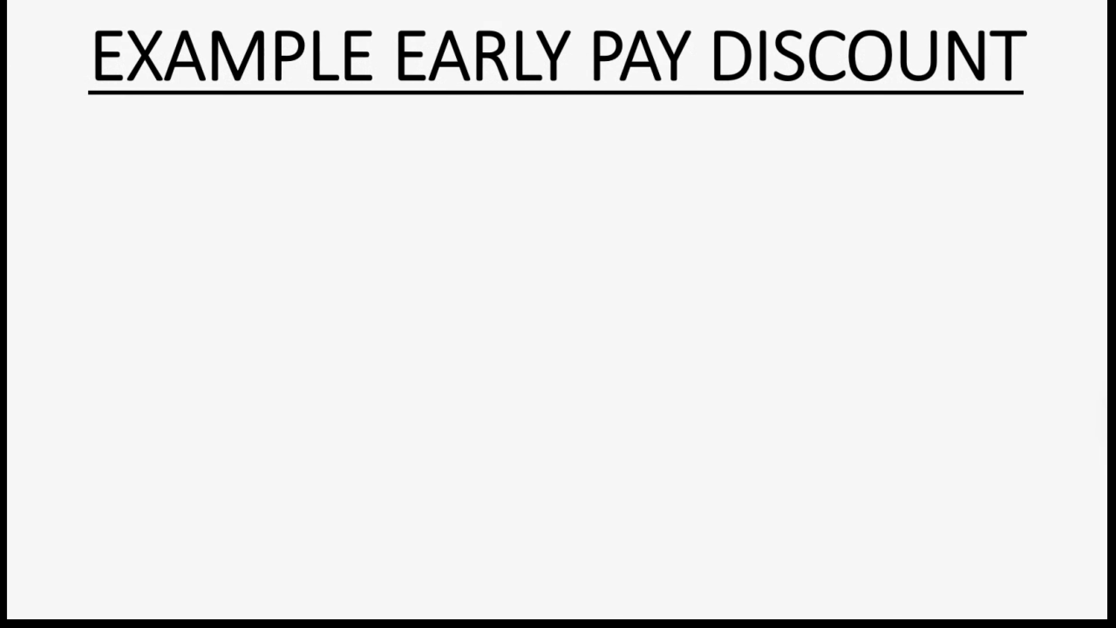
key(Right)
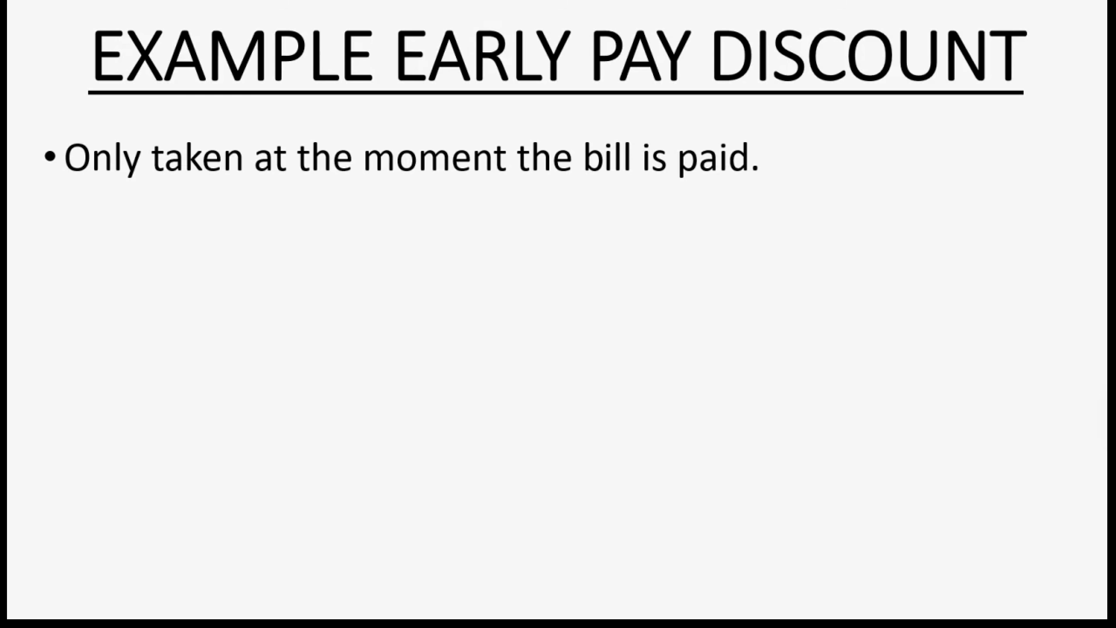
key(Right)
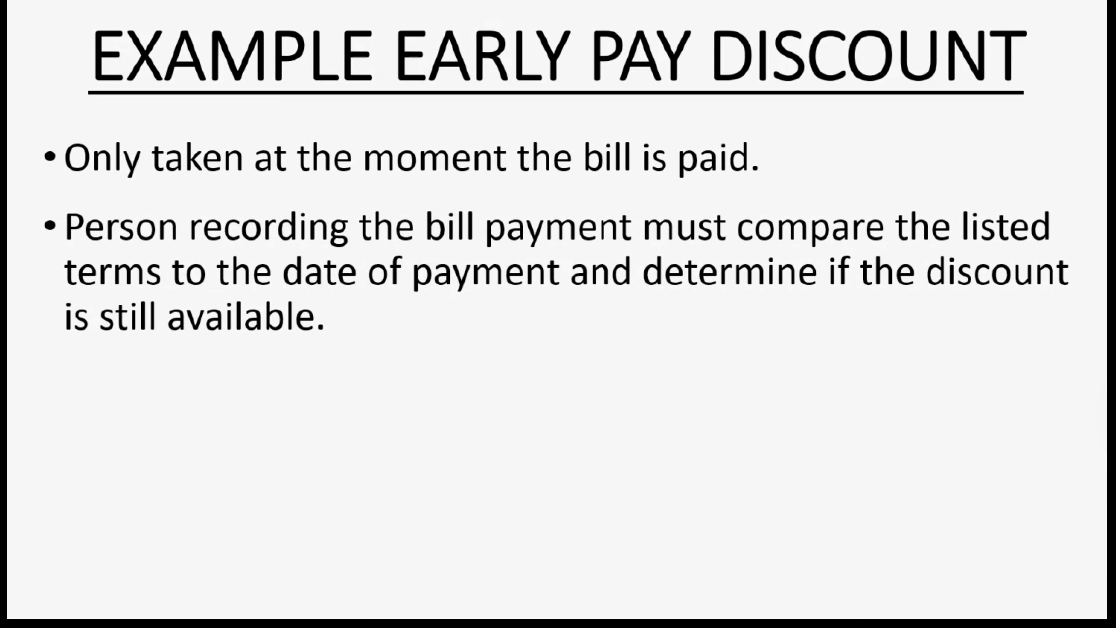
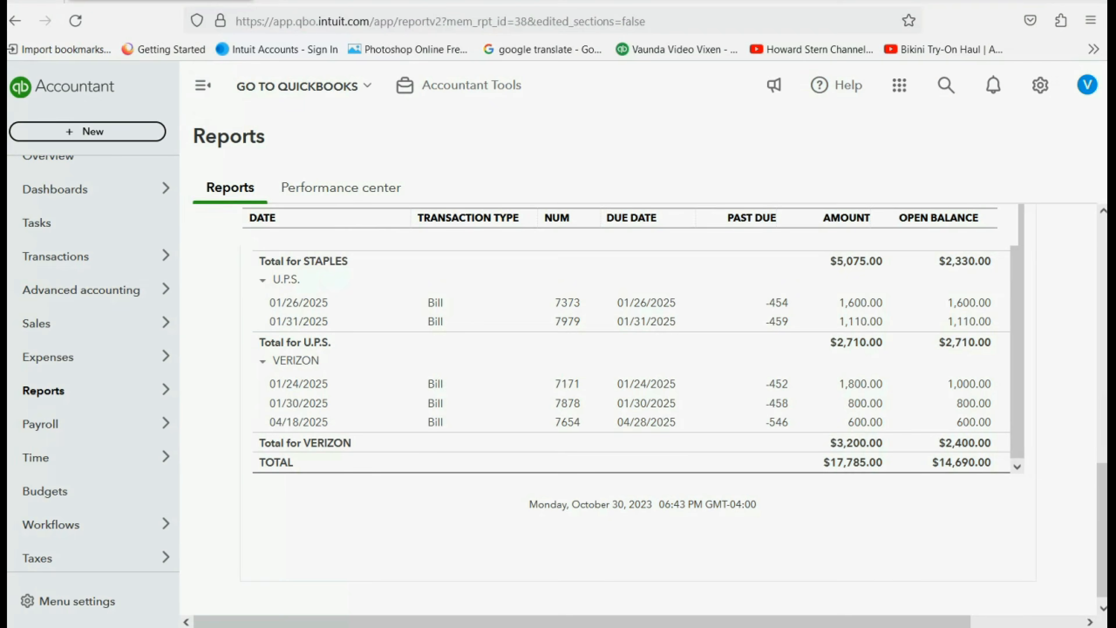
Create a new bill with STAPLES as the vendor.
click(83, 132)
click(167, 284)
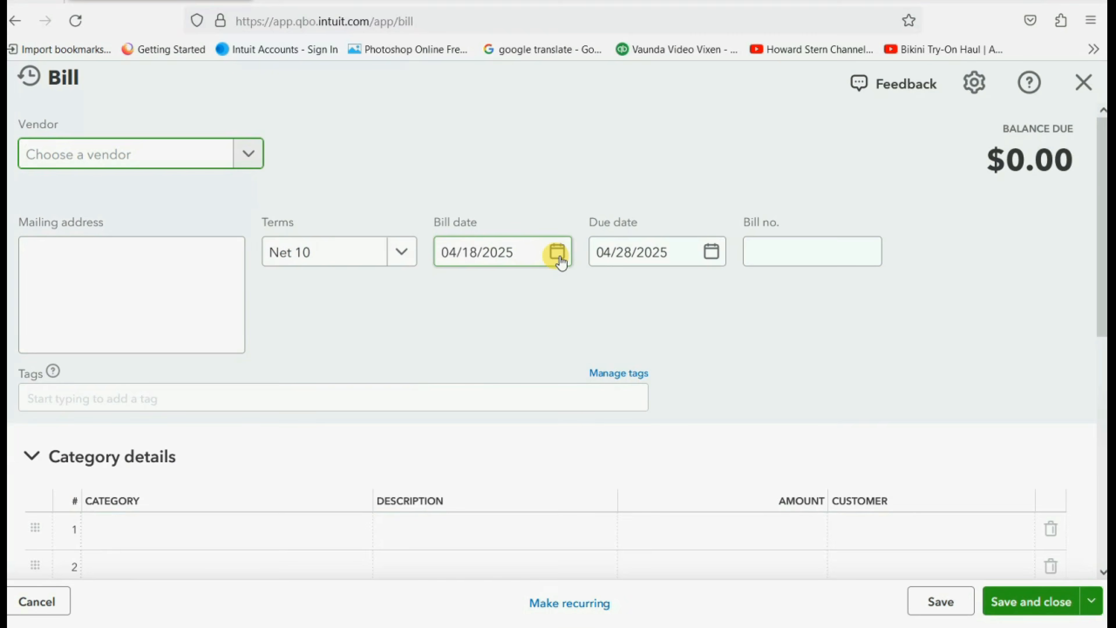
click(248, 153)
scroll(150, 303, down, 3)
click(138, 268)
Assign the bill's first category line to the SUPPLIES account.
click(313, 531)
click(351, 531)
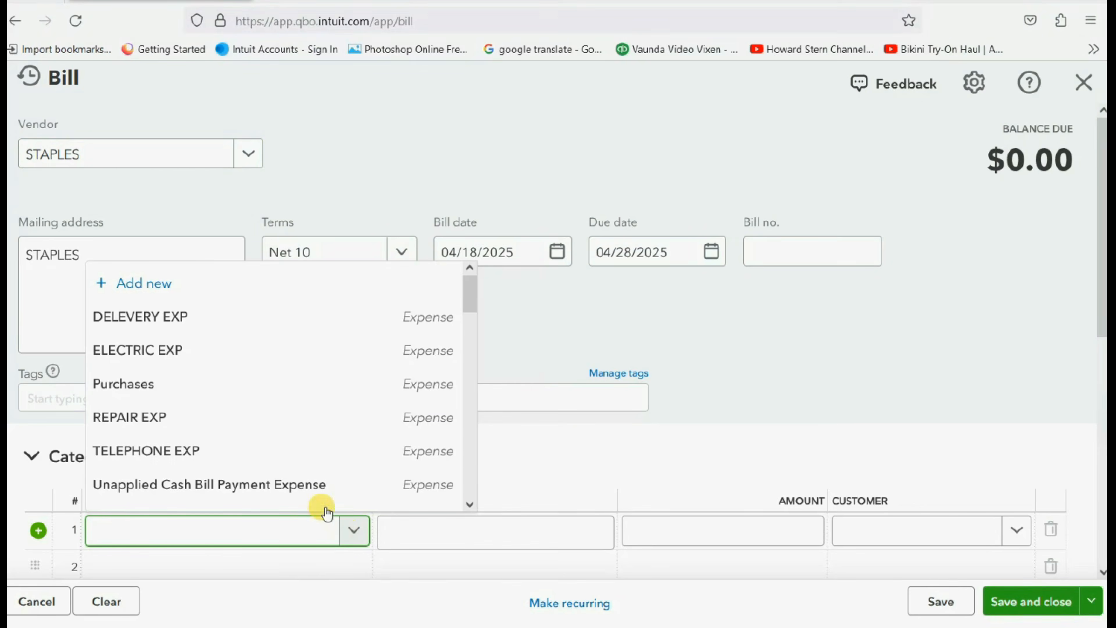
text(SU)
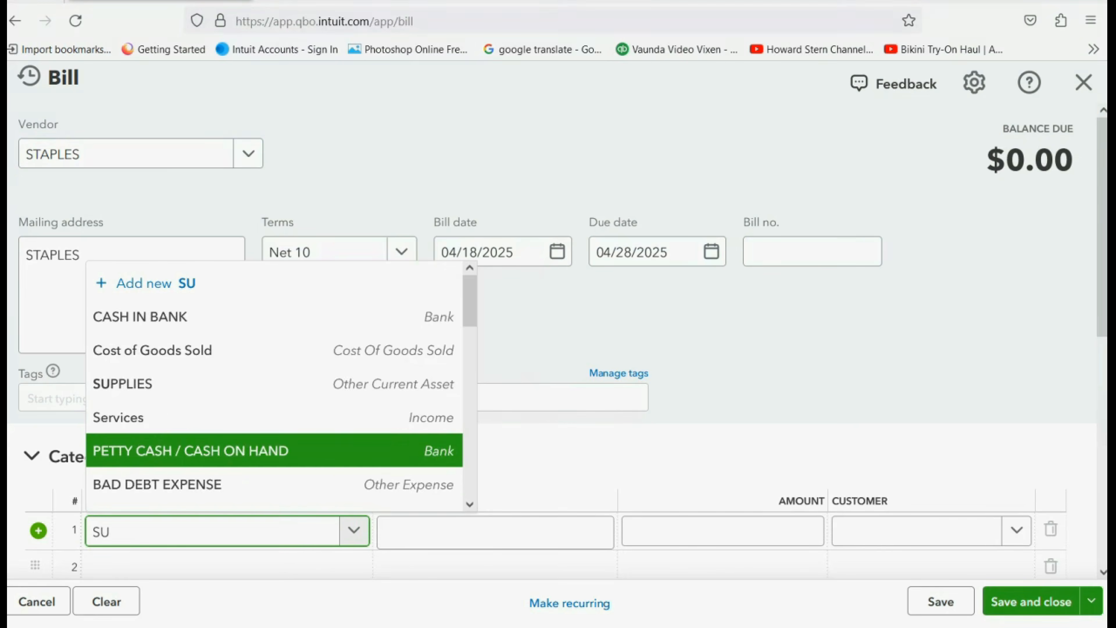
click(222, 492)
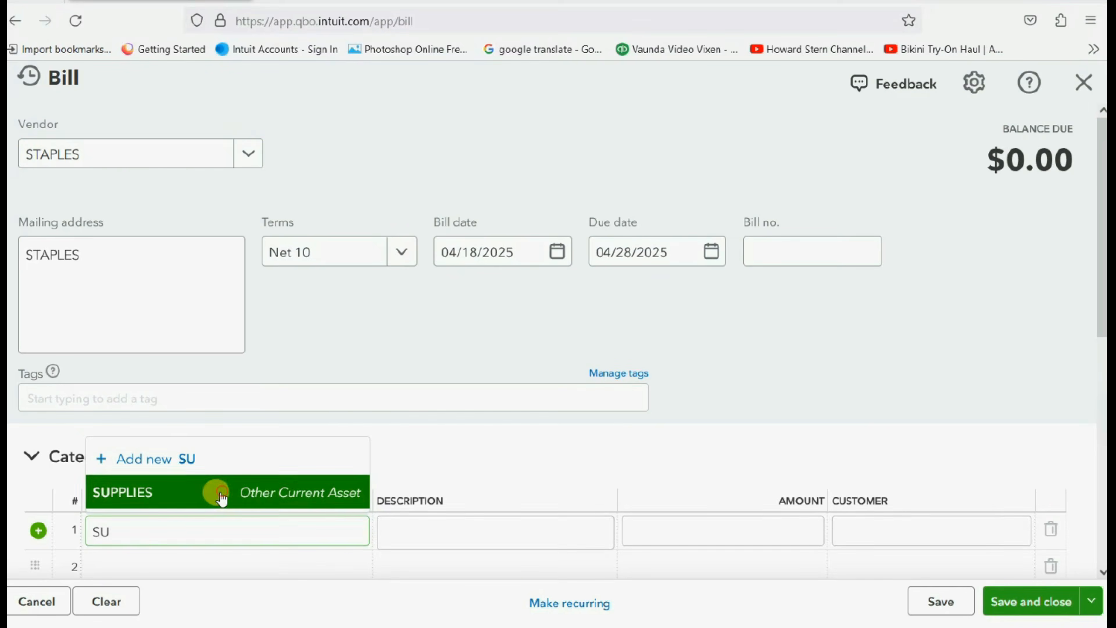
Enter 6116 as the bill number and $850.00 as the amount of the SUPPLIES line.
click(801, 248)
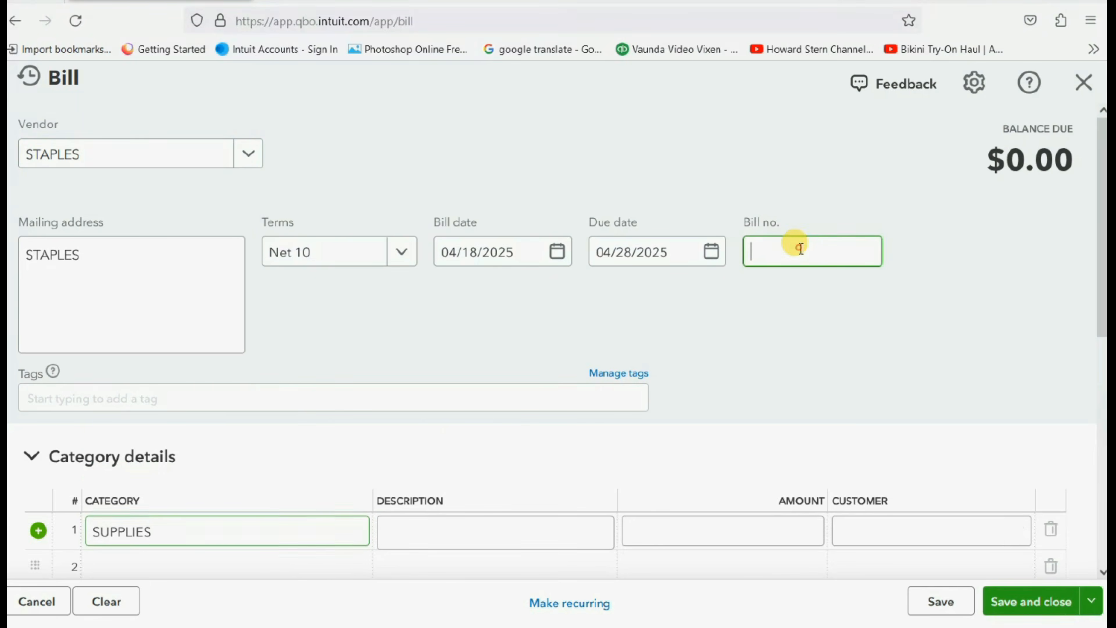
text(6116)
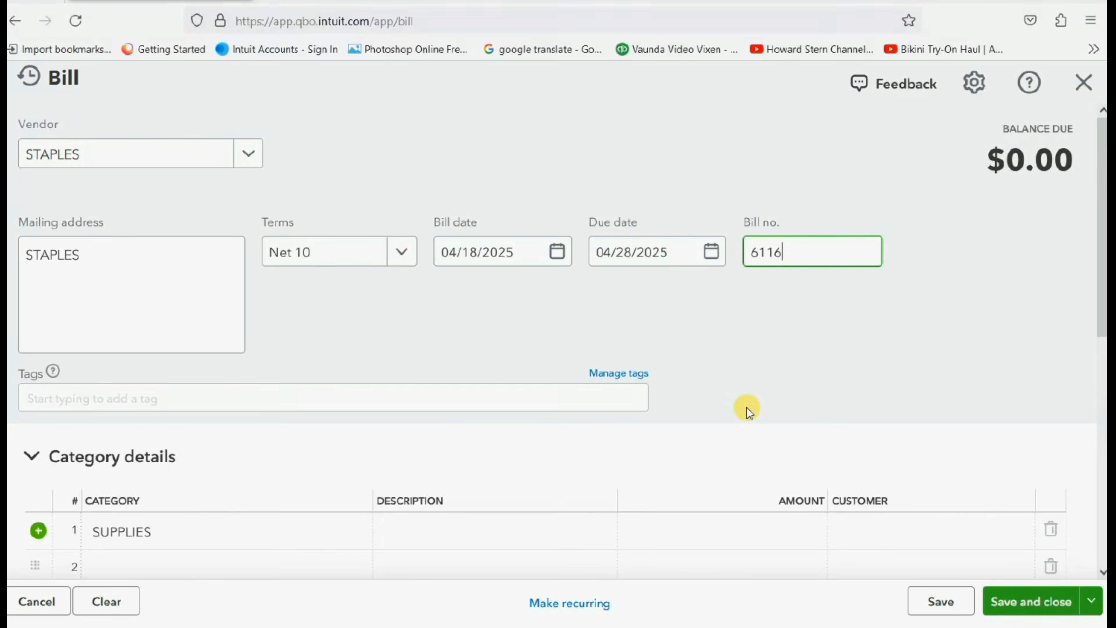
click(818, 527)
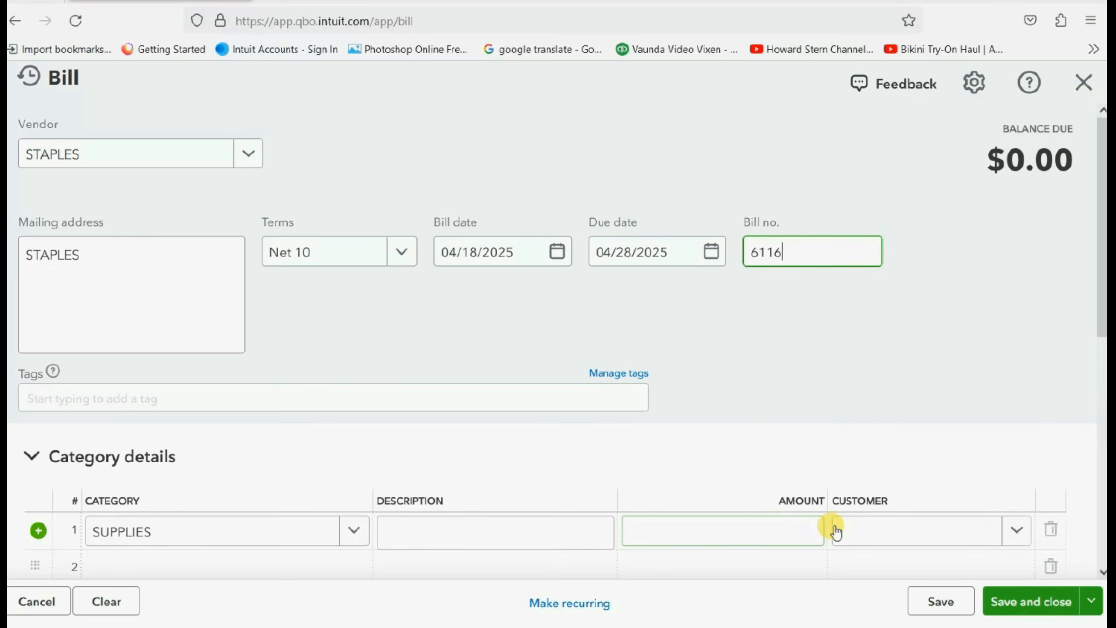
click(692, 528)
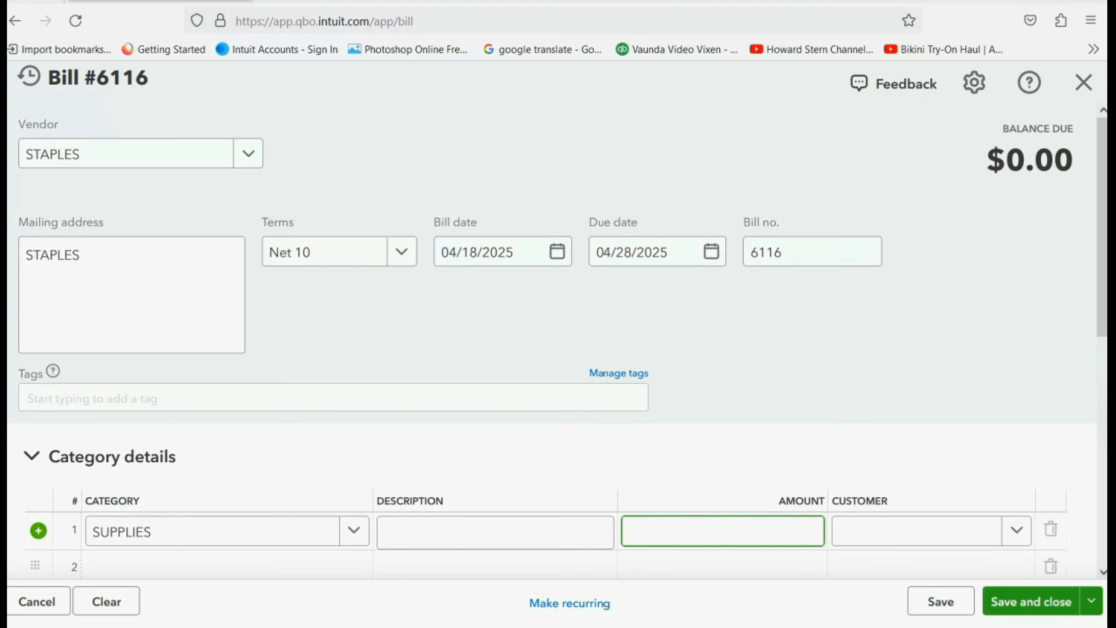
text(850)
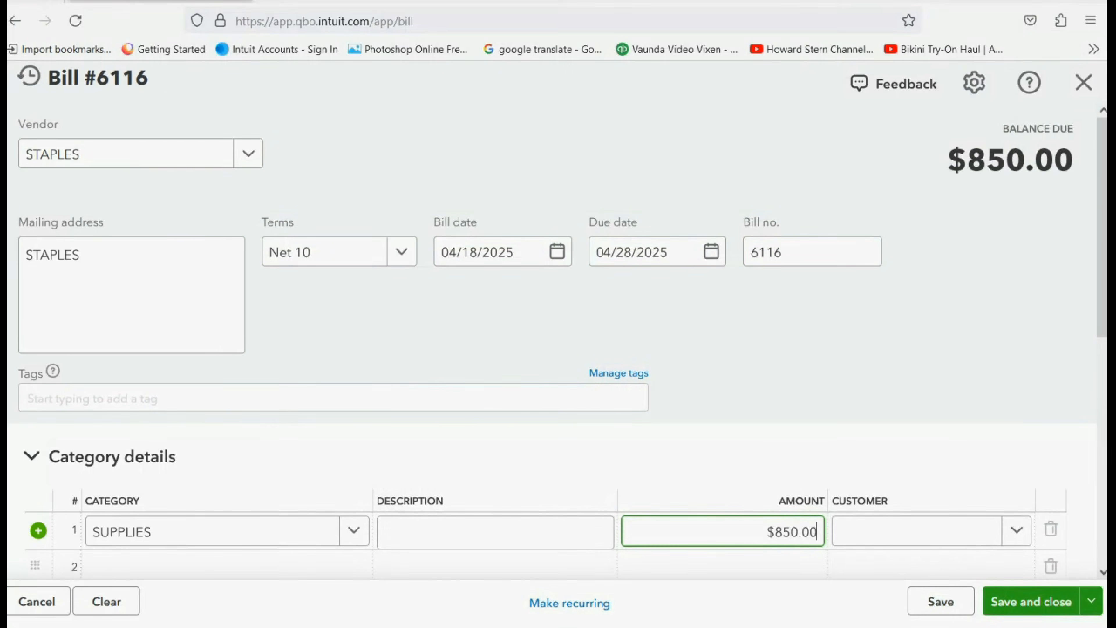
Set the STAPLES bill's payment terms to 2% 10 Net 30.
click(401, 252)
click(410, 259)
click(402, 258)
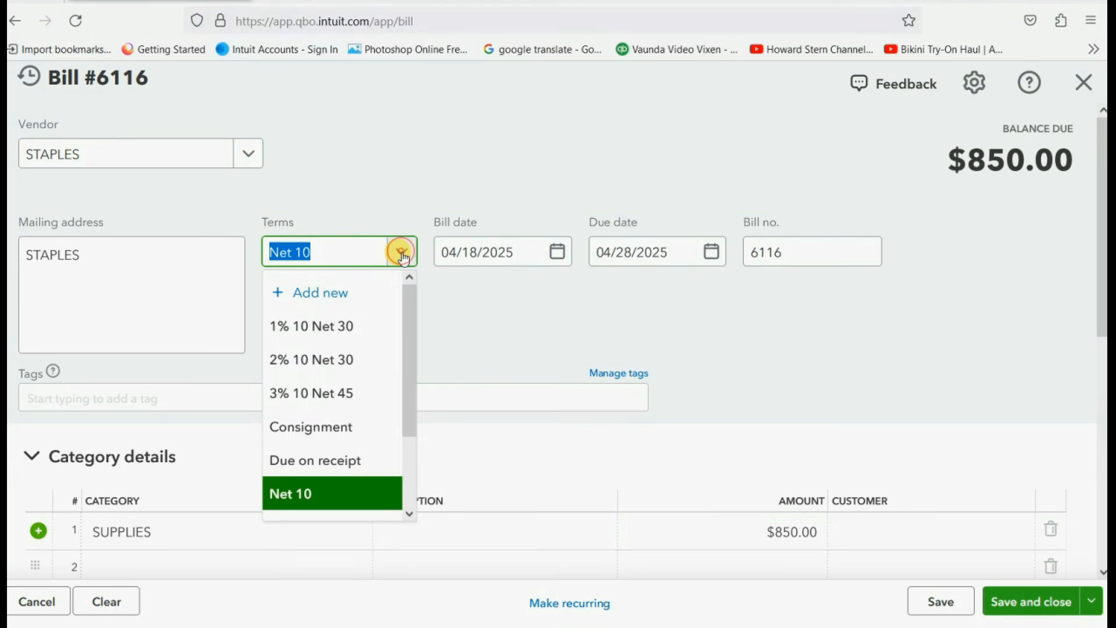
click(342, 359)
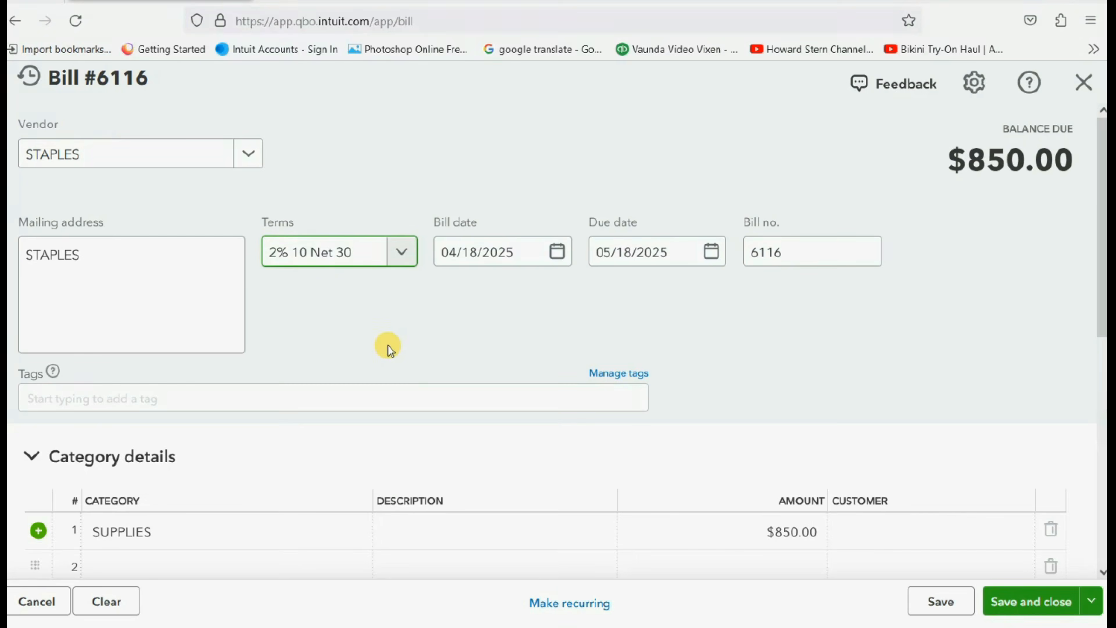
click(389, 324)
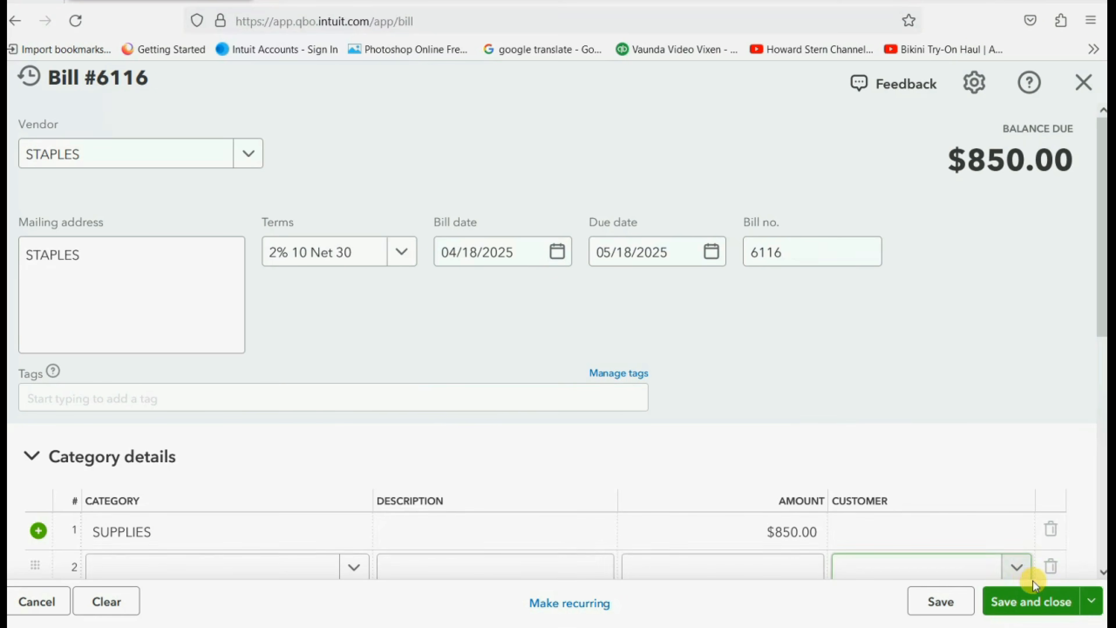
Save and close the bill, and check the STAPLES section of the Unpaid Bills report.
click(1040, 600)
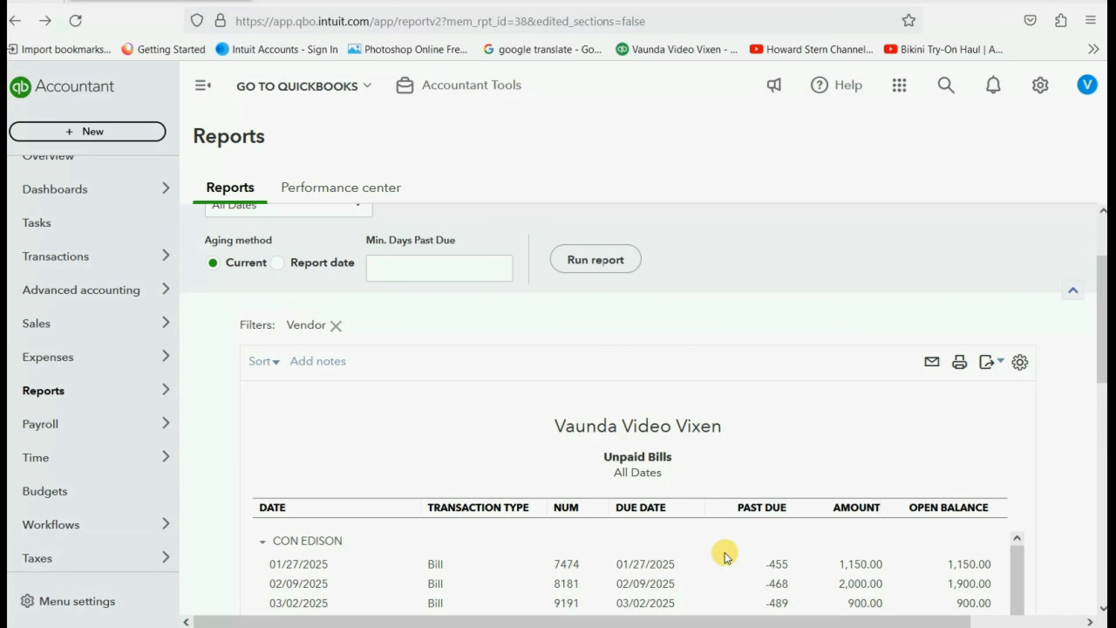
scroll(568, 493, down, 10)
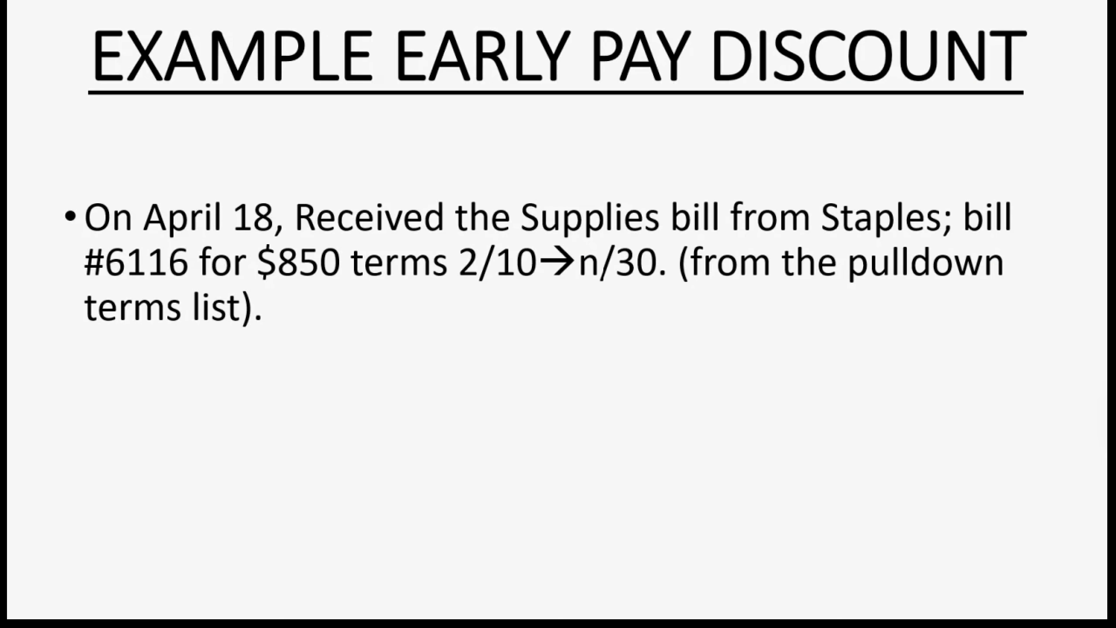
click(593, 522)
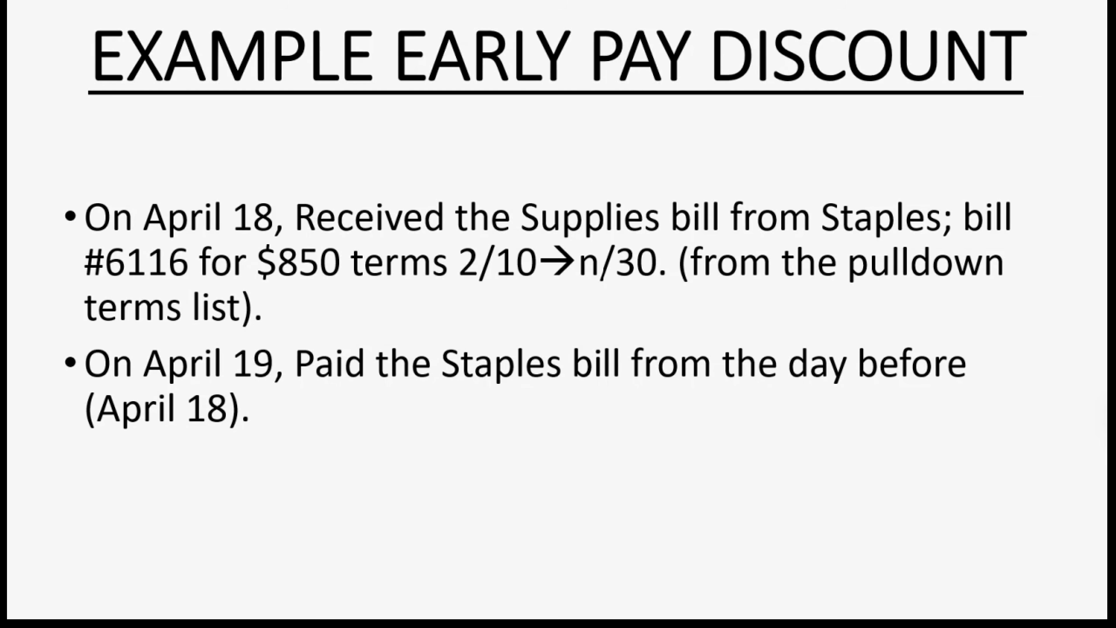
key(Right)
key(Left)
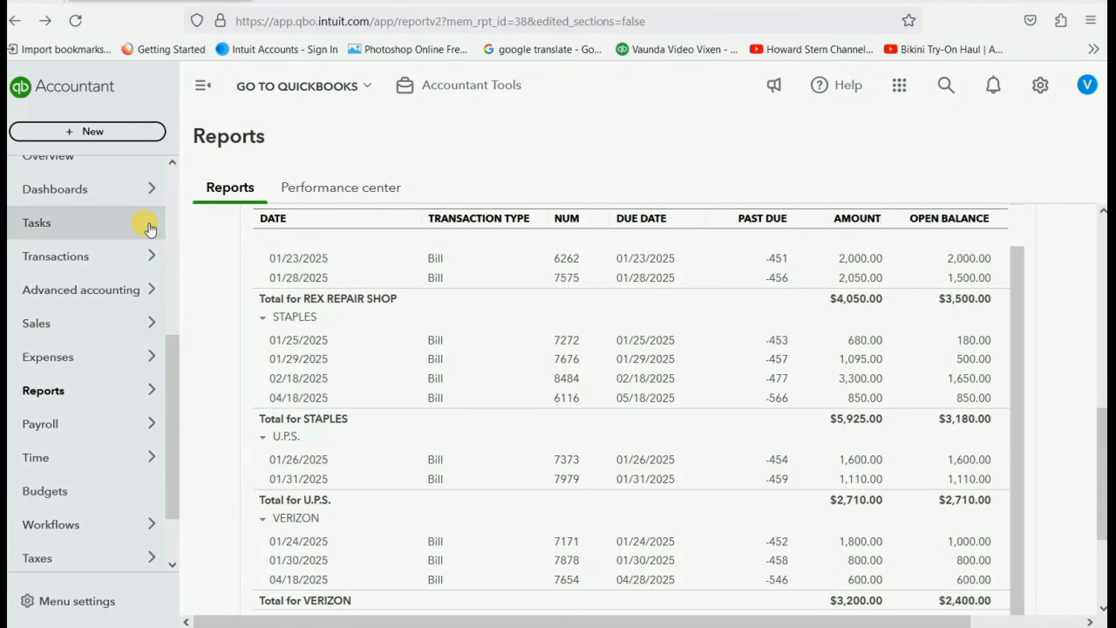
Start paying bills and set the payment date to 04/19/2025.
click(93, 130)
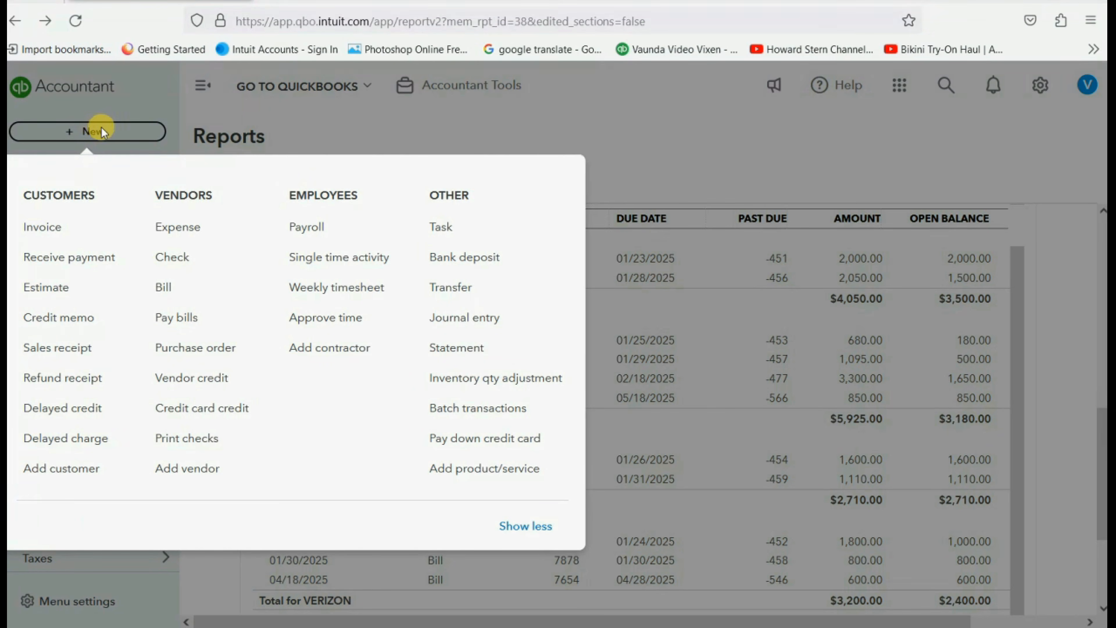
click(187, 315)
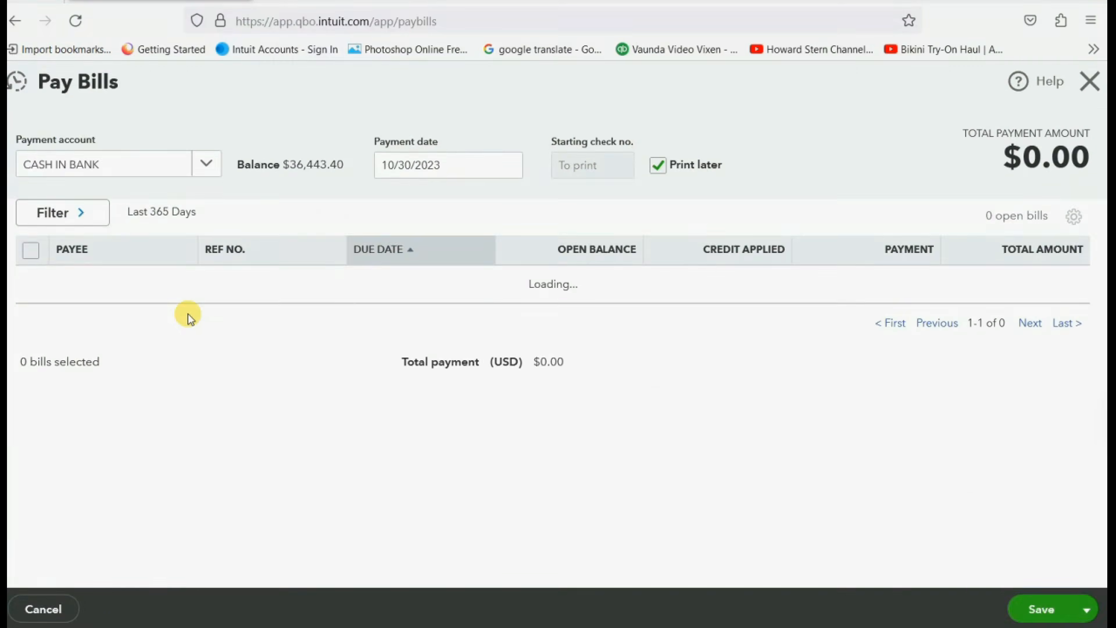
click(503, 166)
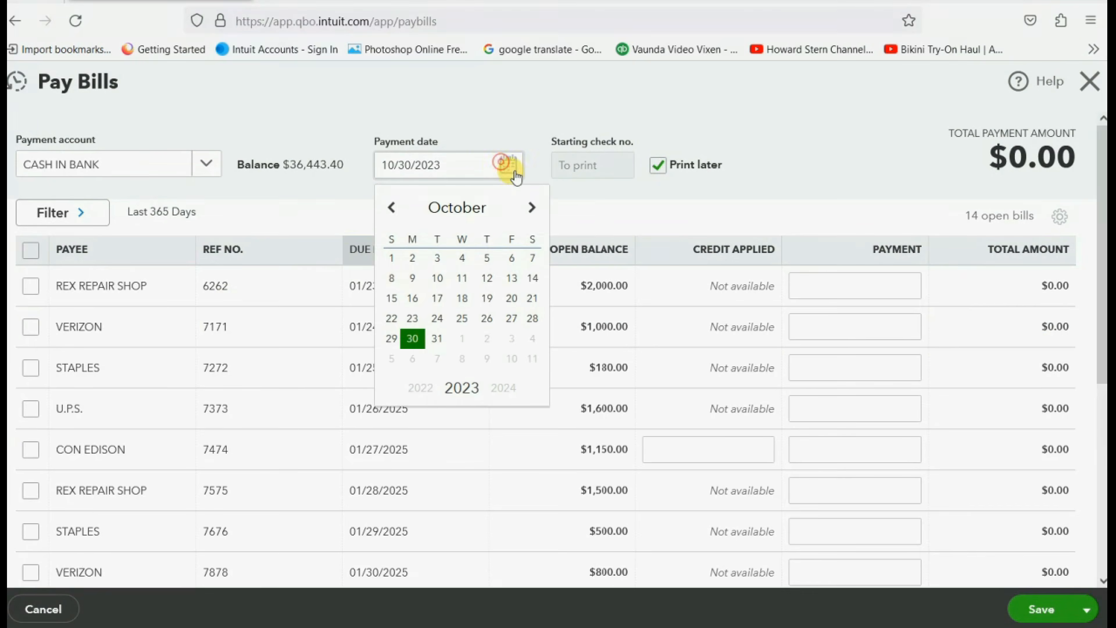
click(531, 207)
click(530, 207)
click(530, 206)
click(530, 207)
click(530, 207)
click(530, 207)
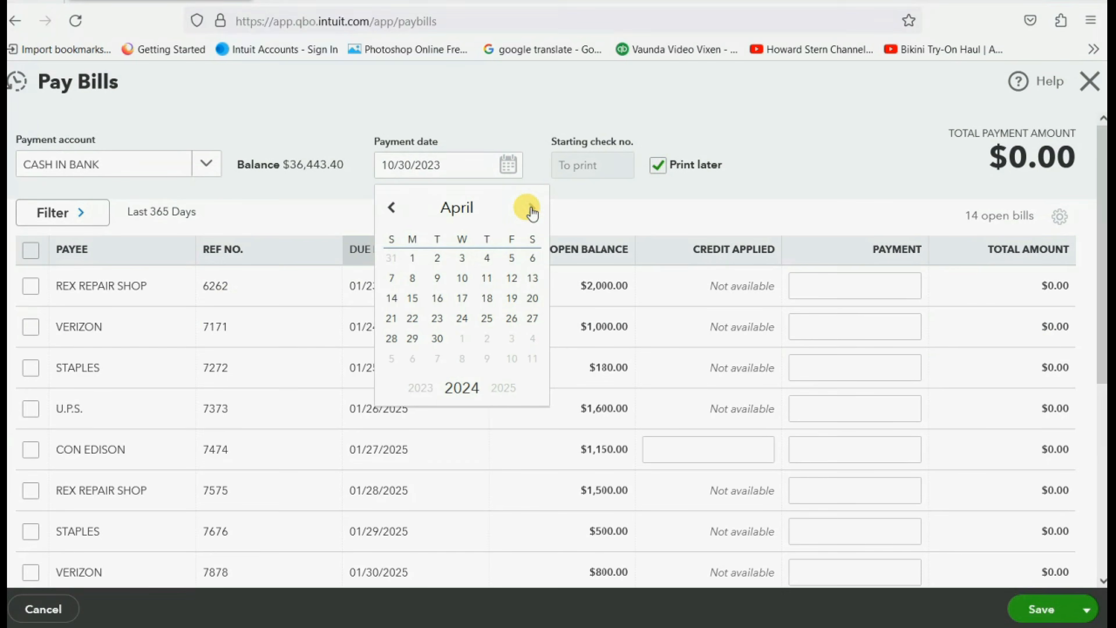
click(506, 296)
key(BackSpace)
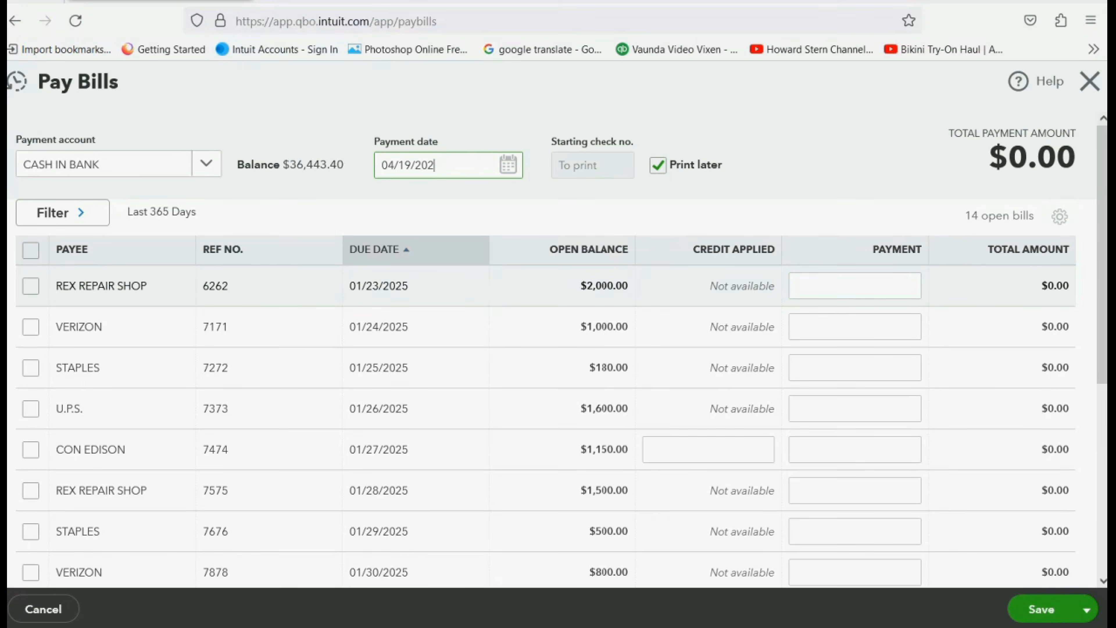
text(5)
key(Tab)
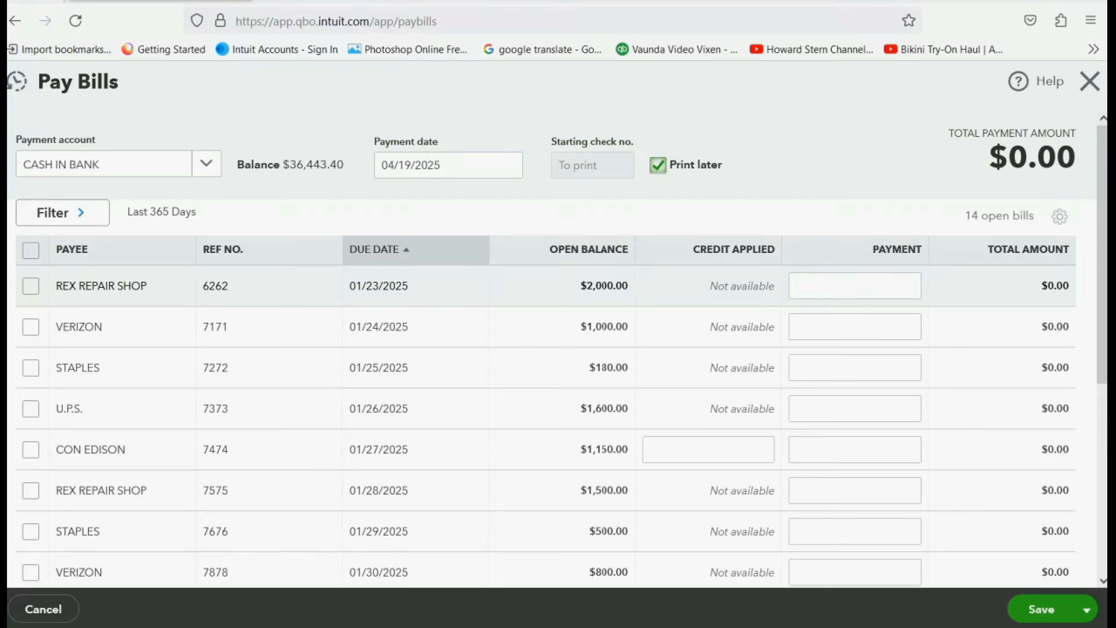
Filter the open bills to all due dates and the payee STAPLES.
click(81, 214)
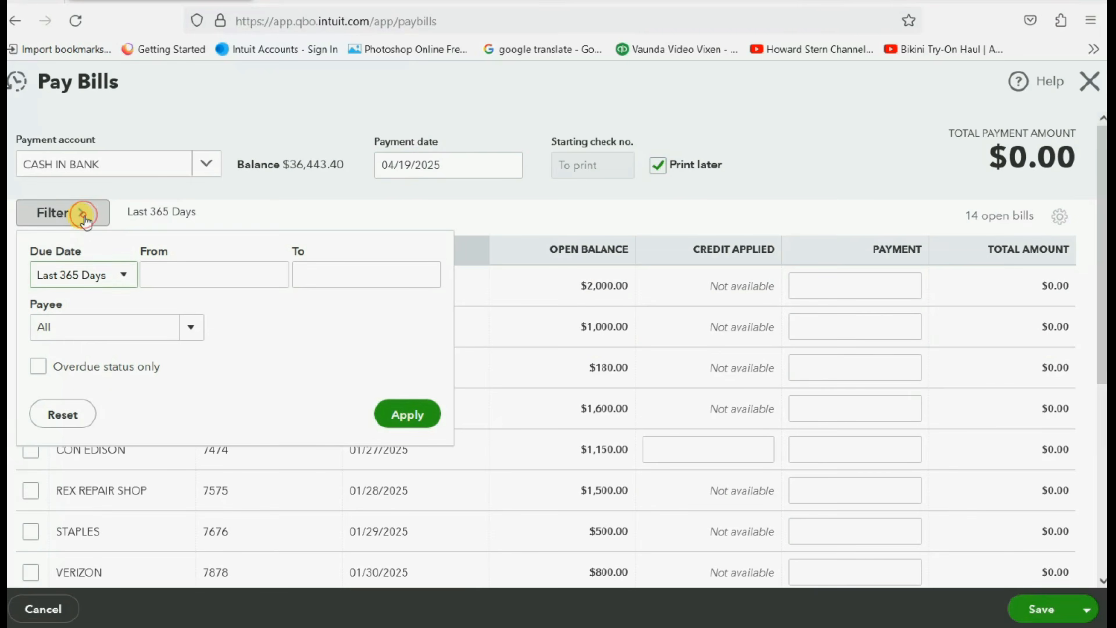
click(108, 275)
scroll(90, 387, down, 2)
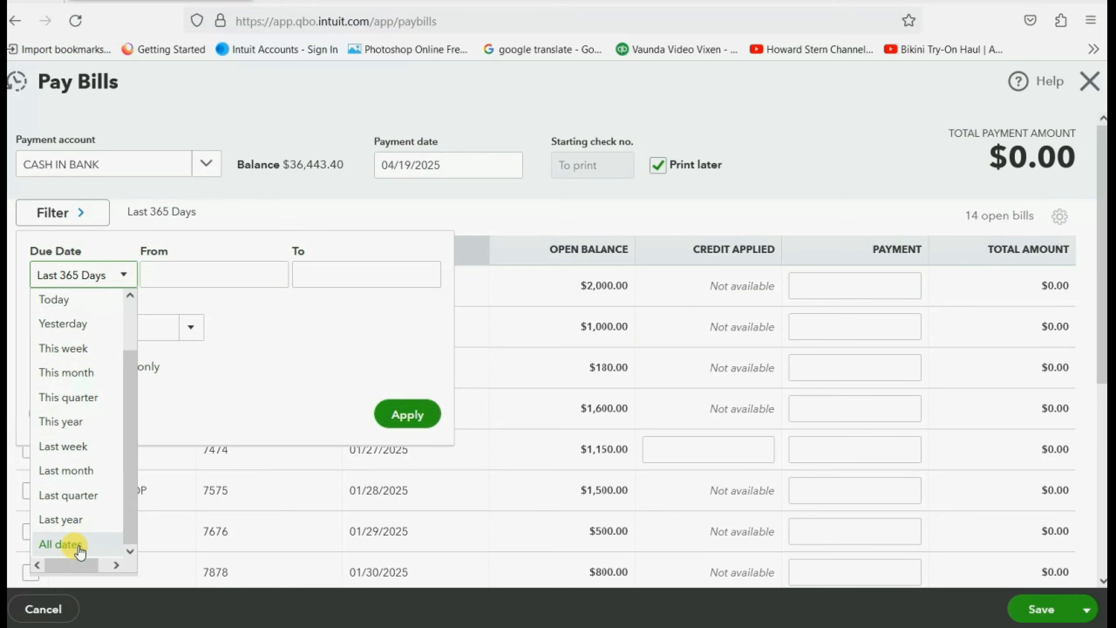
click(81, 547)
click(182, 327)
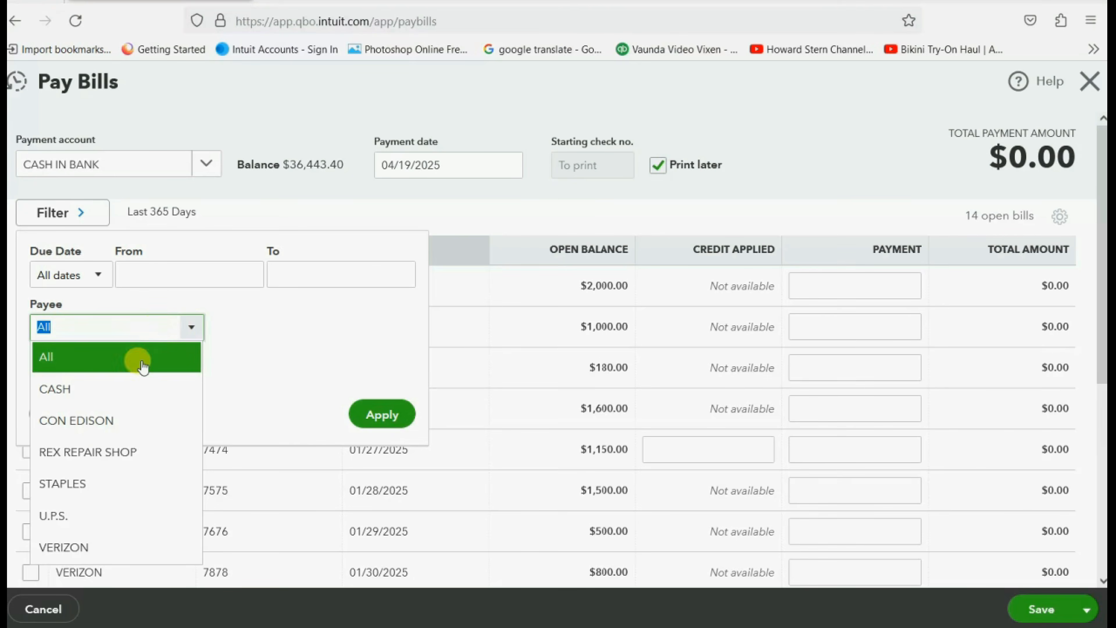
click(128, 484)
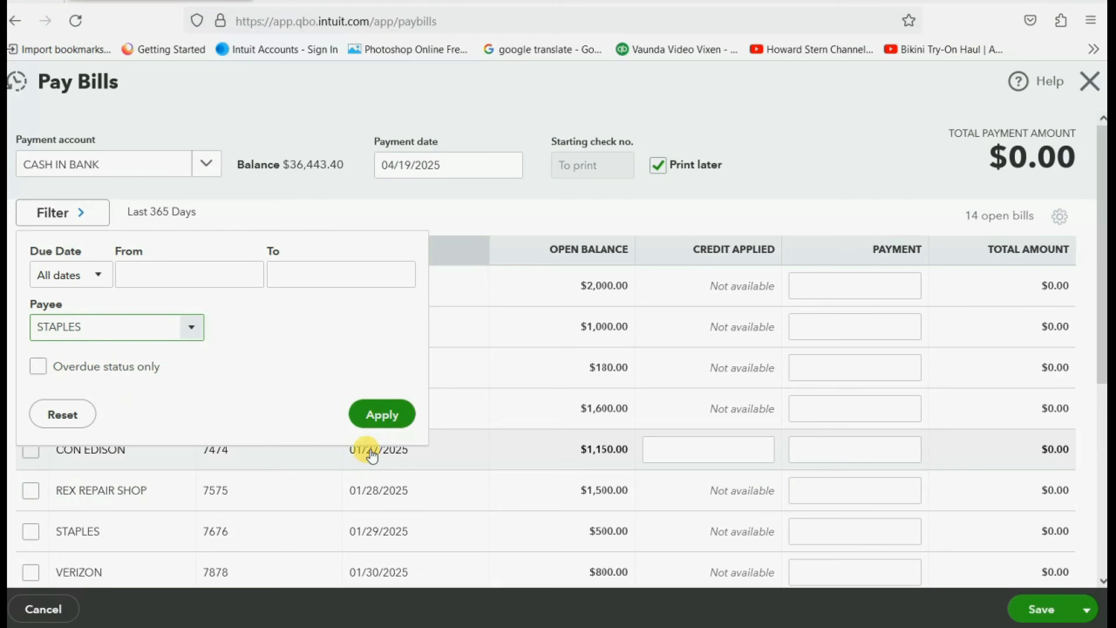
click(381, 414)
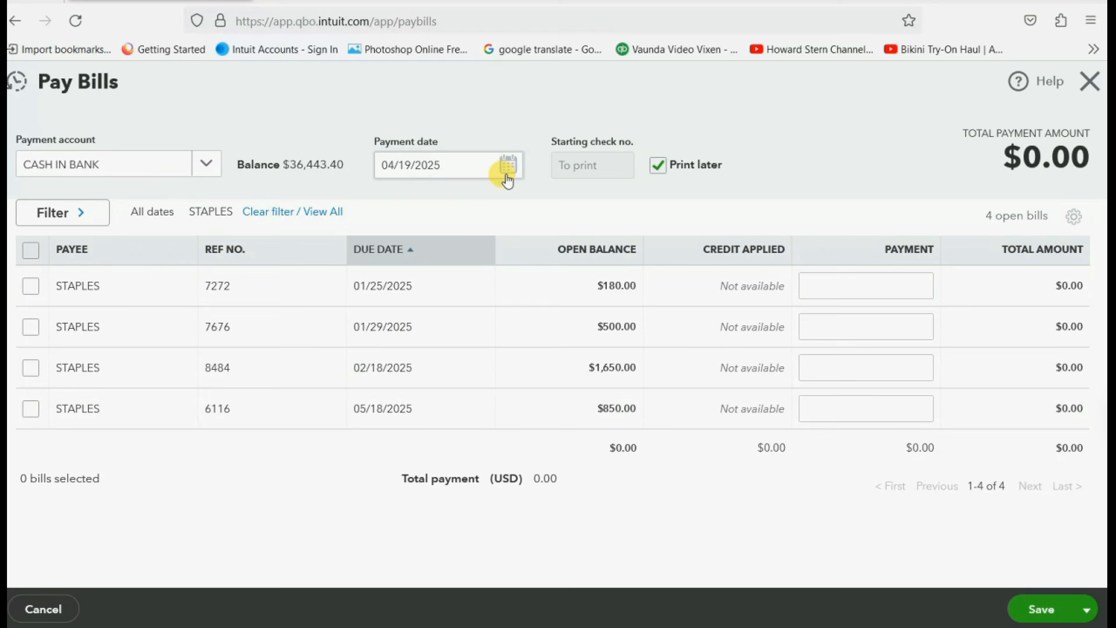
Open the STAPLES bill due 05/18/2025 from the open bills and review its payment terms, bill date and category lines.
click(507, 169)
click(508, 169)
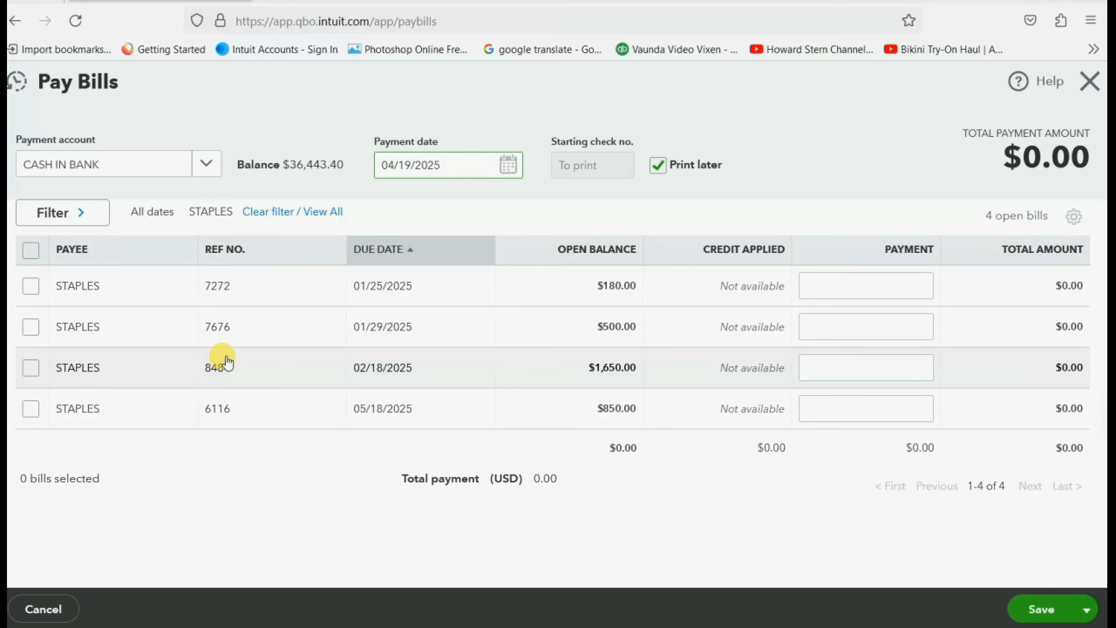
click(243, 416)
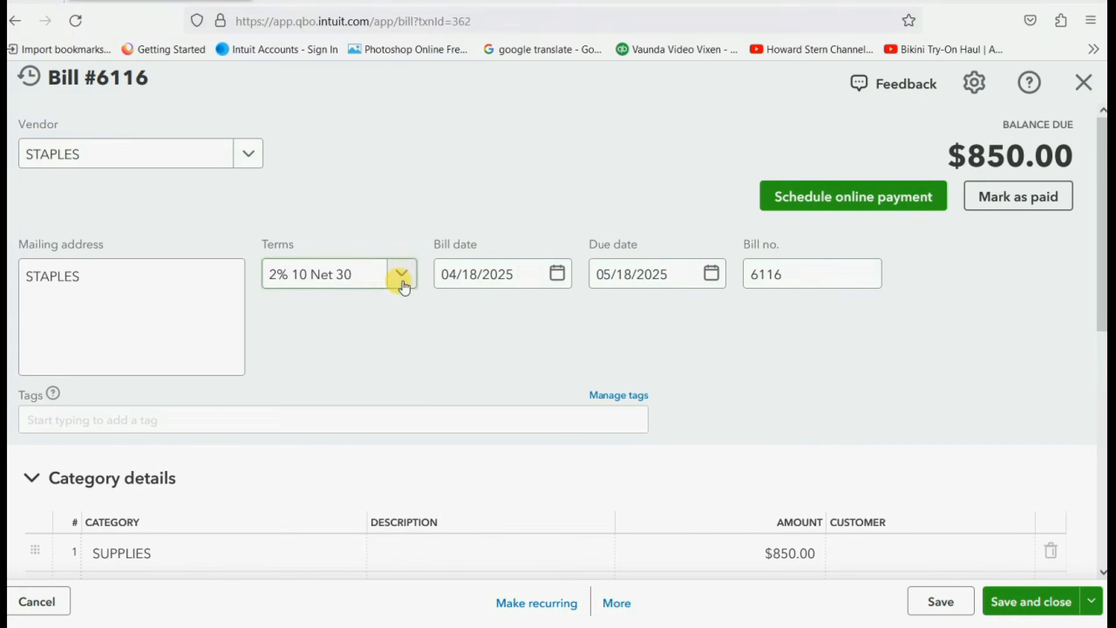
click(403, 277)
click(403, 276)
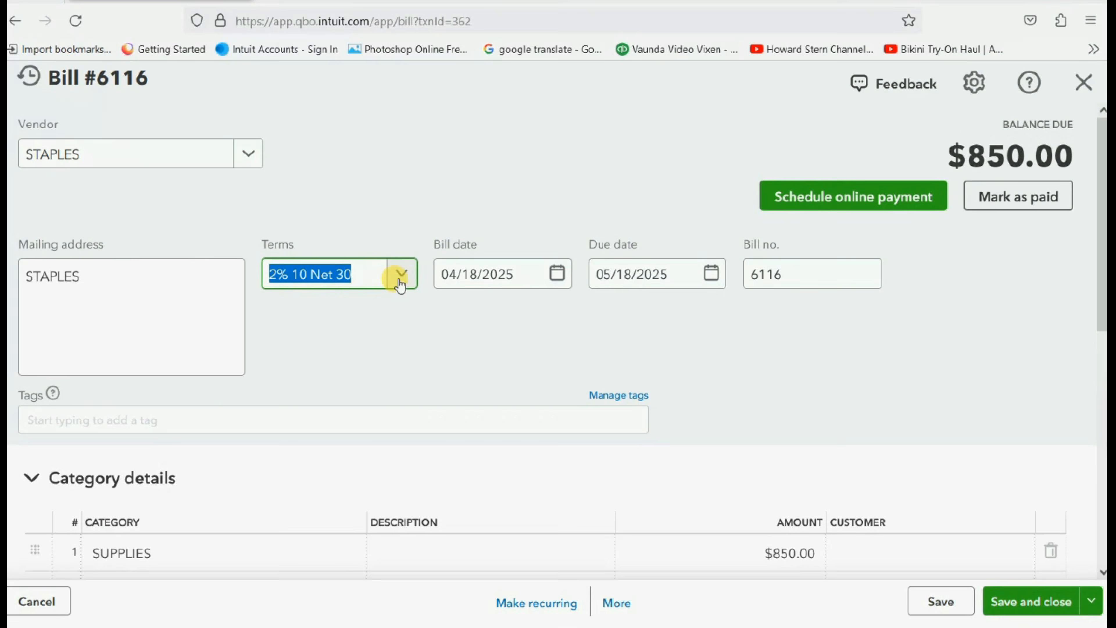
click(303, 279)
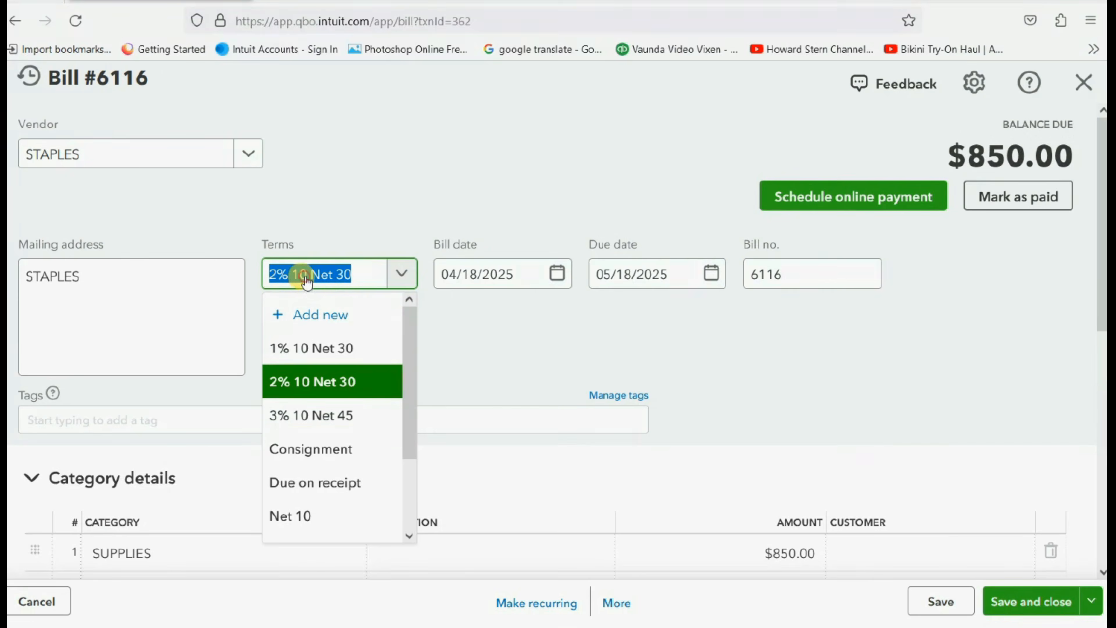
click(307, 282)
click(555, 282)
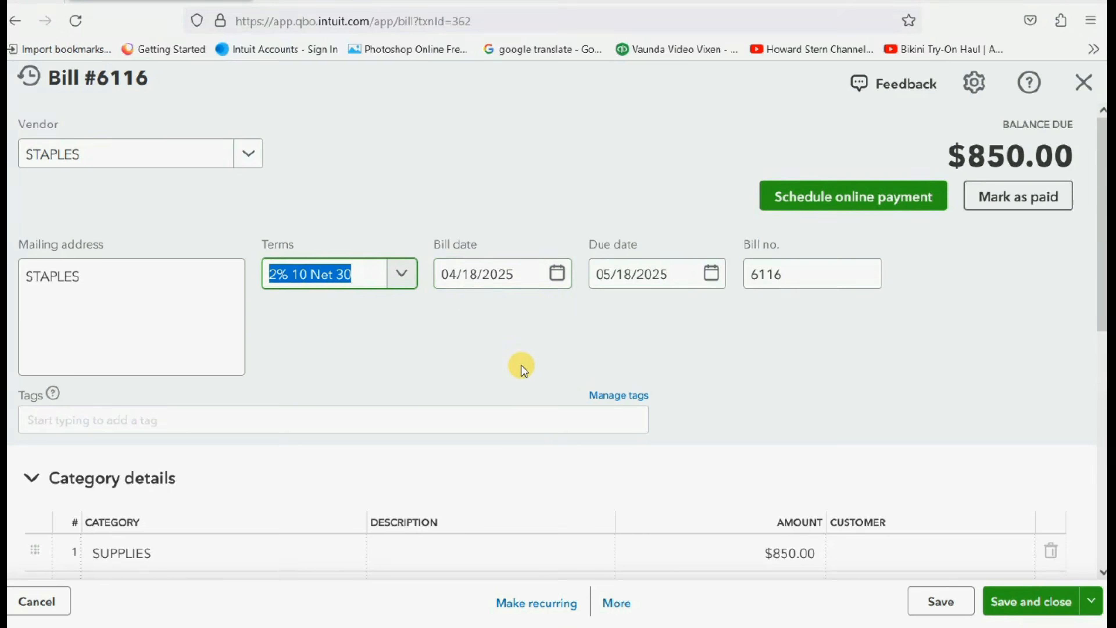
scroll(522, 365, down, 4)
scroll(522, 364, up, 4)
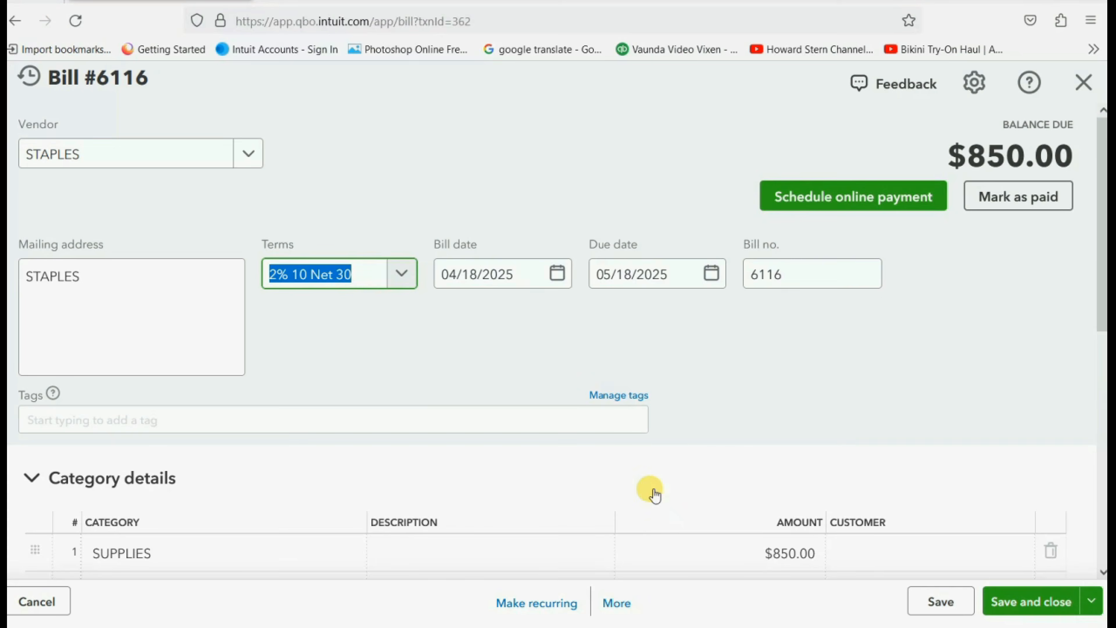
Add a second category line to the STAPLES bill with an amount of -17.
scroll(407, 394, down, 2)
click(536, 469)
click(736, 499)
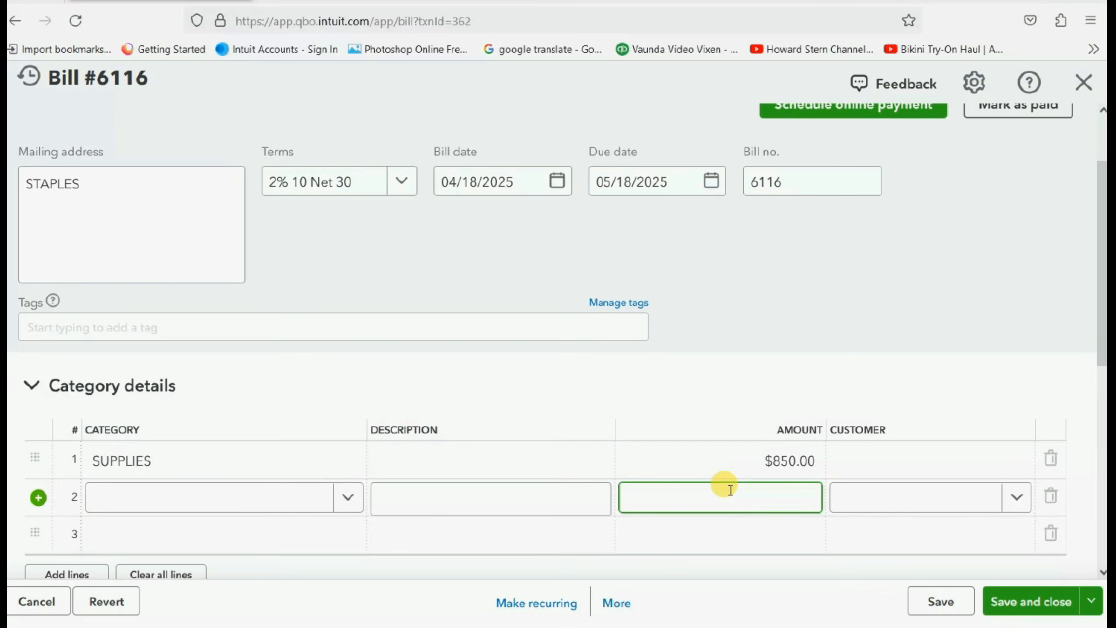
text(-)
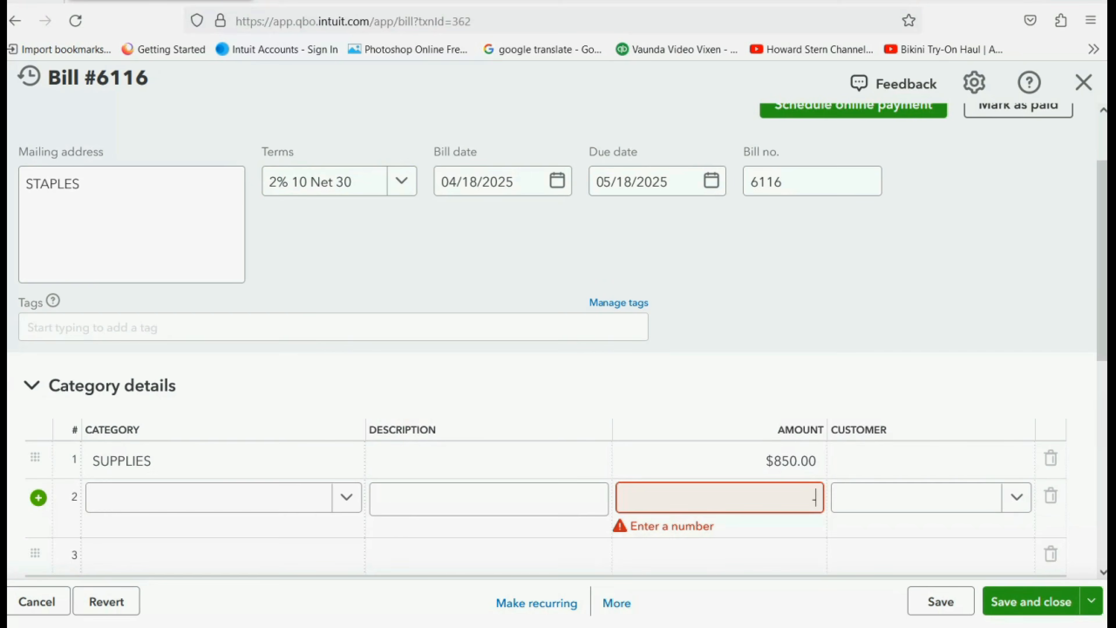
text(17)
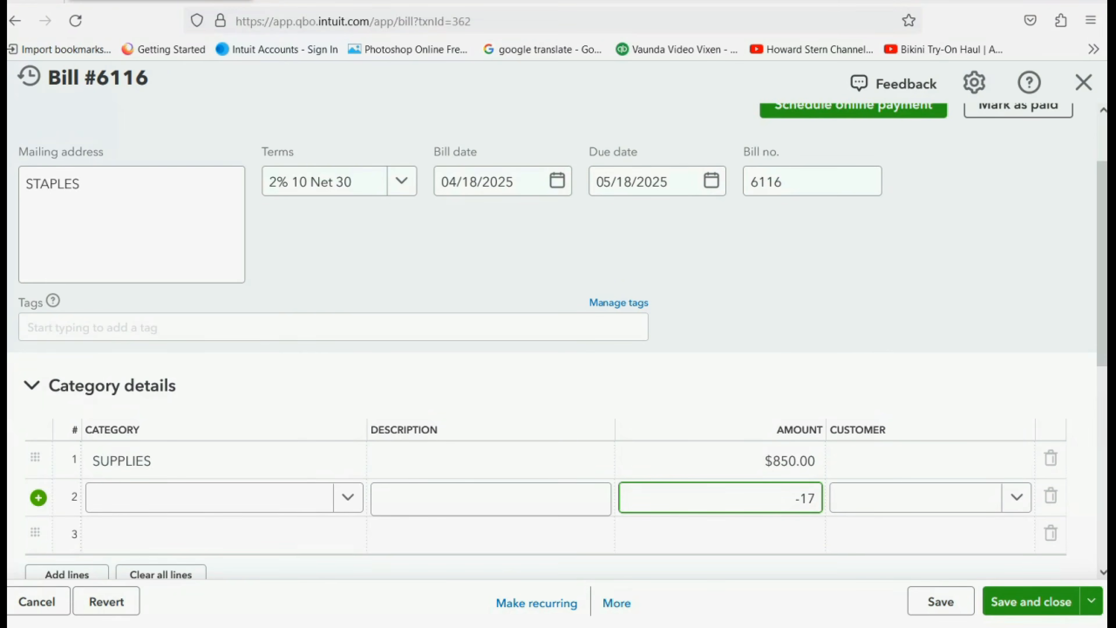
key(Tab)
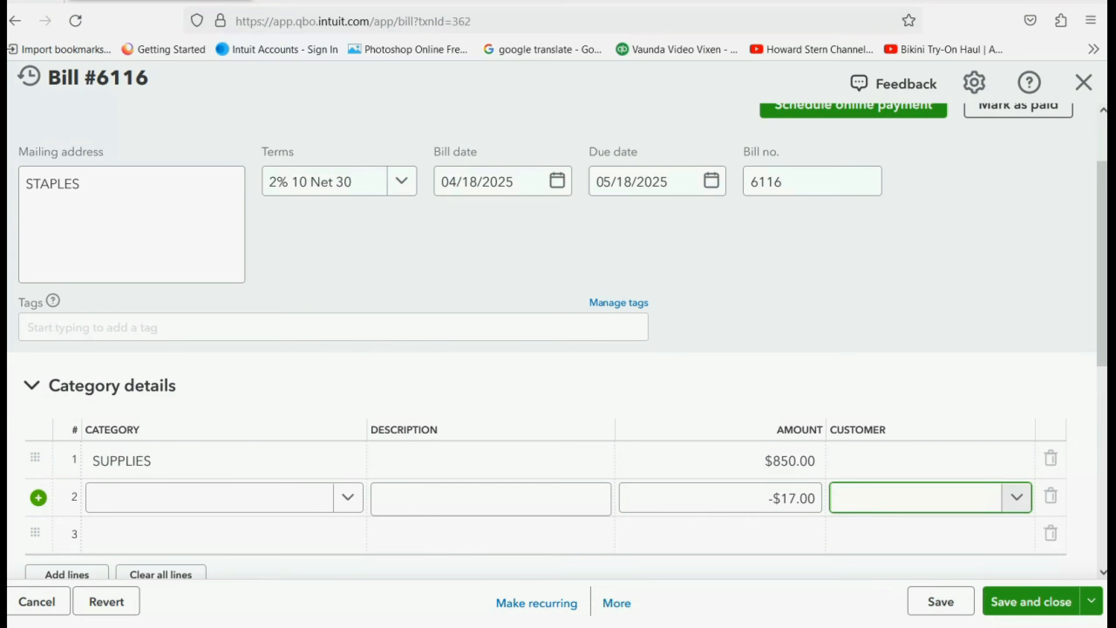
Assign the EARLY PAY DISCOUNT - VENDORS category to the -$17.00 line, and save and close the bill.
click(344, 498)
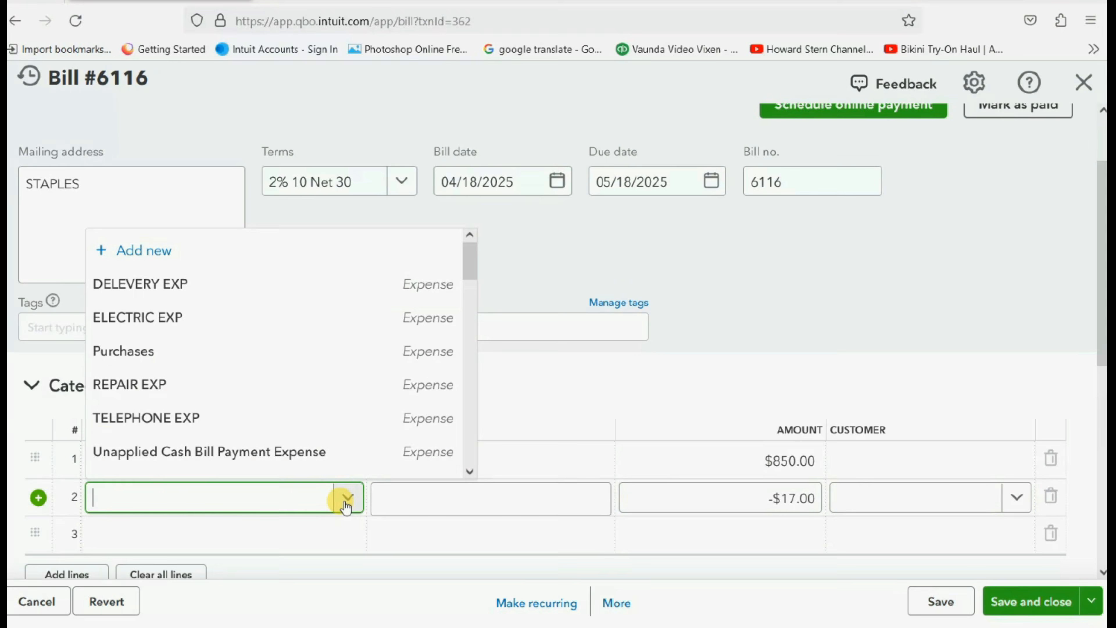
text(EAR)
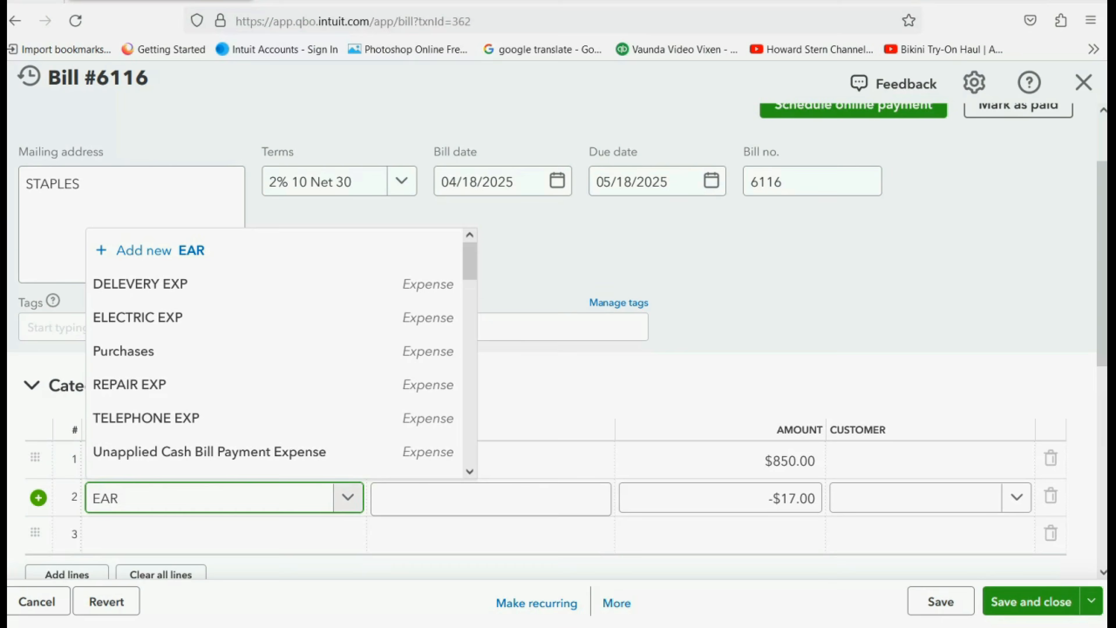
text(LY)
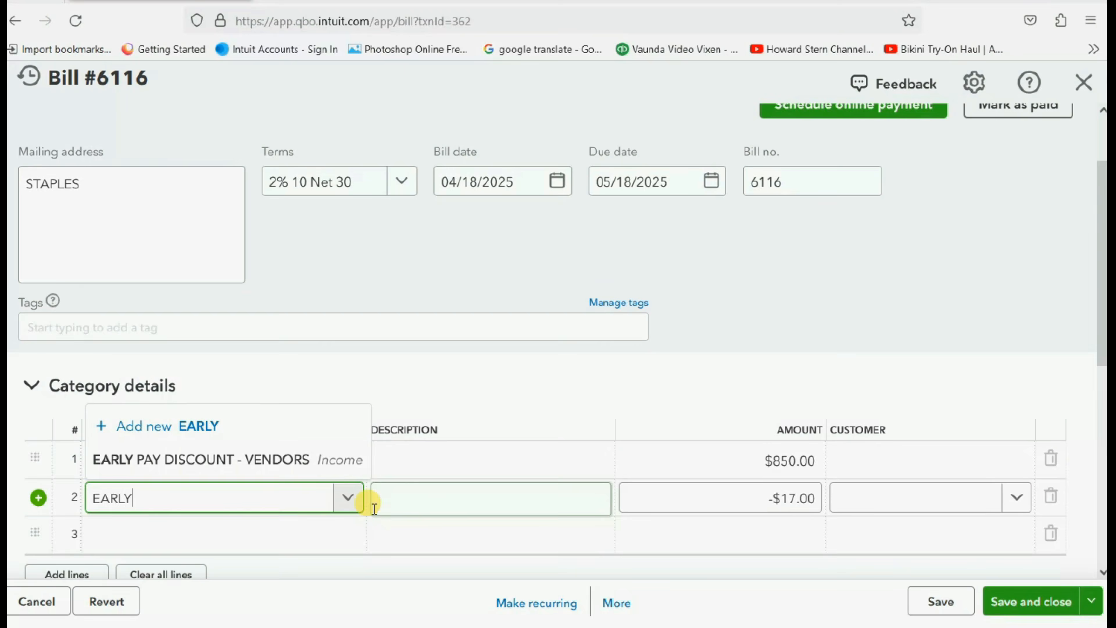
click(272, 470)
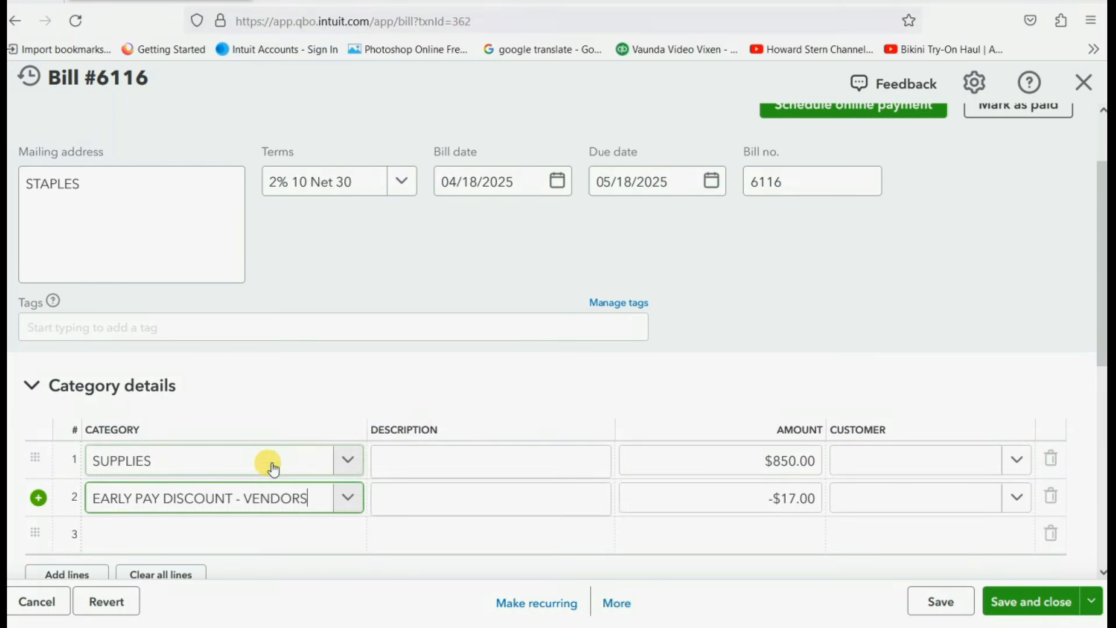
scroll(743, 402, down, 5)
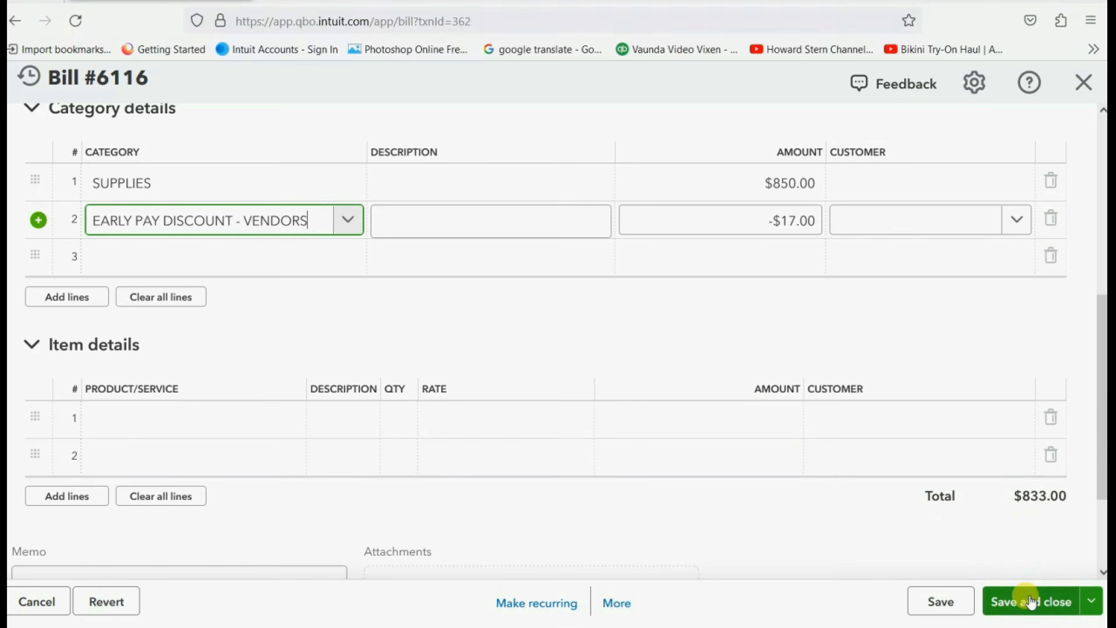
click(1031, 606)
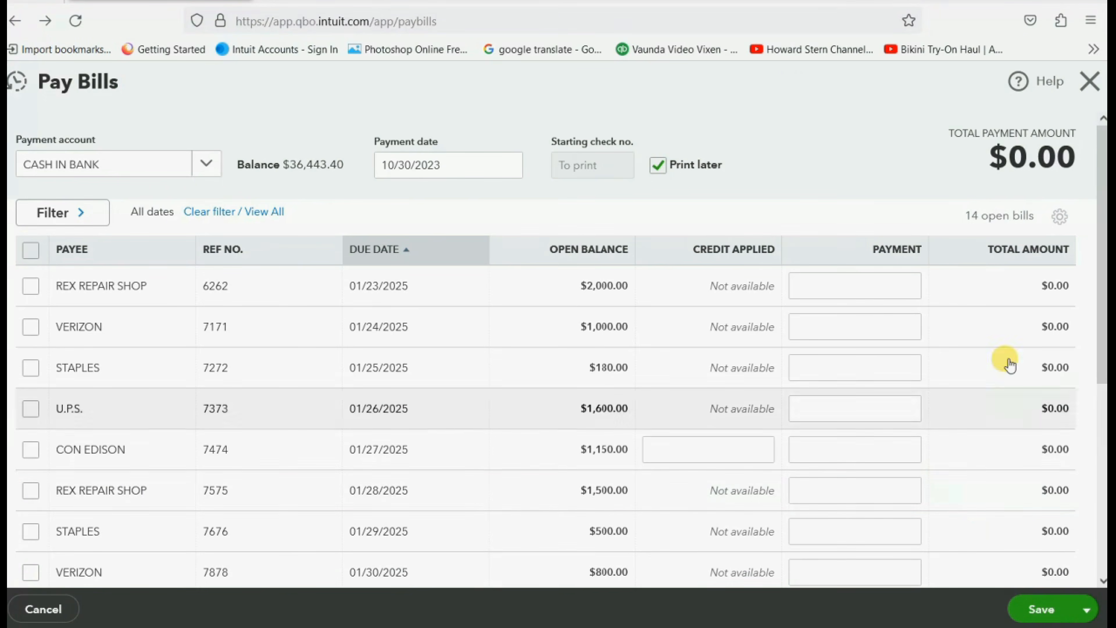
Leave bill payment and check the STAPLES section of the custom Unpaid Bills report for the discounted bill.
click(1092, 86)
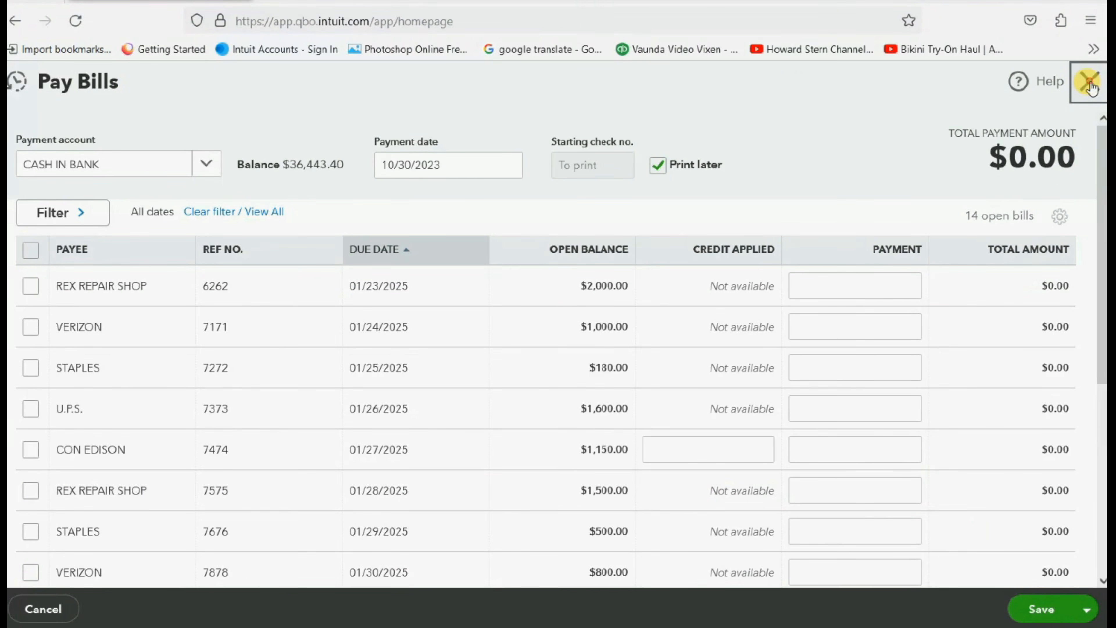
mouse_move(93, 437)
mouse_move(93, 394)
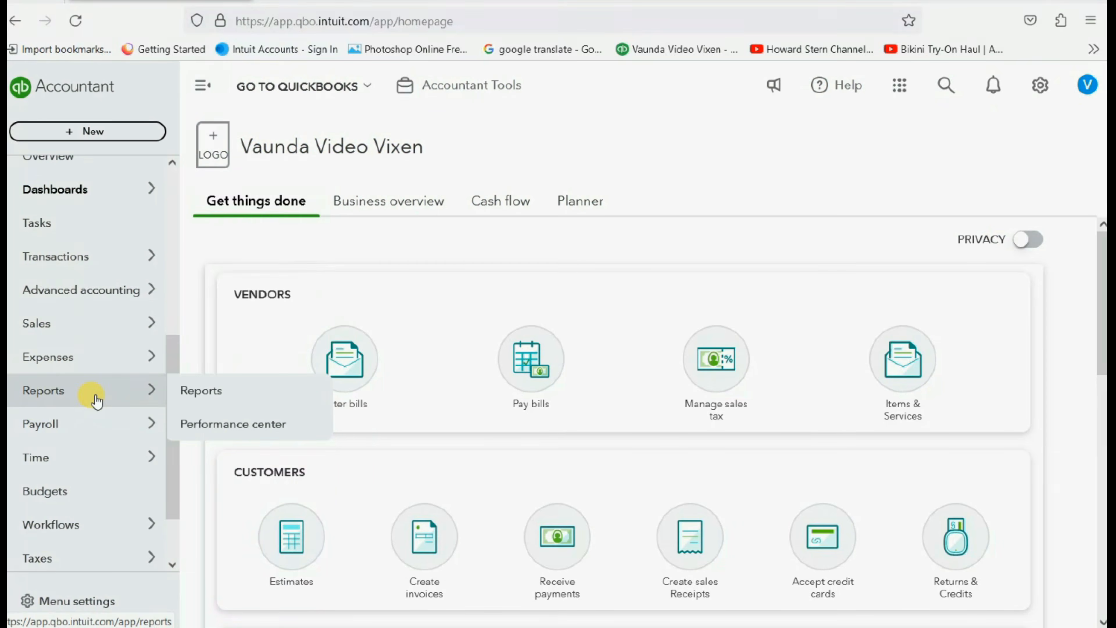
click(193, 390)
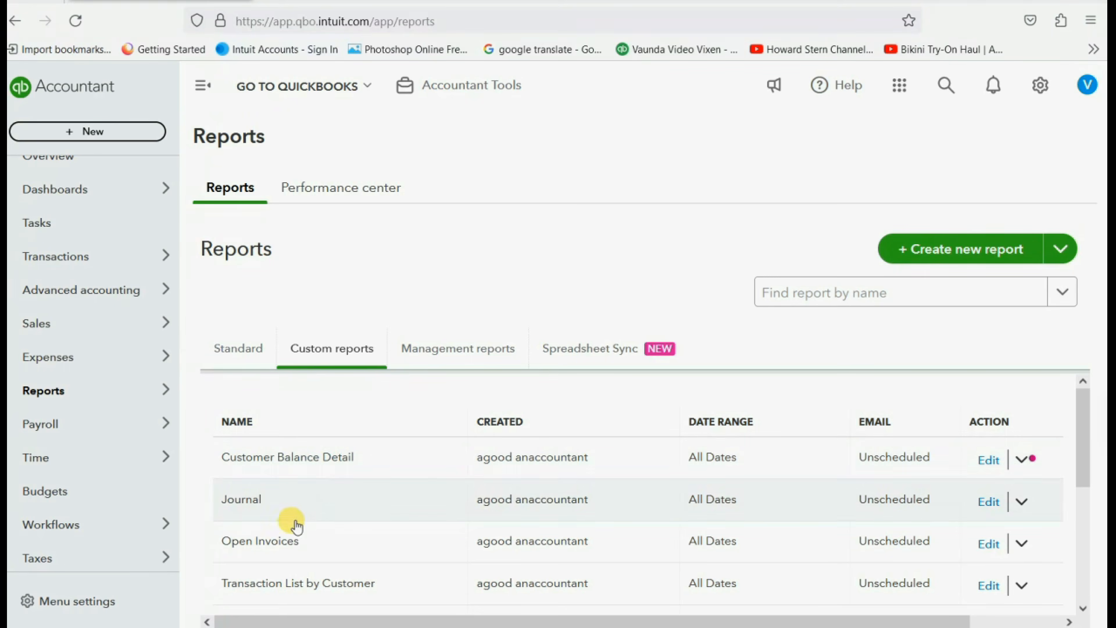
scroll(279, 543, down, 4)
click(279, 543)
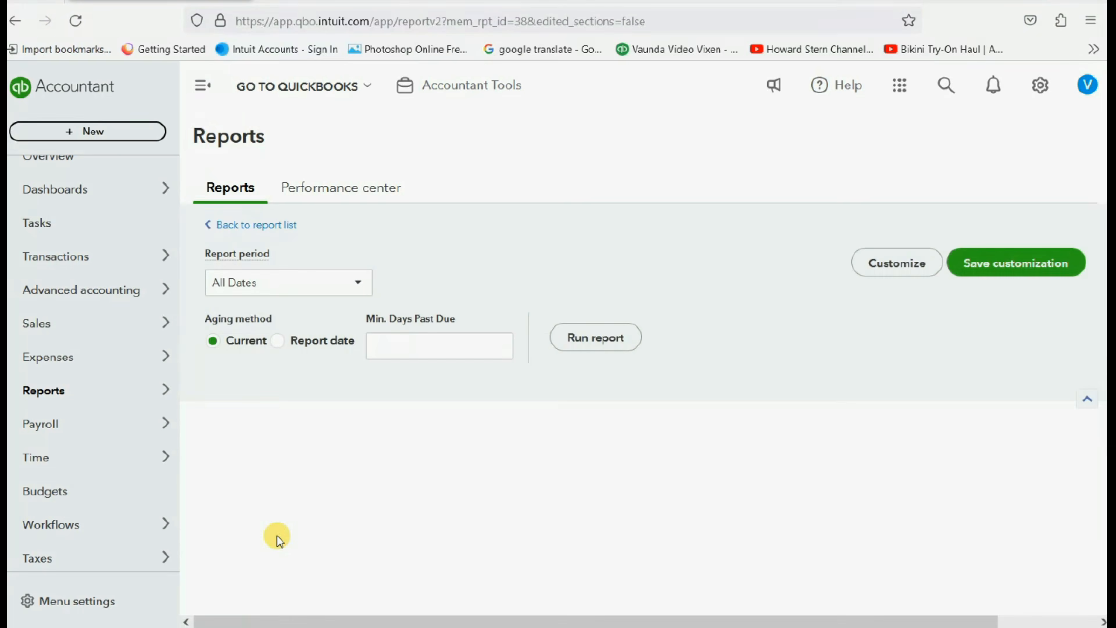
scroll(443, 444, down, 5)
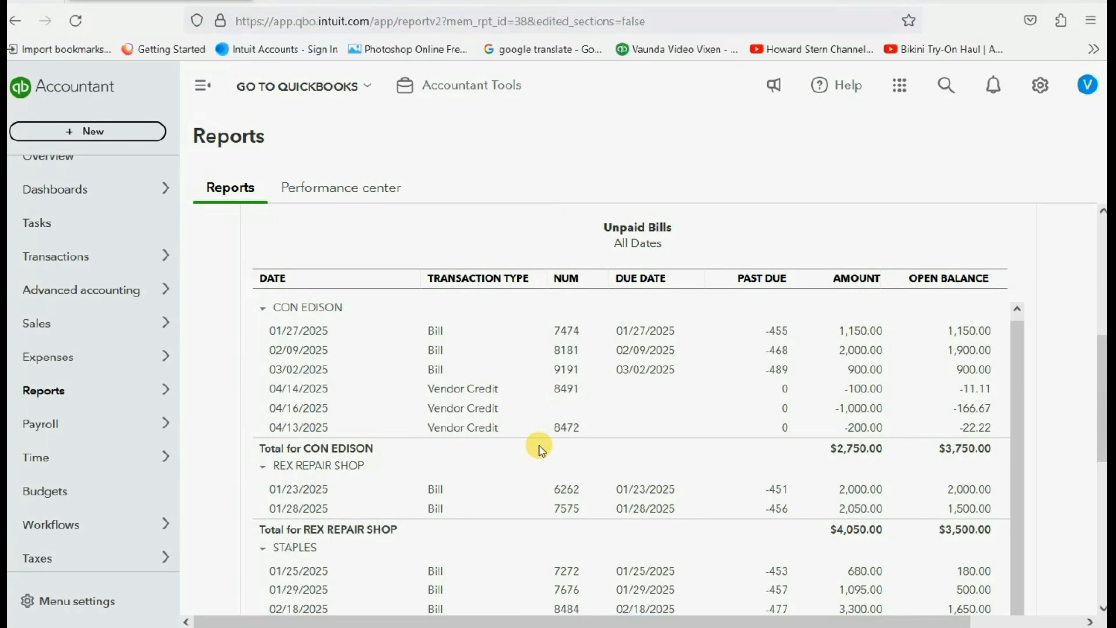
scroll(536, 444, down, 5)
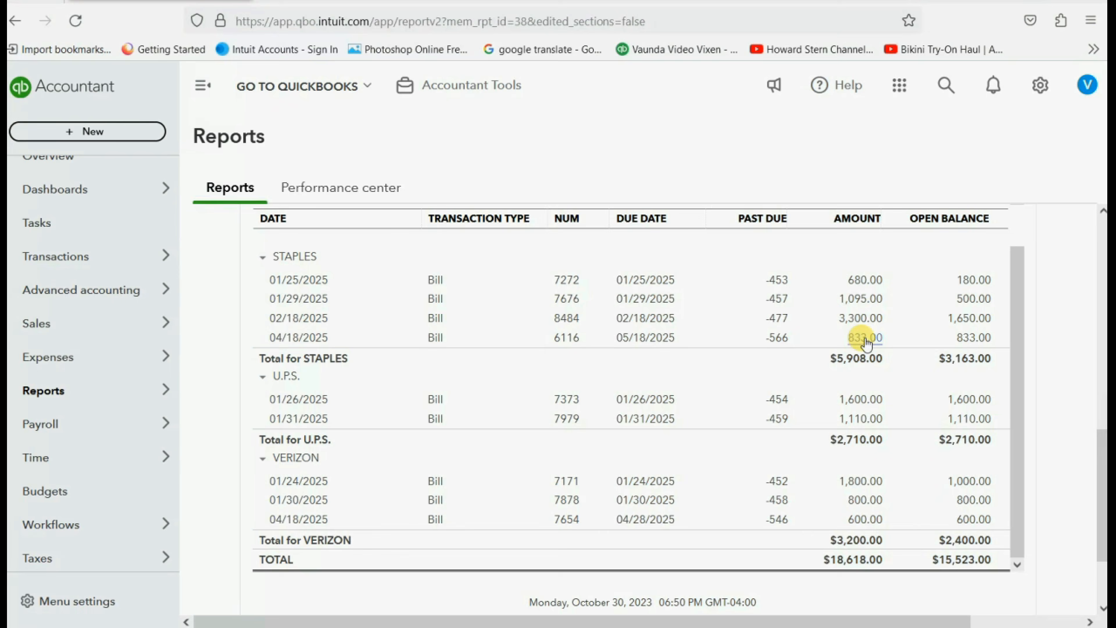
Start a new bill payment from CASH IN BANK and set the payment date to 04/19/2025.
click(115, 132)
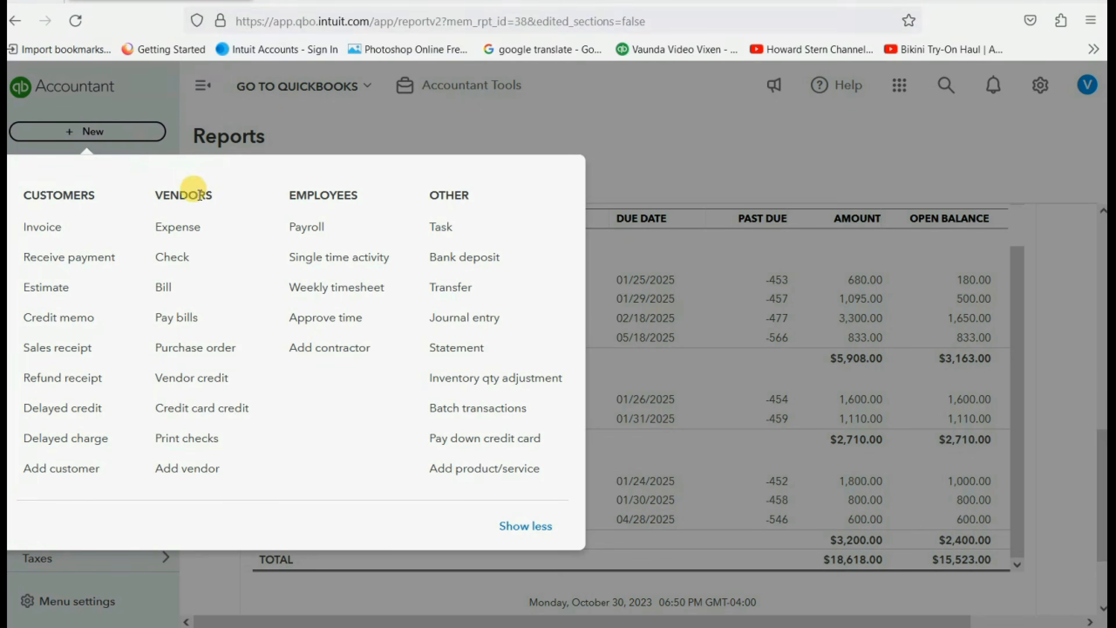
click(181, 317)
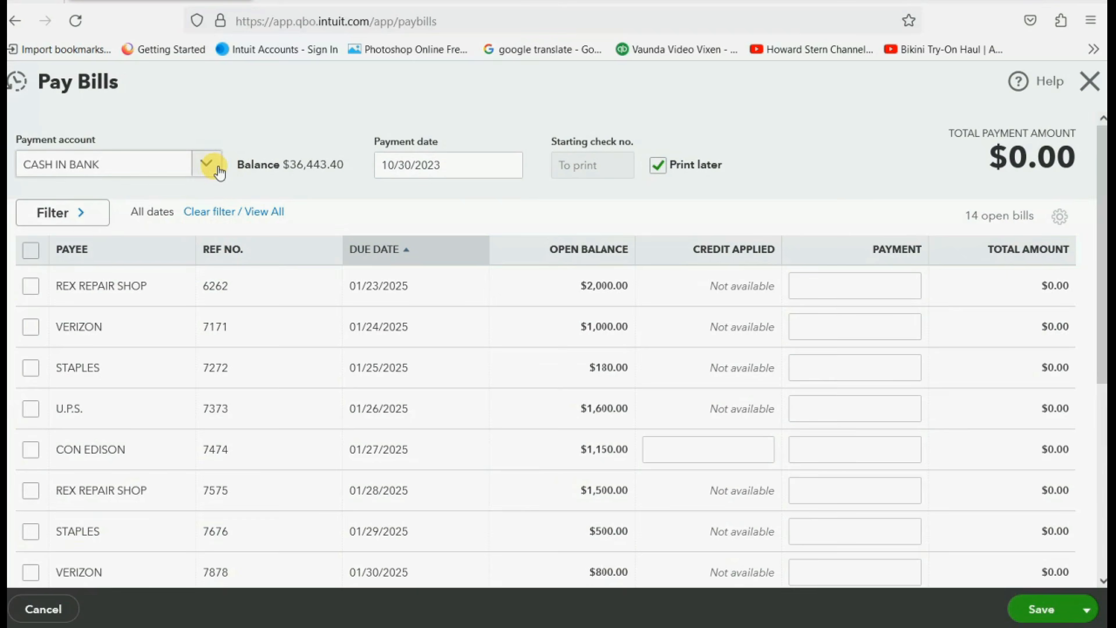
click(505, 166)
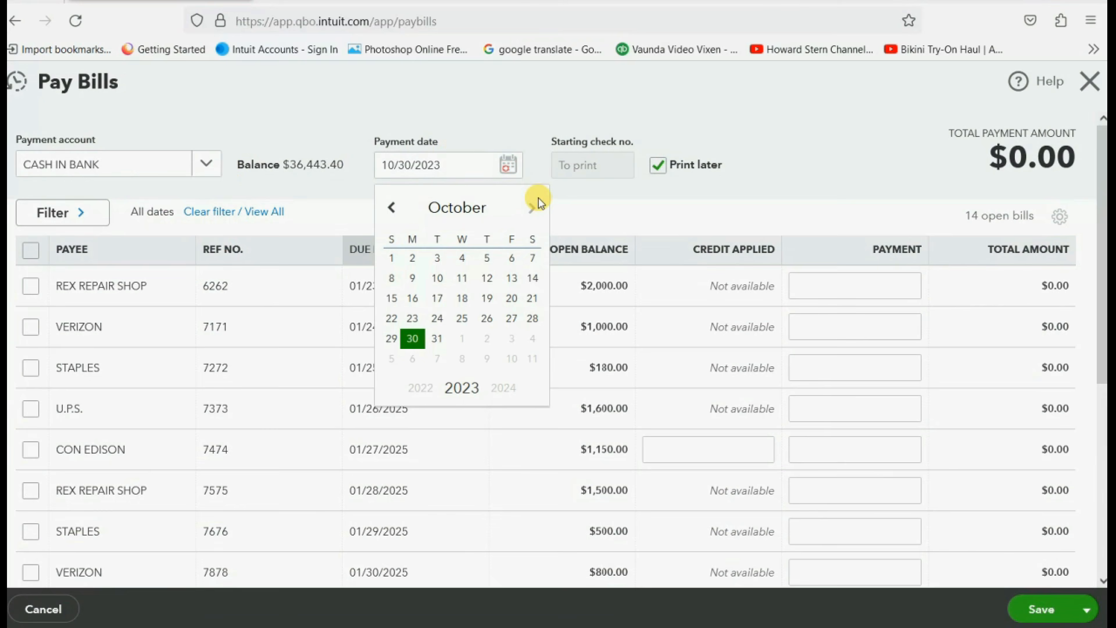
click(532, 209)
click(532, 208)
click(532, 208)
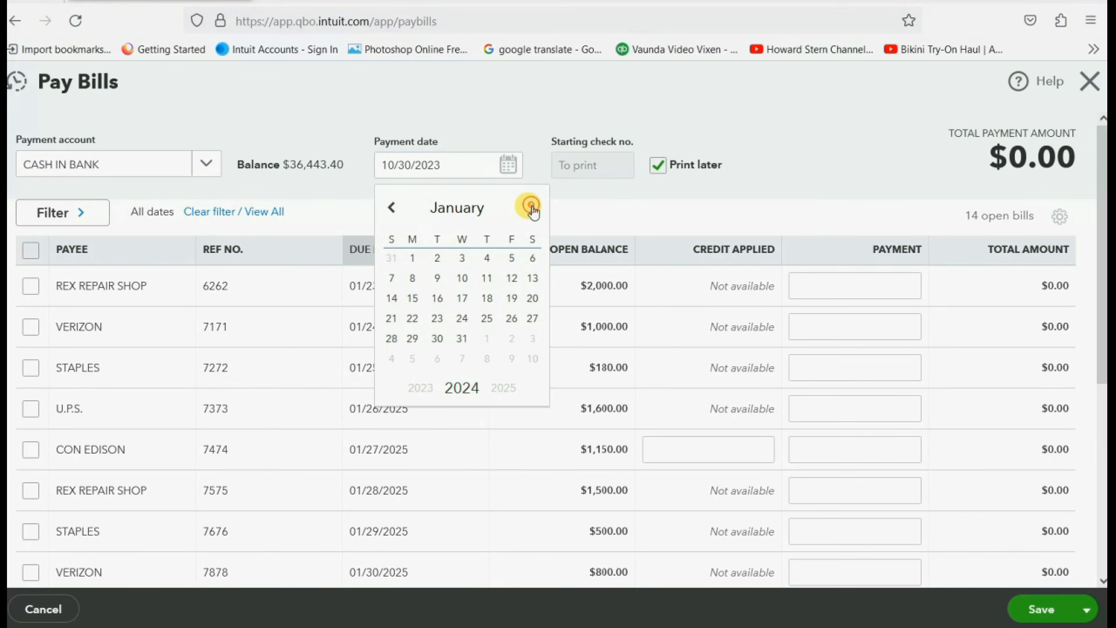
click(533, 209)
click(532, 208)
click(533, 209)
click(512, 298)
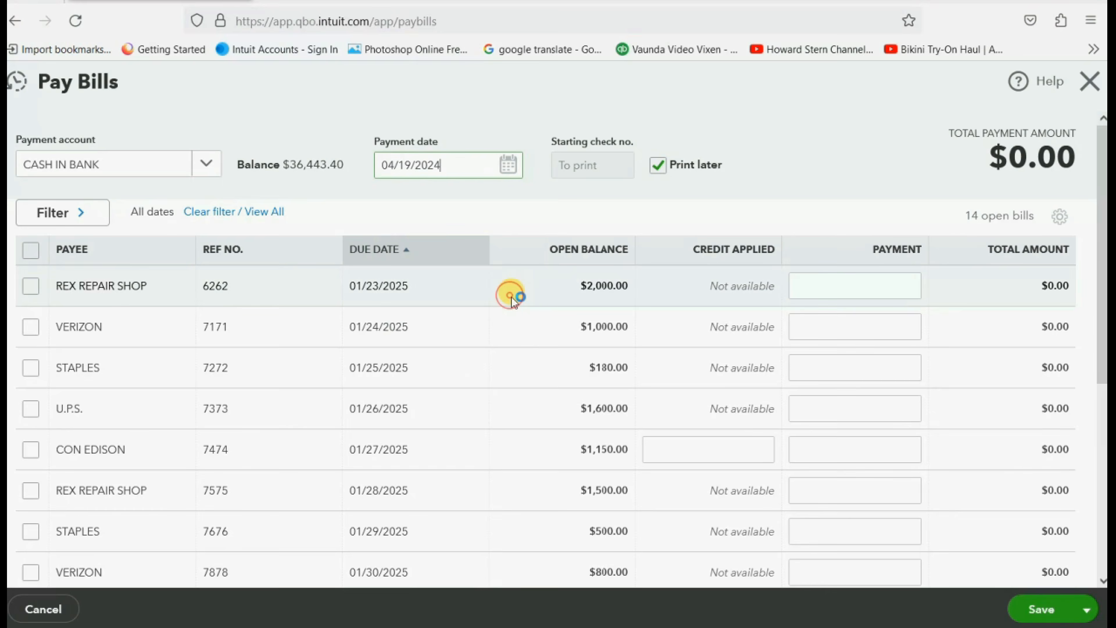
key(BackSpace)
Filter the open bills to the payee STAPLES.
click(78, 213)
click(190, 326)
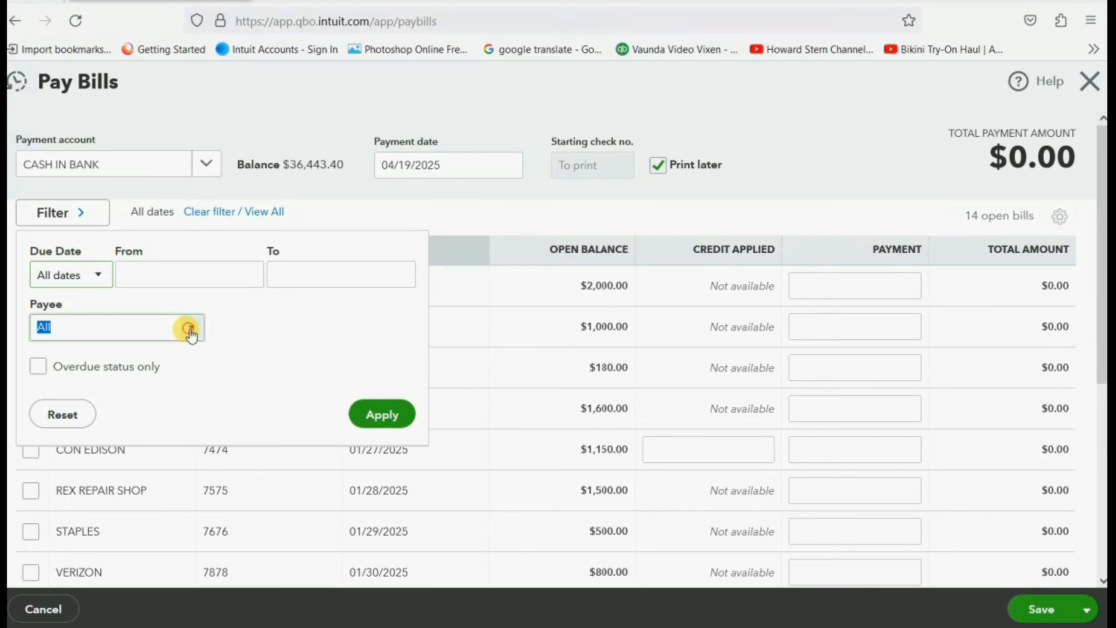
click(132, 484)
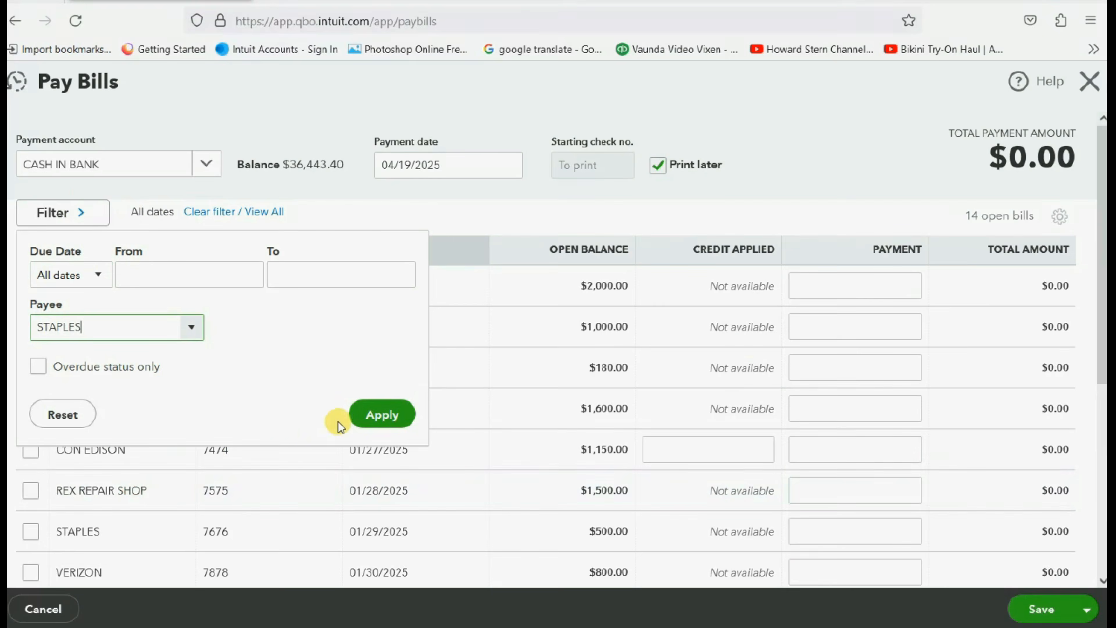
click(380, 418)
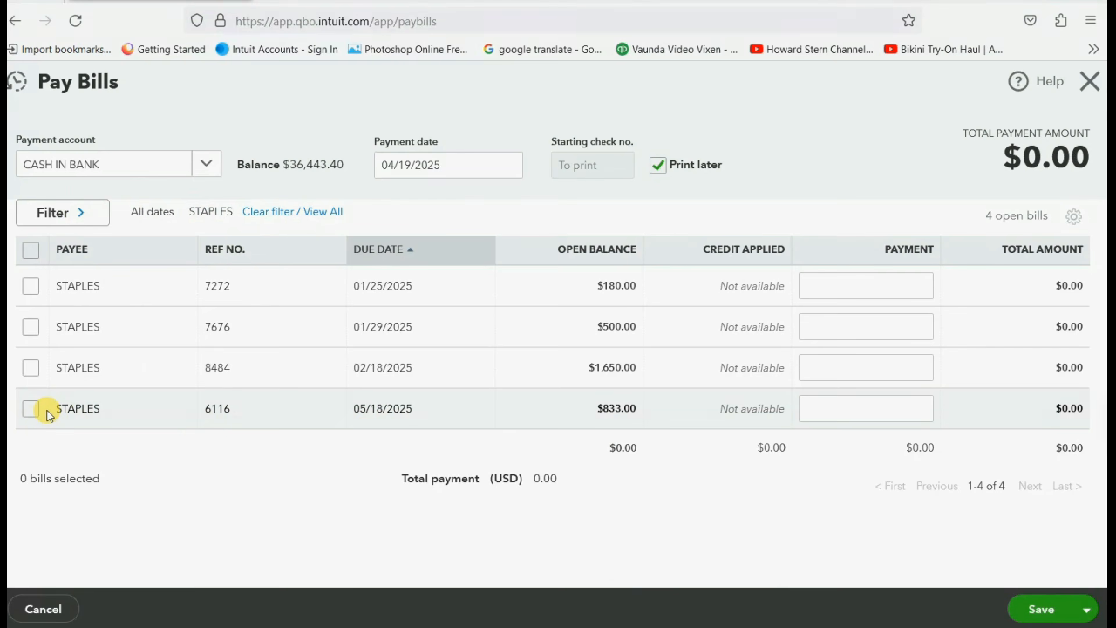
Select the STAPLES bill due 05/18/2025 for full payment of 833.00, save the payment and close bill payment.
click(32, 408)
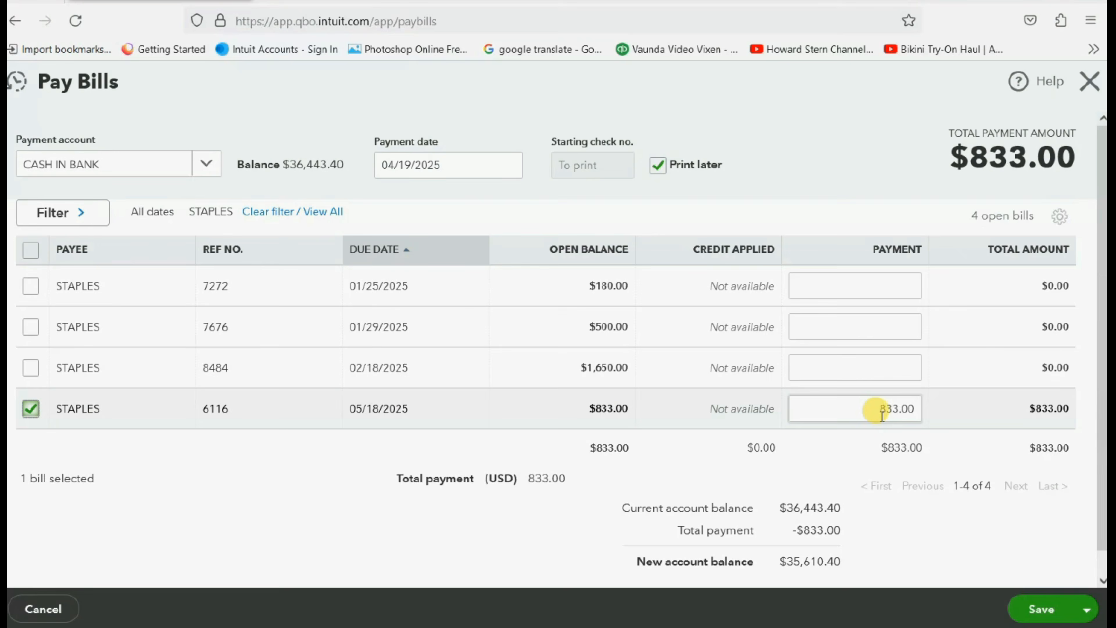
click(1045, 612)
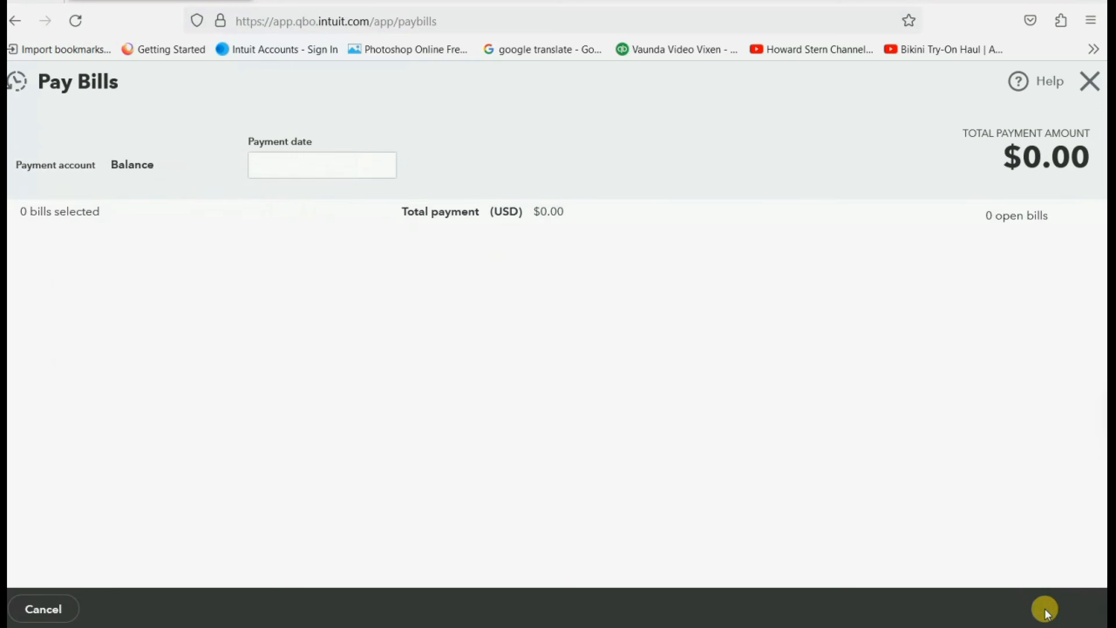
click(1093, 86)
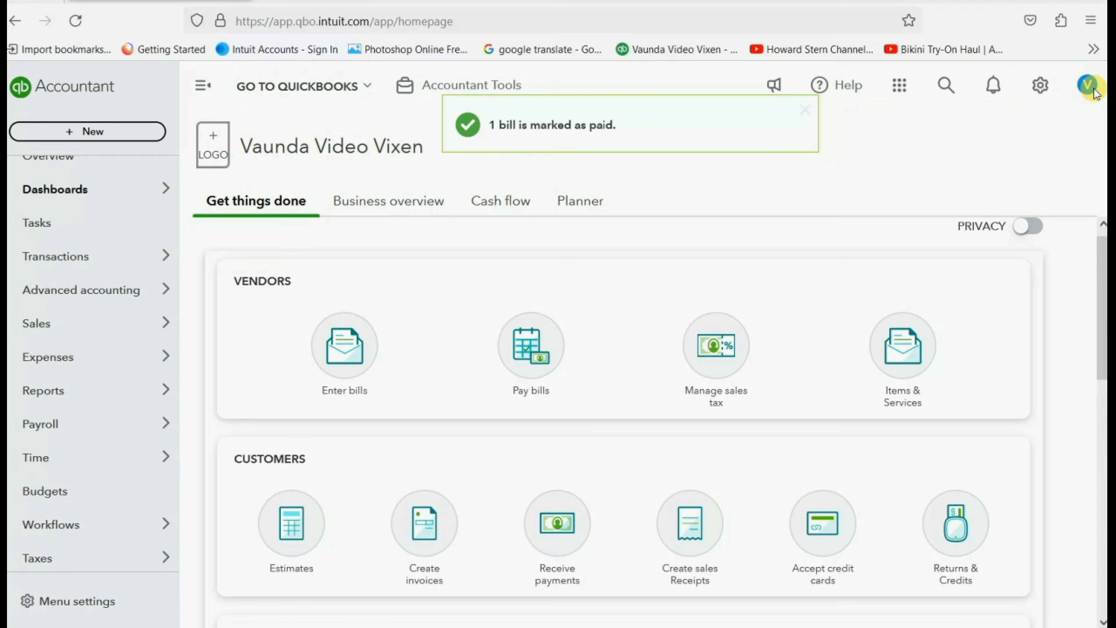
Open the custom Unpaid Bills report and check the STAPLES section for the bill that was just paid.
mouse_move(79, 396)
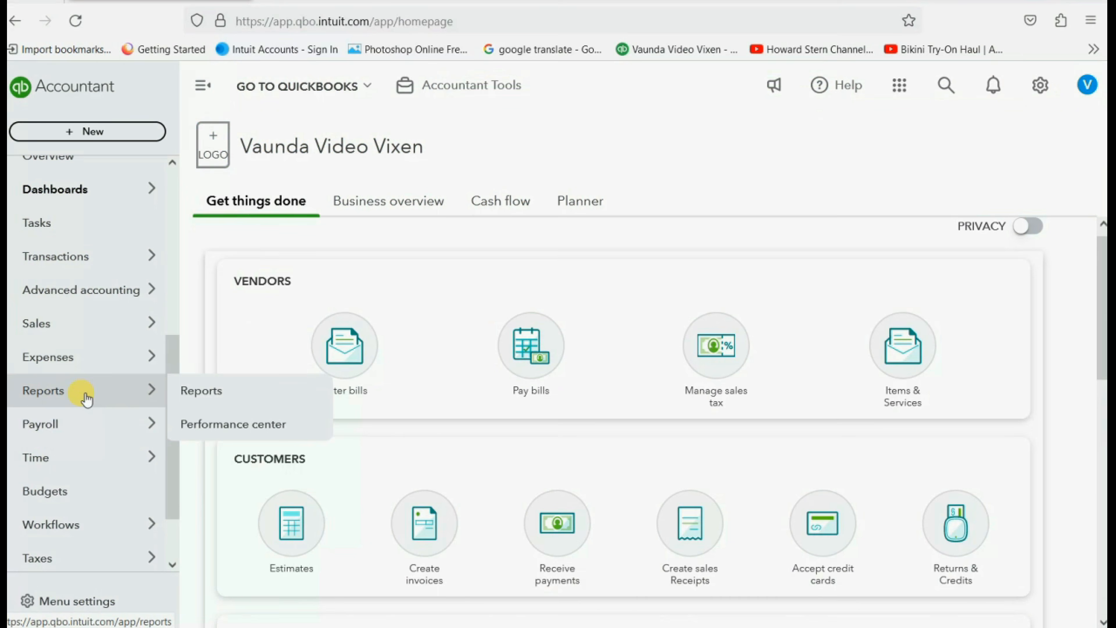
click(215, 391)
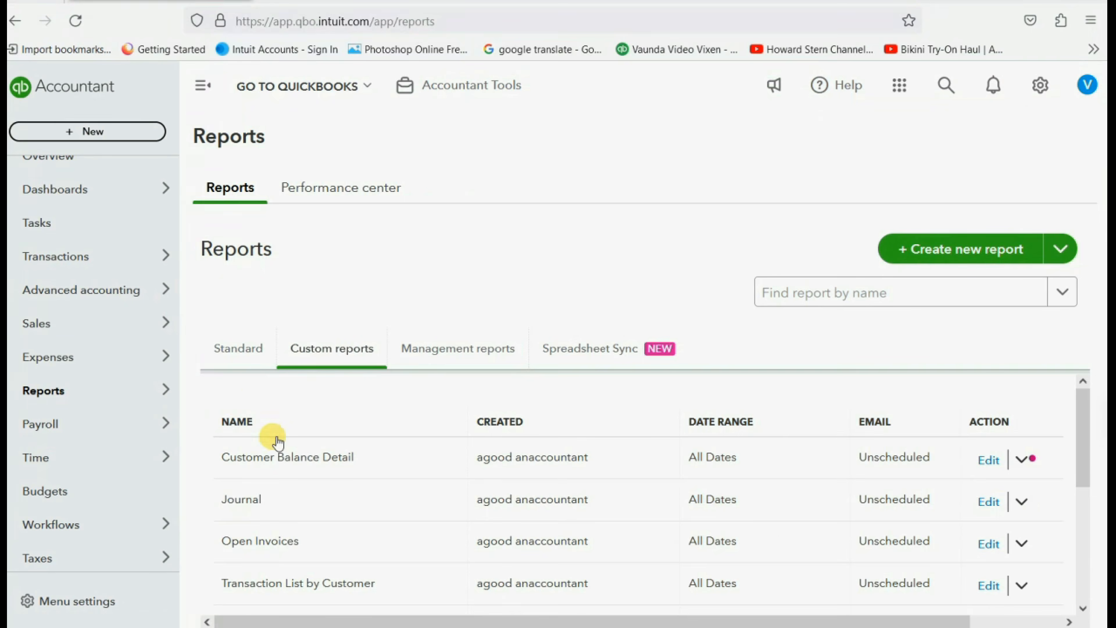
scroll(277, 457, down, 4)
click(262, 482)
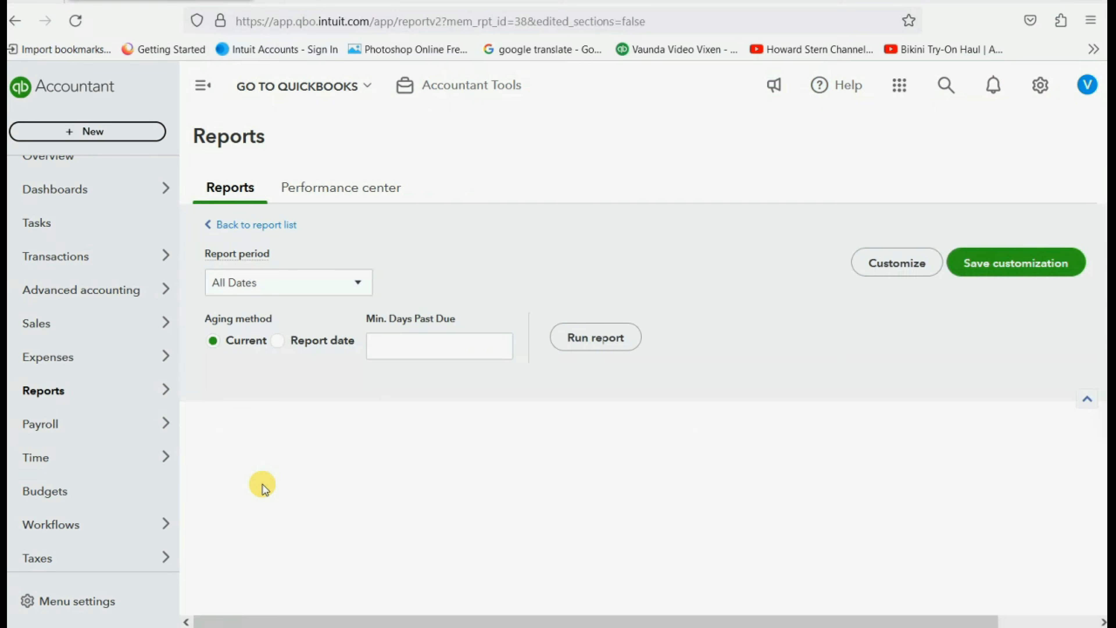
scroll(446, 463, down, 7)
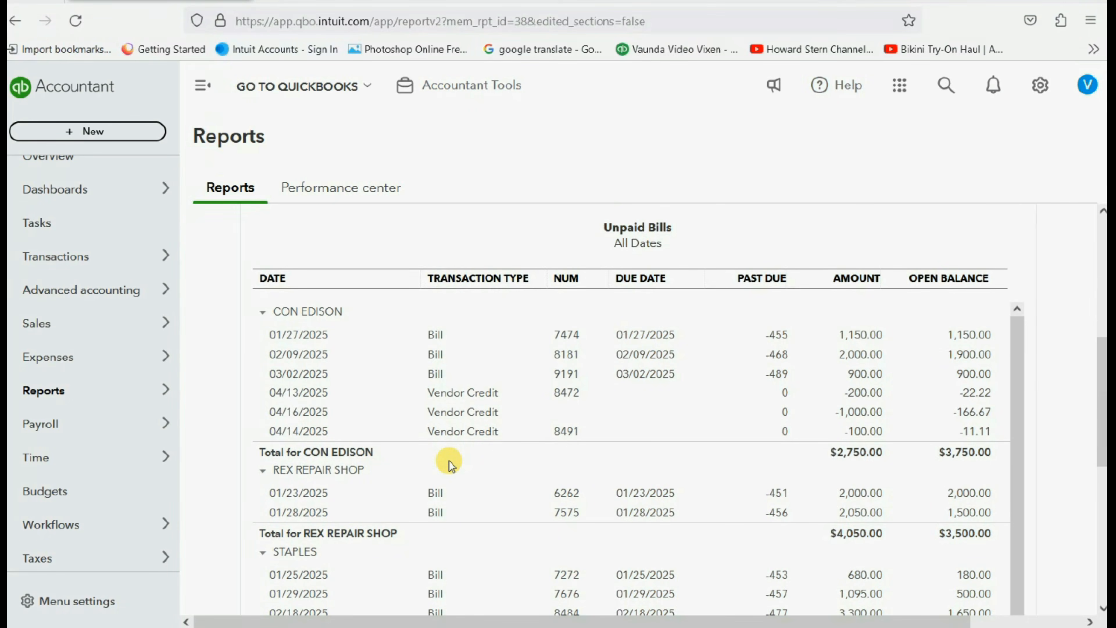
scroll(449, 462, down, 5)
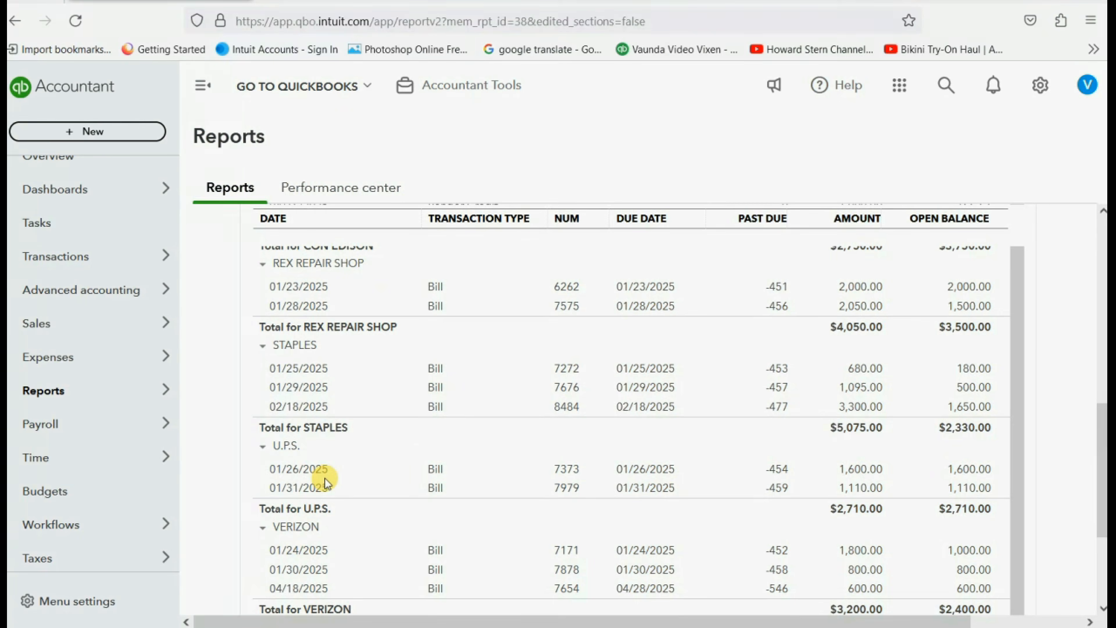
Open the bookmarked Trial Balance report for all dates and review the vendor discount account balances.
click(668, 45)
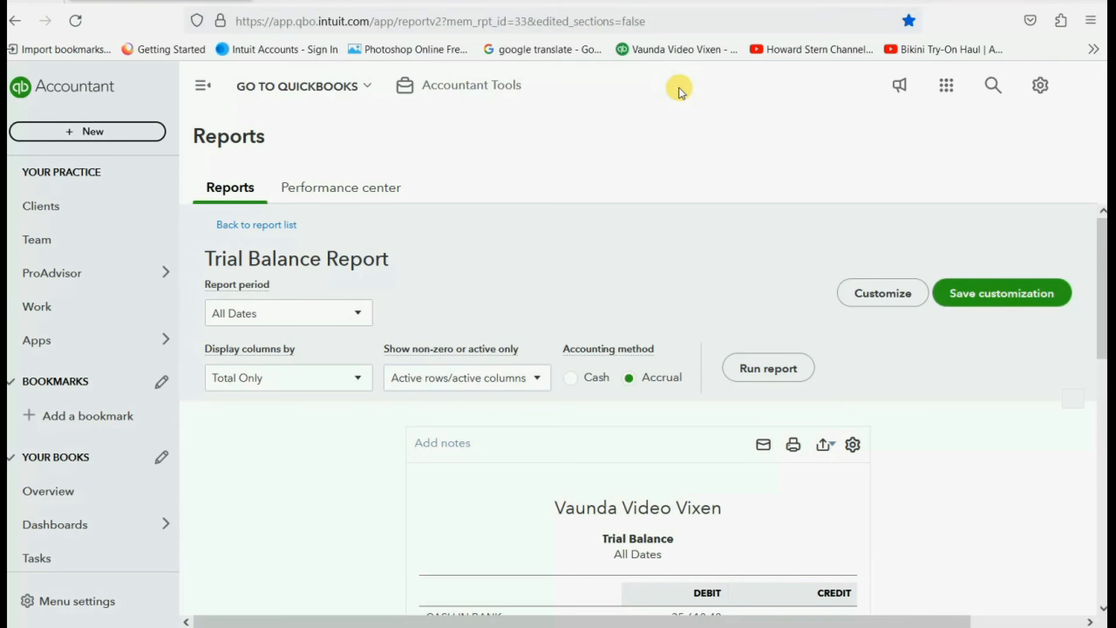
drag(1103, 287, 1098, 494)
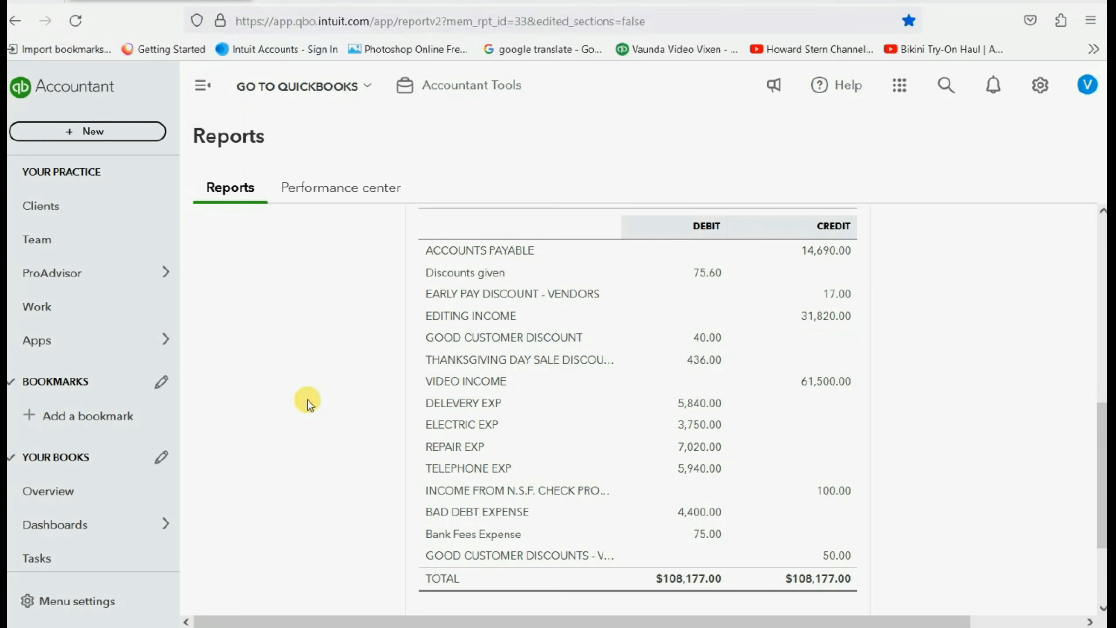
scroll(66, 378, down, 3)
Open the standard Profit and Loss report from the report list.
mouse_move(93, 561)
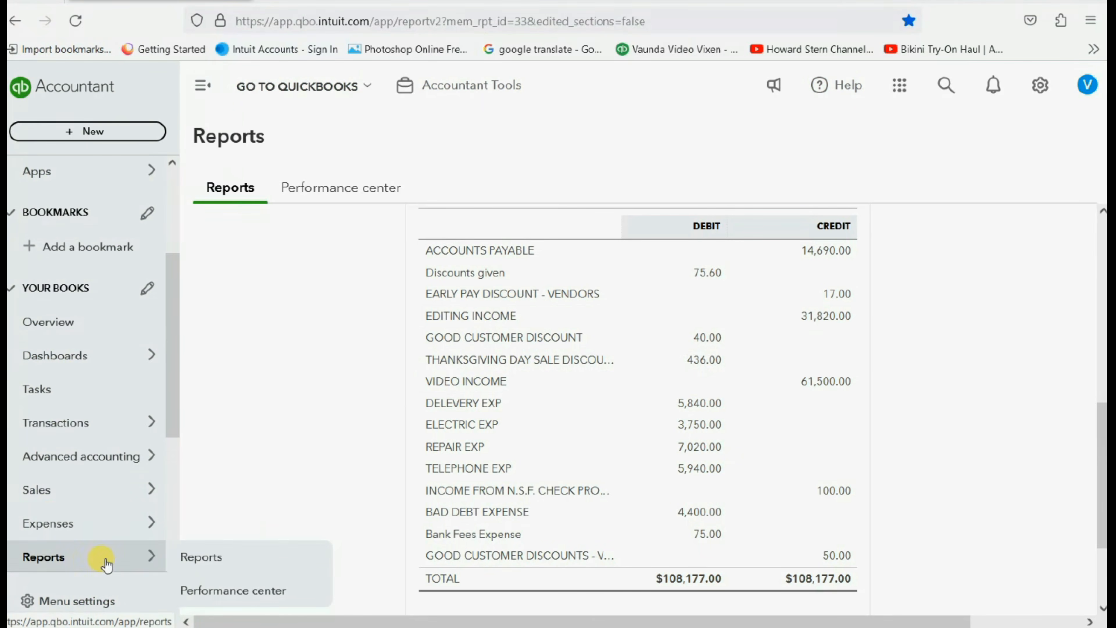
click(222, 557)
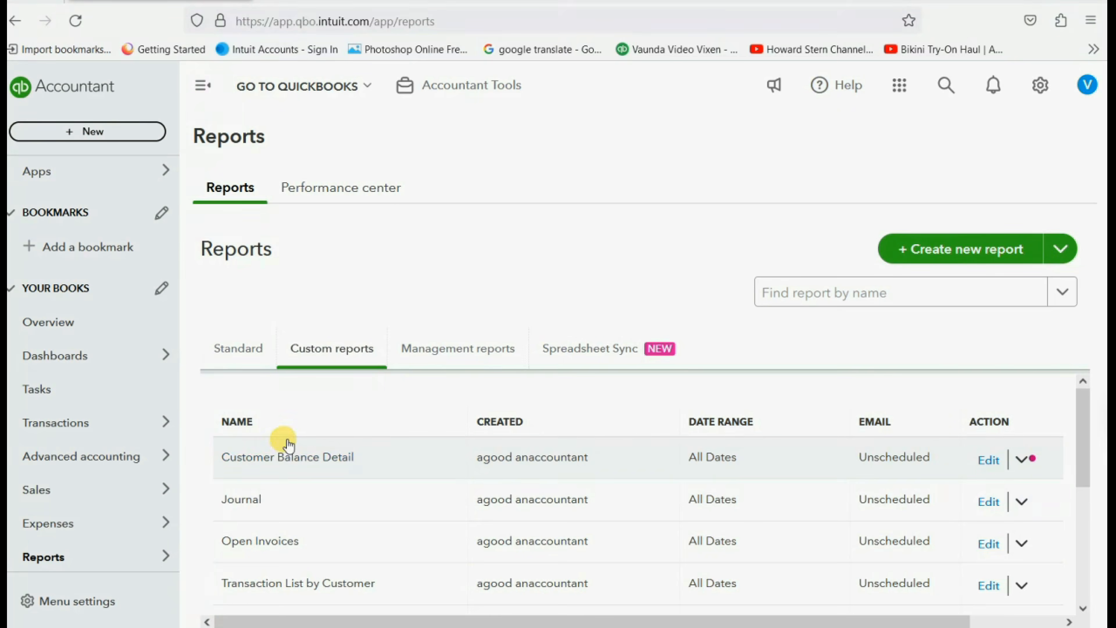
scroll(283, 448, down, 3)
scroll(299, 534, down, 1)
scroll(294, 534, up, 5)
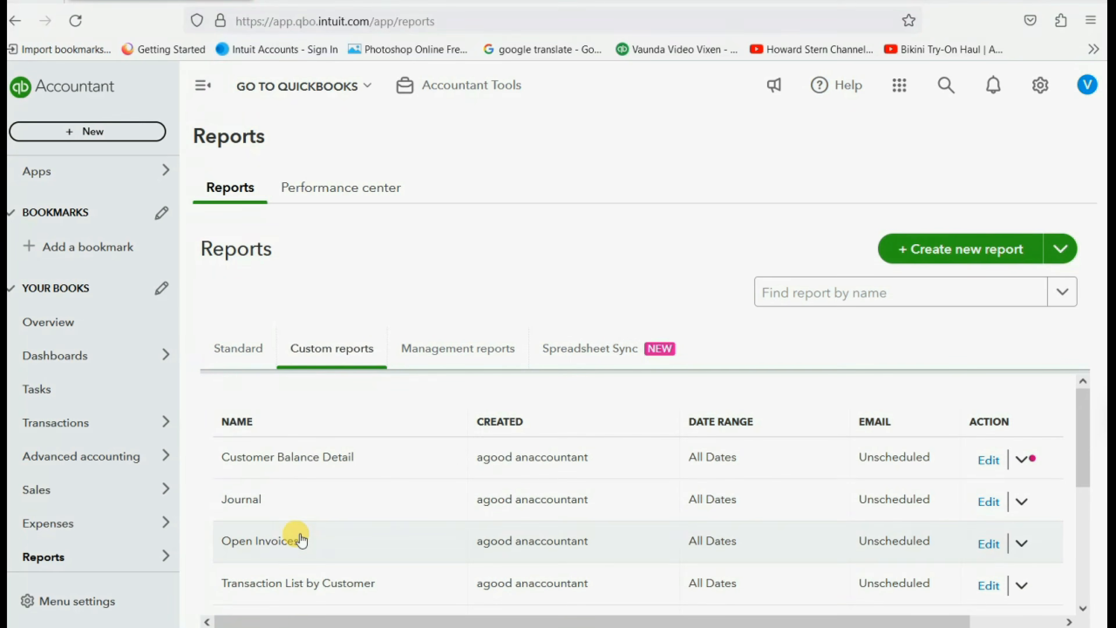
click(248, 354)
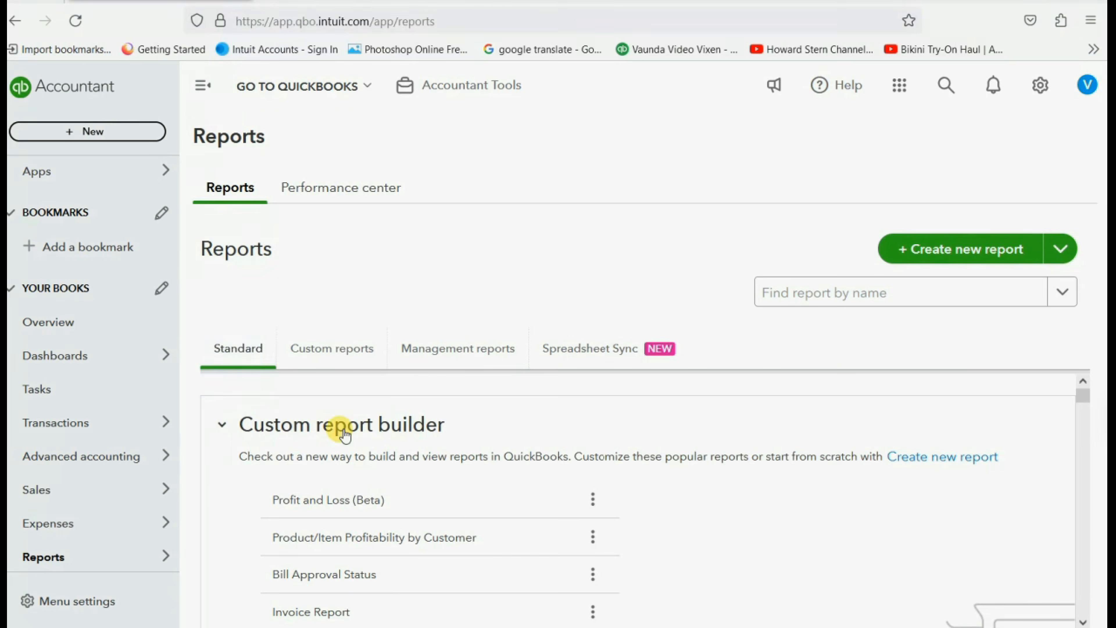
scroll(438, 502, down, 4)
scroll(438, 509, down, 5)
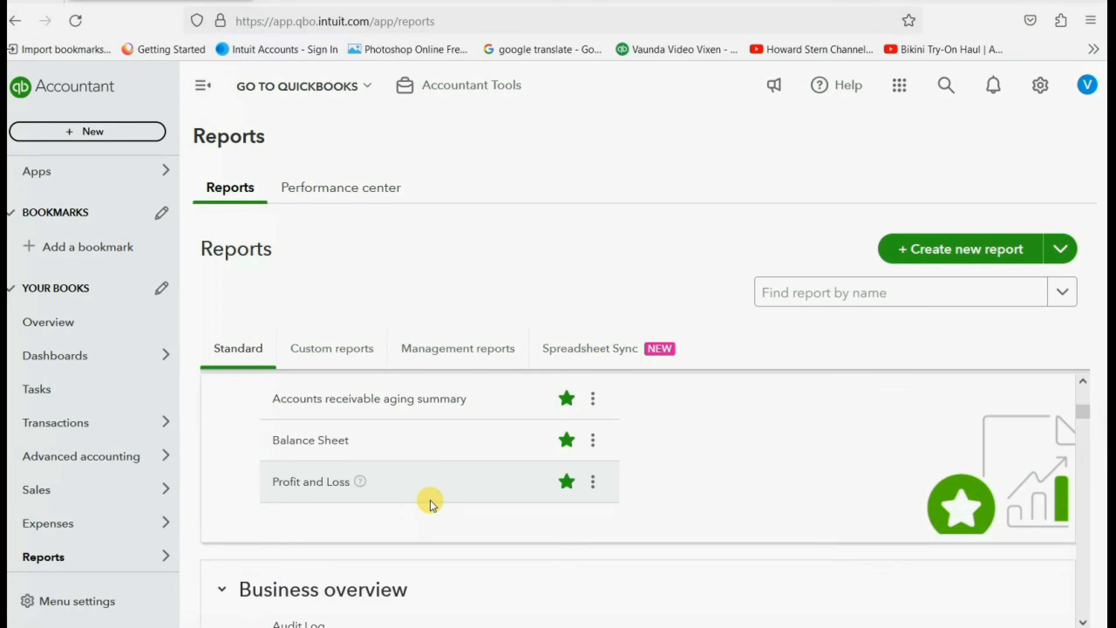
click(319, 482)
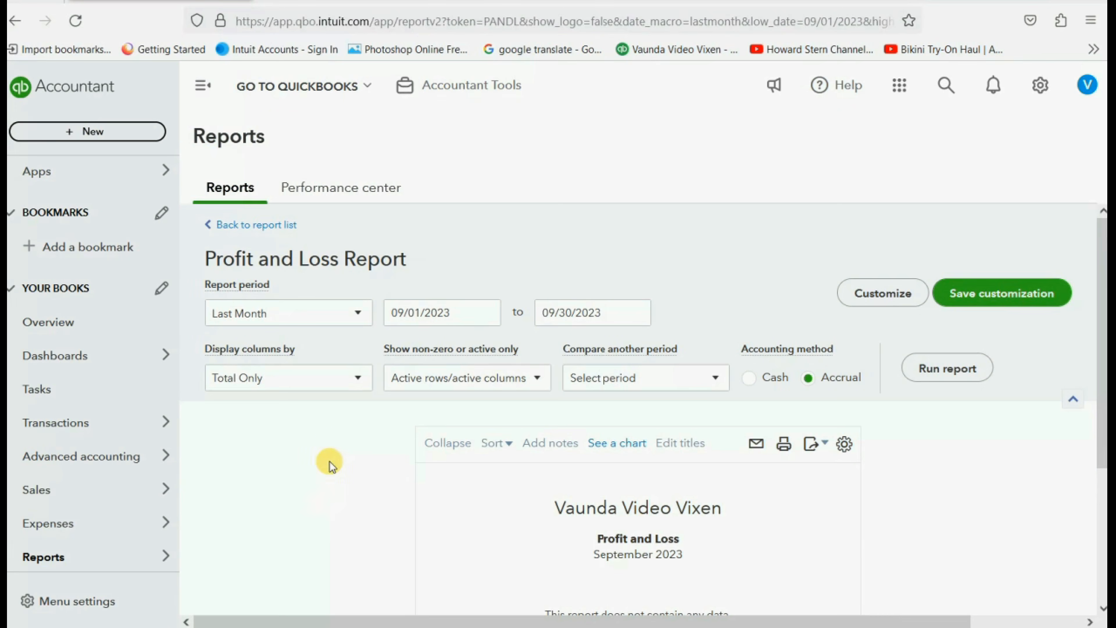
Set the Profit and Loss report period to All Dates and run the report.
click(356, 315)
scroll(332, 431, down, 10)
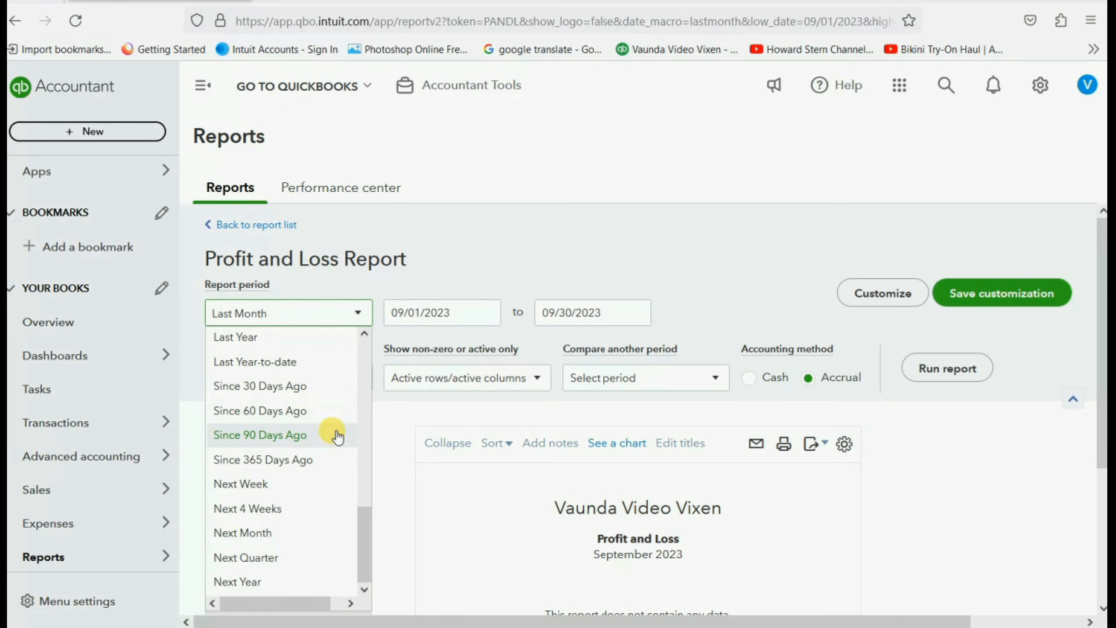
drag(362, 514, 306, 312)
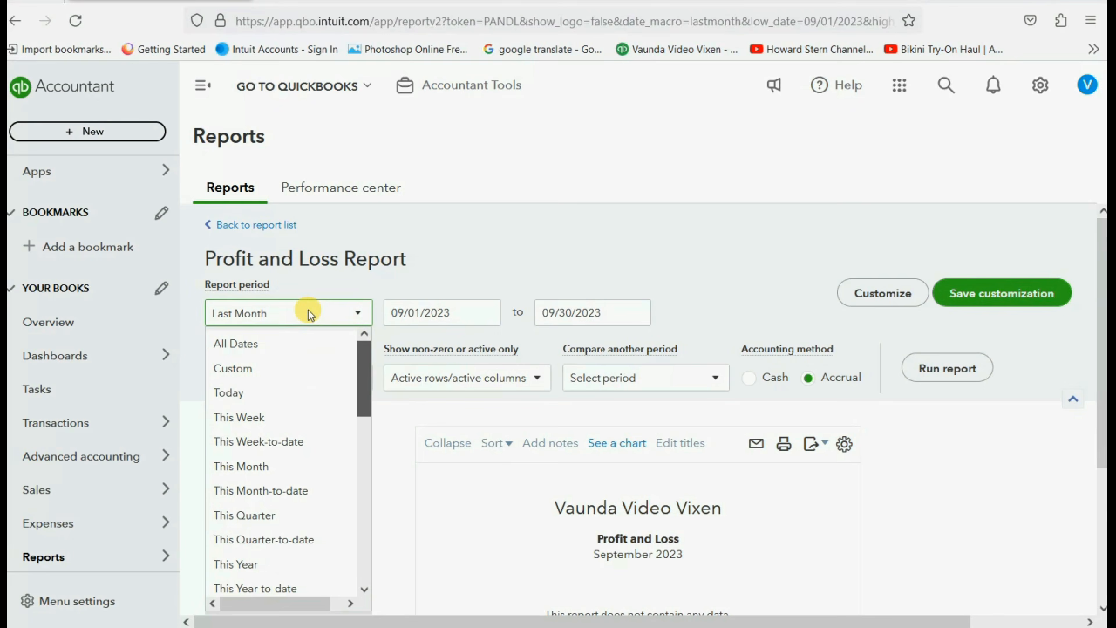
click(276, 342)
click(927, 369)
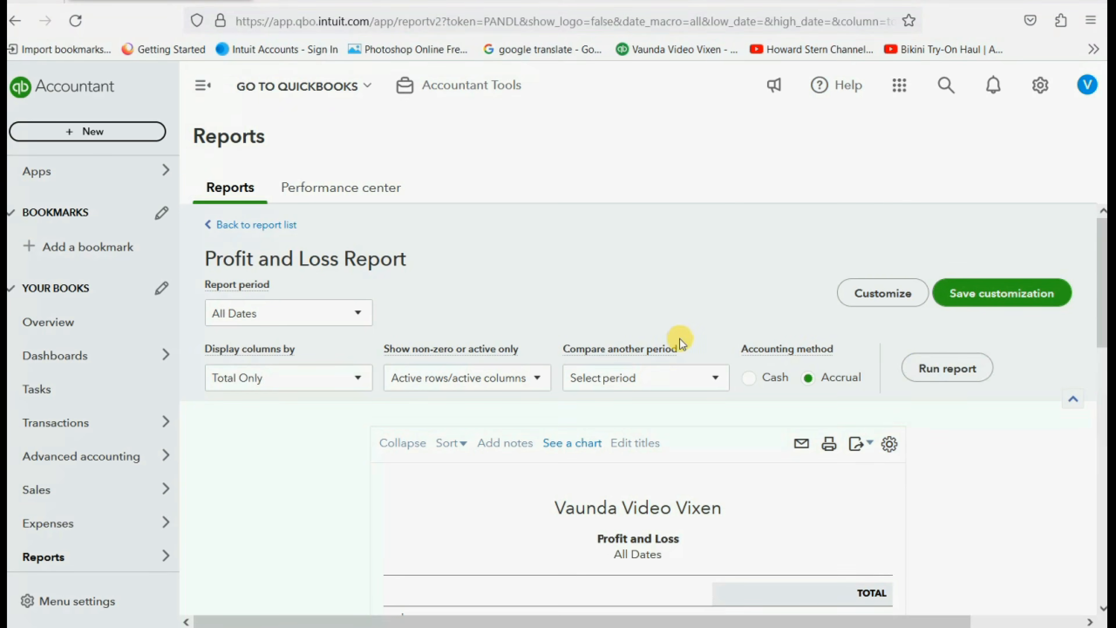
Examine the GOOD CUSTOMER DISCOUNTS - VENDORS and EARLY PAY DISCOUNT - VENDORS lines in the Profit and Loss report.
scroll(665, 337, down, 10)
scroll(648, 323, down, 4)
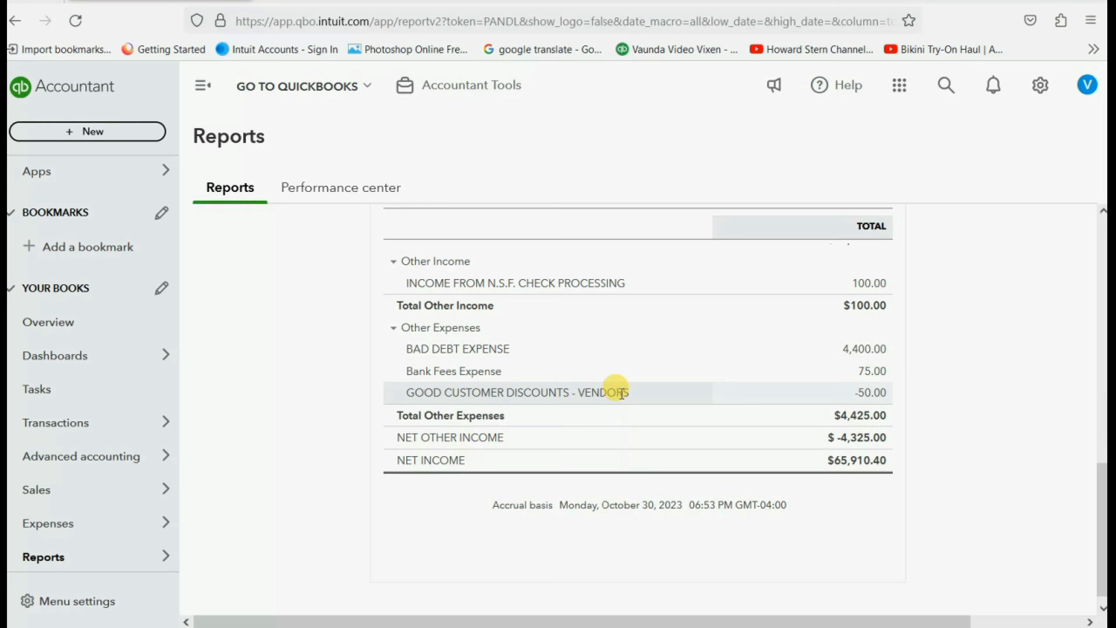
scroll(571, 335, up, 2)
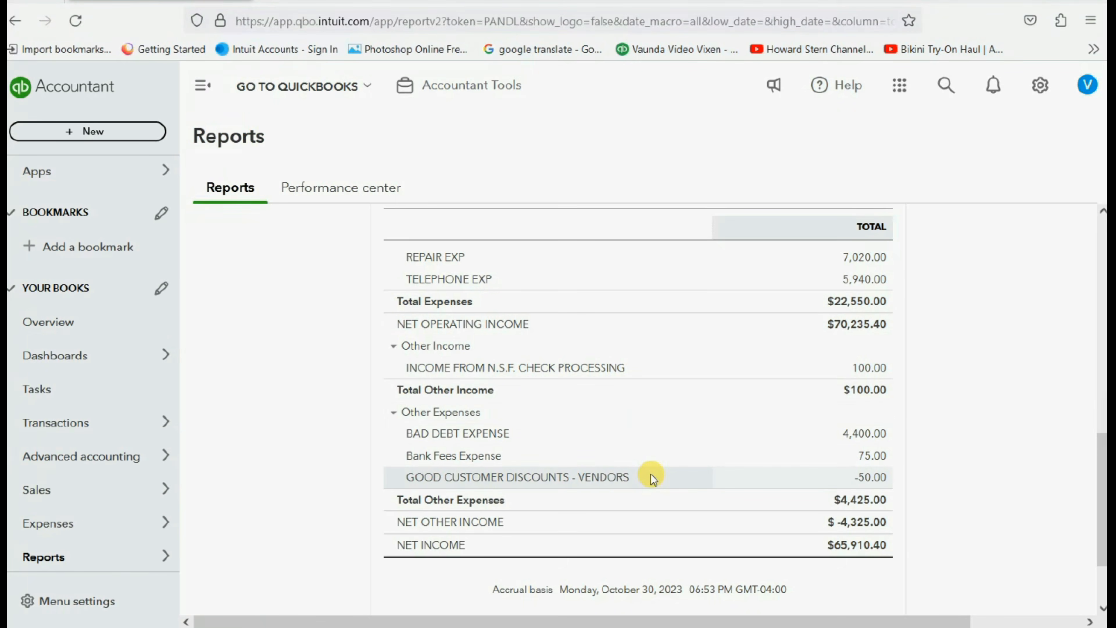
scroll(651, 469, up, 5)
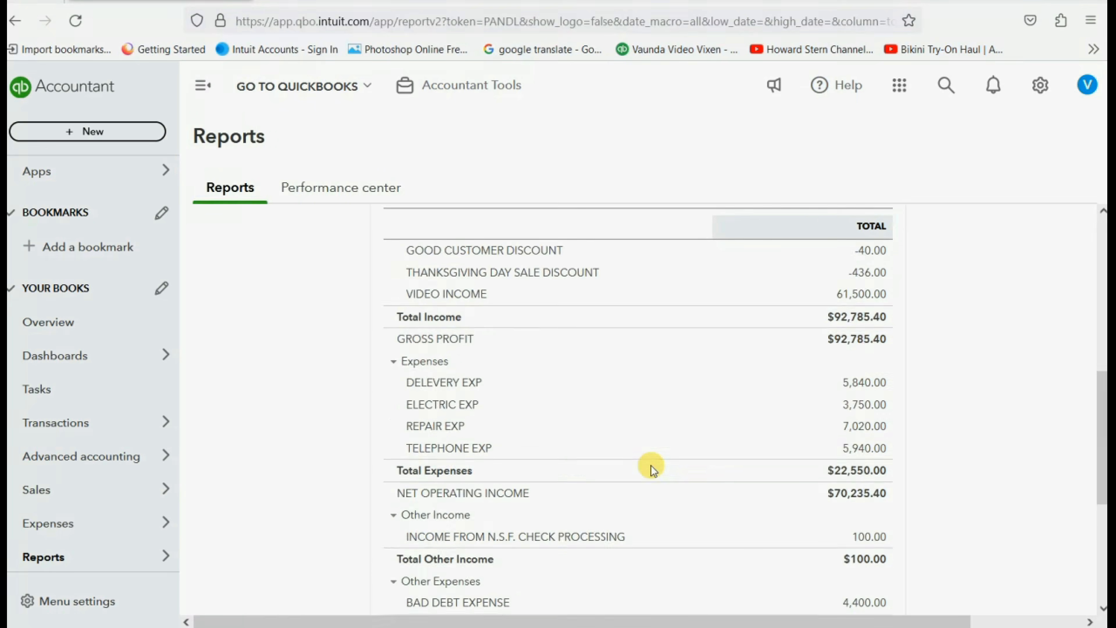
scroll(650, 464, up, 3)
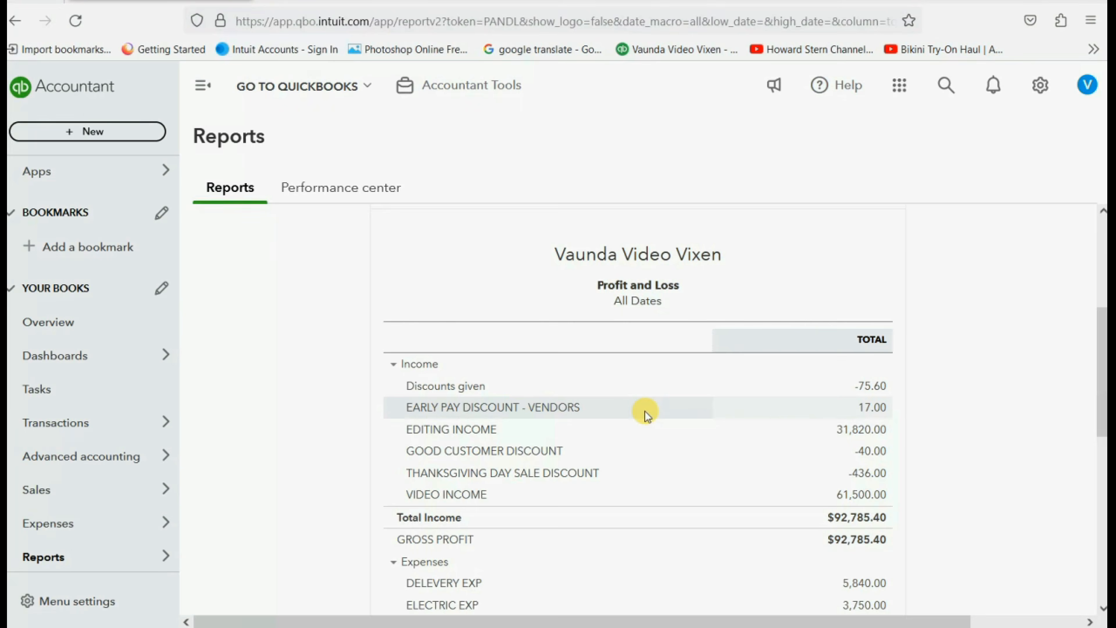
scroll(649, 418, down, 10)
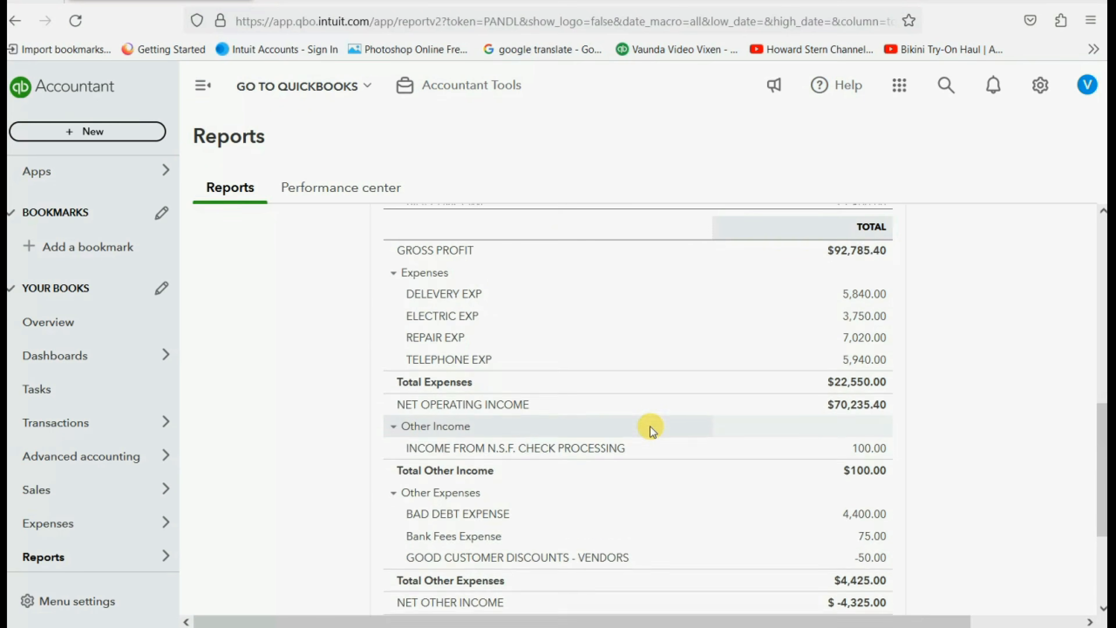
scroll(649, 426, up, 2)
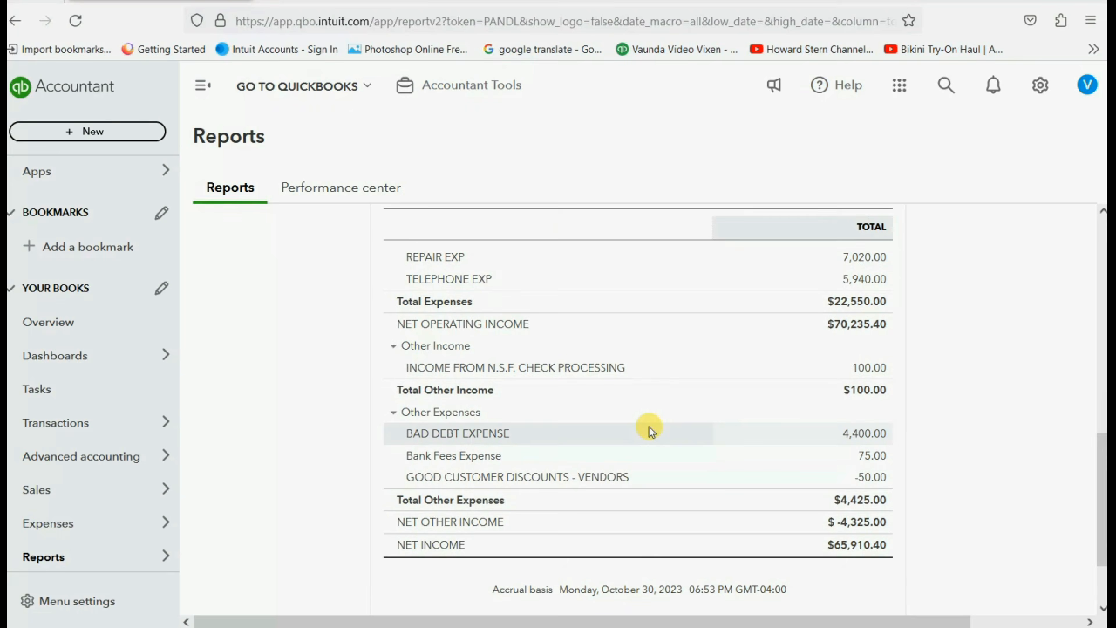
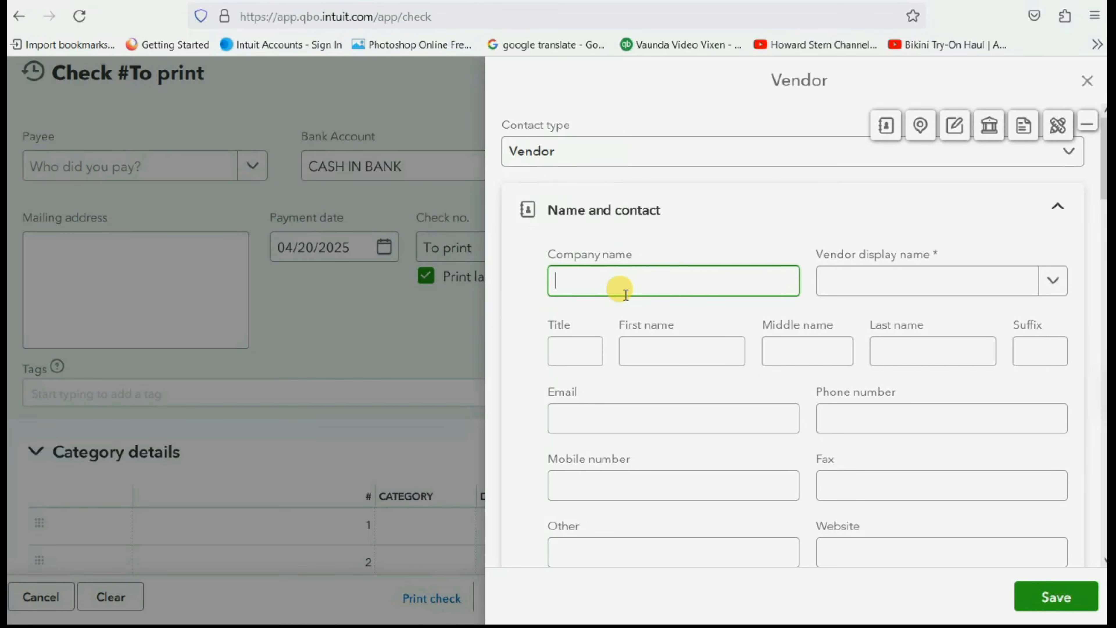
Name the new vendor company Risa's Repair Ranch and save it as the payee of the check.
text(Risa's Repair Ranch)
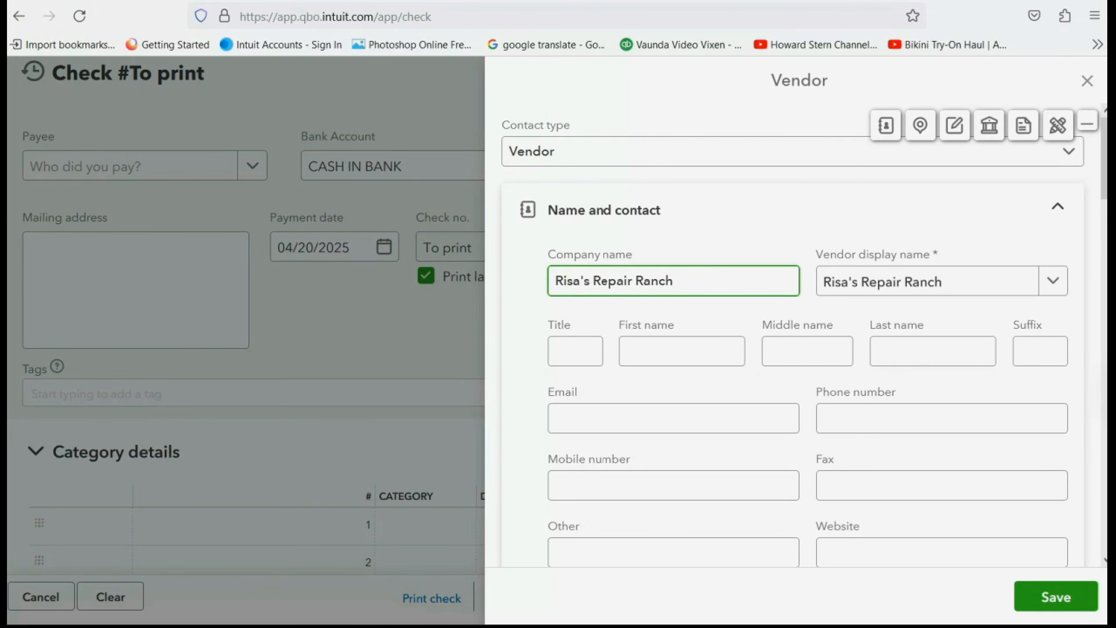
key(Tab)
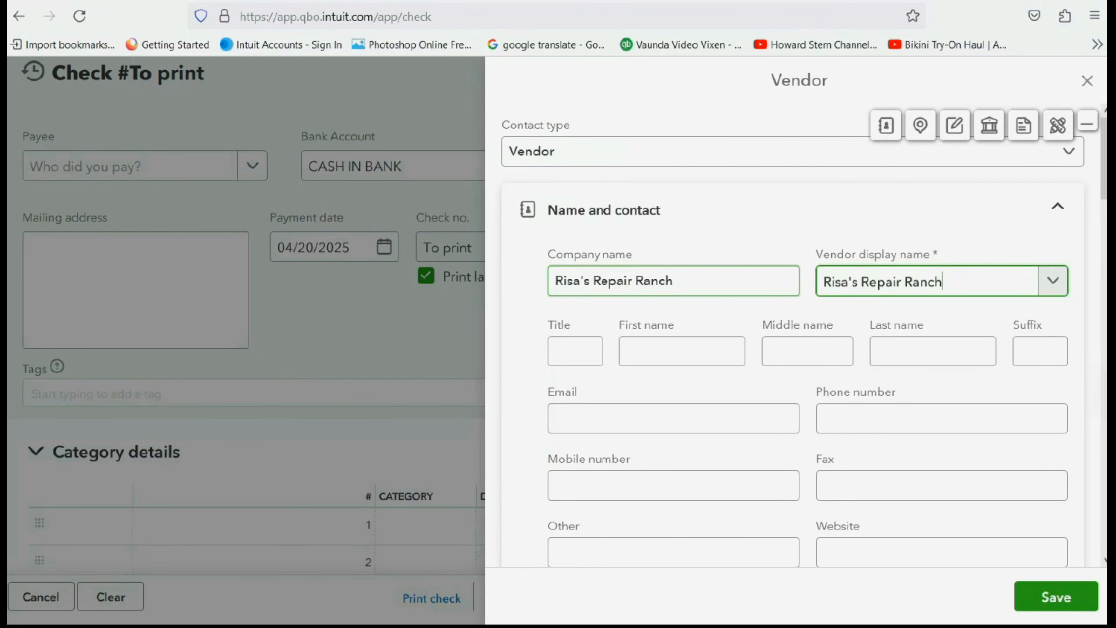
click(678, 421)
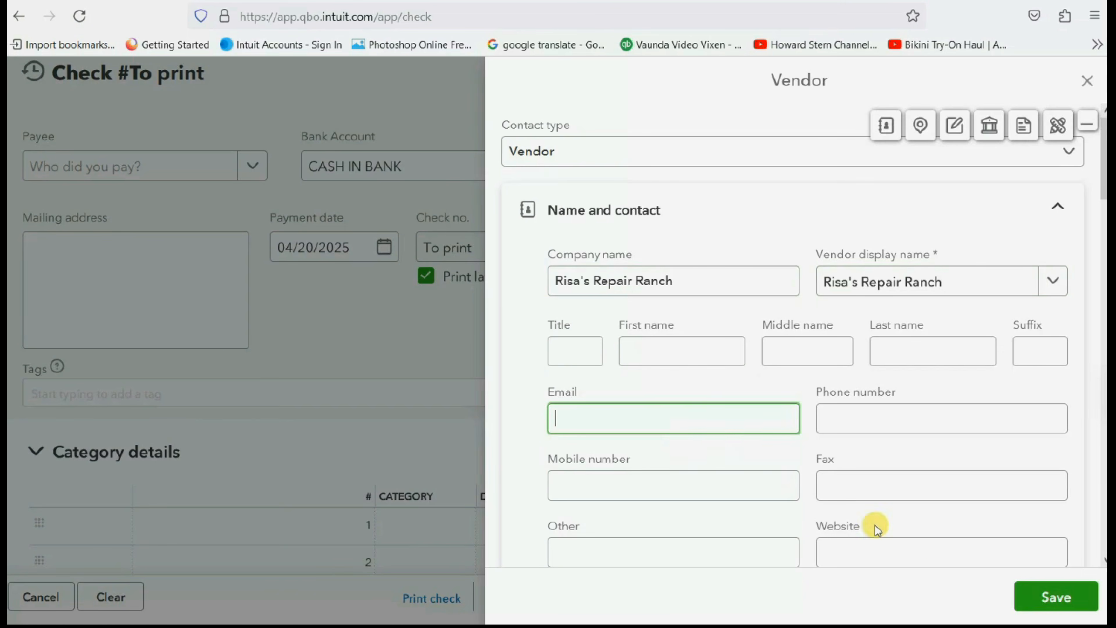
click(1047, 598)
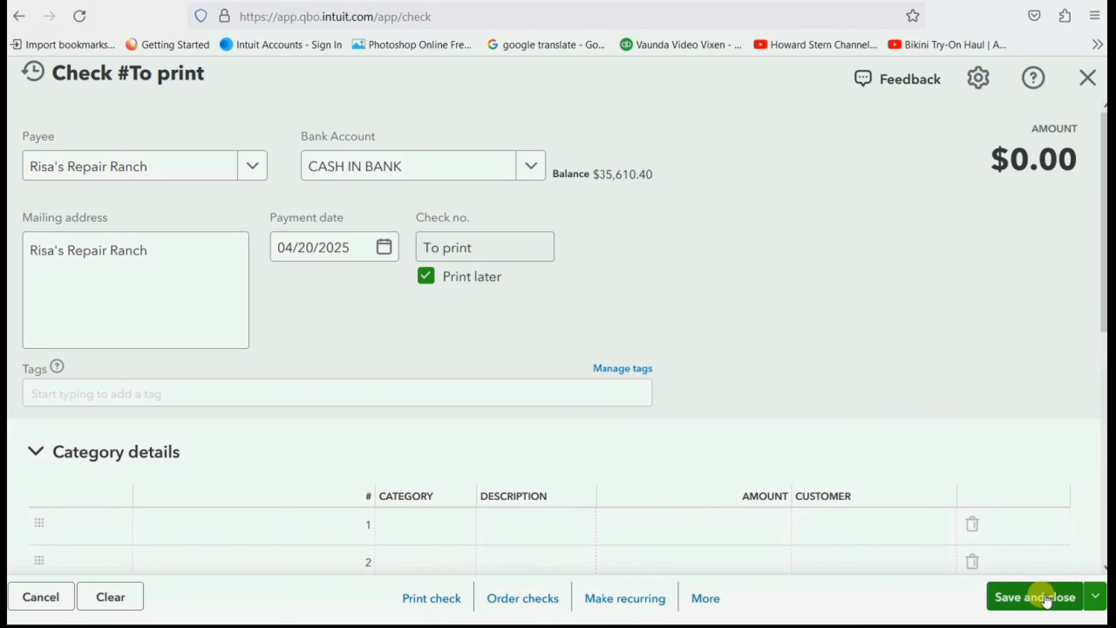
Enter an amount of 500 on the first category line of the check.
scroll(883, 362, down, 3)
scroll(881, 357, up, 3)
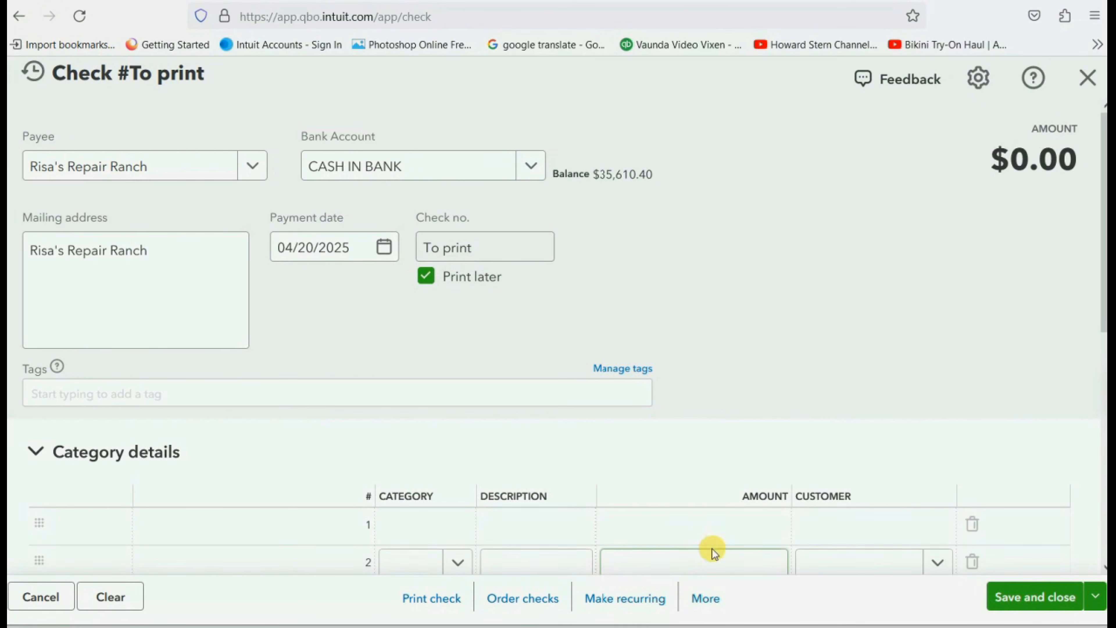
click(719, 526)
text(500)
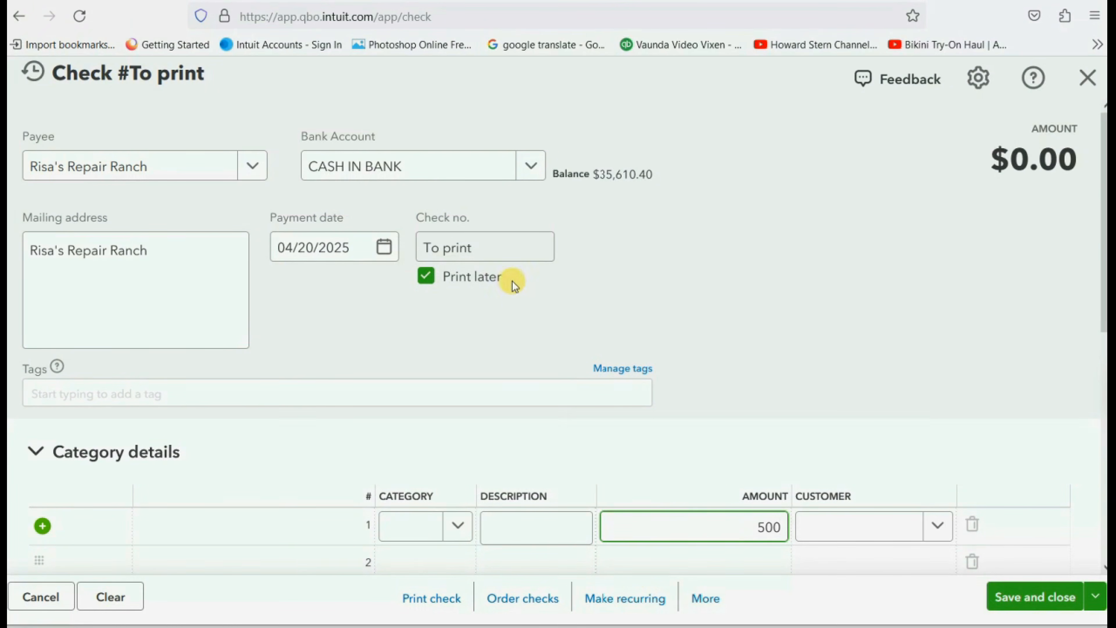
Turn off Print later, look up the check number in the PowerPoint example, and set the check number to 8795.
click(443, 284)
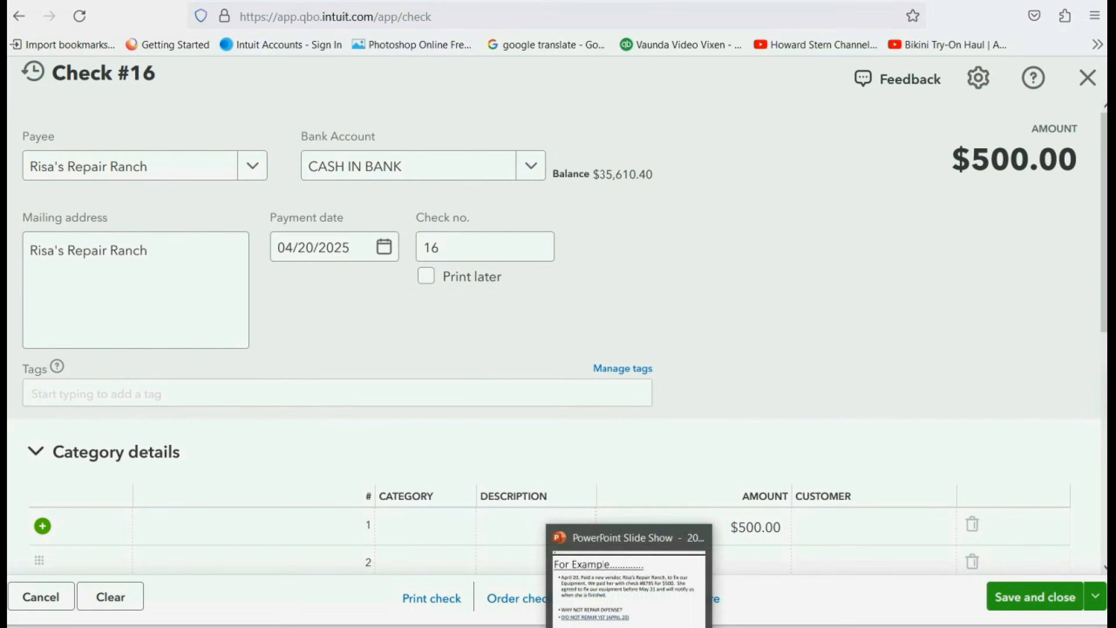
click(633, 627)
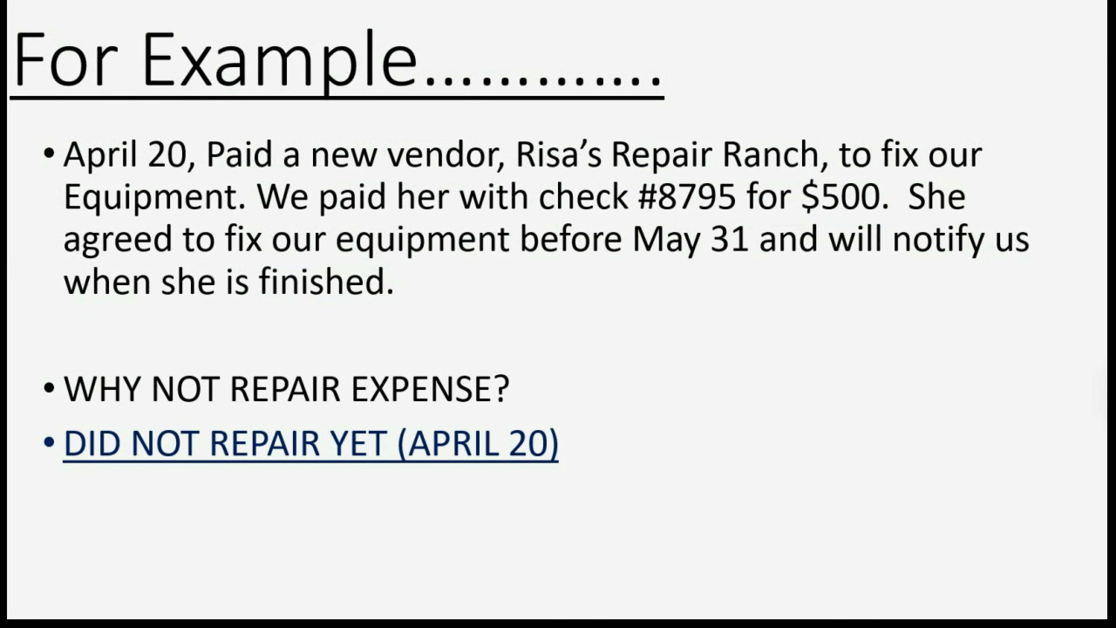
key(alt+Tab)
drag(472, 252, 406, 242)
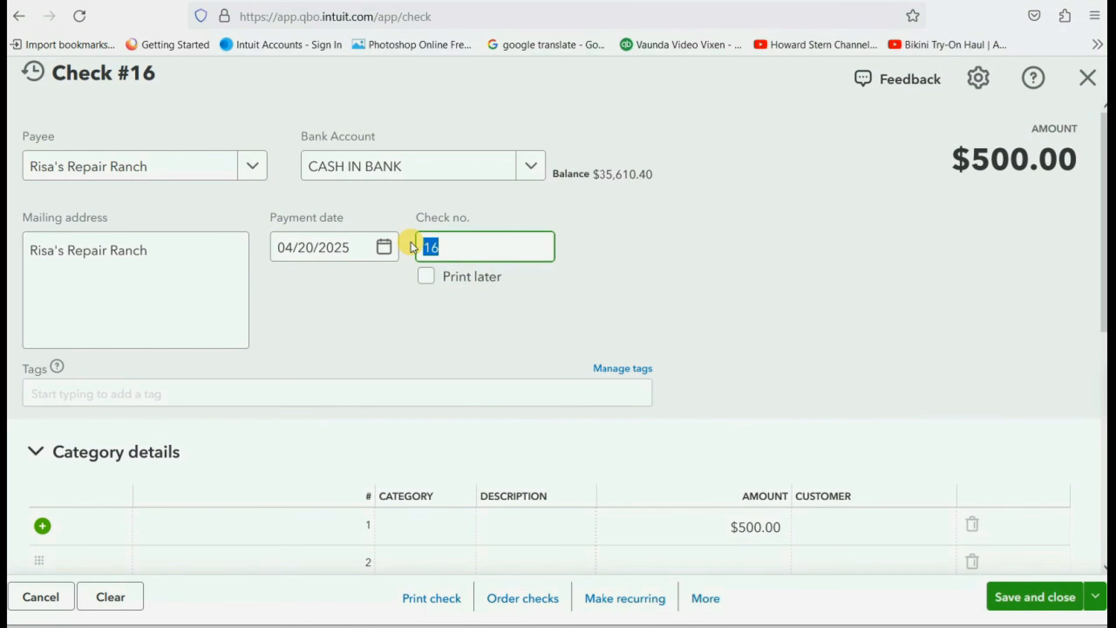
text(8795)
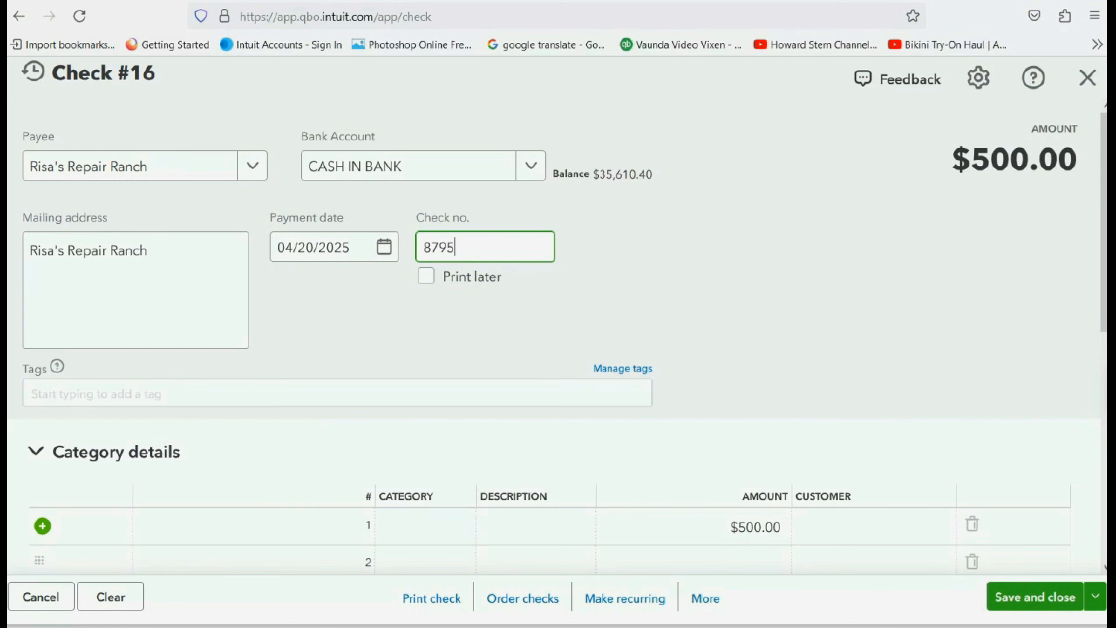
Assign the ACCOUNTS PAYABLE category to the first line of the check to Risa's Repair Ranch, and save and close the check.
click(274, 525)
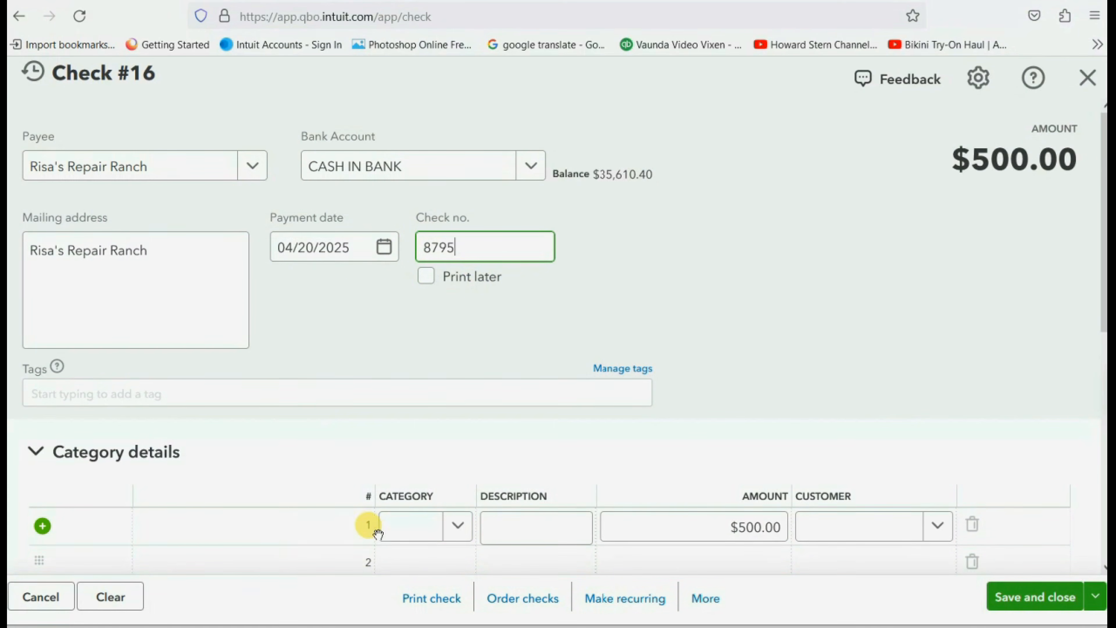
click(423, 523)
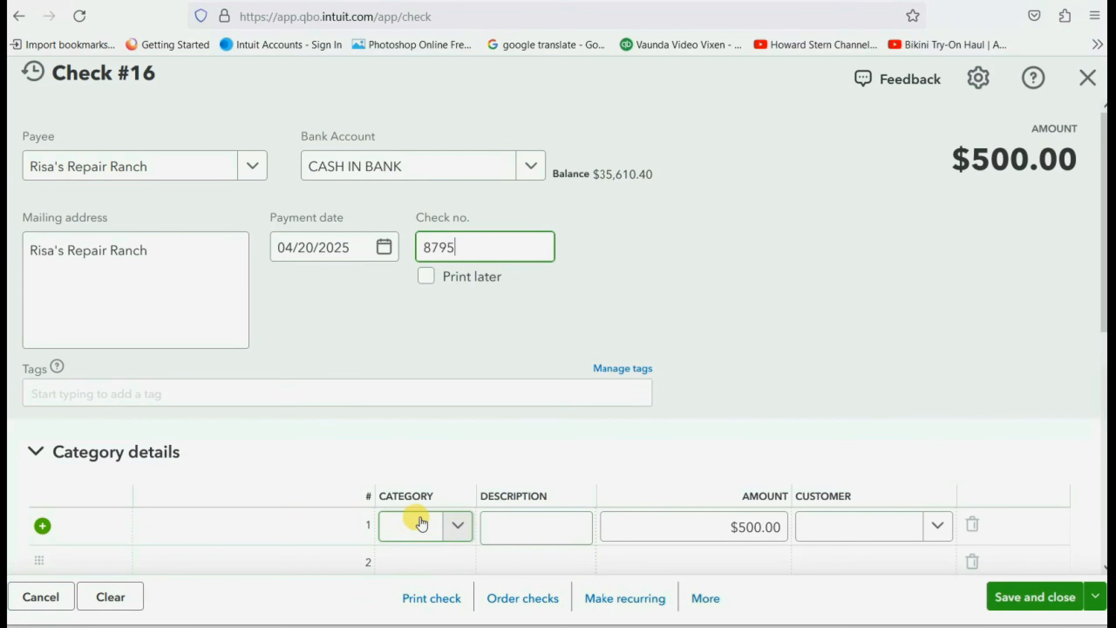
click(458, 524)
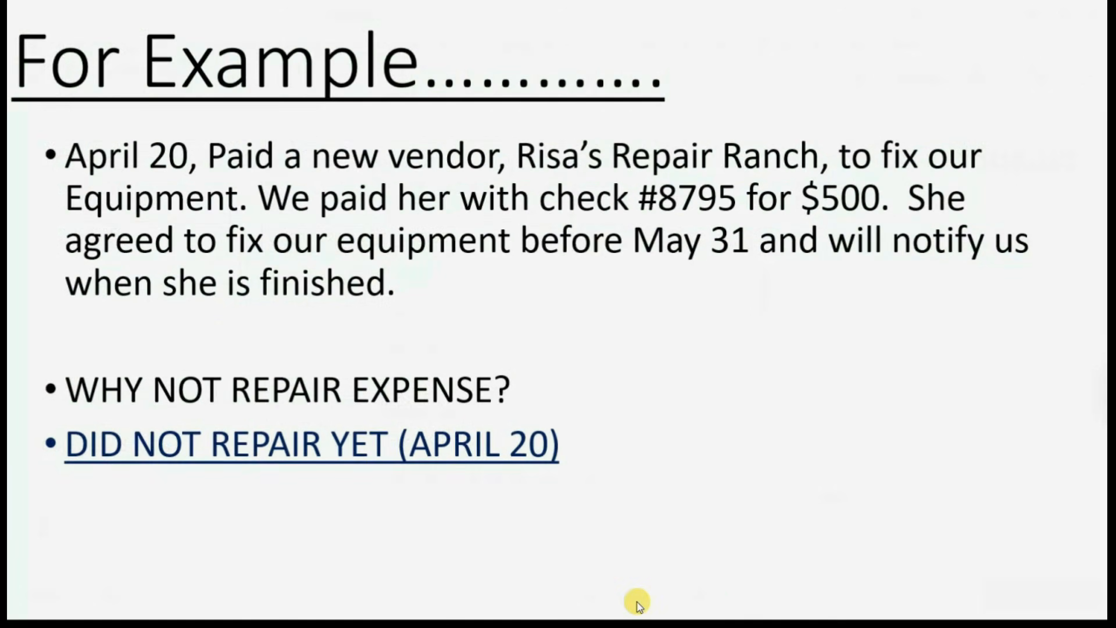
click(679, 519)
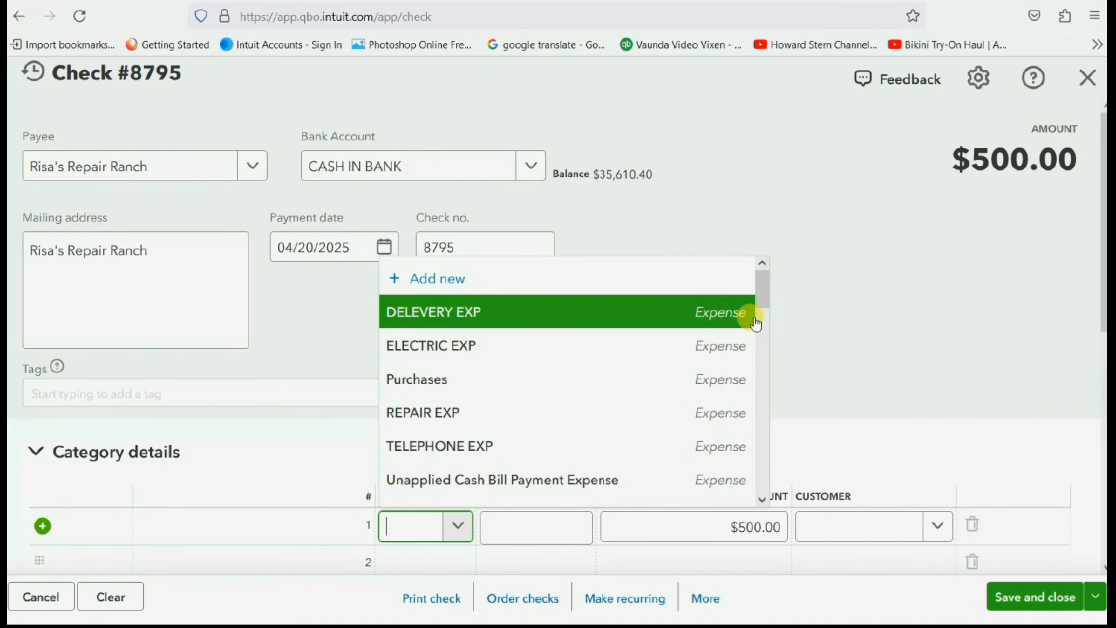
drag(761, 304, 763, 306)
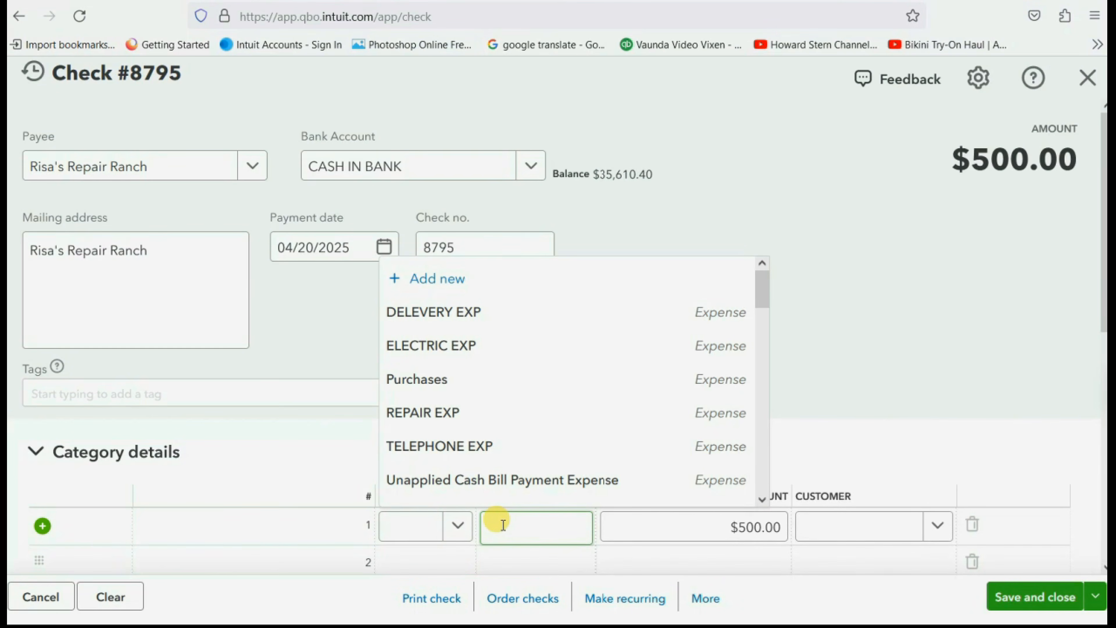
click(406, 531)
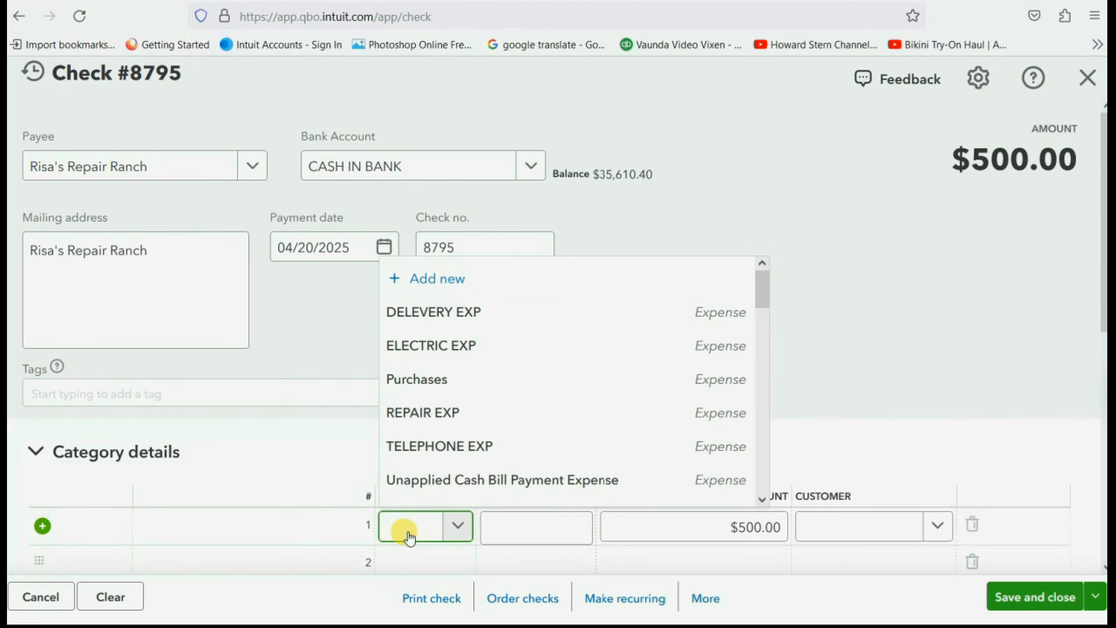
text(acc)
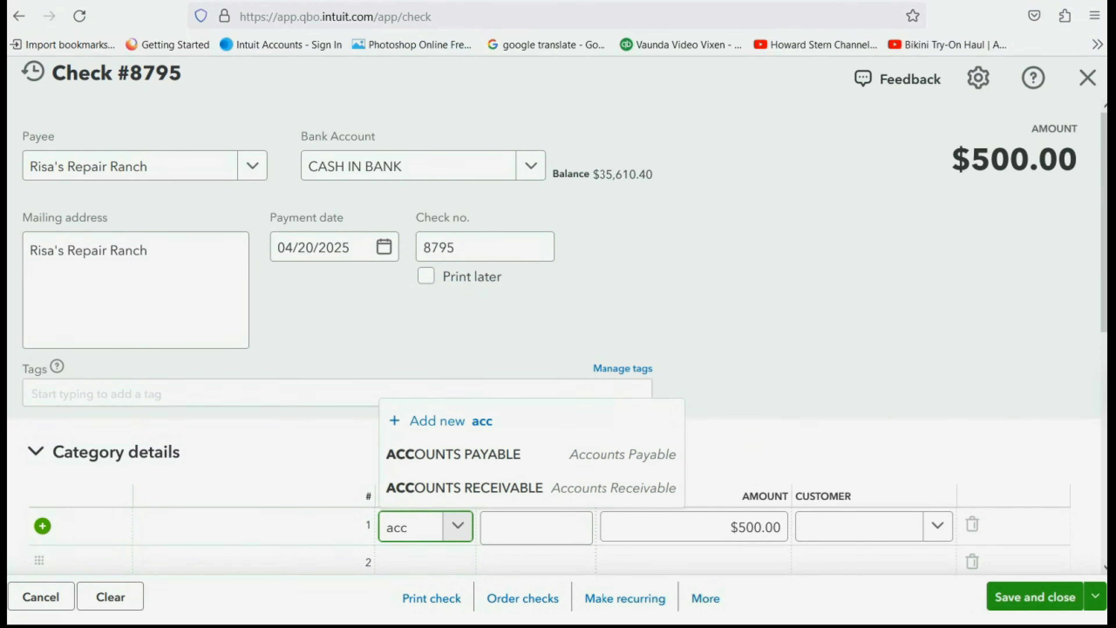
click(467, 456)
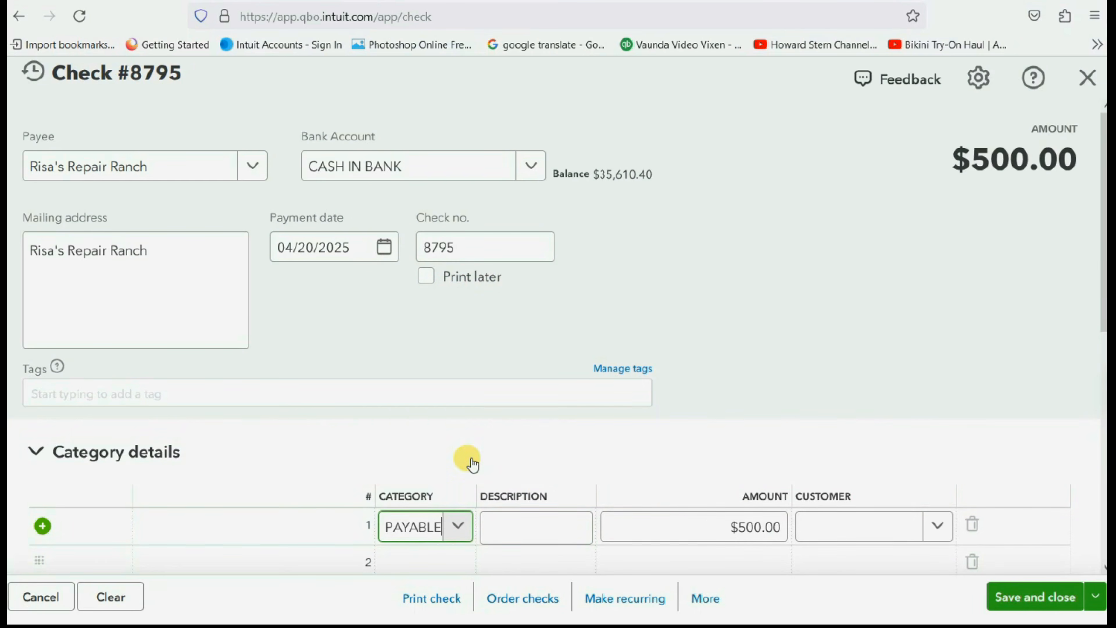
click(1014, 599)
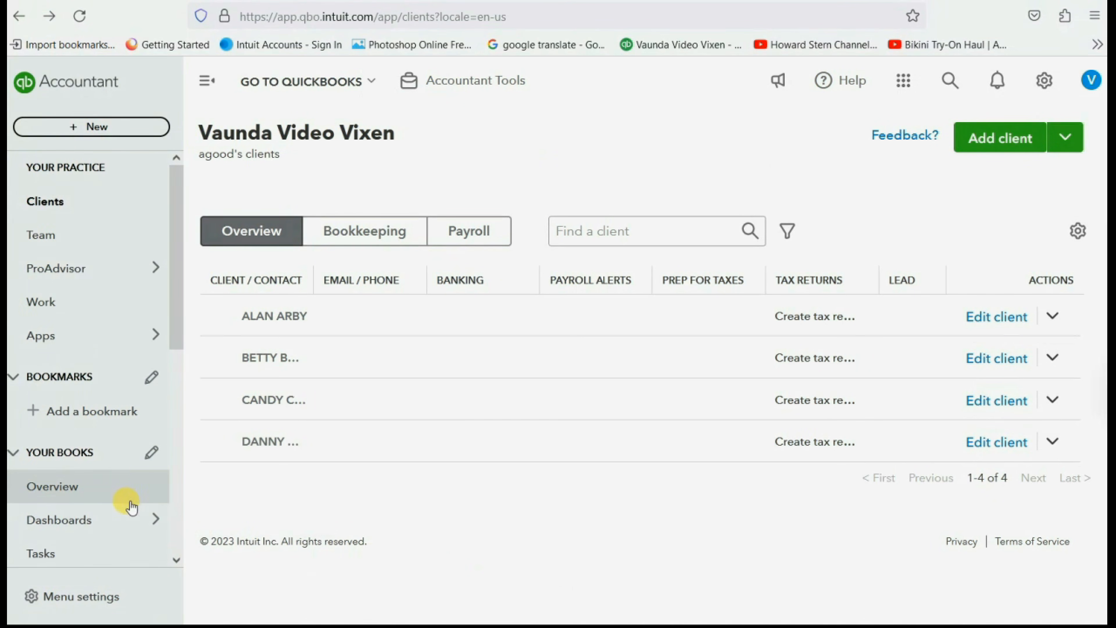
Open the custom Unpaid Bills report and examine the Risa's Repair Ranch section for check 8795.
scroll(118, 514, down, 3)
scroll(114, 515, down, 4)
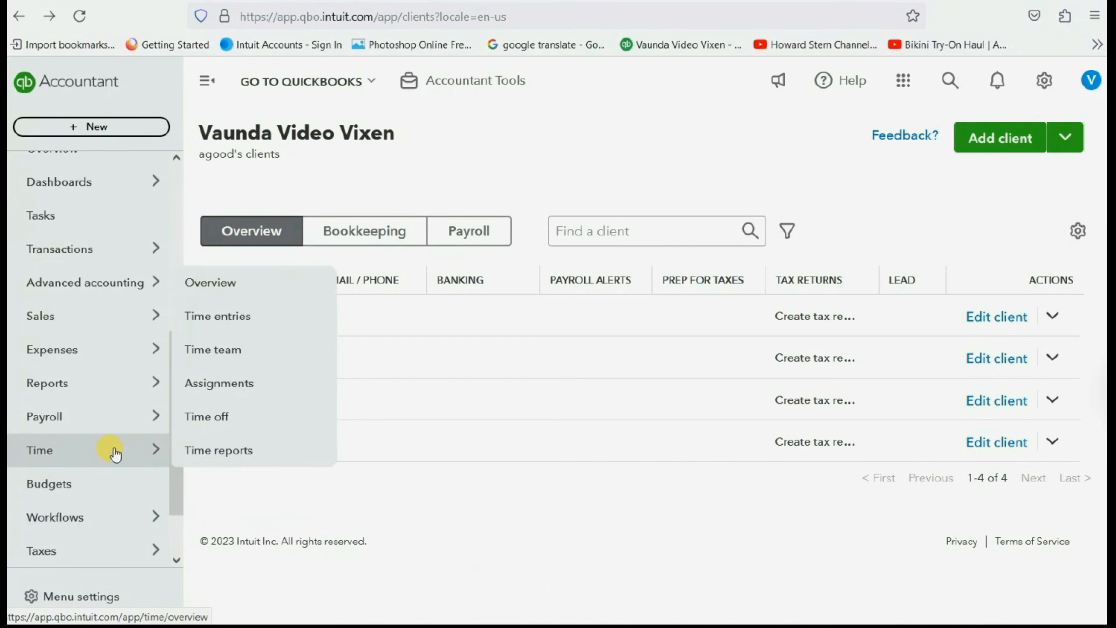
click(200, 382)
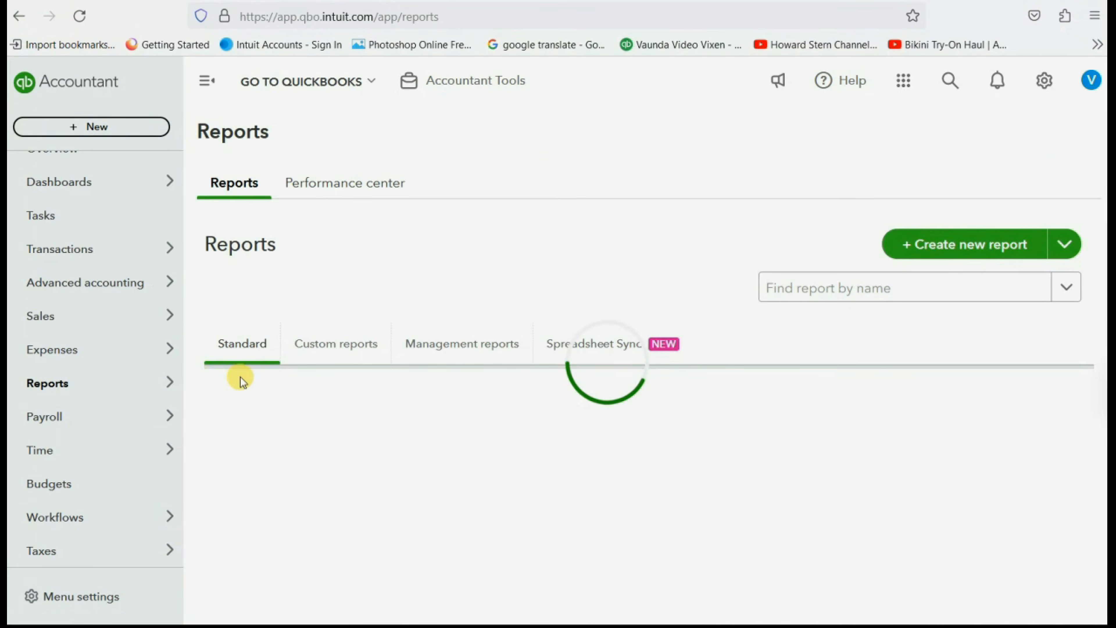
click(333, 350)
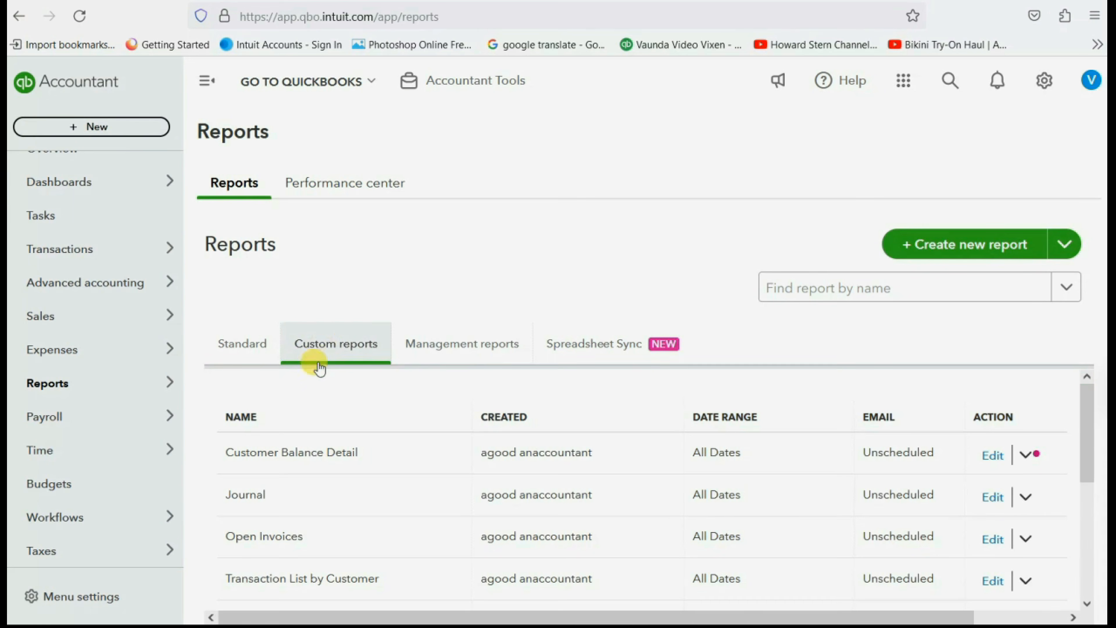
scroll(326, 405, down, 5)
click(269, 475)
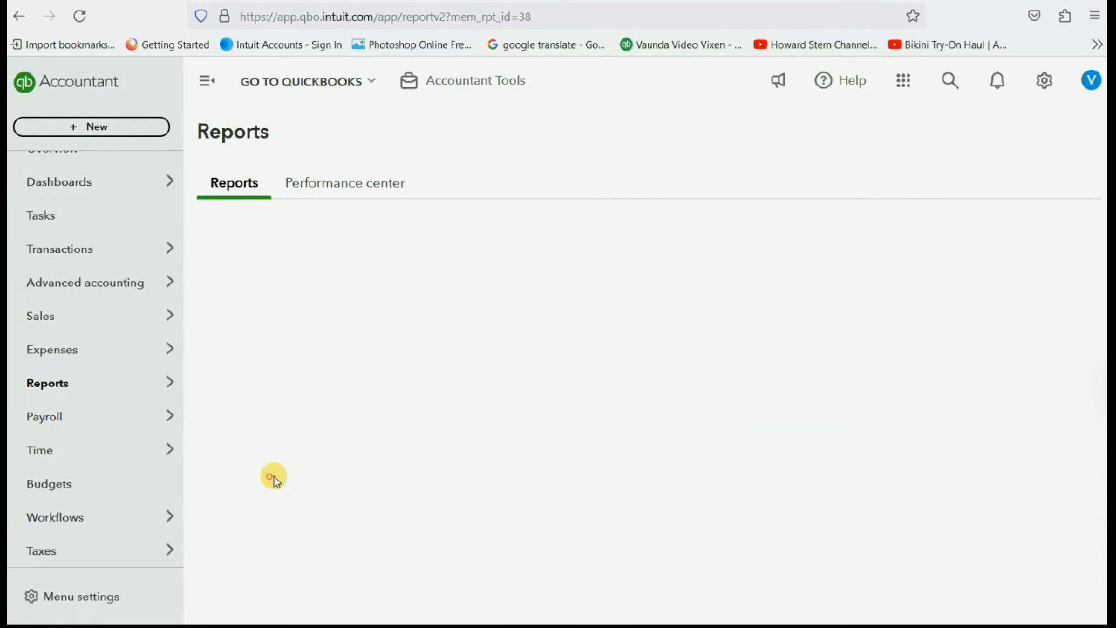
scroll(655, 376, down, 15)
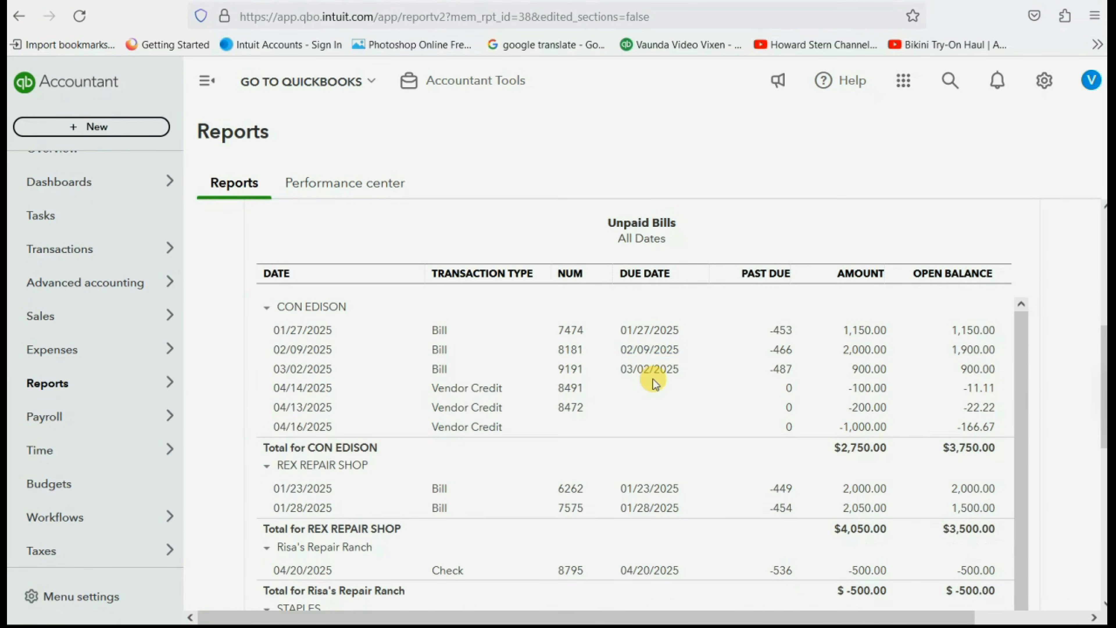
scroll(654, 386, up, 5)
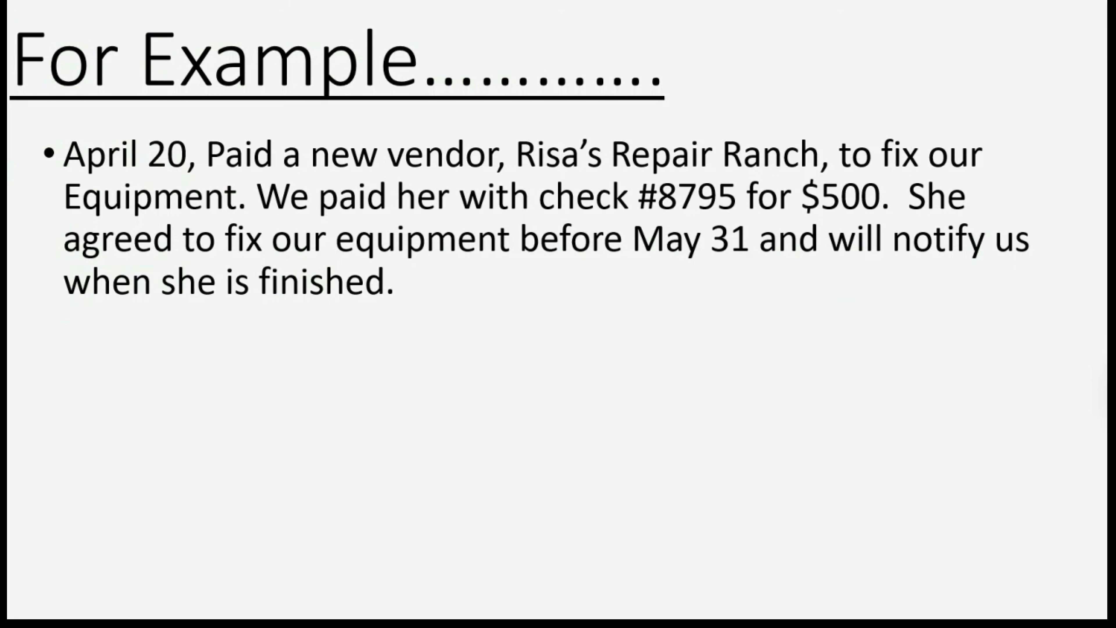
Advance the PowerPoint example to the April 21 repair and its first instruction, and return to QuickBooks Online.
key(Right)
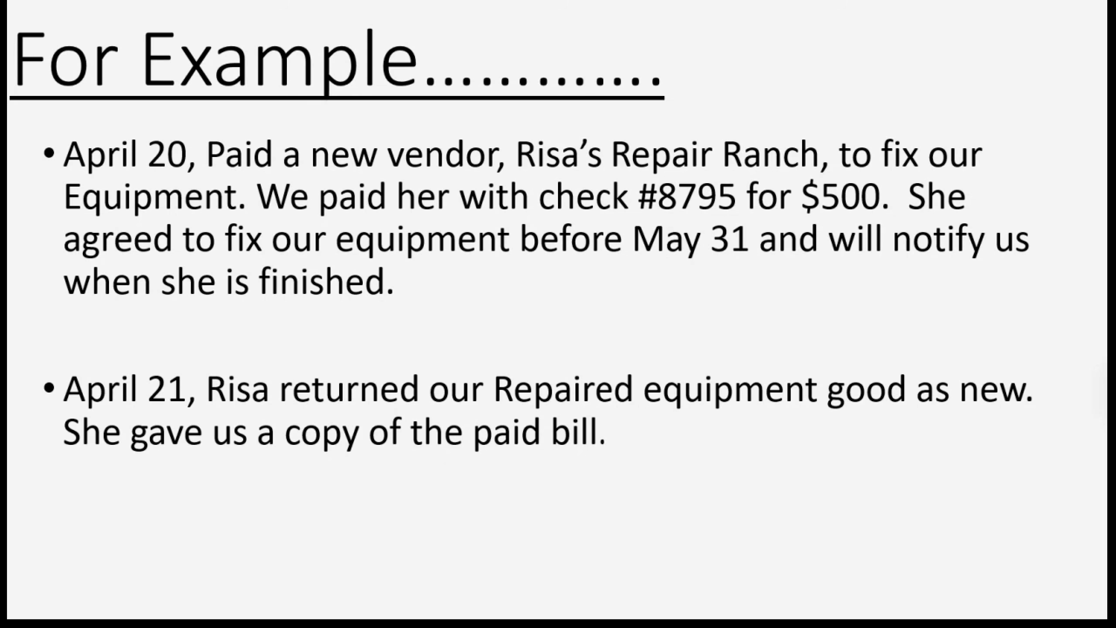
key(Right)
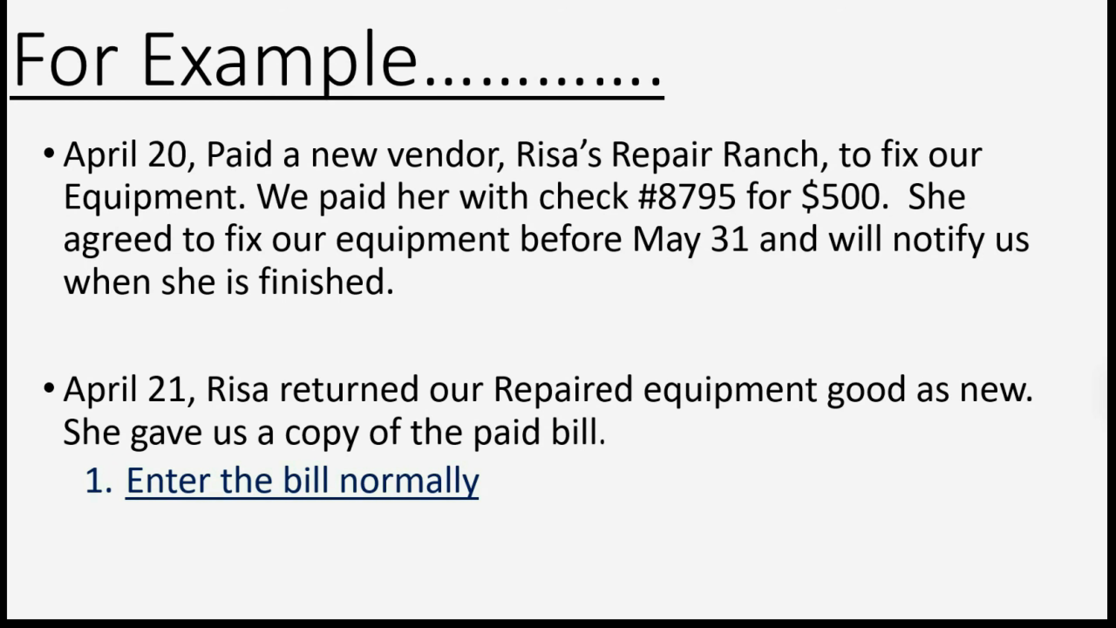
key(alt+Tab)
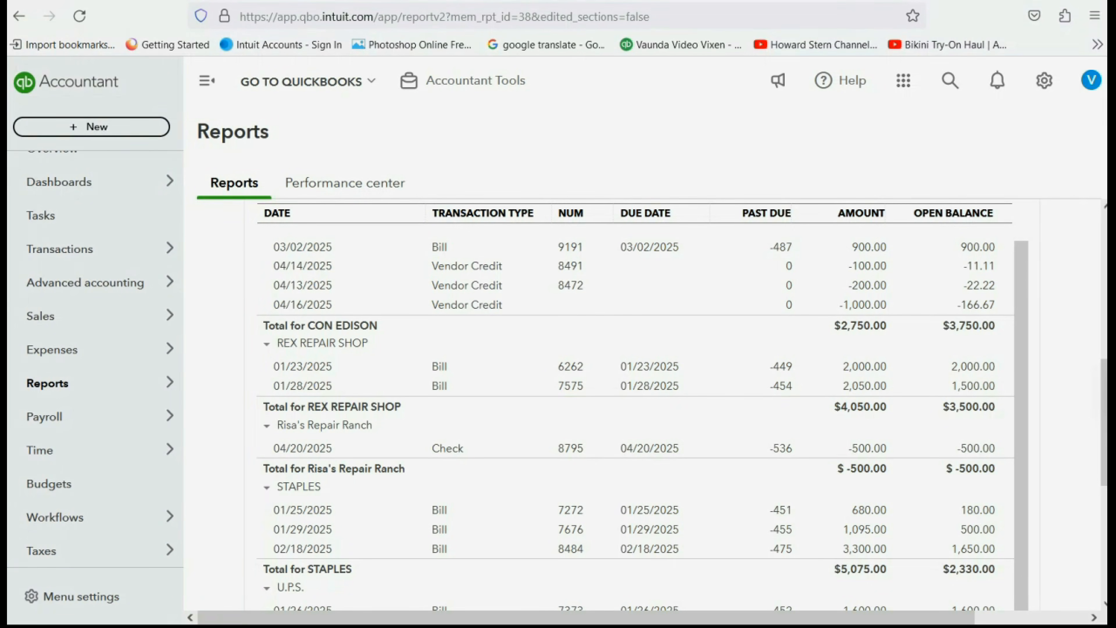
Start a new bill dated 04/21/2025 and choose Risa's Repair Ranch as its vendor.
click(115, 128)
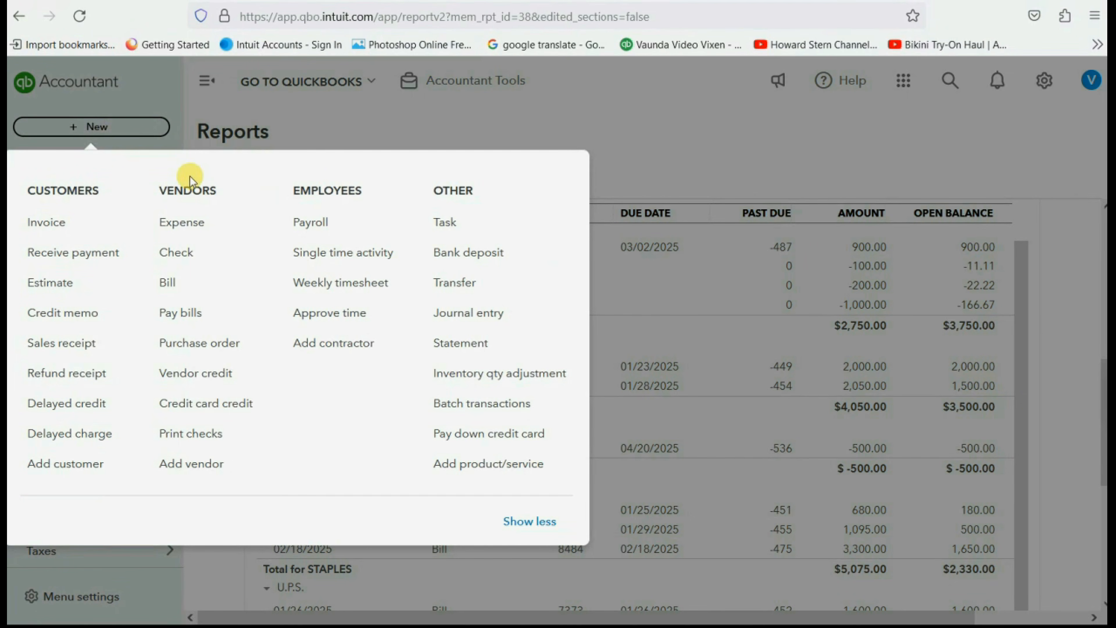
click(169, 280)
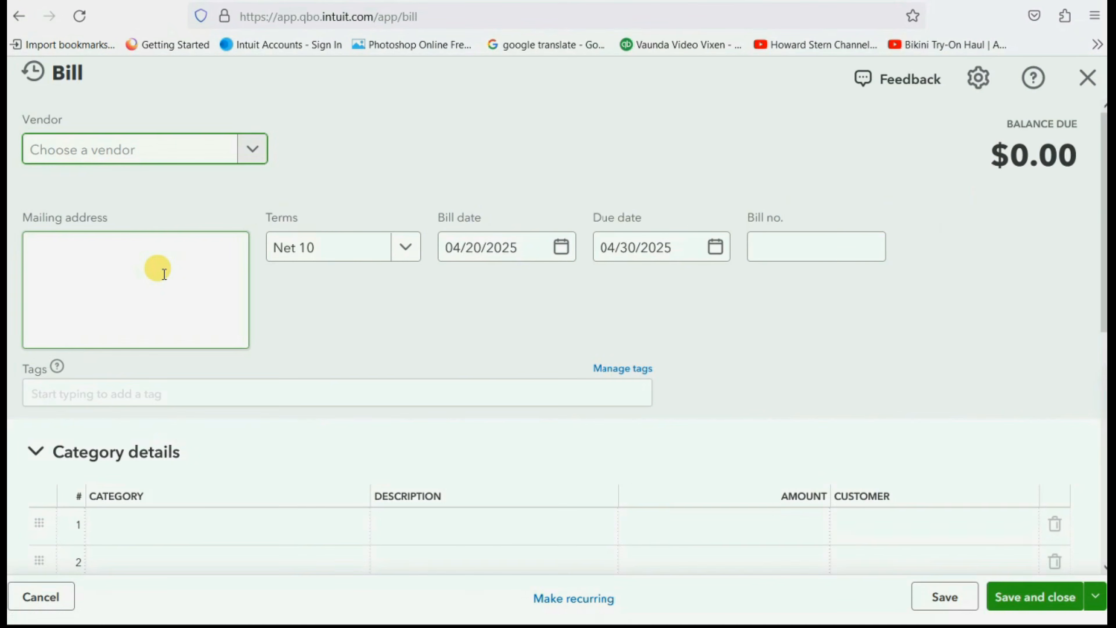
click(561, 245)
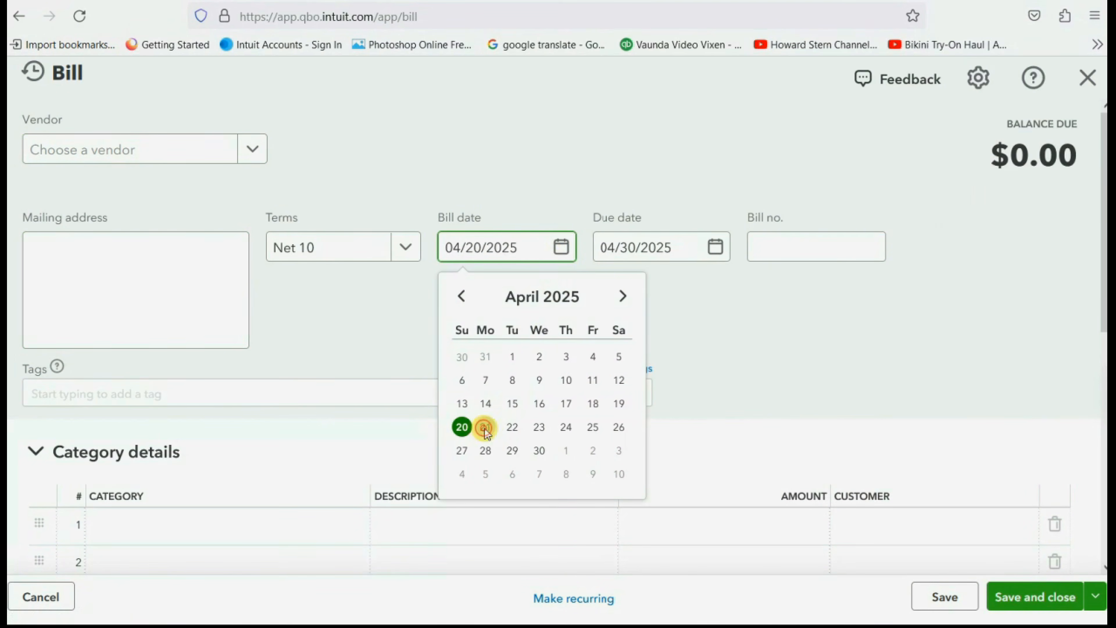
click(486, 426)
click(246, 144)
scroll(142, 316, down, 3)
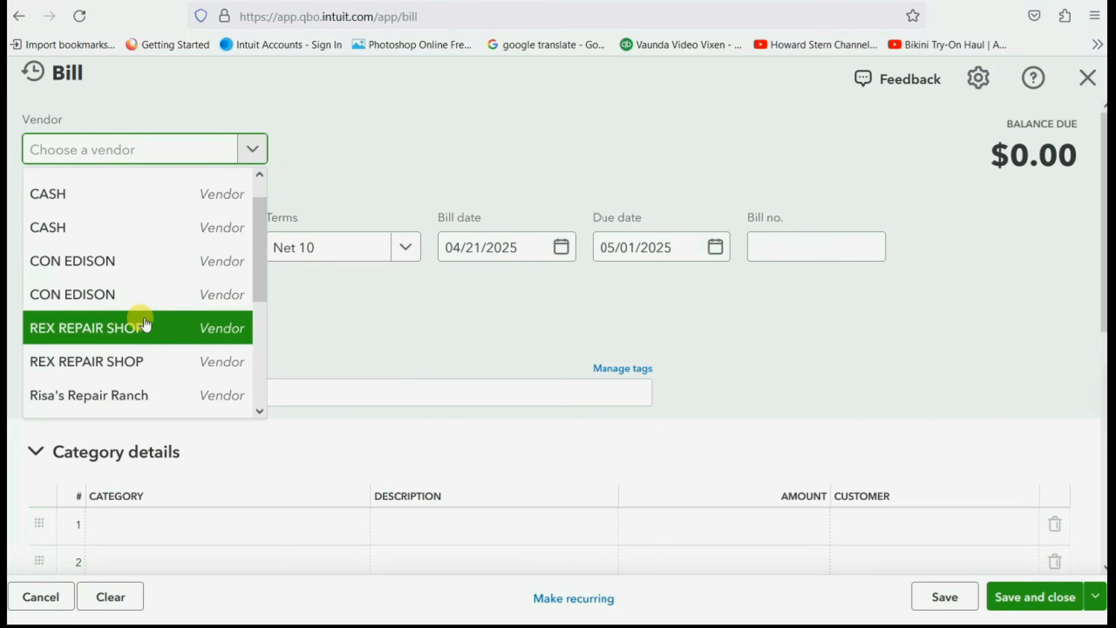
click(149, 329)
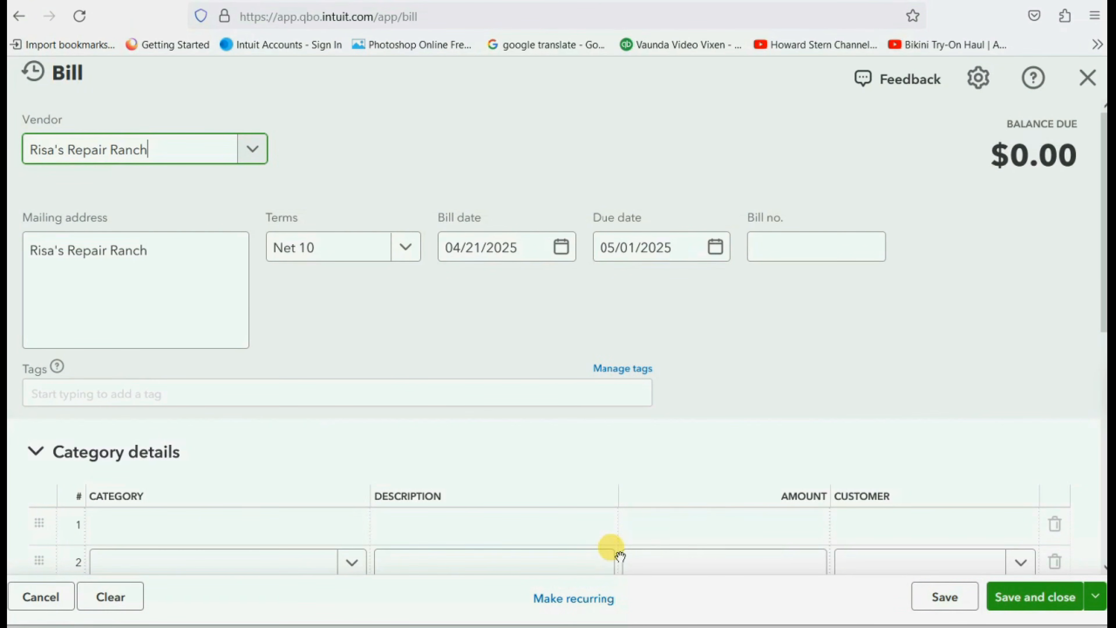
Enter an amount of 500 under the REPAIR EXP category on the bill's first line, and save and close the bill.
click(756, 517)
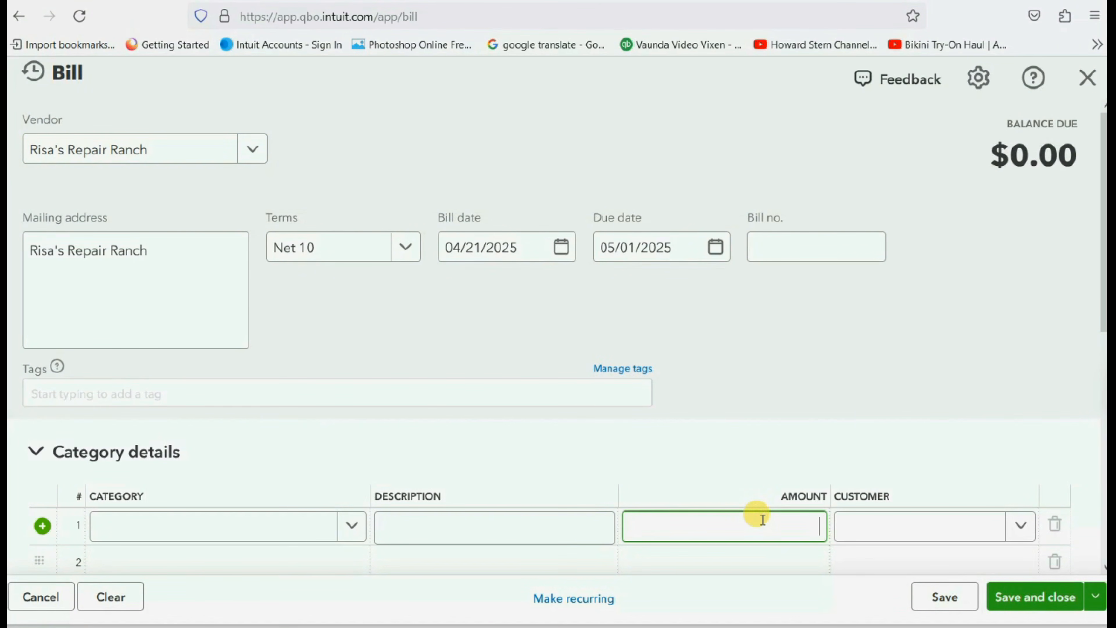
text(500)
key(Tab)
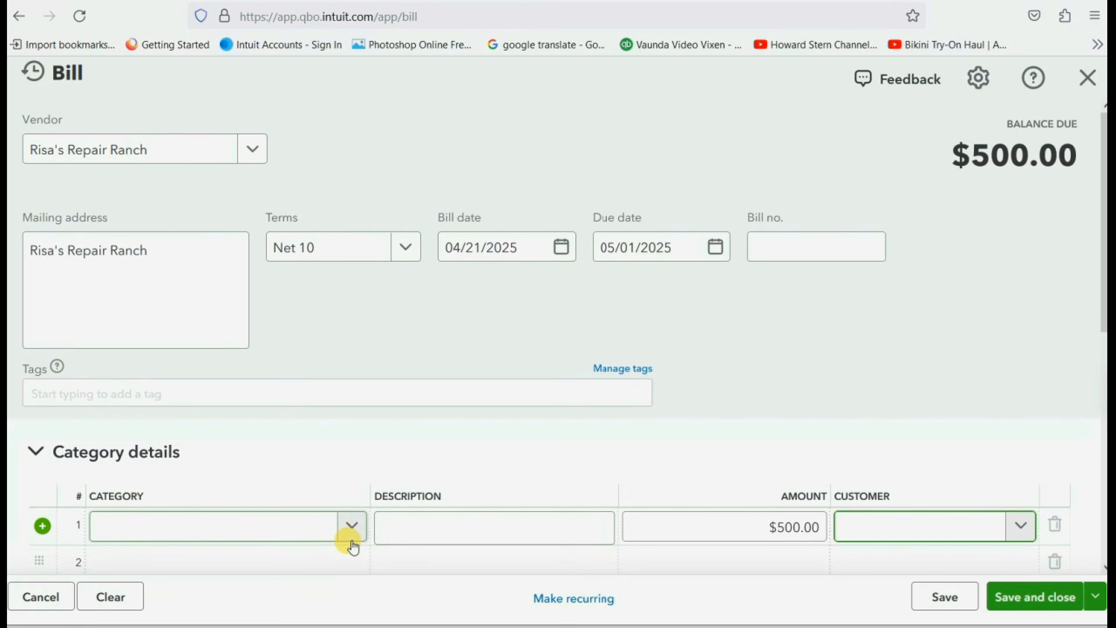
click(354, 531)
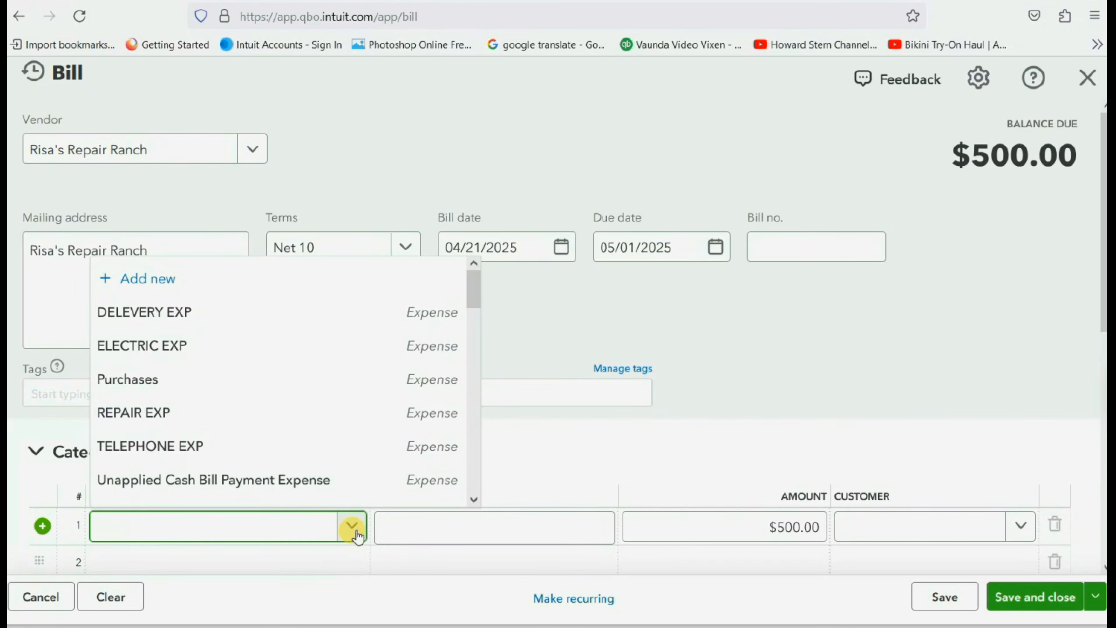
click(254, 418)
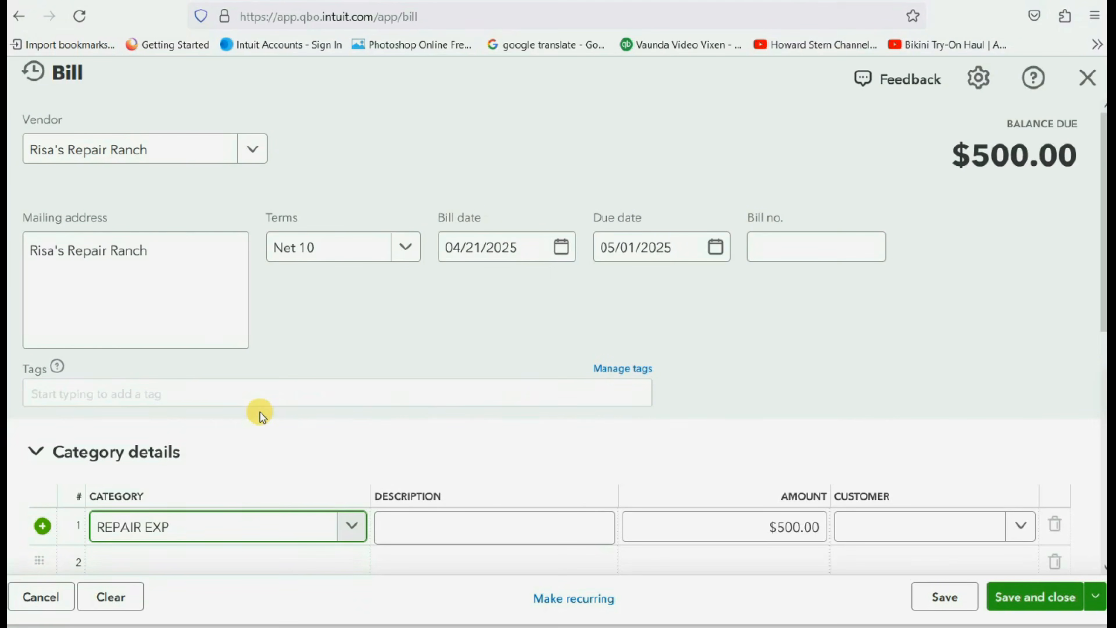
scroll(835, 317, down, 8)
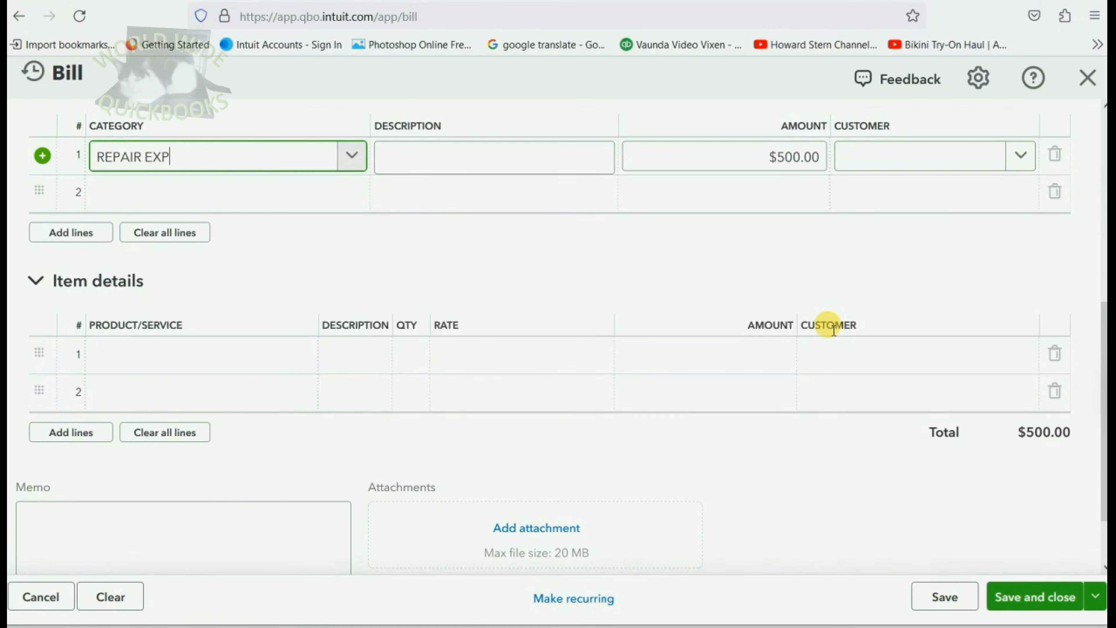
scroll(830, 333, down, 2)
scroll(828, 336, up, 10)
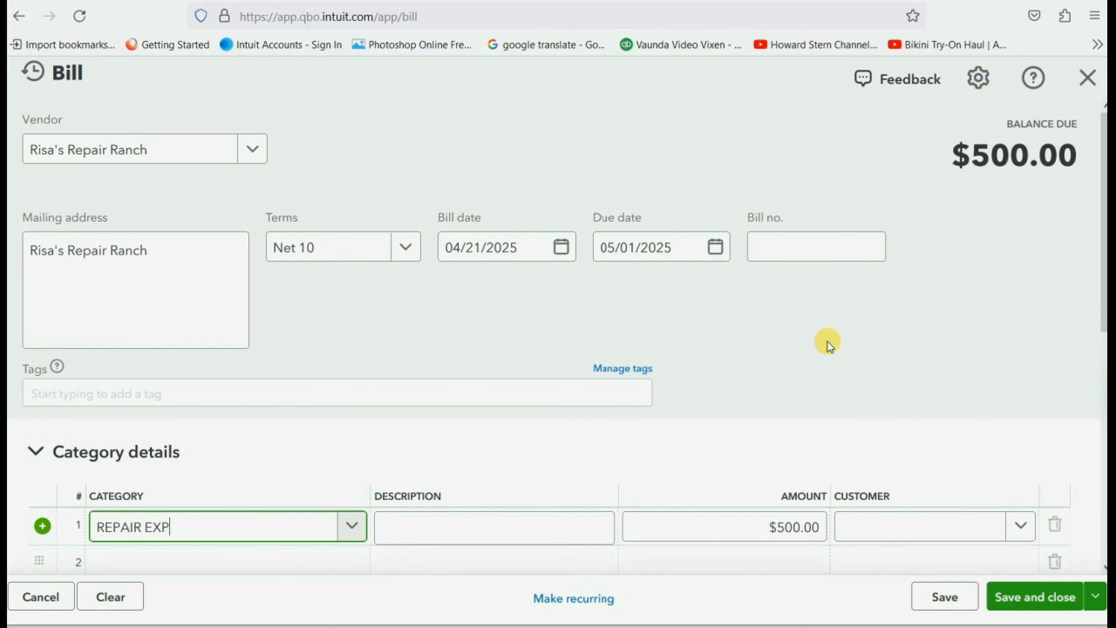
scroll(829, 345, down, 10)
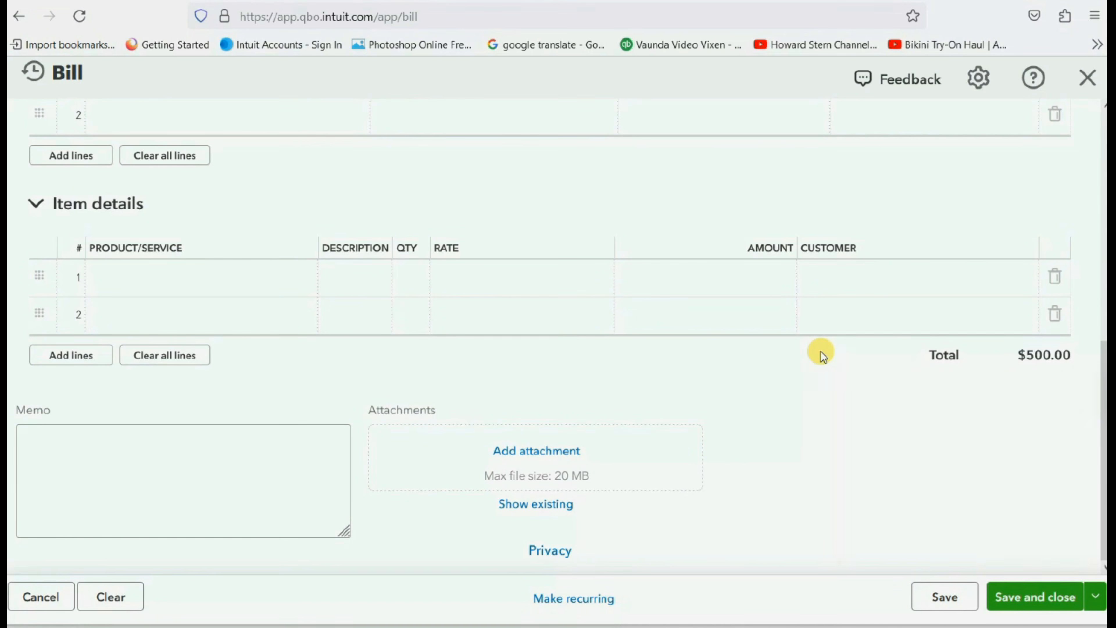
click(1029, 593)
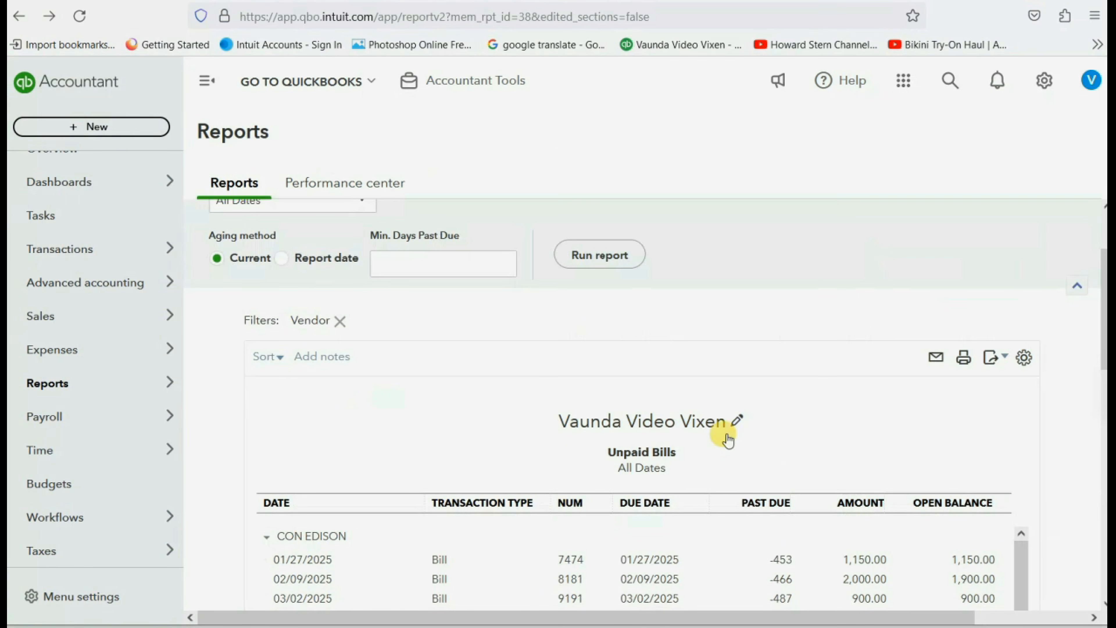
Examine the Risa's Repair Ranch check and bill in the Unpaid Bills report, and consult the PowerPoint example for the next instruction.
scroll(716, 437, down, 5)
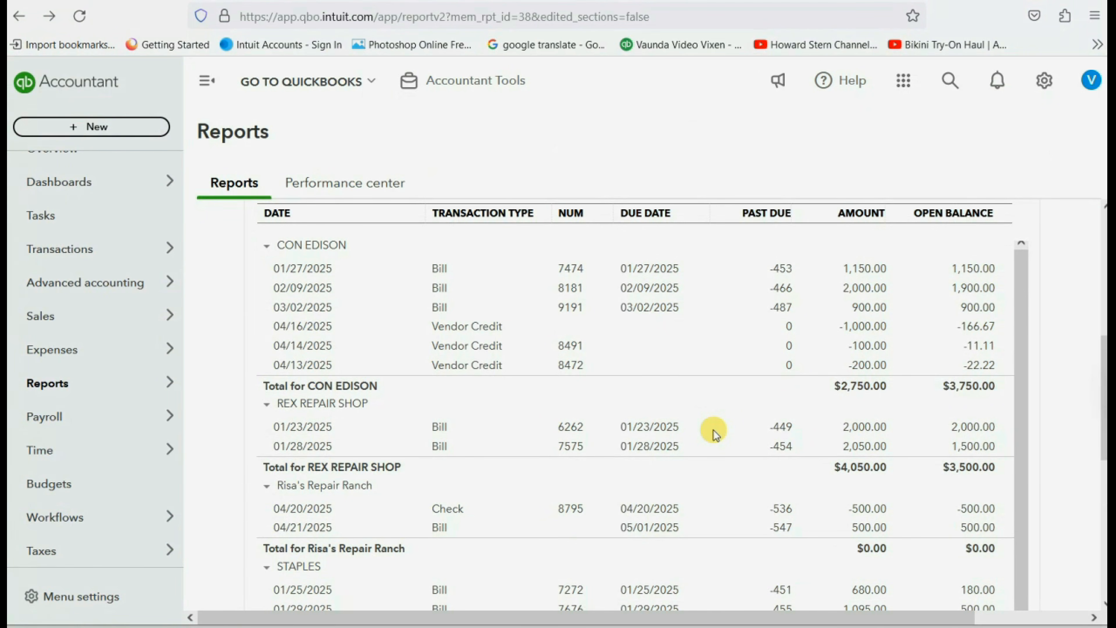
scroll(713, 430, down, 1)
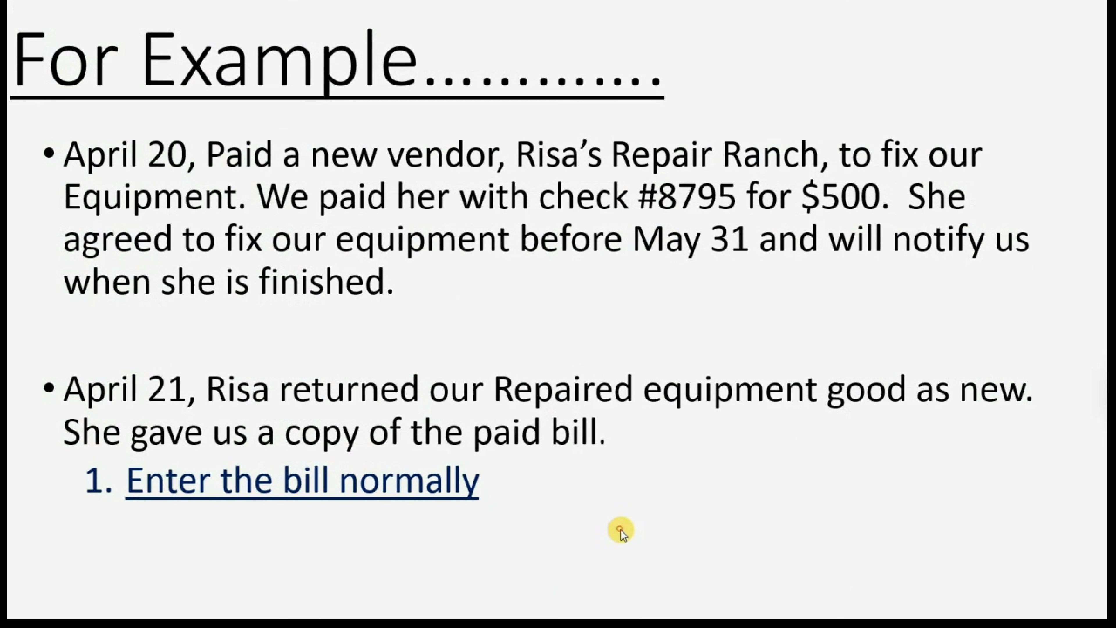
click(621, 532)
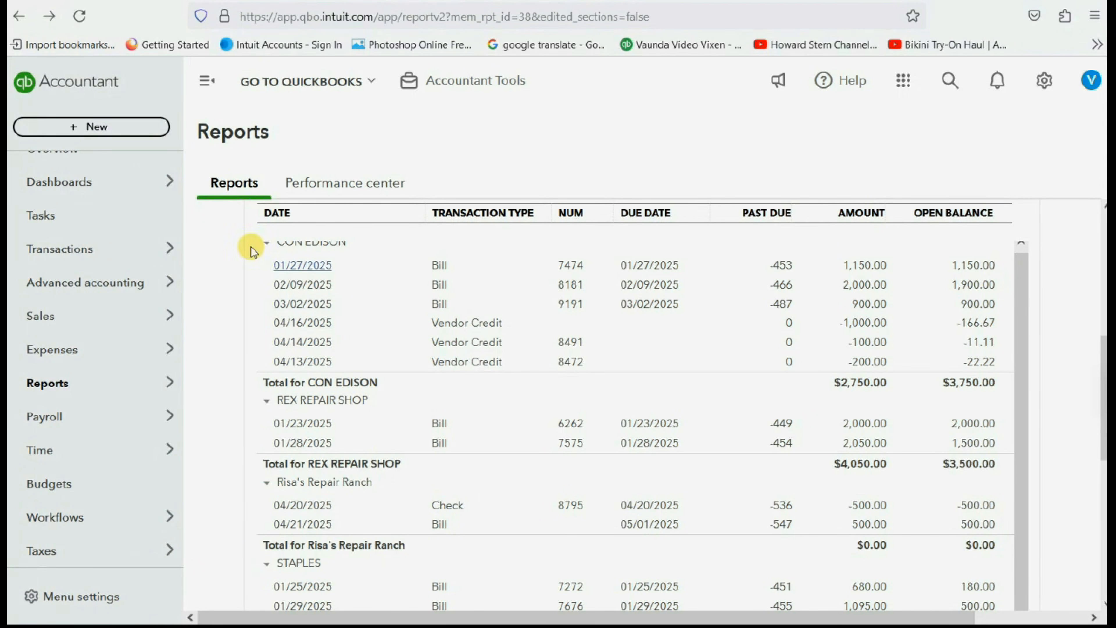
Open Pay Bills and filter the open bills to all due dates and the payee Risa's Repair Ranch.
click(72, 129)
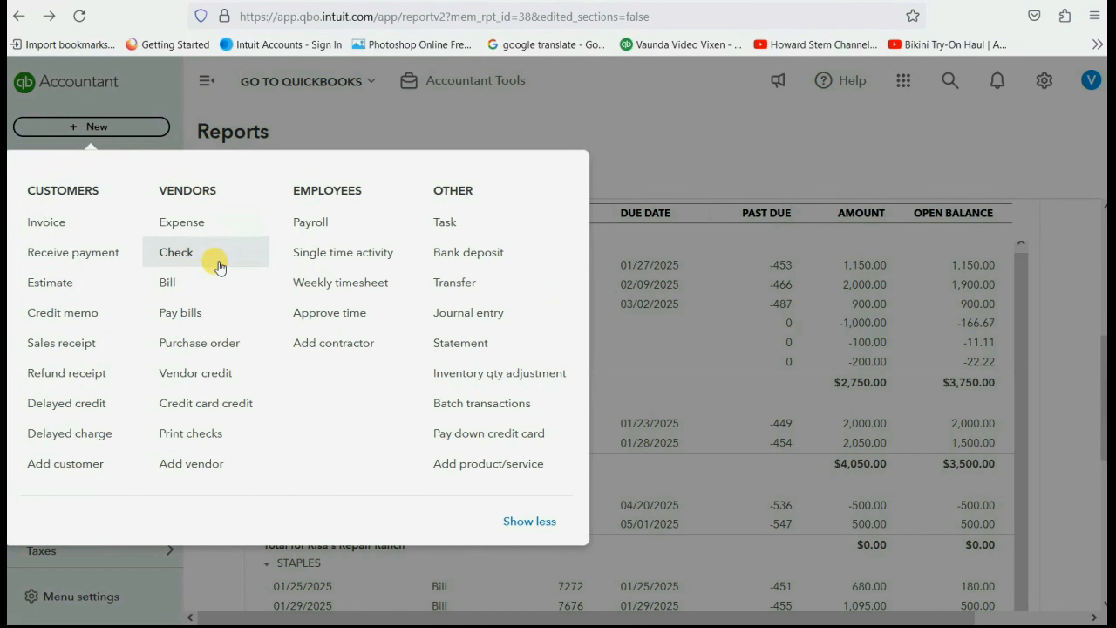
click(194, 310)
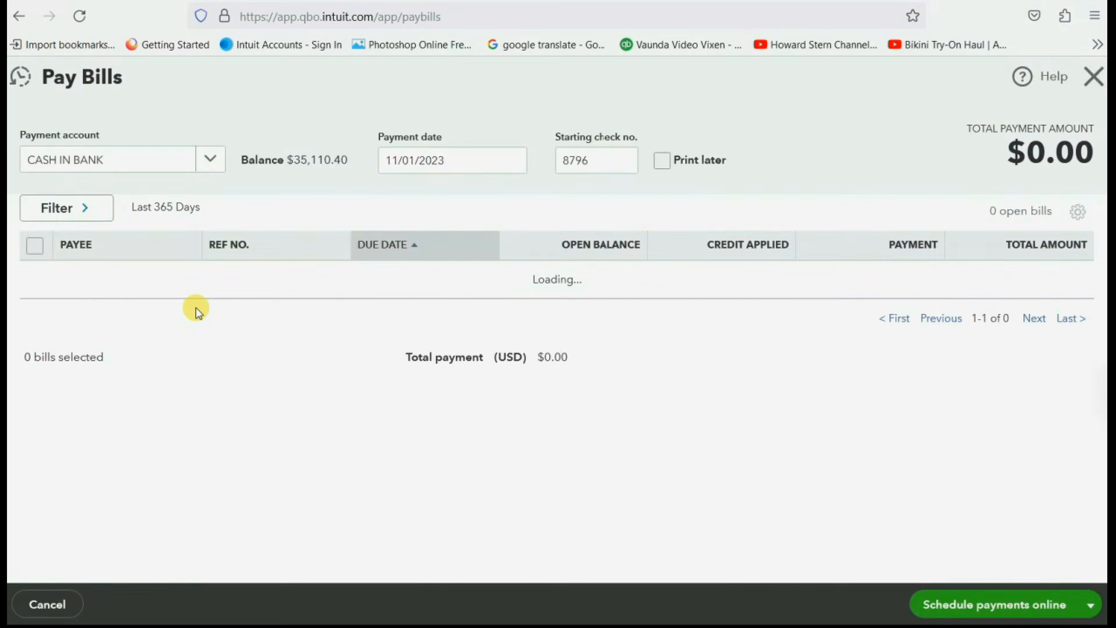
click(91, 215)
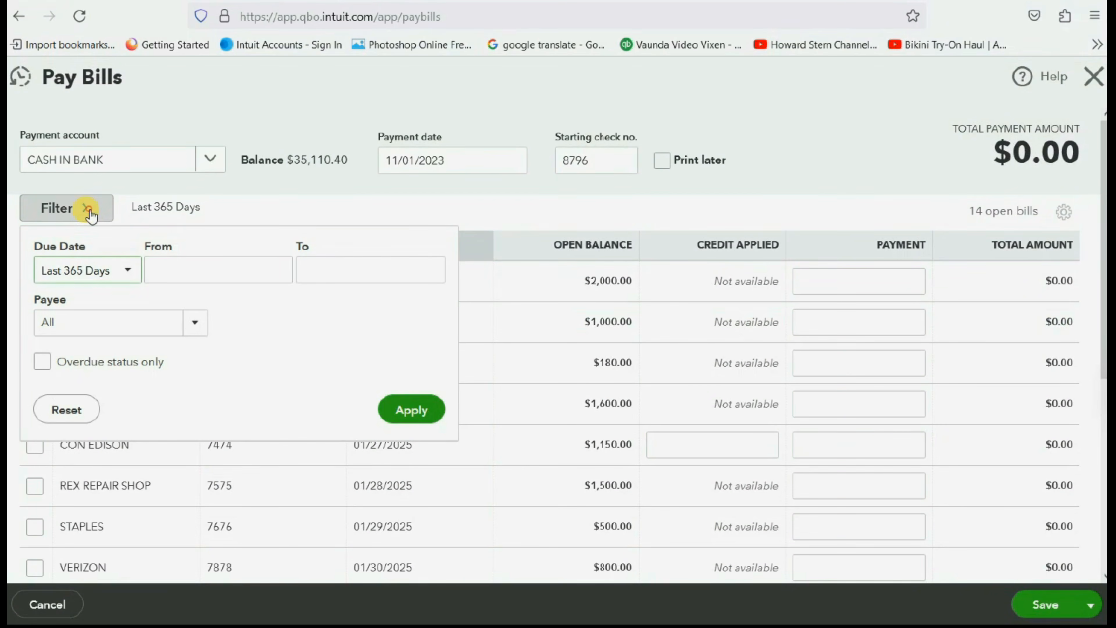
click(125, 269)
scroll(102, 422, down, 1)
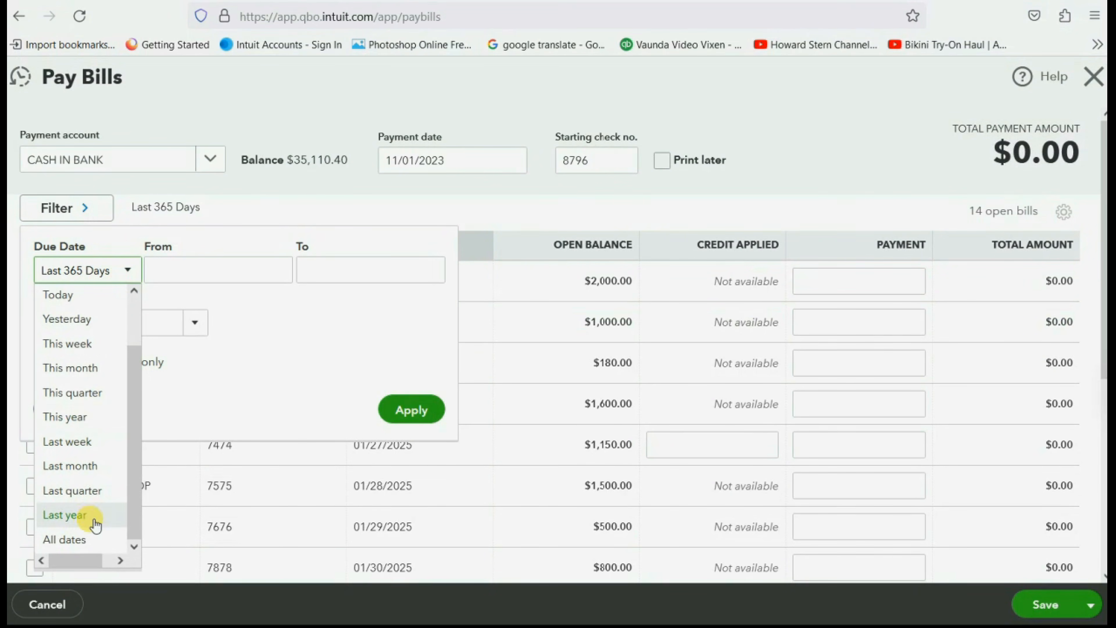
click(75, 540)
click(192, 329)
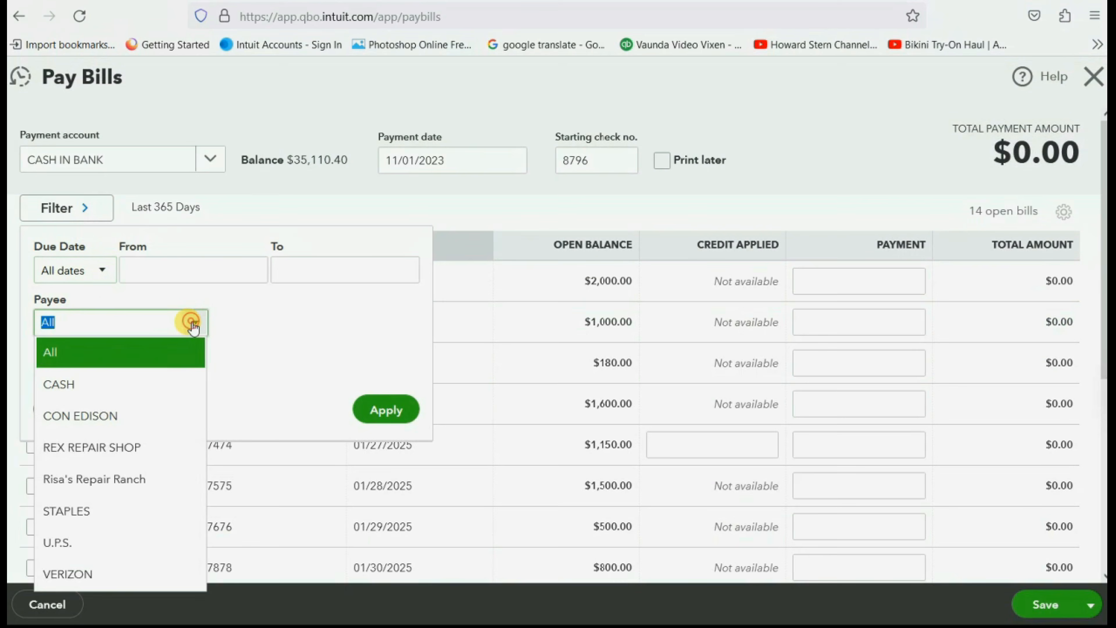
click(157, 477)
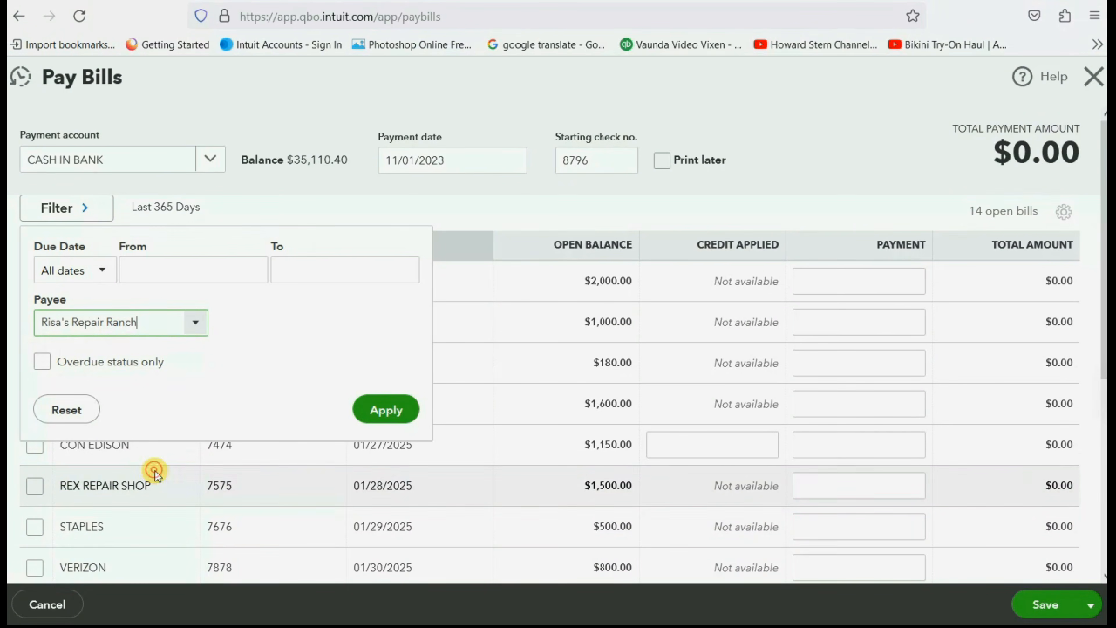
click(371, 414)
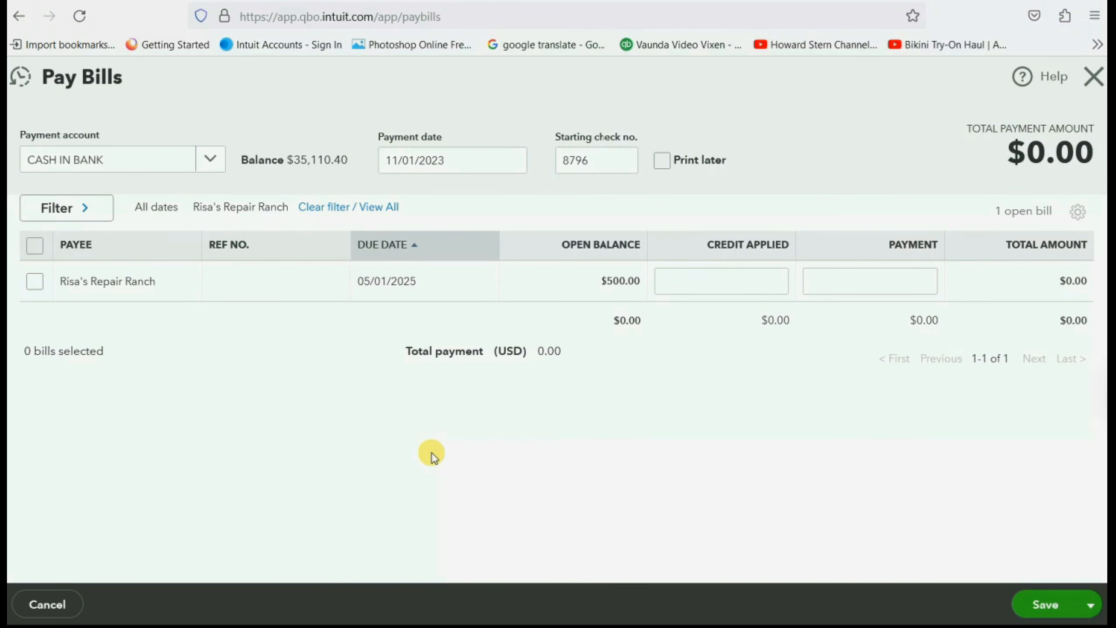
Apply a 500 credit to the Risa's Repair Ranch bill, save the bill payment, and close Pay Bills.
click(708, 284)
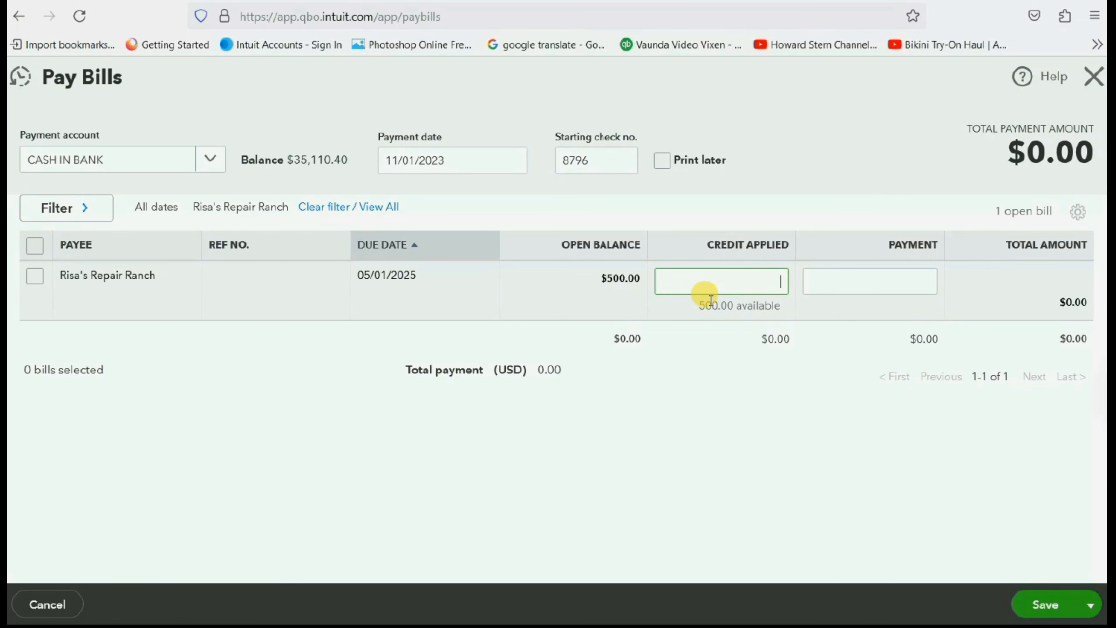
text(500)
key(Tab)
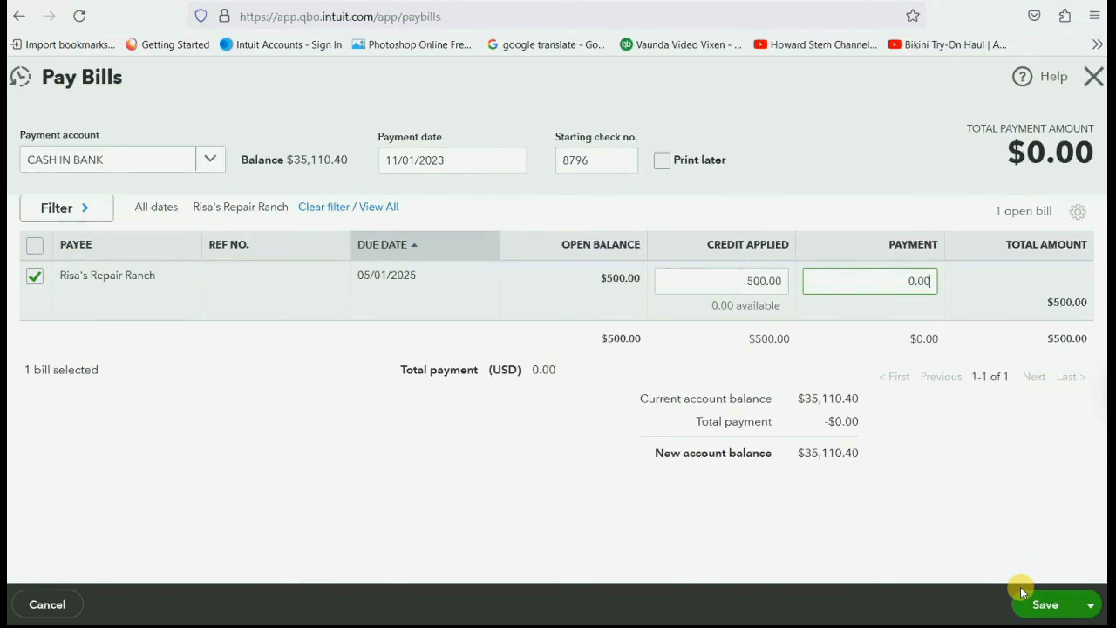
click(1037, 604)
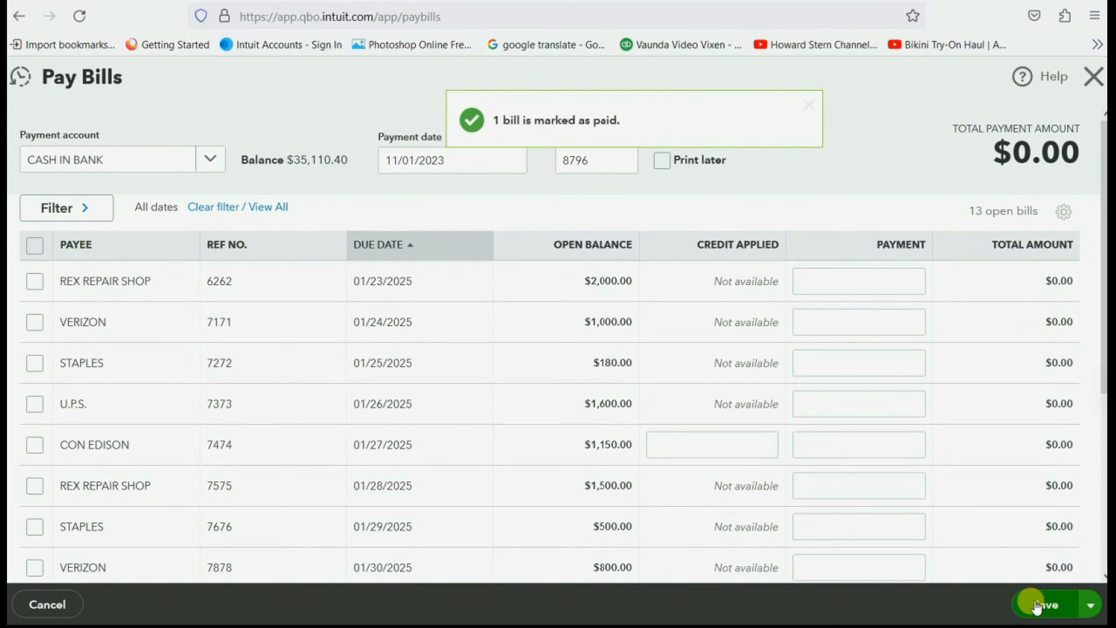
click(1092, 79)
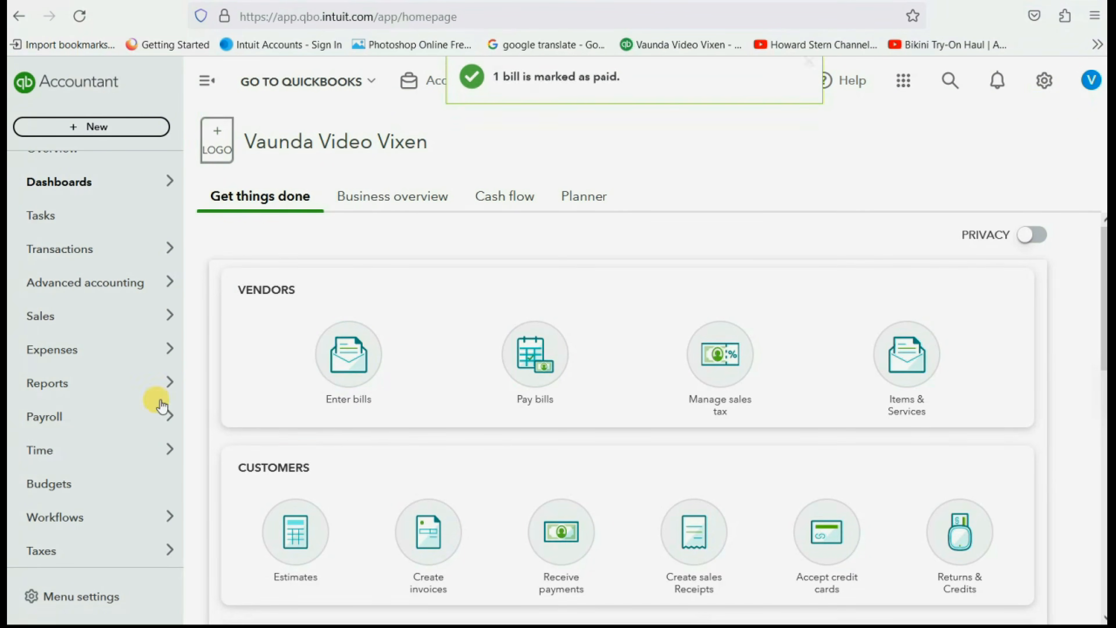
Open the saved Unpaid Bills report from the custom reports.
mouse_move(117, 392)
click(196, 386)
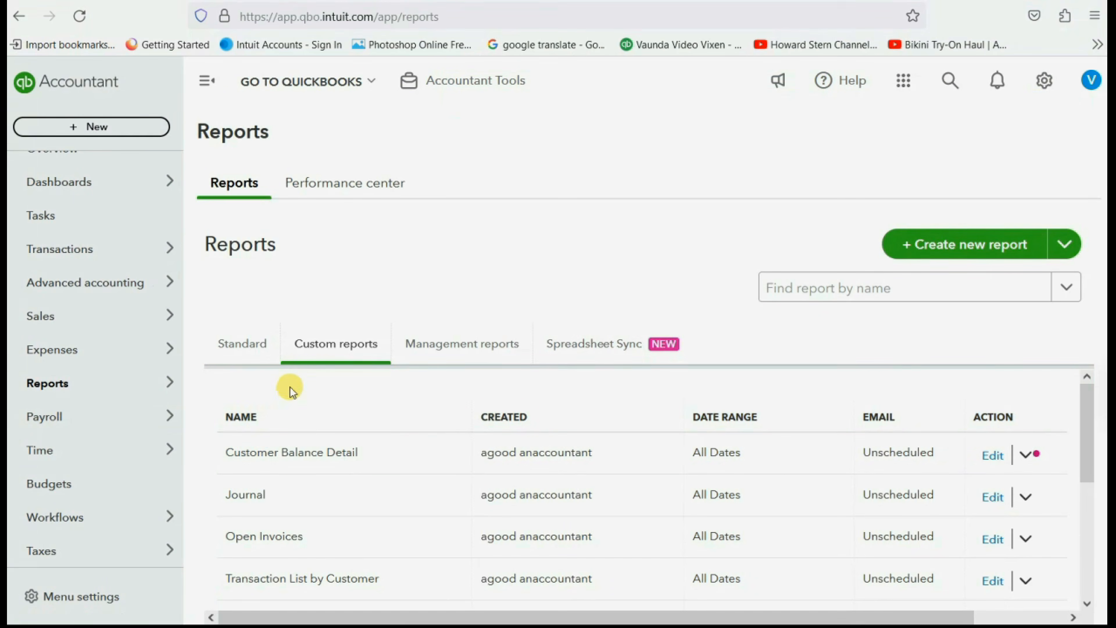
scroll(290, 494, down, 4)
click(283, 536)
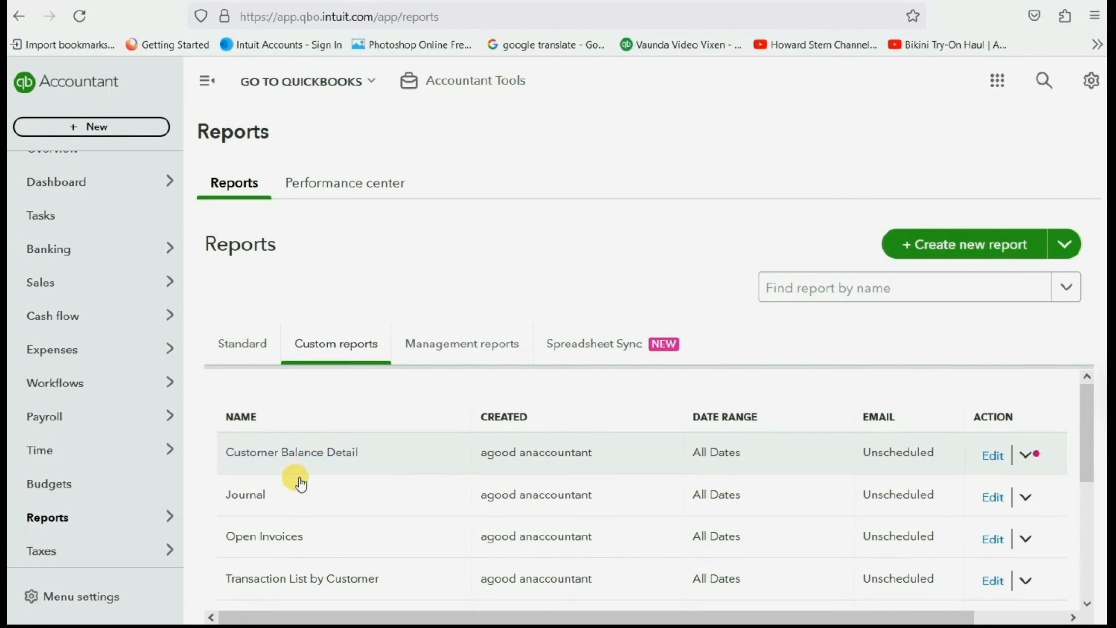
scroll(297, 488, down, 2)
scroll(294, 463, down, 3)
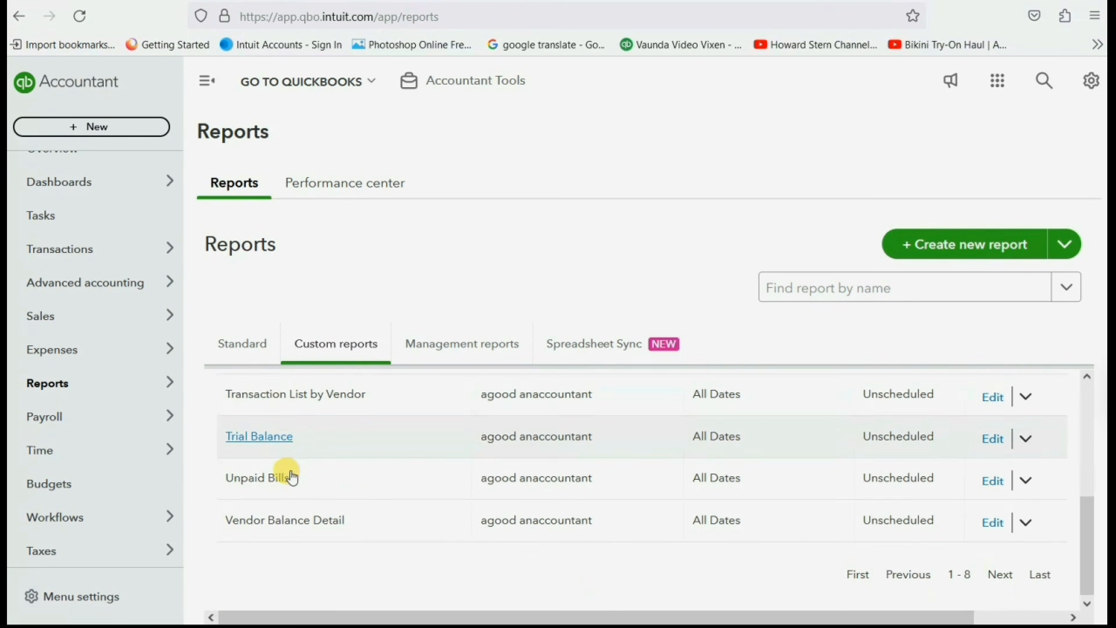
click(281, 477)
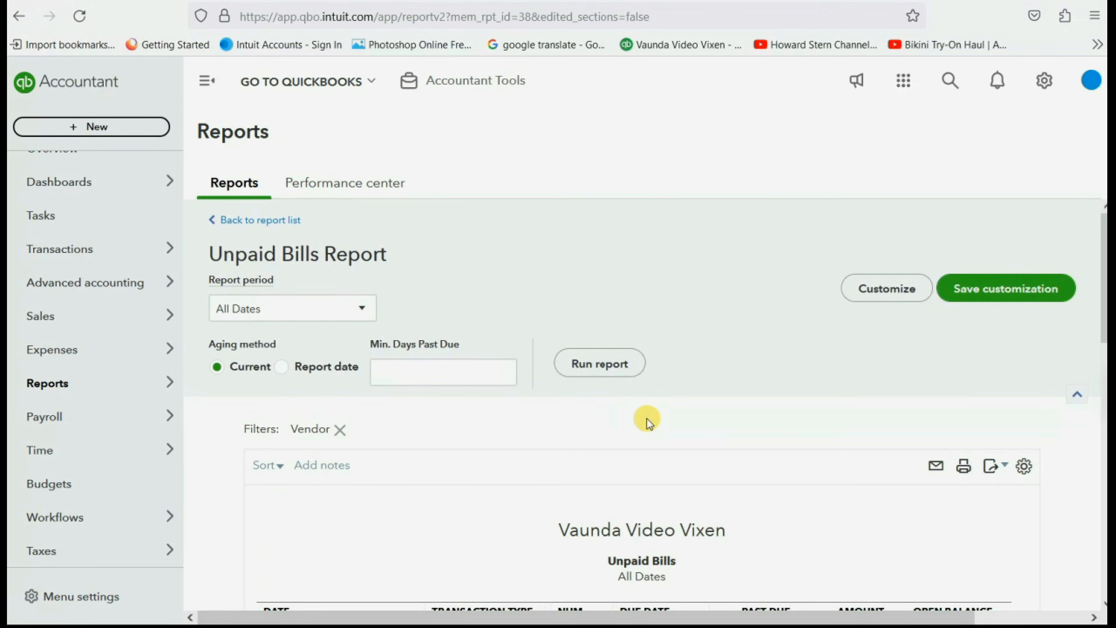
Examine all vendors in the Unpaid Bills report for any remaining Risa's Repair Ranch transactions.
scroll(646, 423, down, 5)
scroll(640, 427, down, 5)
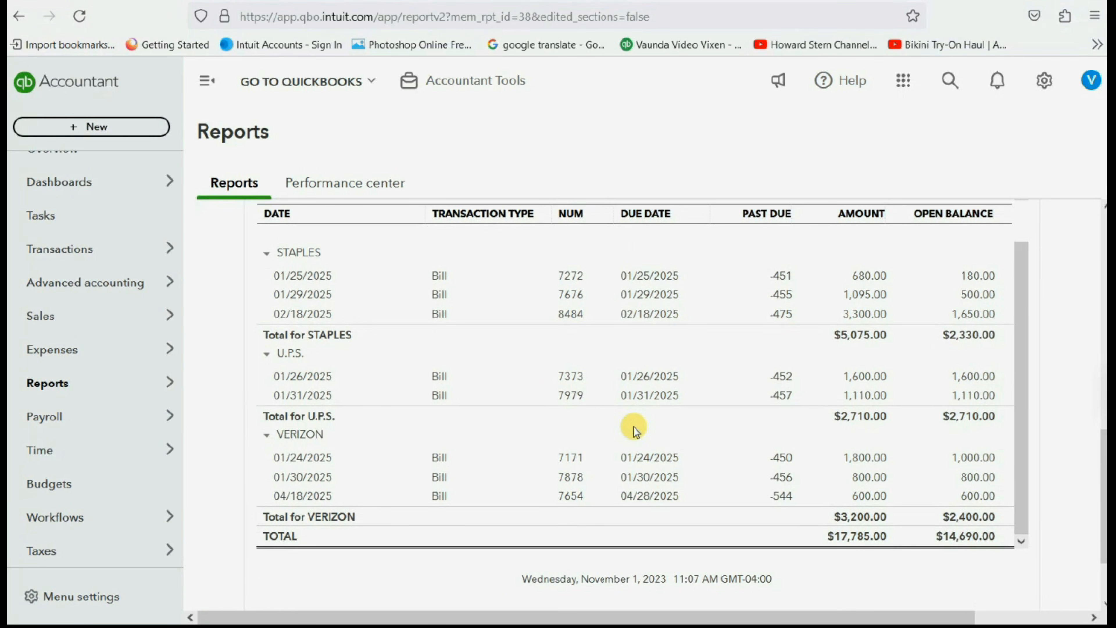
scroll(640, 420, up, 10)
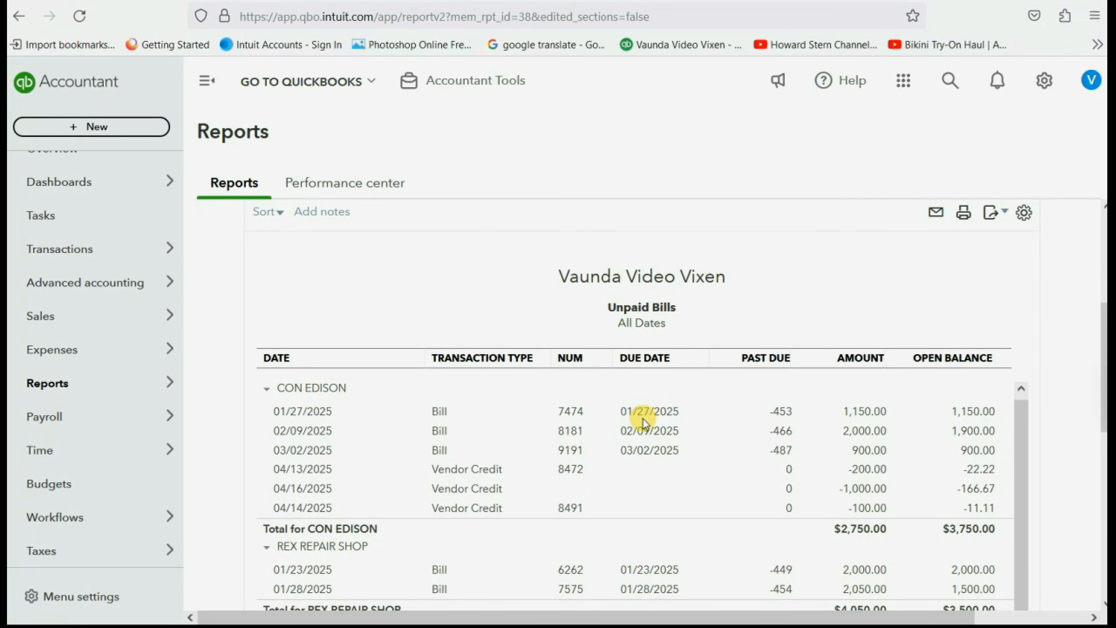
scroll(643, 418, down, 10)
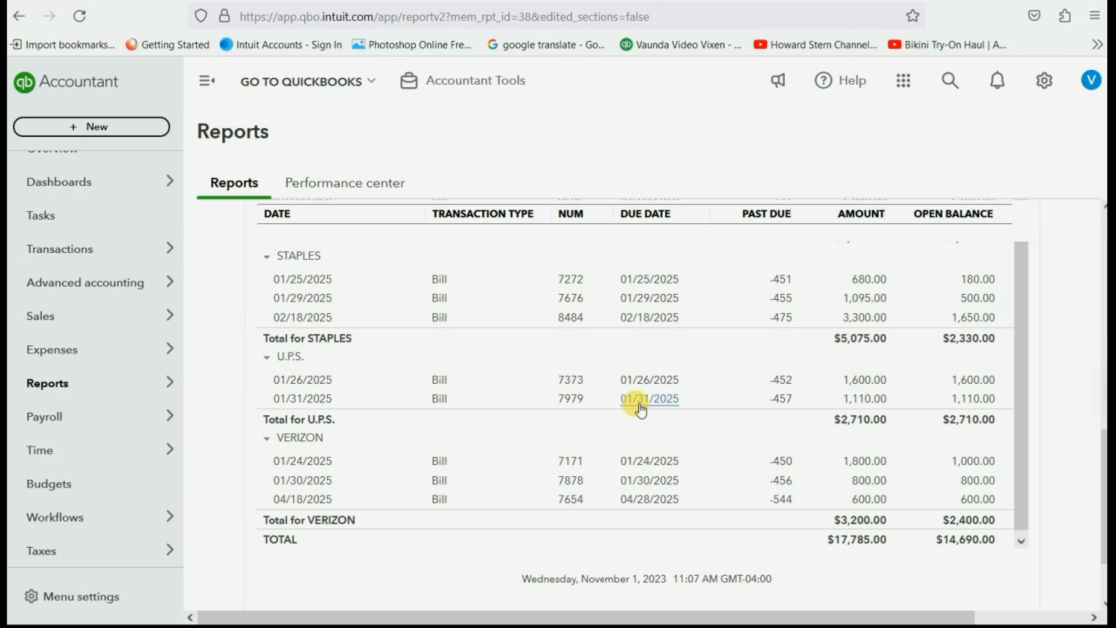
scroll(641, 410, up, 3)
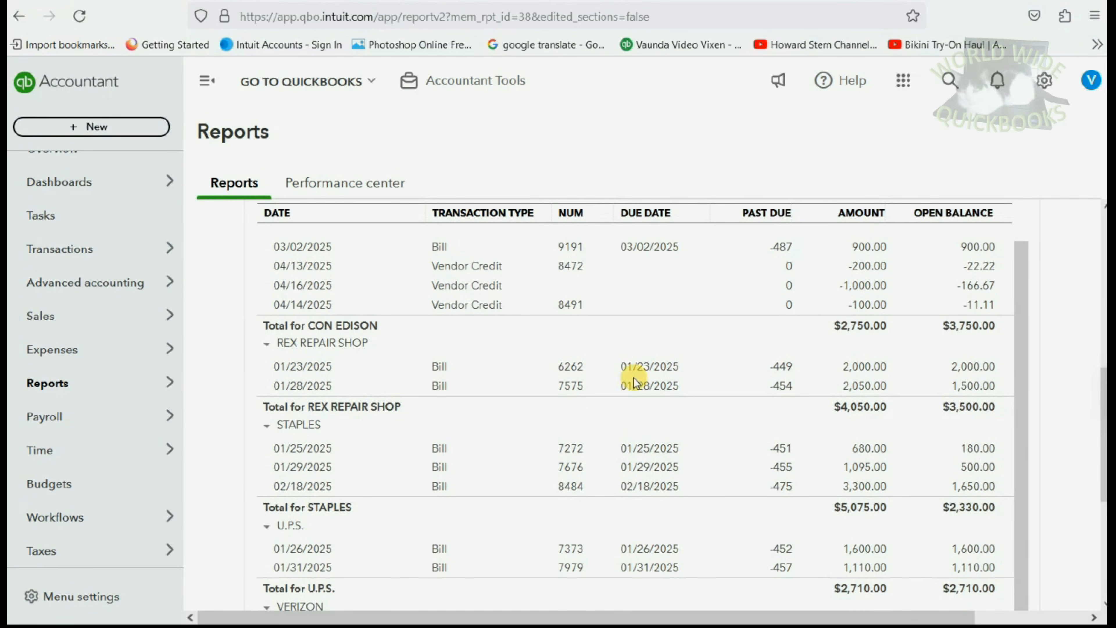
scroll(630, 383, up, 6)
scroll(629, 396, down, 10)
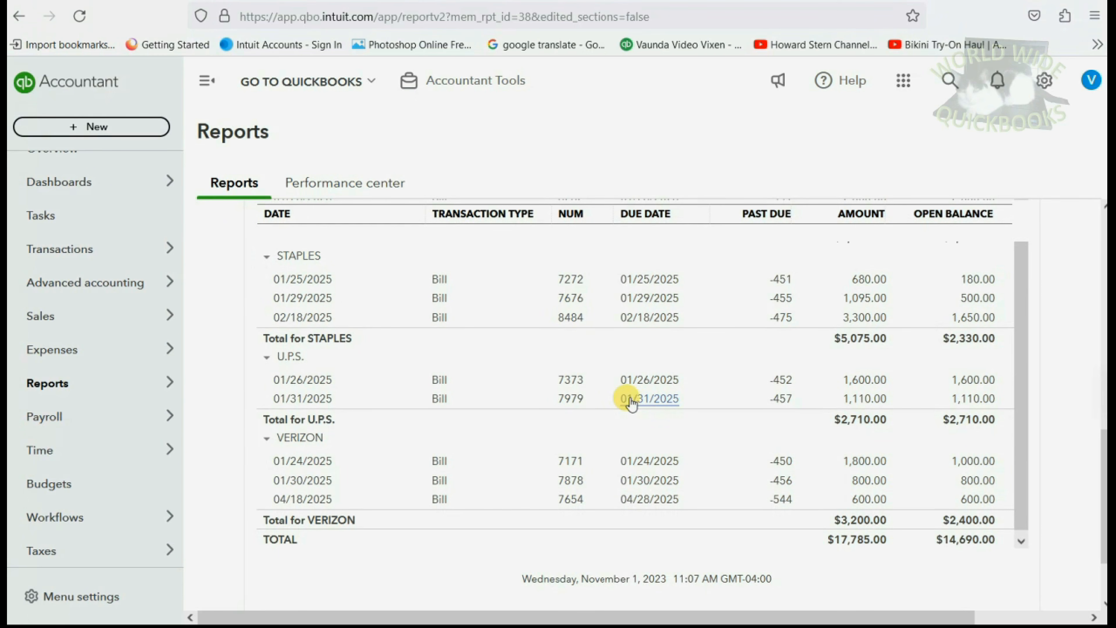